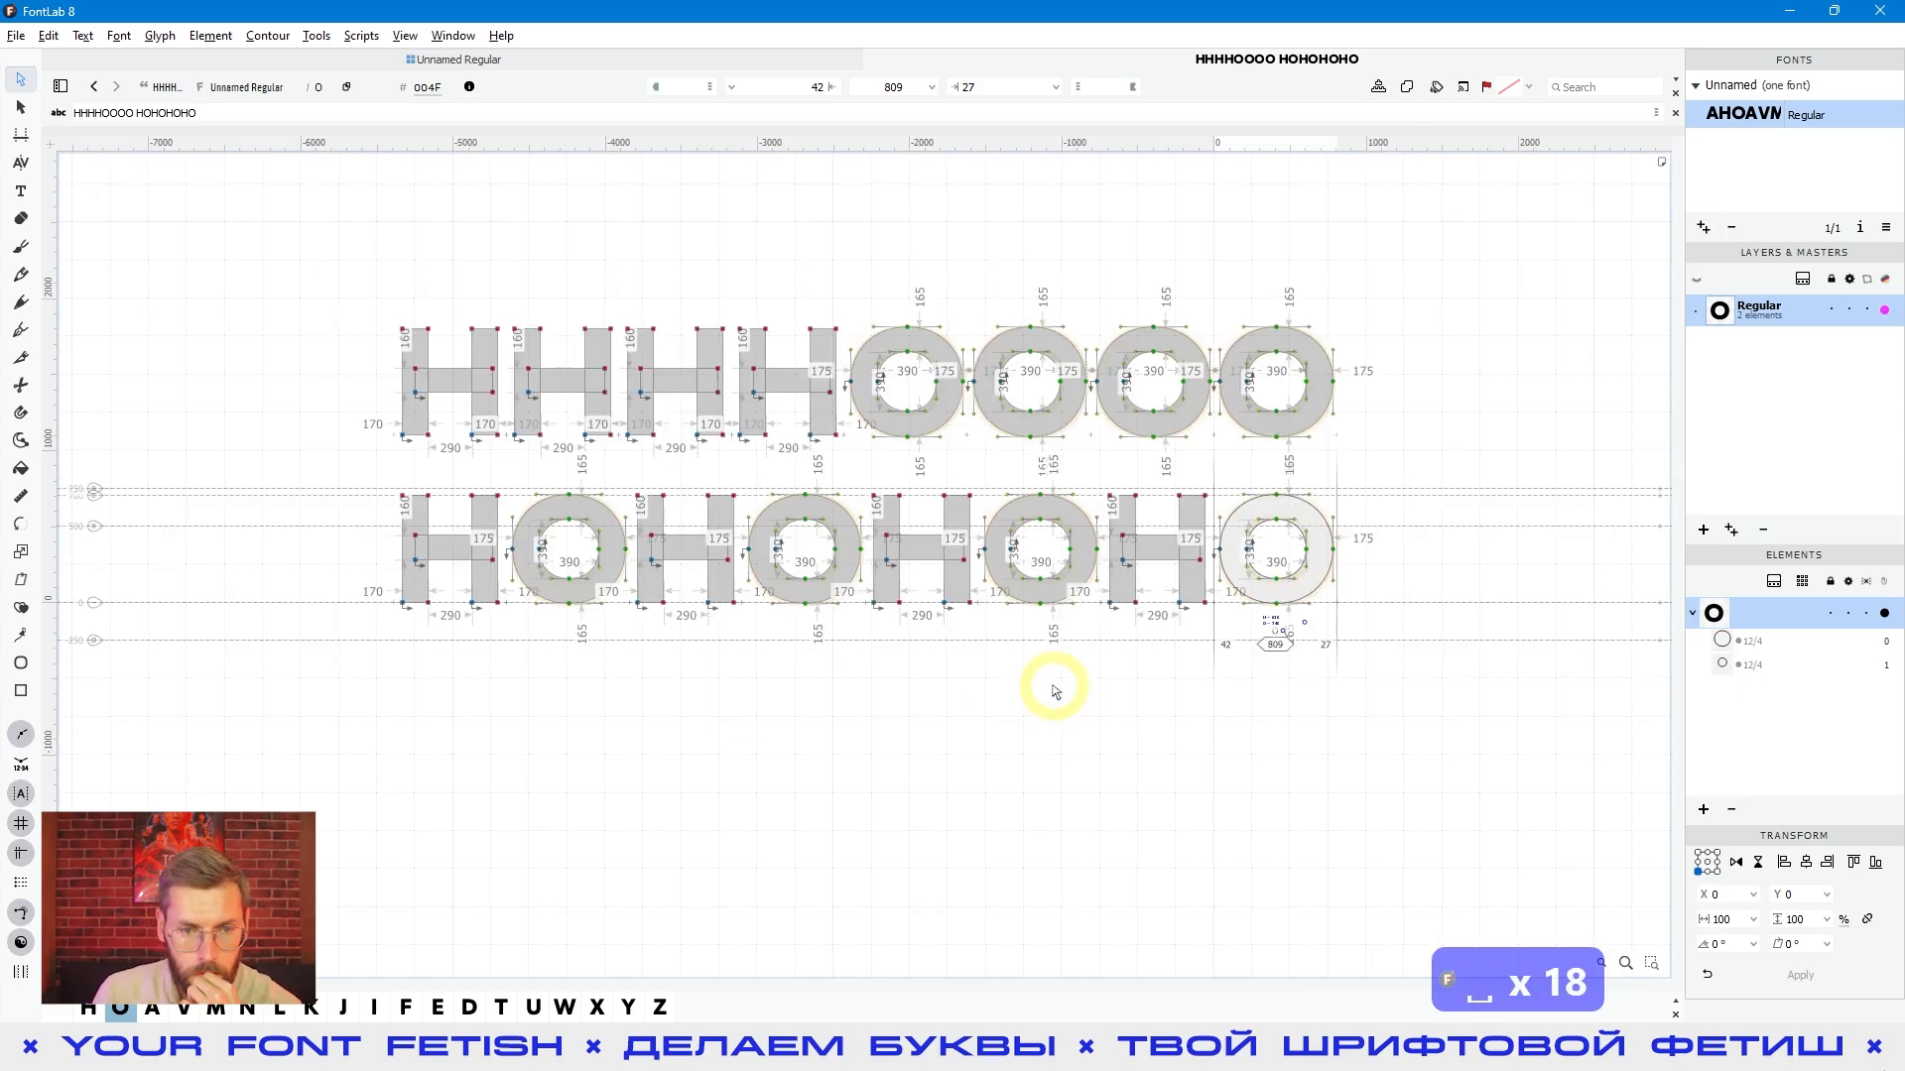
# - Make the first O in the upper line the current glyph and examine the spacing of both lines as filled text
pyautogui.doubleClick(911, 382)
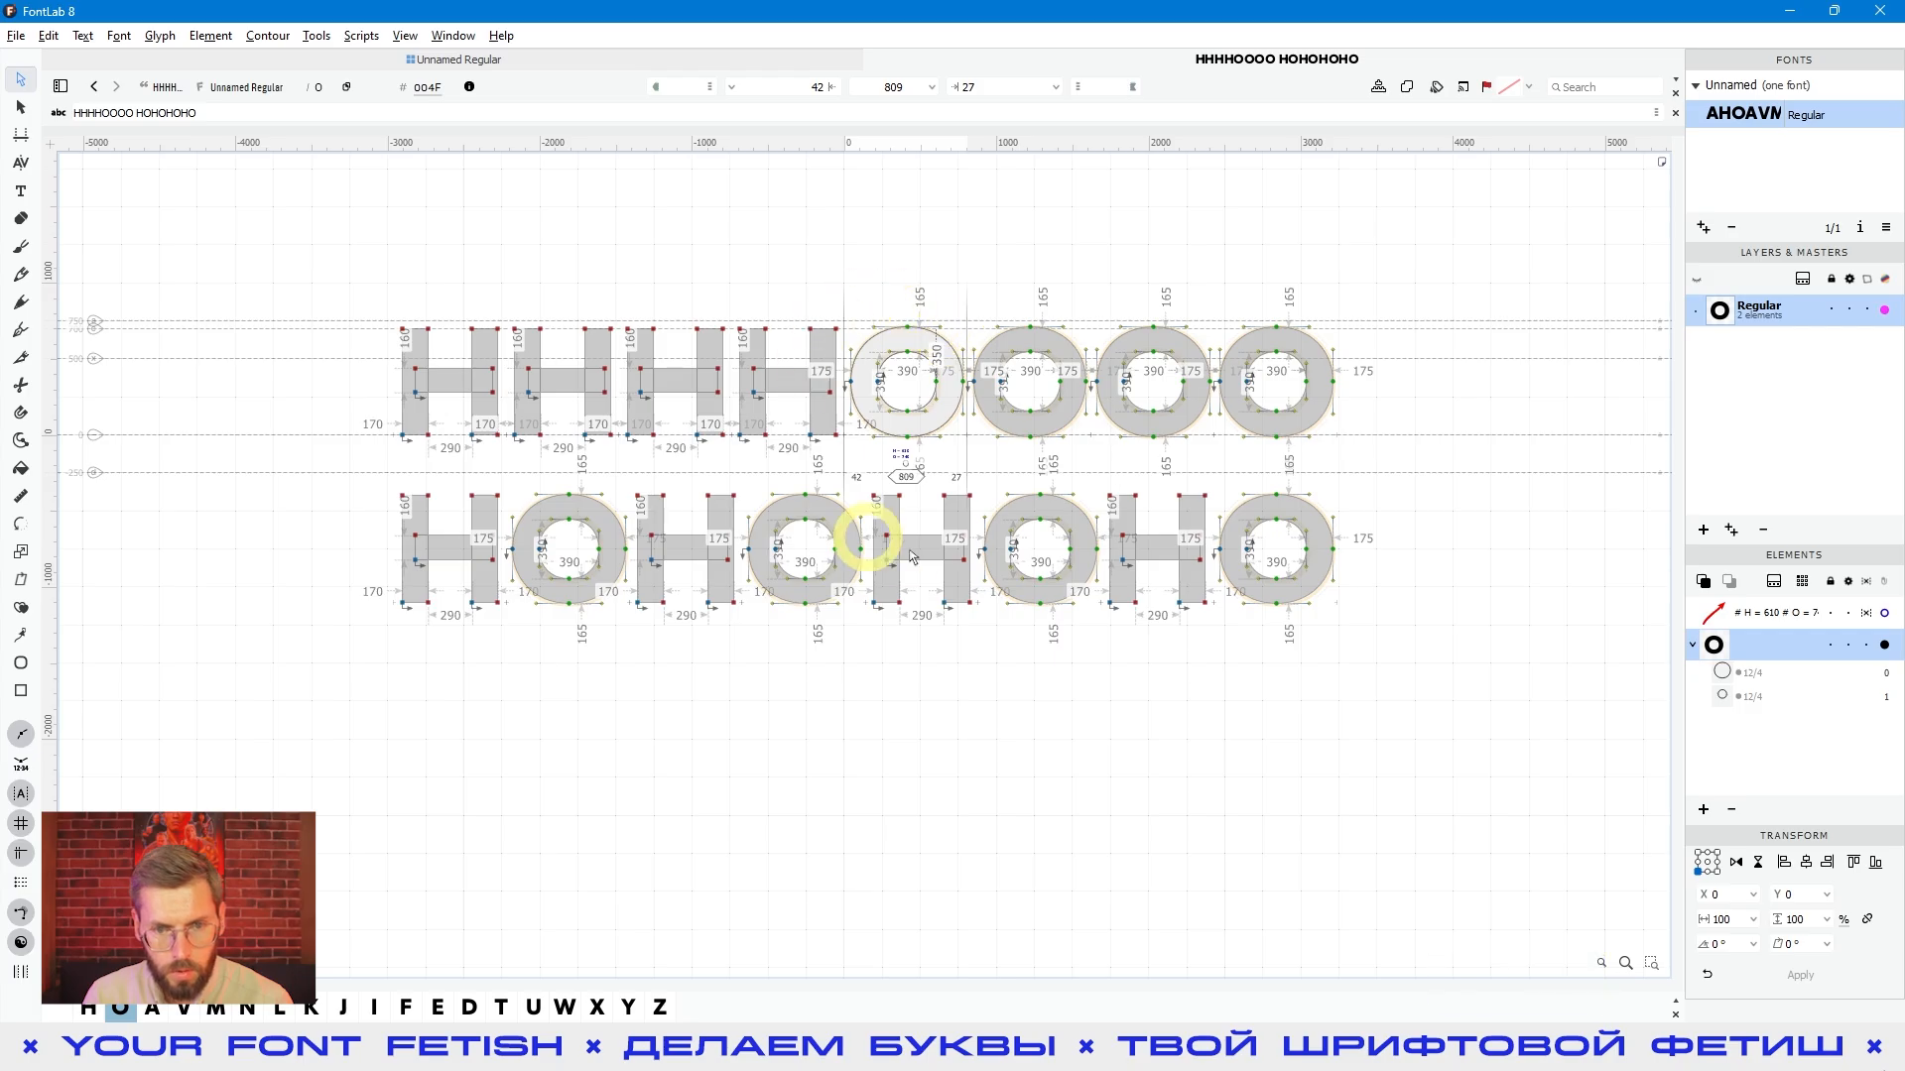
pyautogui.scroll(3, 943, 497)
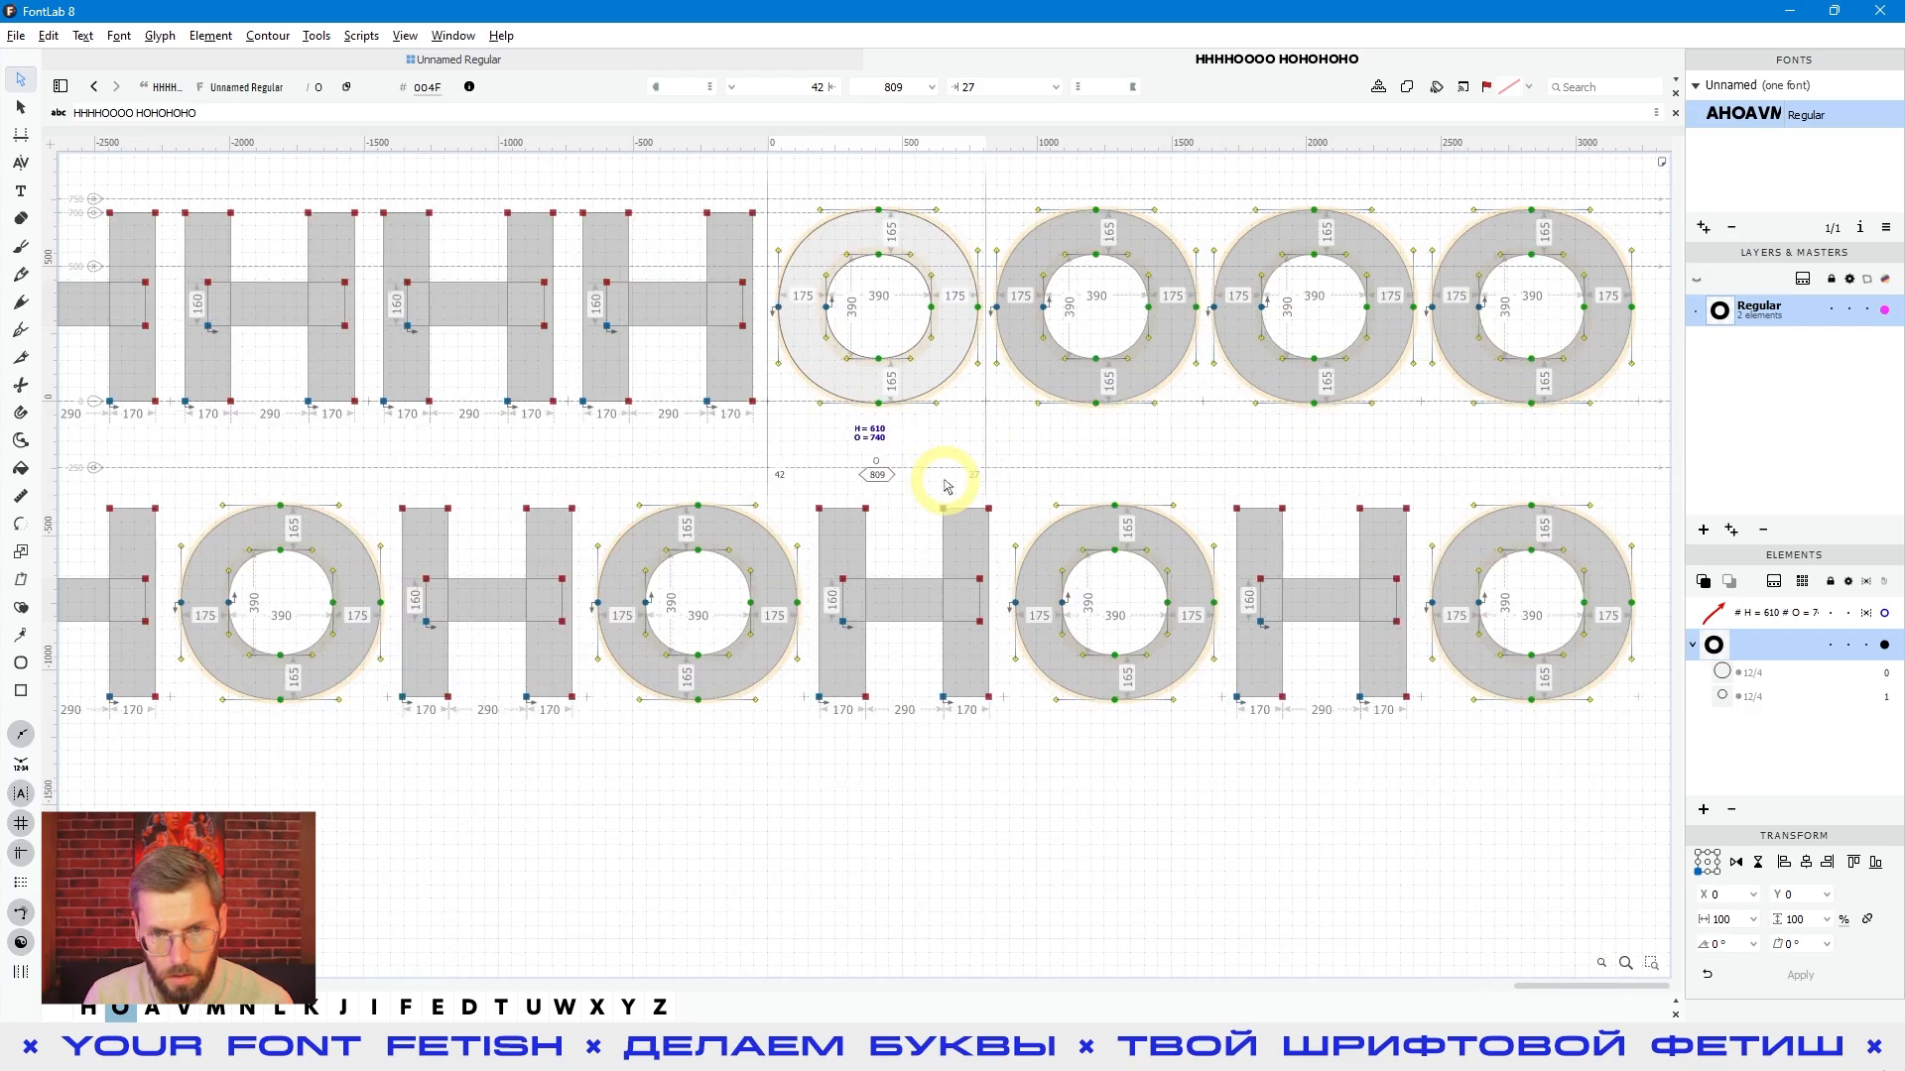
pyautogui.press('space')
pyautogui.moveTo(1042, 438); pyautogui.dragTo(1106, 513)
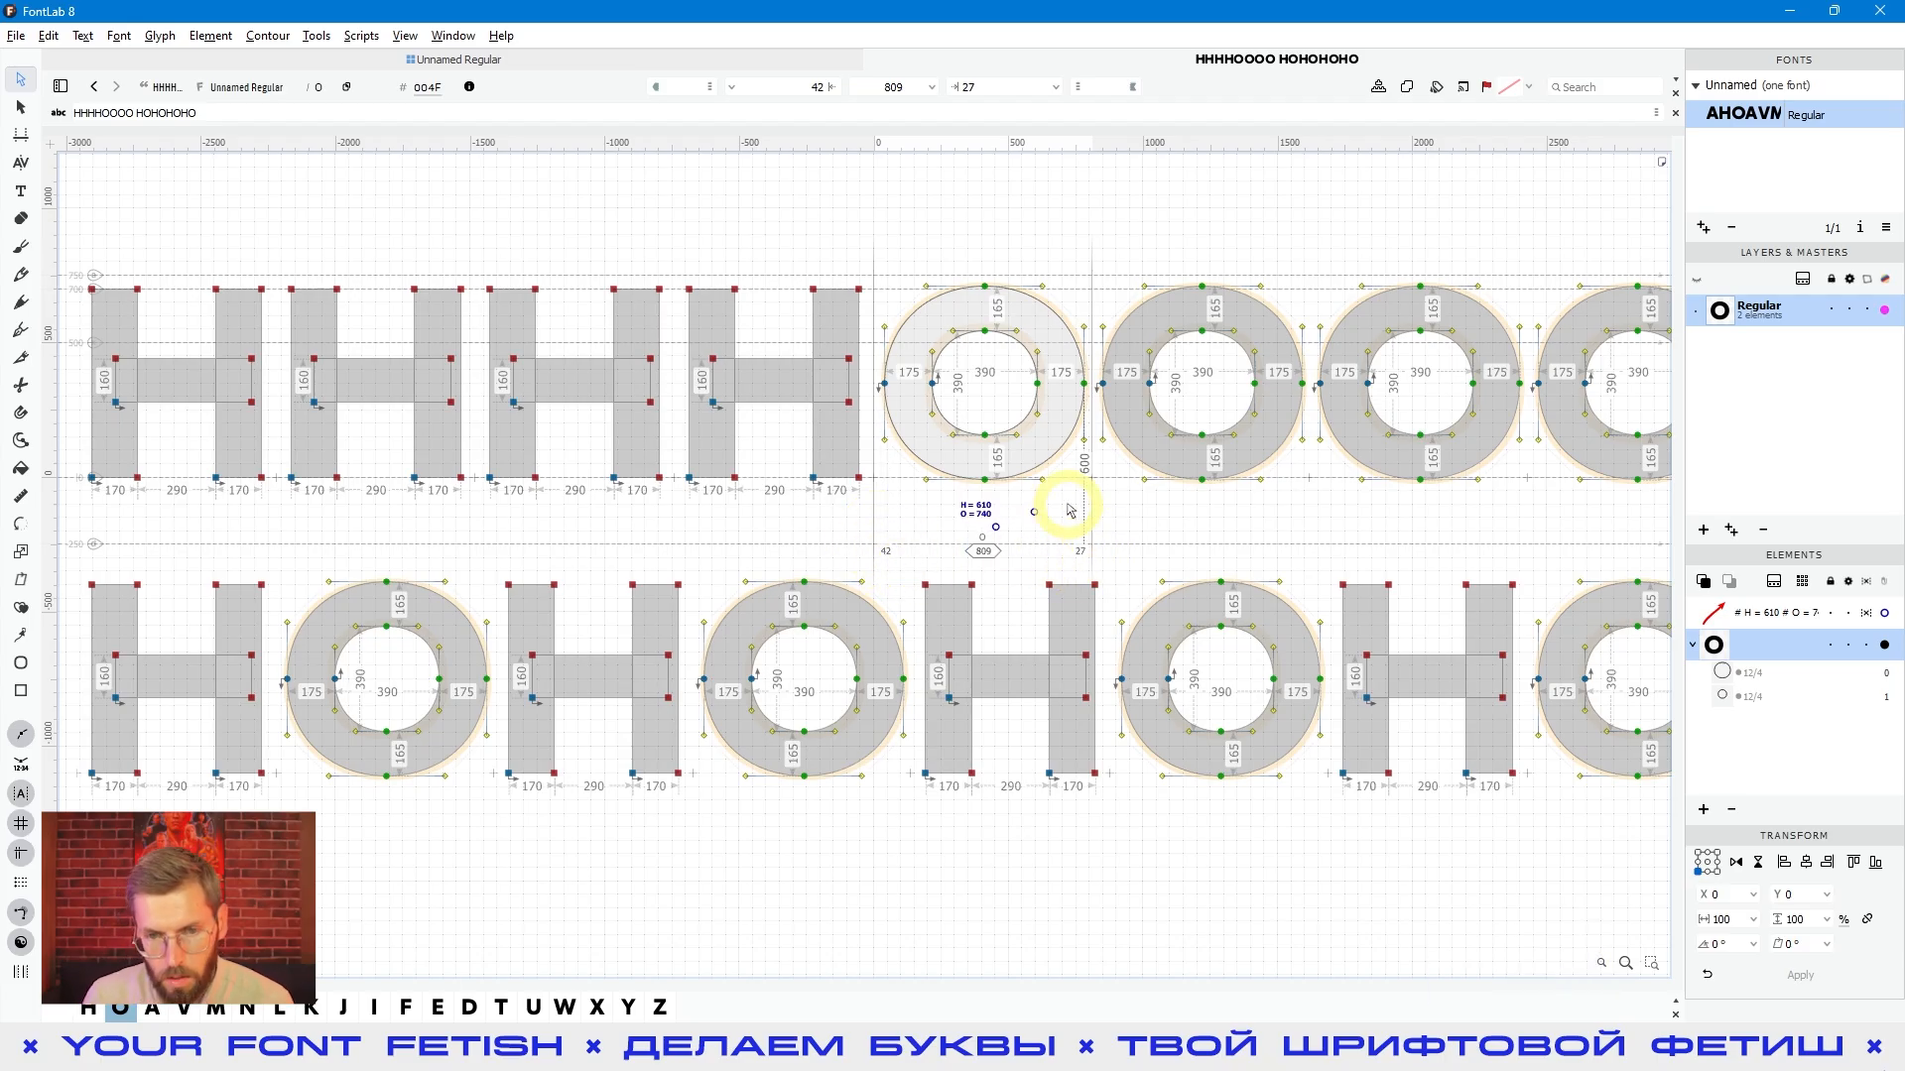
pyautogui.scroll(-1, 1074, 509)
pyautogui.click(1198, 809)
pyautogui.scroll(-2, 1196, 815)
pyautogui.press('space')
pyautogui.moveTo(1298, 821); pyautogui.dragTo(1212, 822)
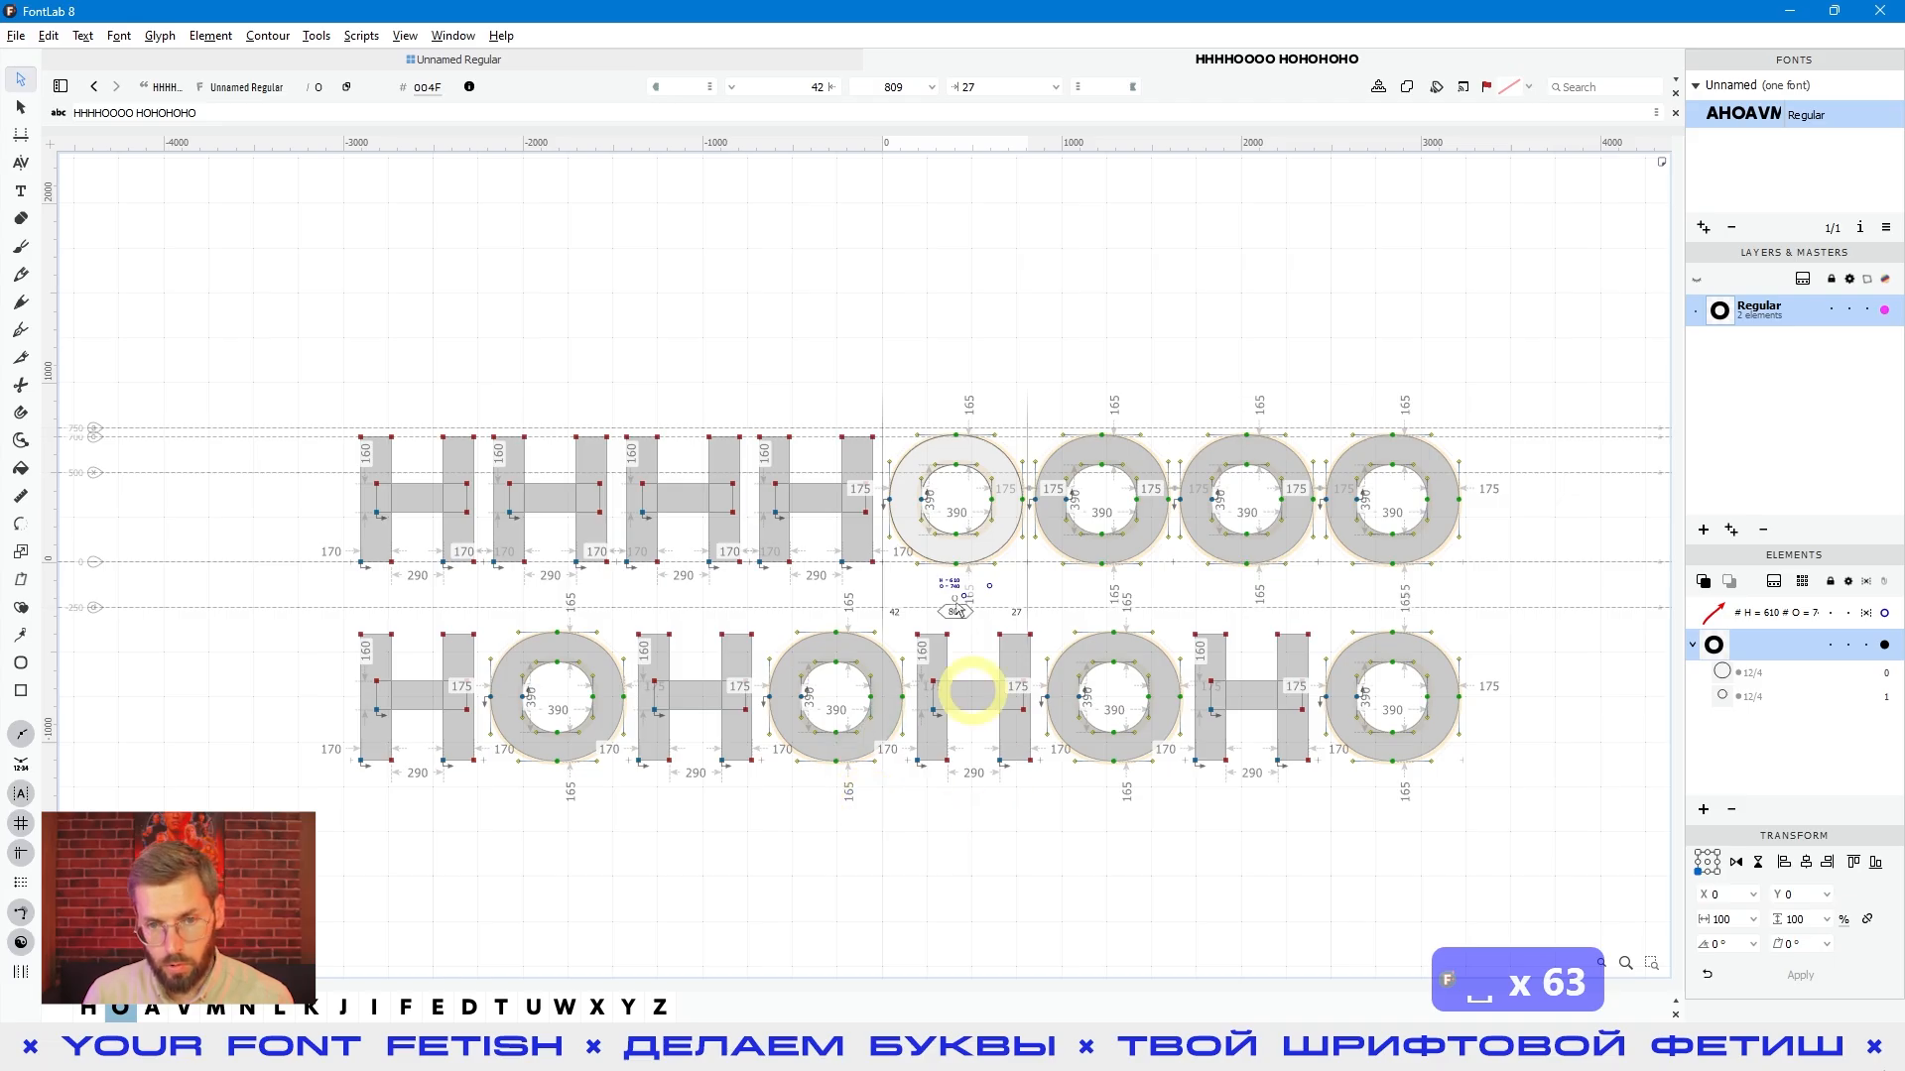
pyautogui.press('space')
pyautogui.moveTo(970, 489); pyautogui.dragTo(906, 511)
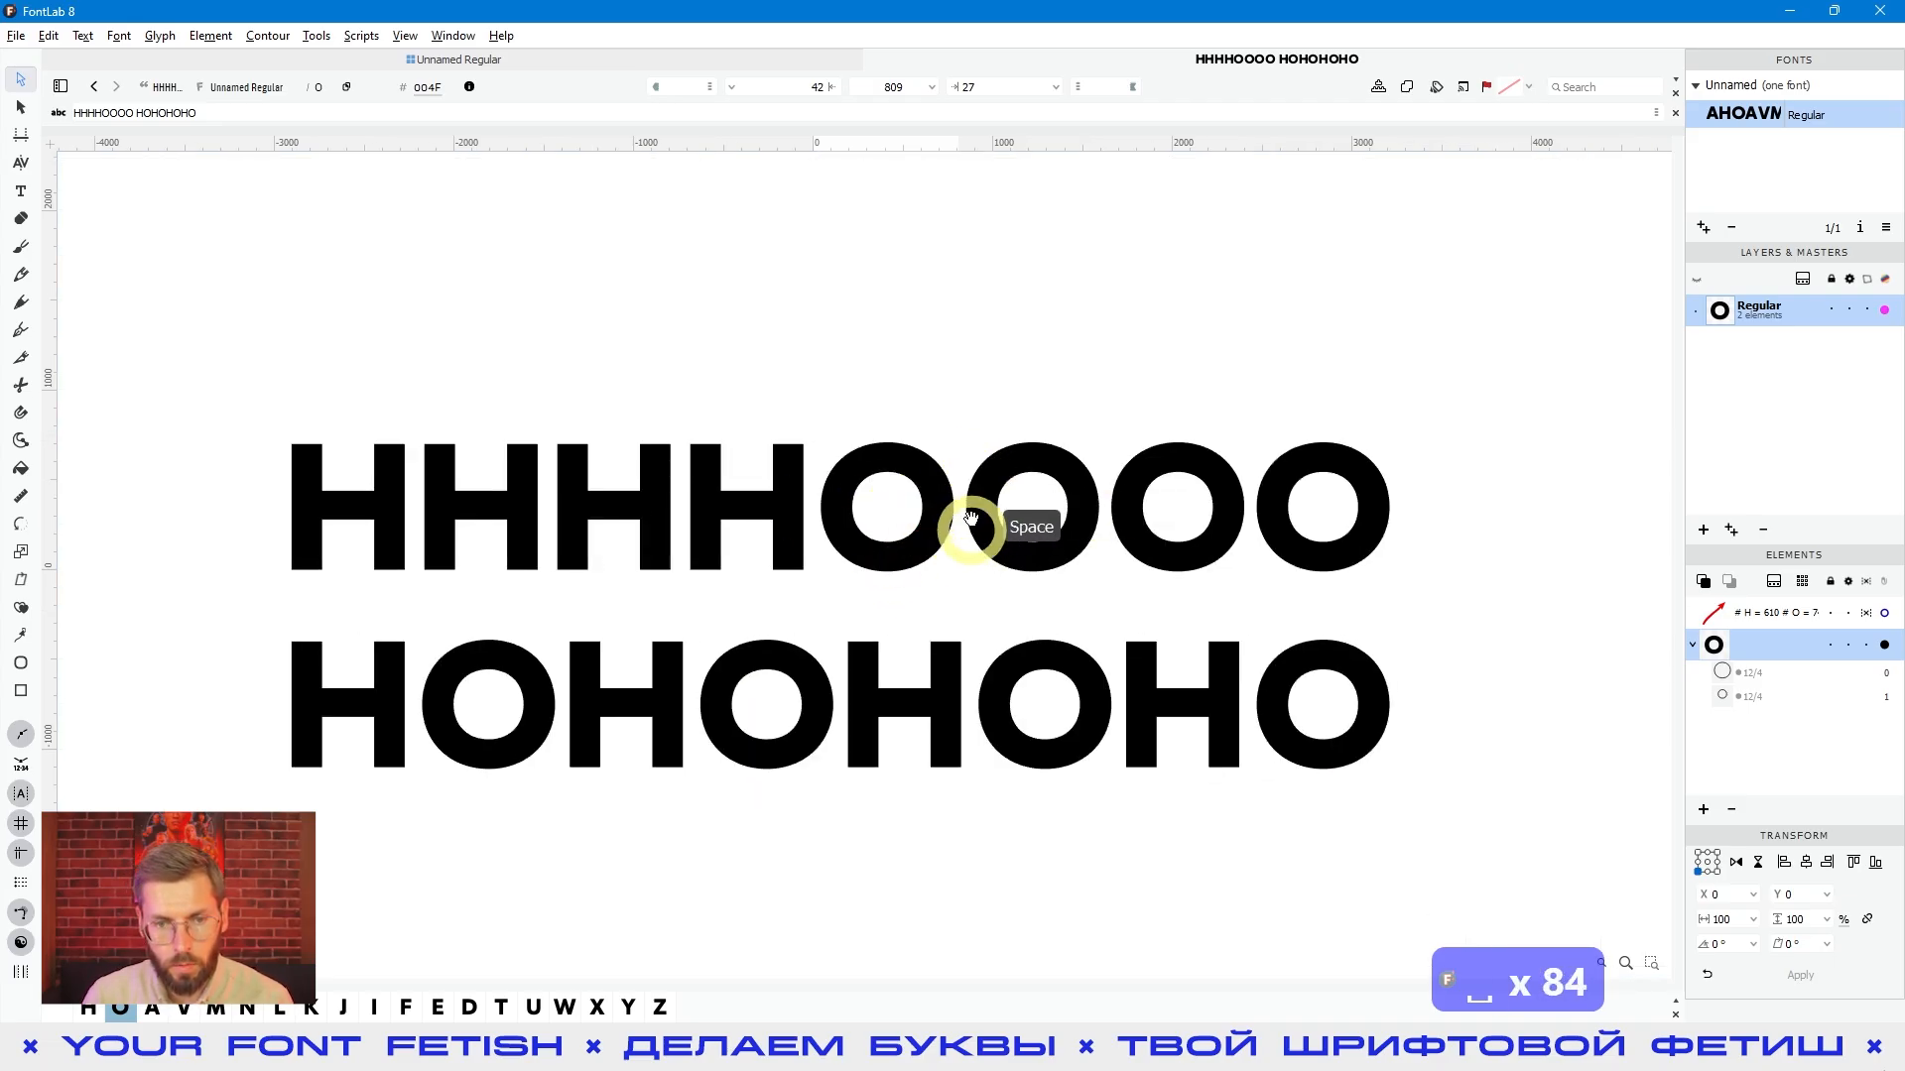
# - Set the O's right sidebearing to the expression =| and preview the spacing of both lines
pyautogui.click(984, 83)
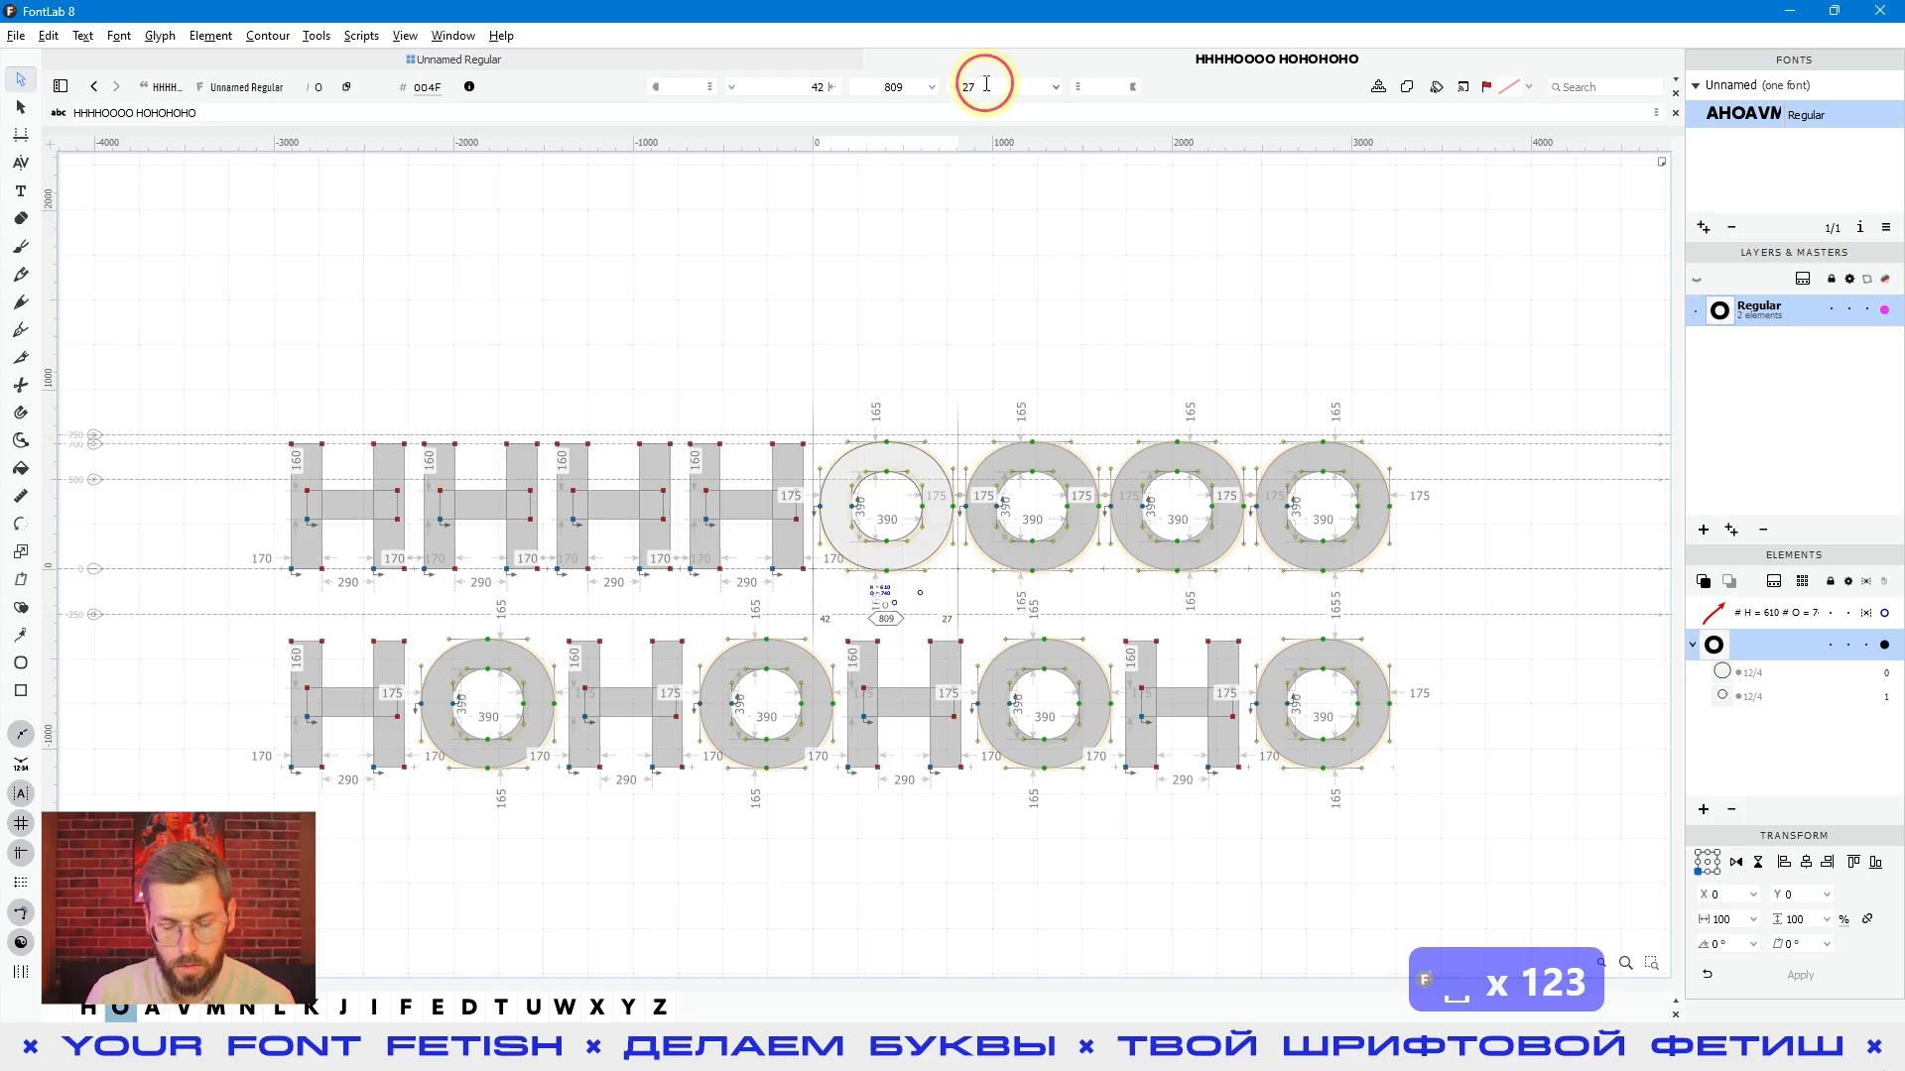
pyautogui.write('=|')
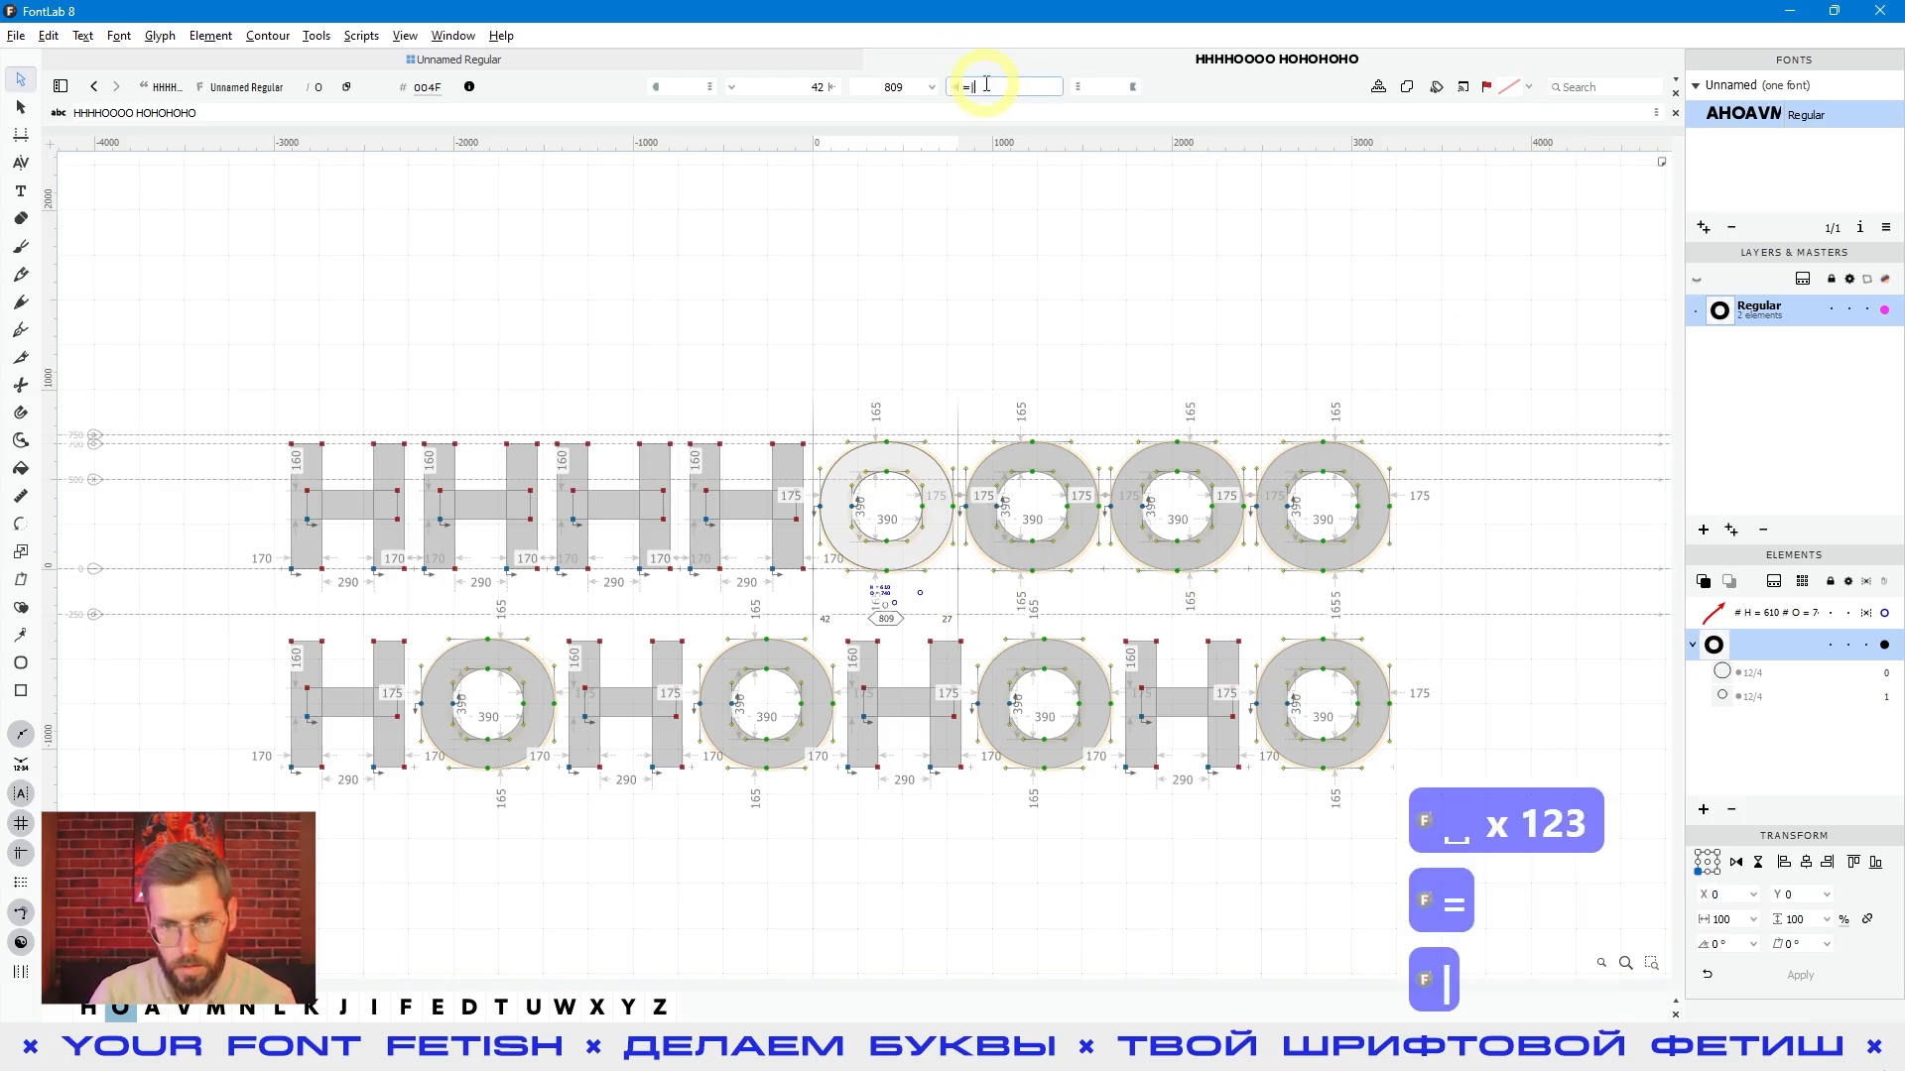
pyautogui.press('Return')
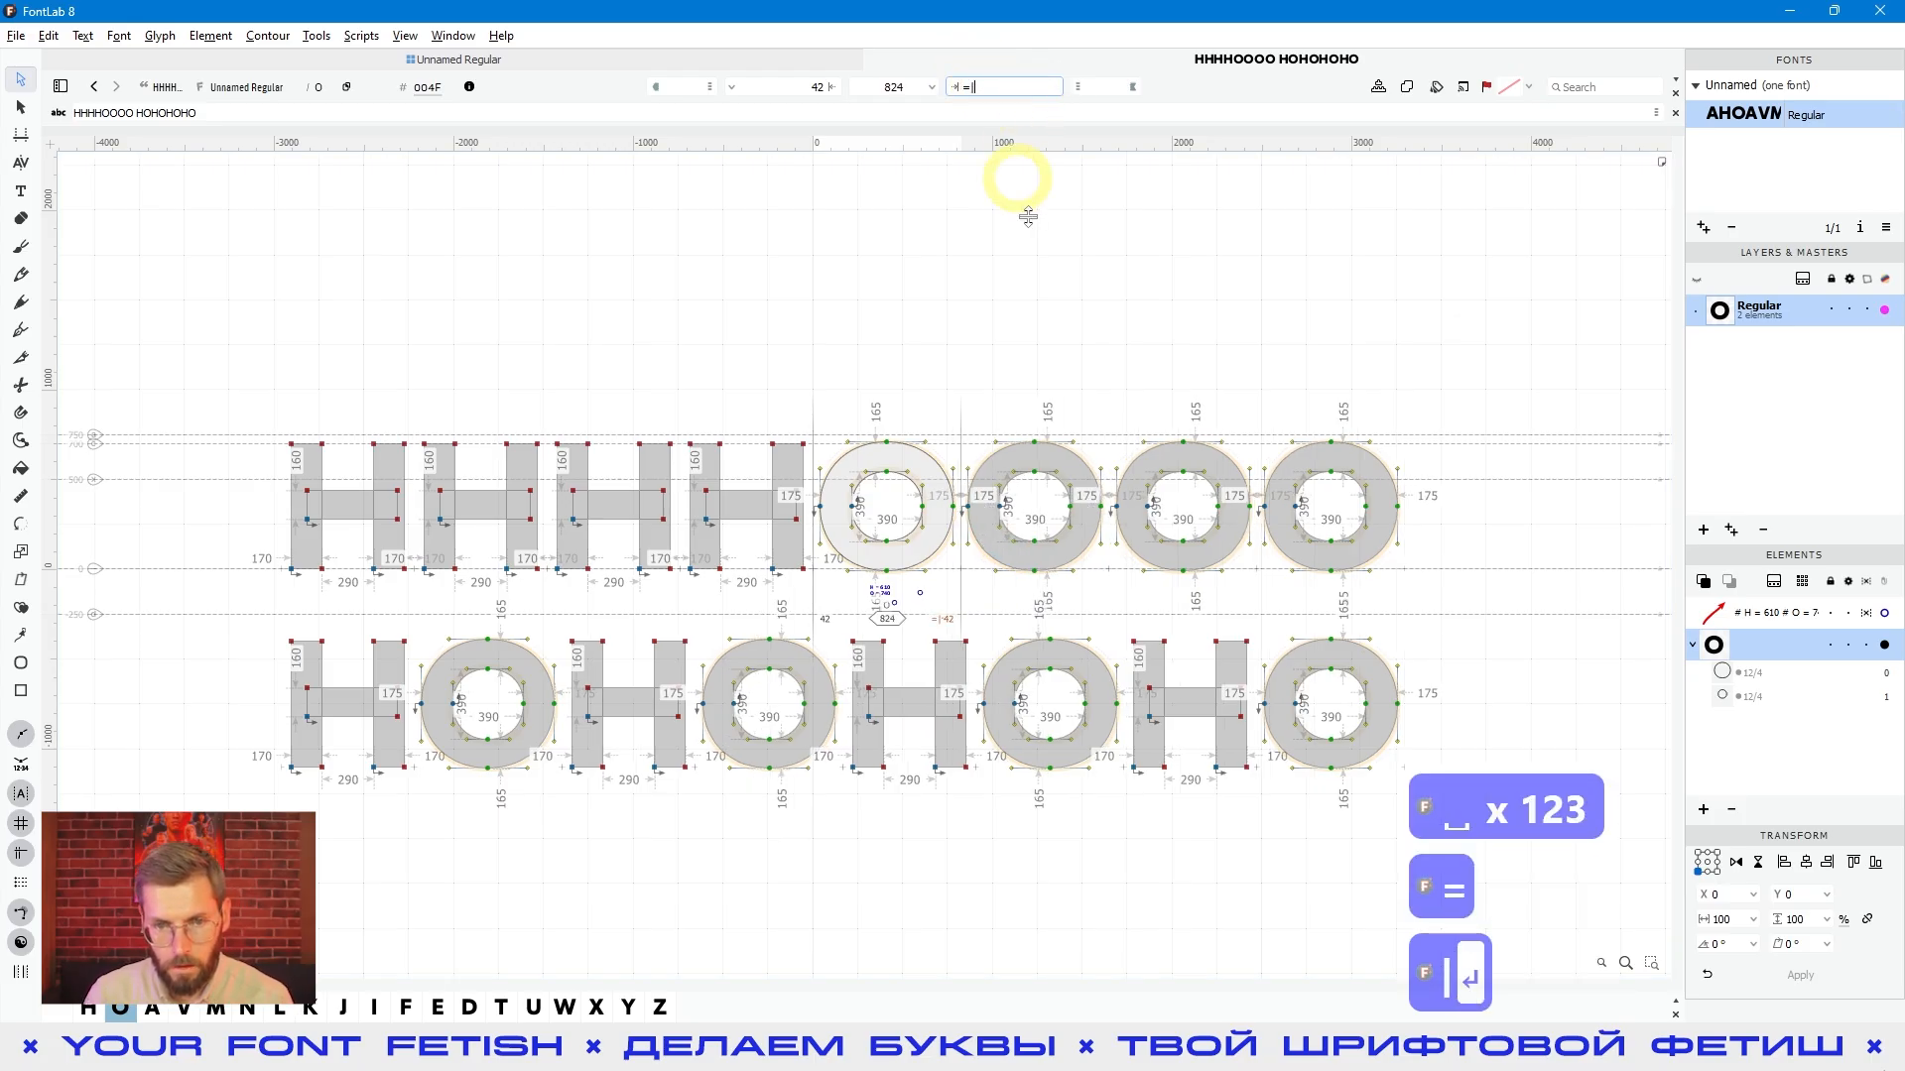
pyautogui.press('space')
pyautogui.moveTo(1130, 409); pyautogui.dragTo(1082, 374)
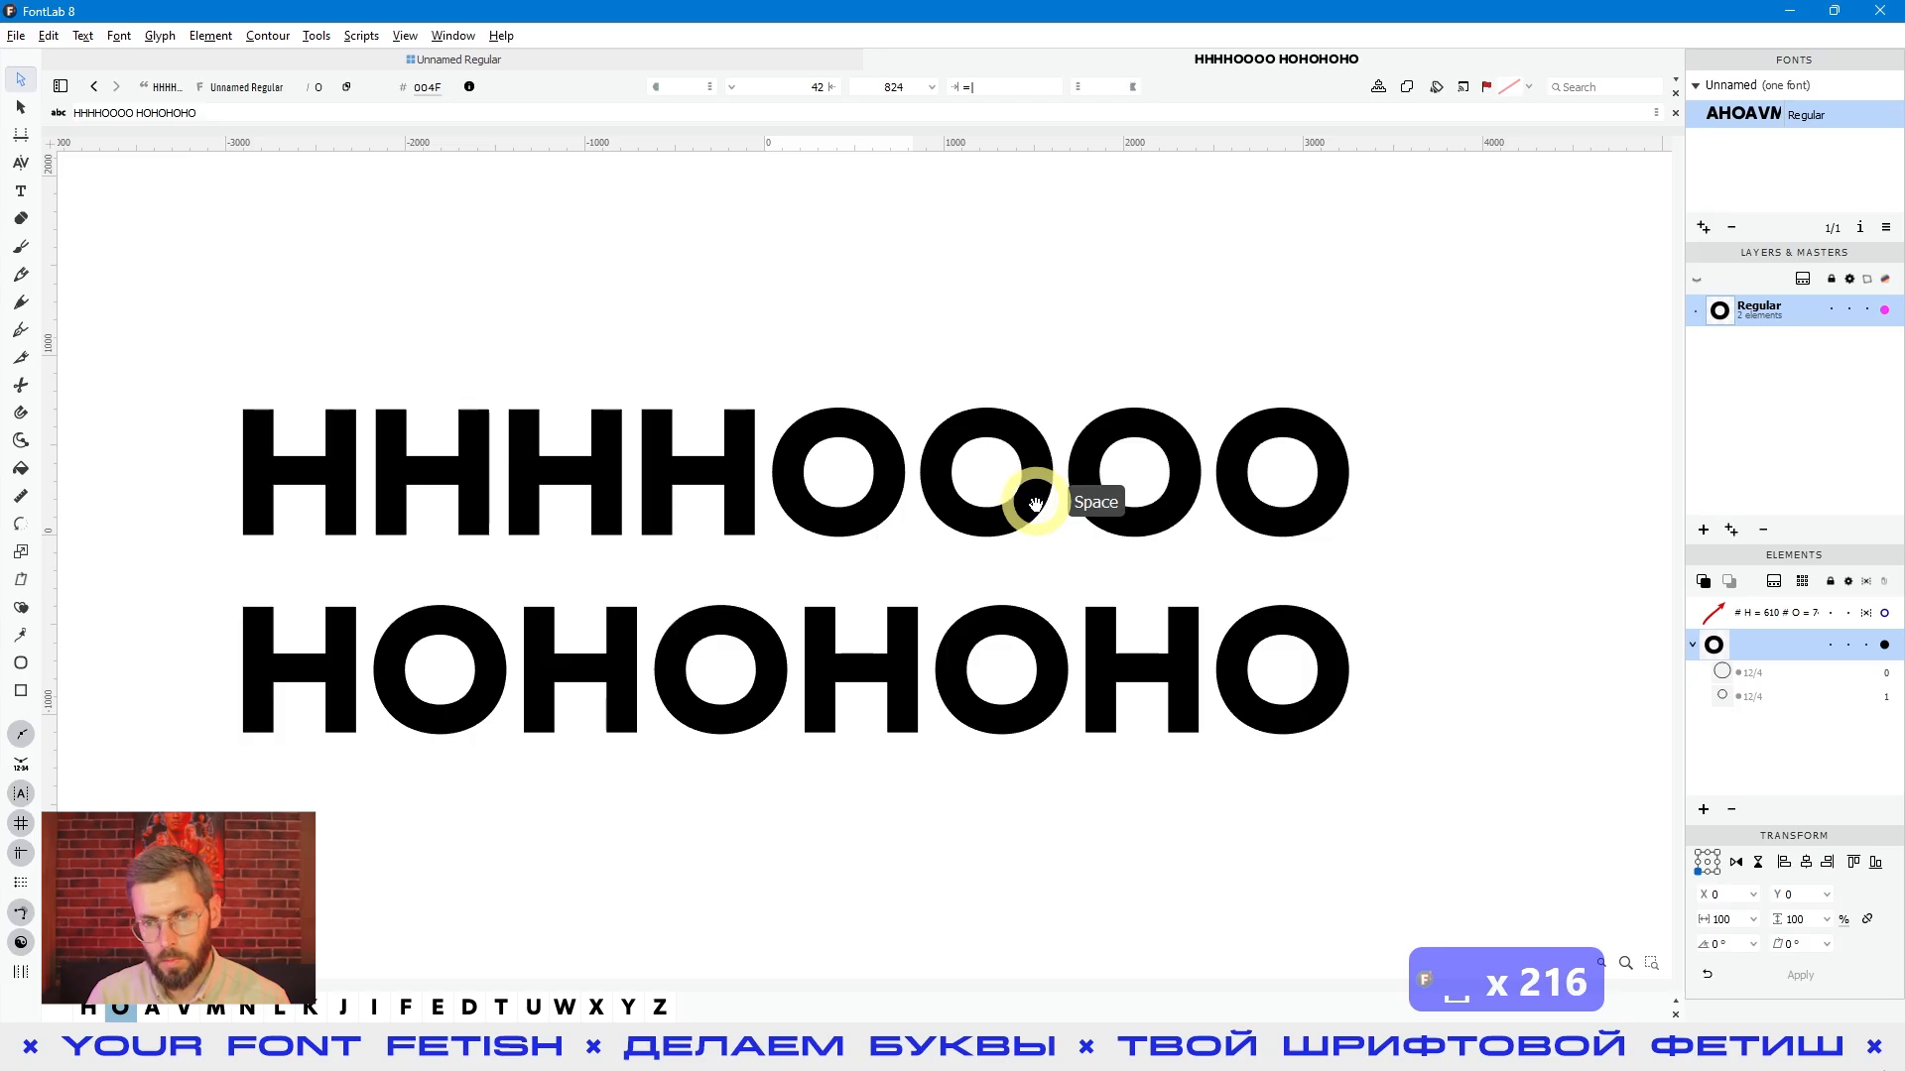
pyautogui.press('space')
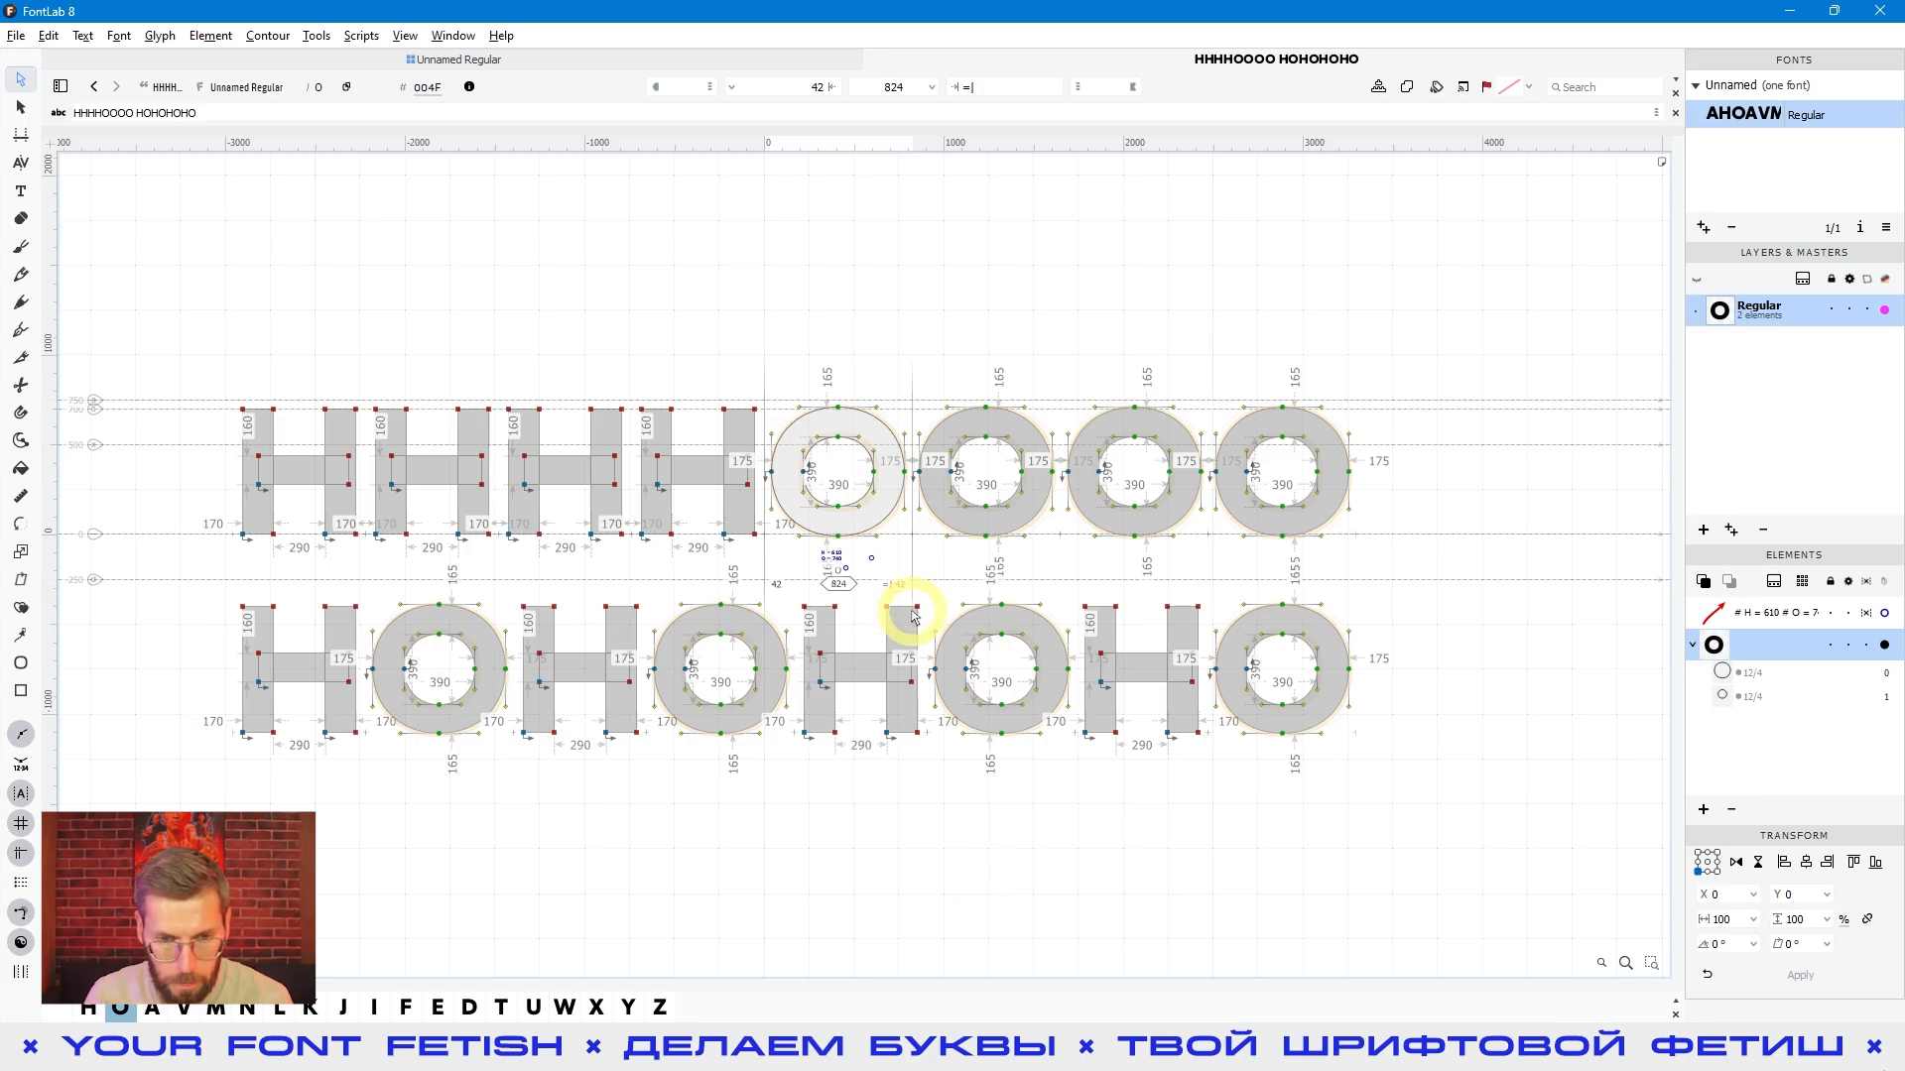
pyautogui.press('space')
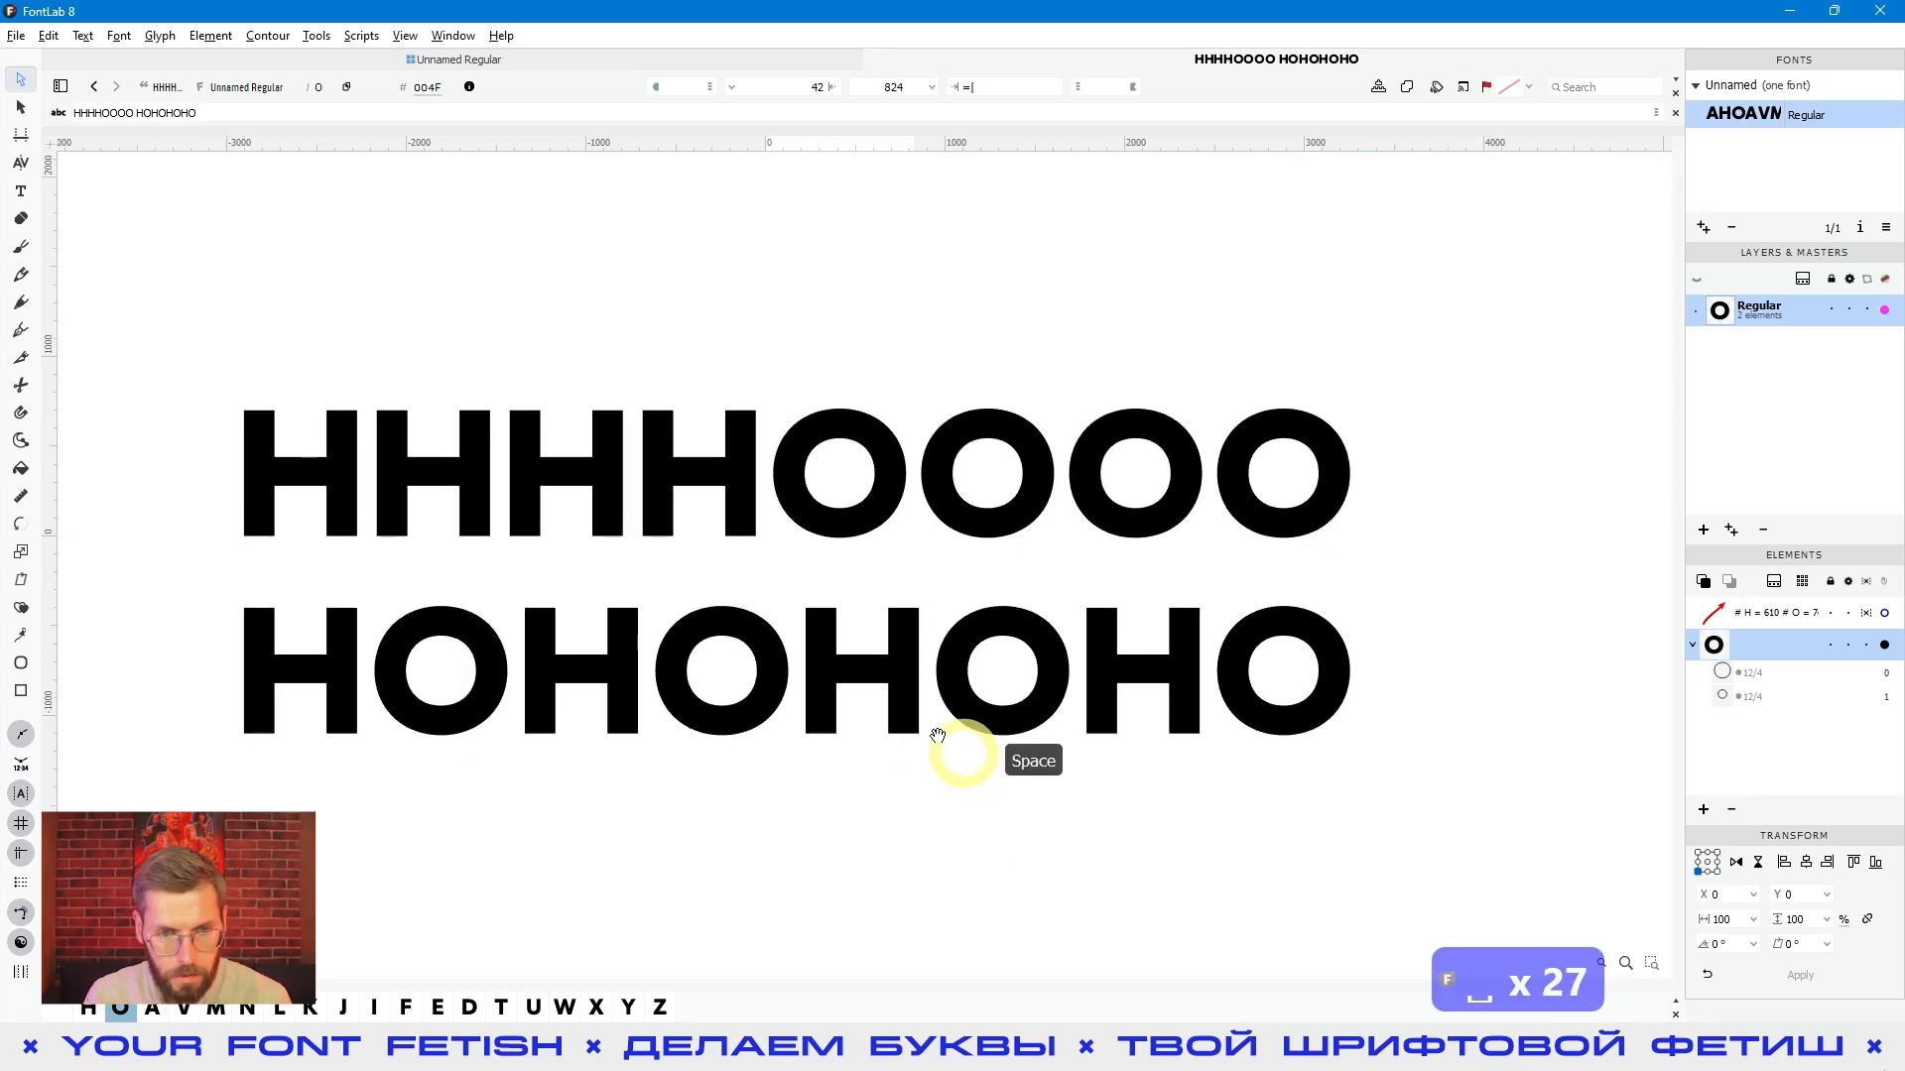
# - Set the O's left sidebearing to 35 and preview the spacing
pyautogui.doubleClick(808, 88)
pyautogui.write('35')
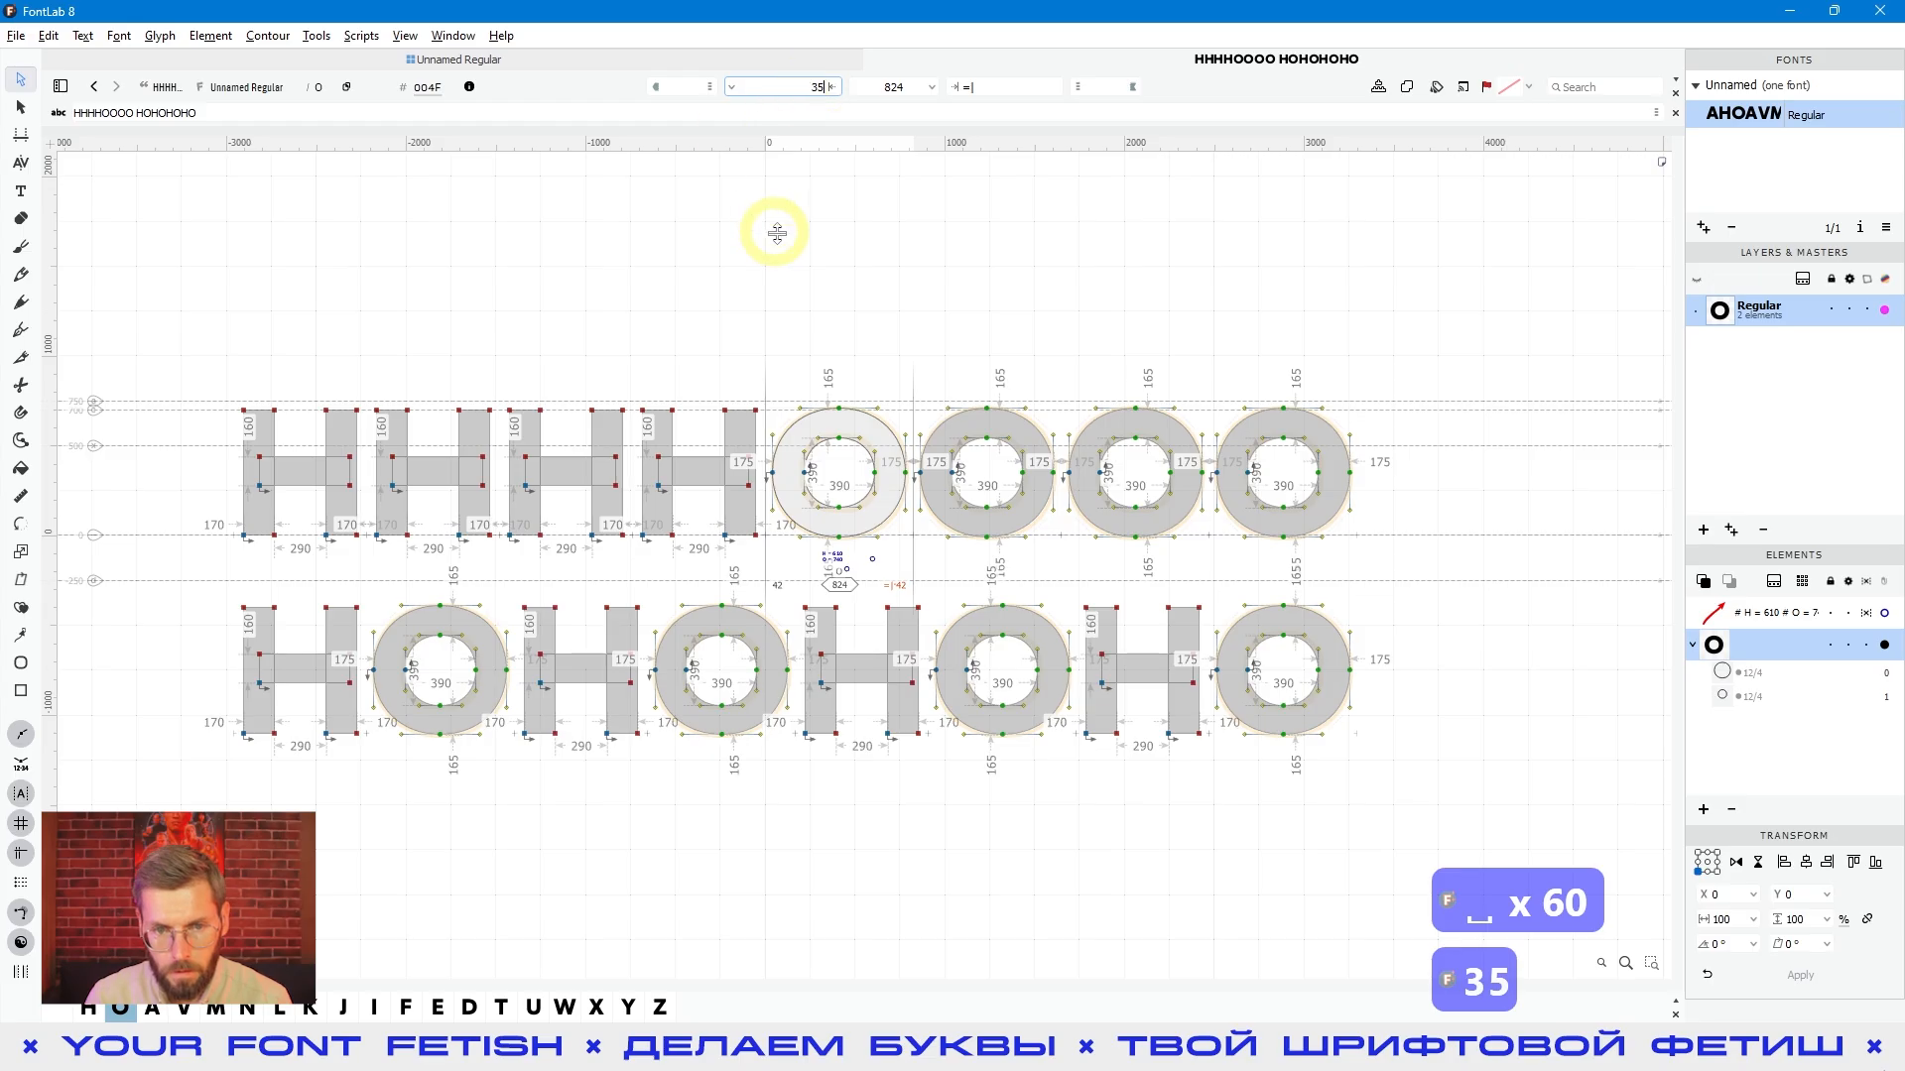
pyautogui.press('Return')
pyautogui.press('space')
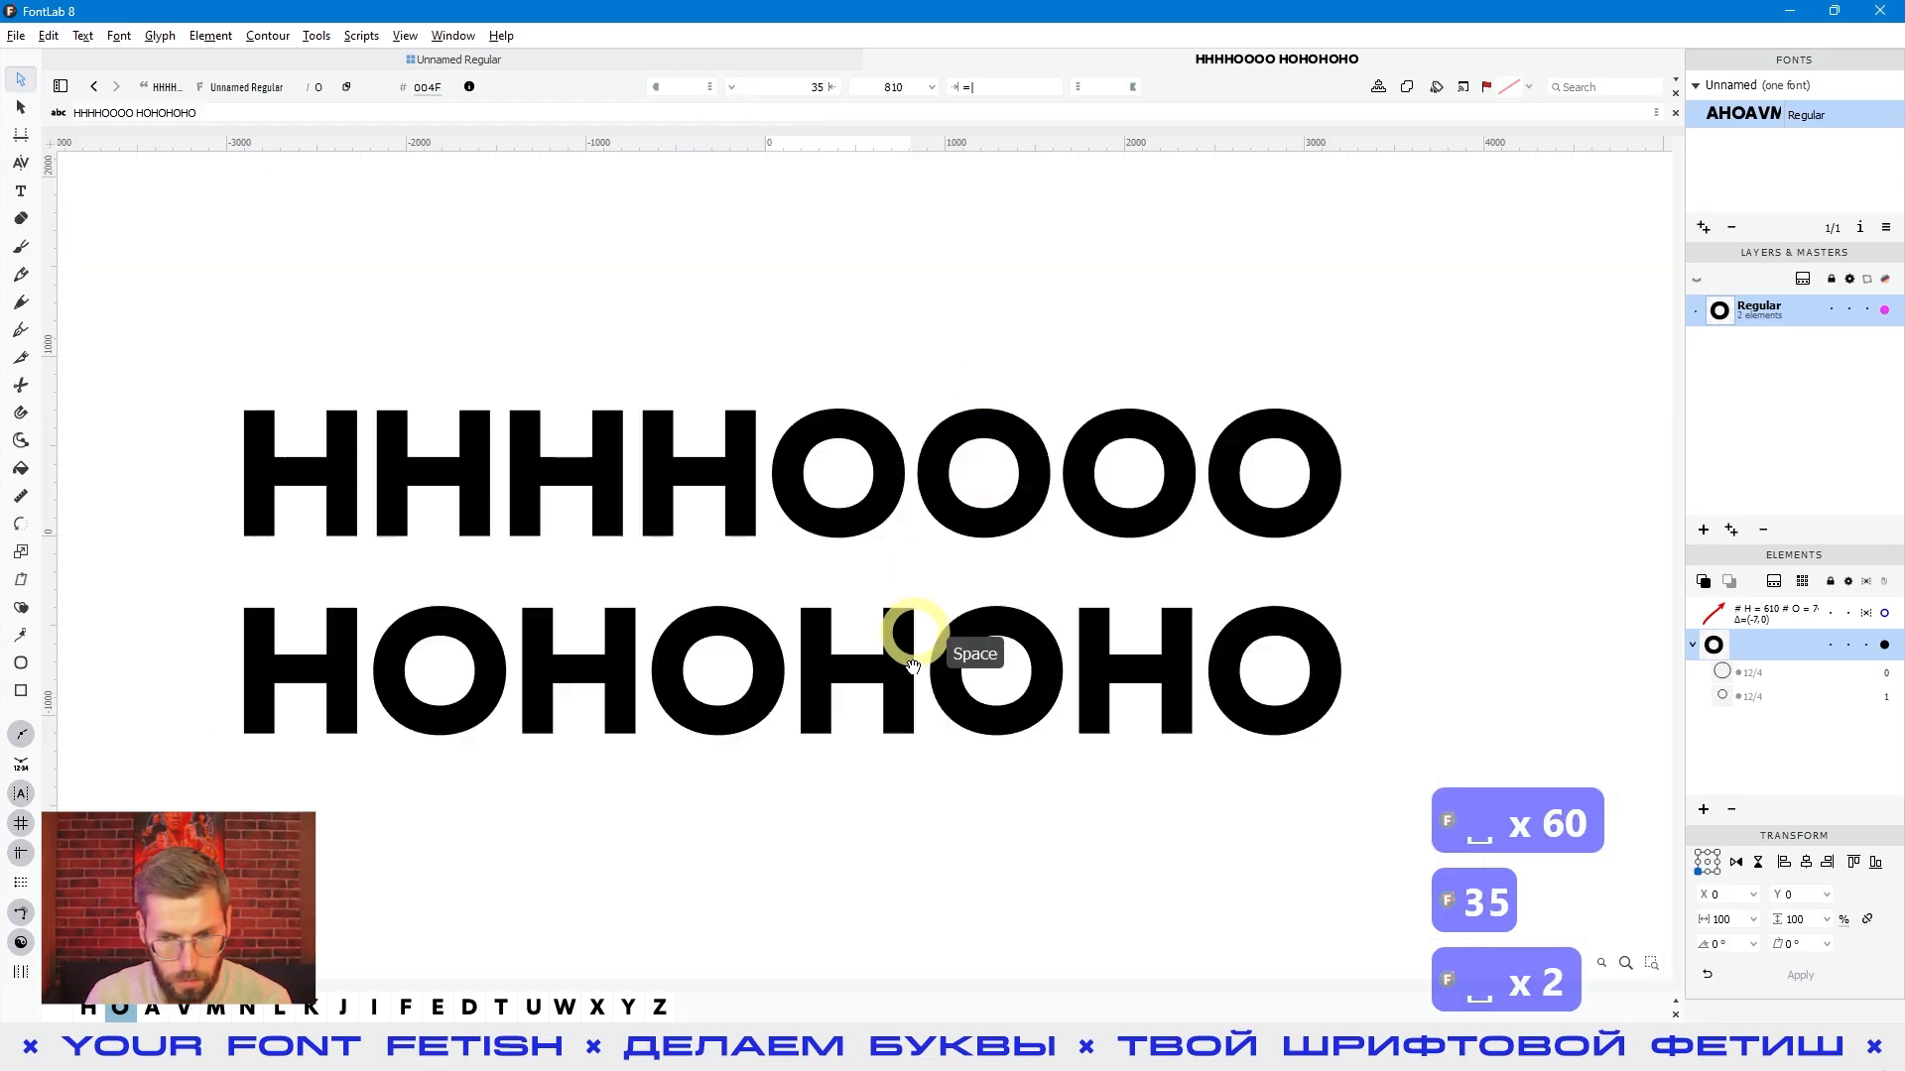
# - Examine the sidebearing expressions in the YFF Zusker VF font's glyph table and return to the HHHHOOOO HOHOHOHO text
pyautogui.click(21, 191)
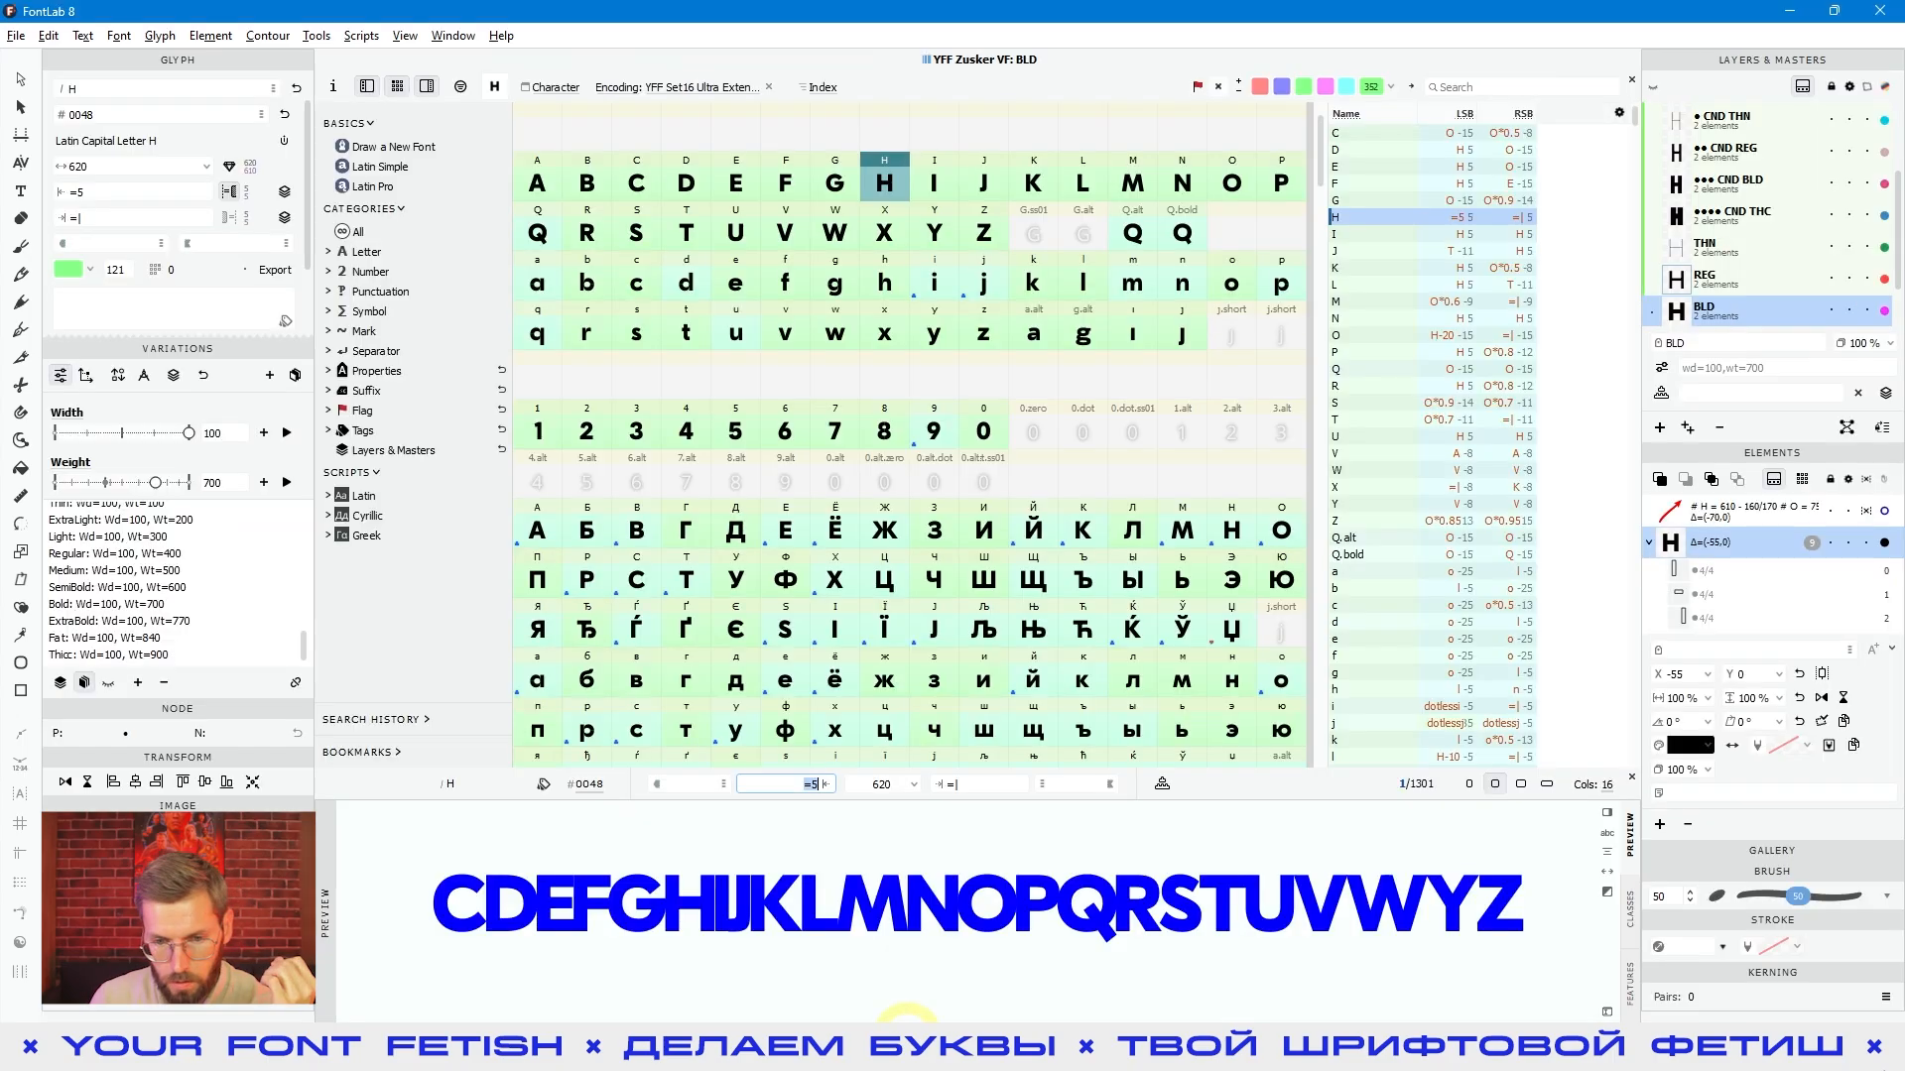
pyautogui.scroll(-2, 995, 695)
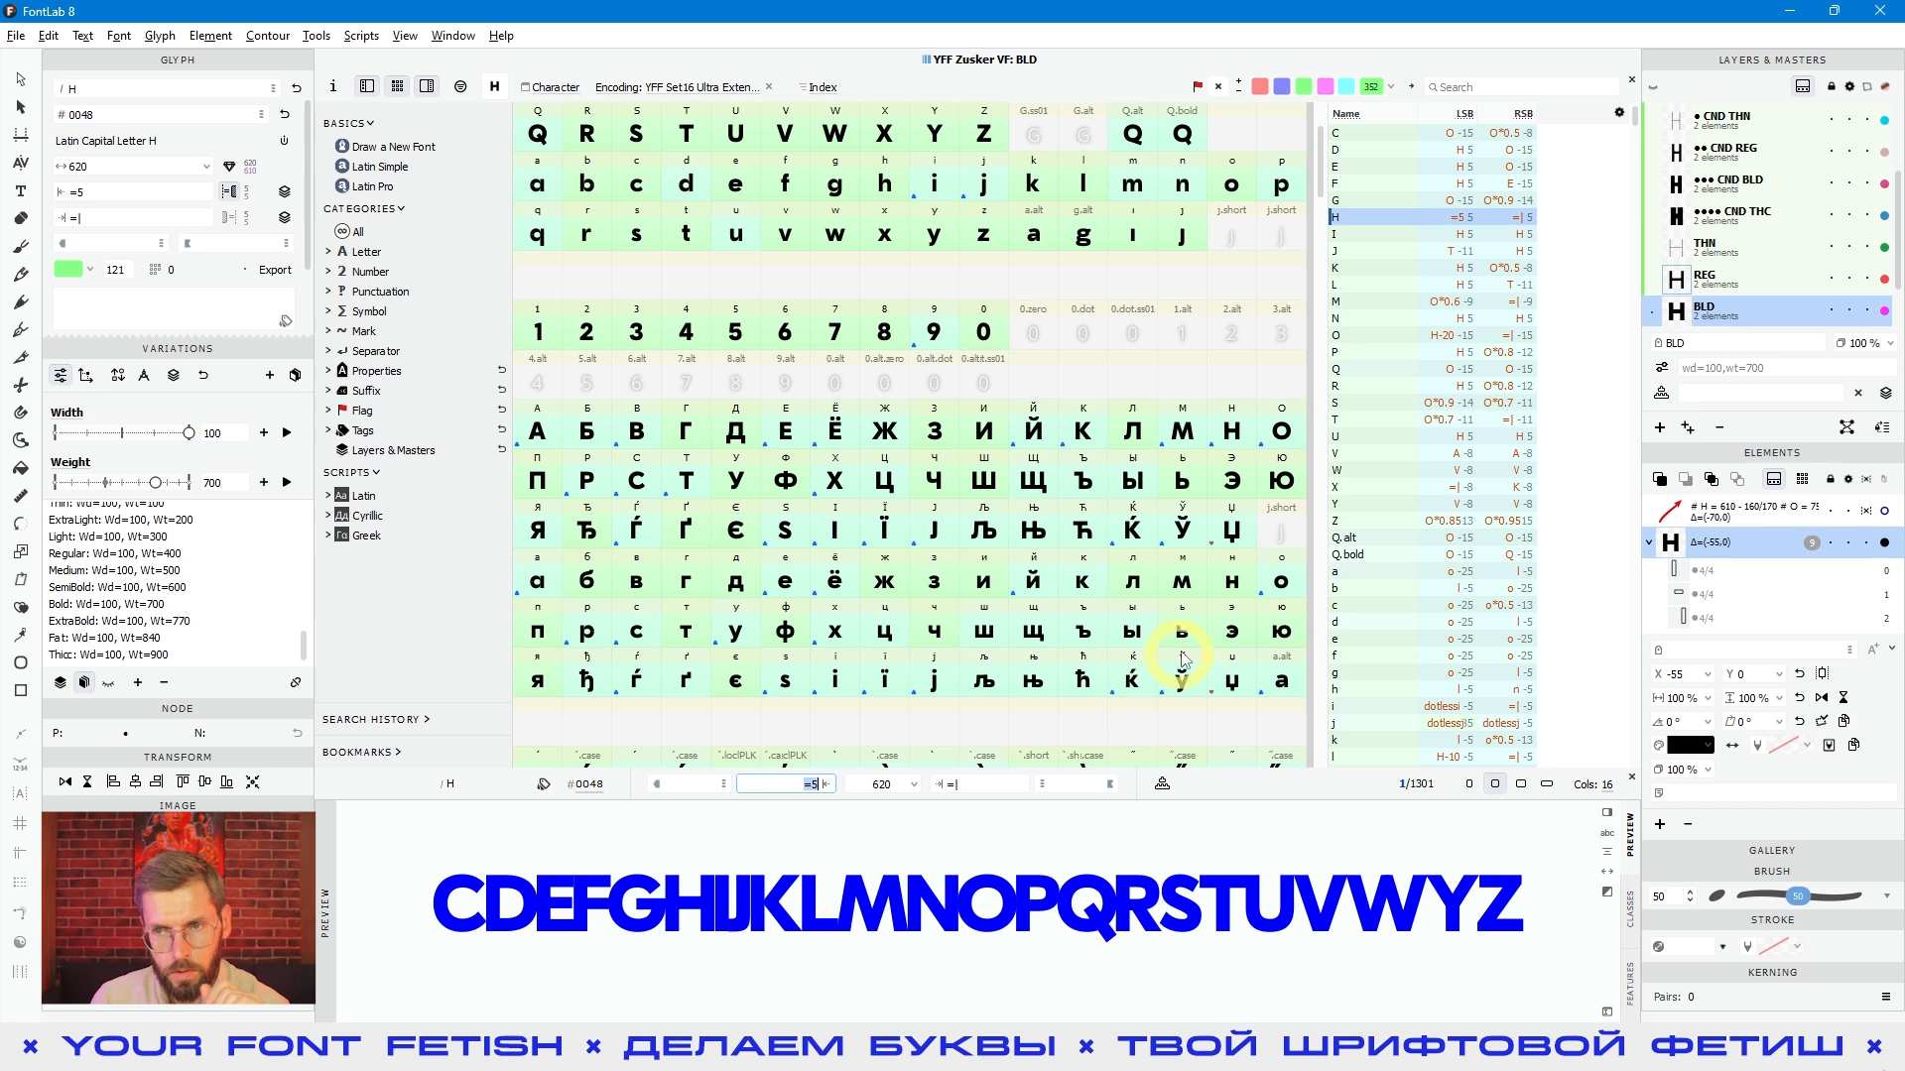
pyautogui.click(1791, 12)
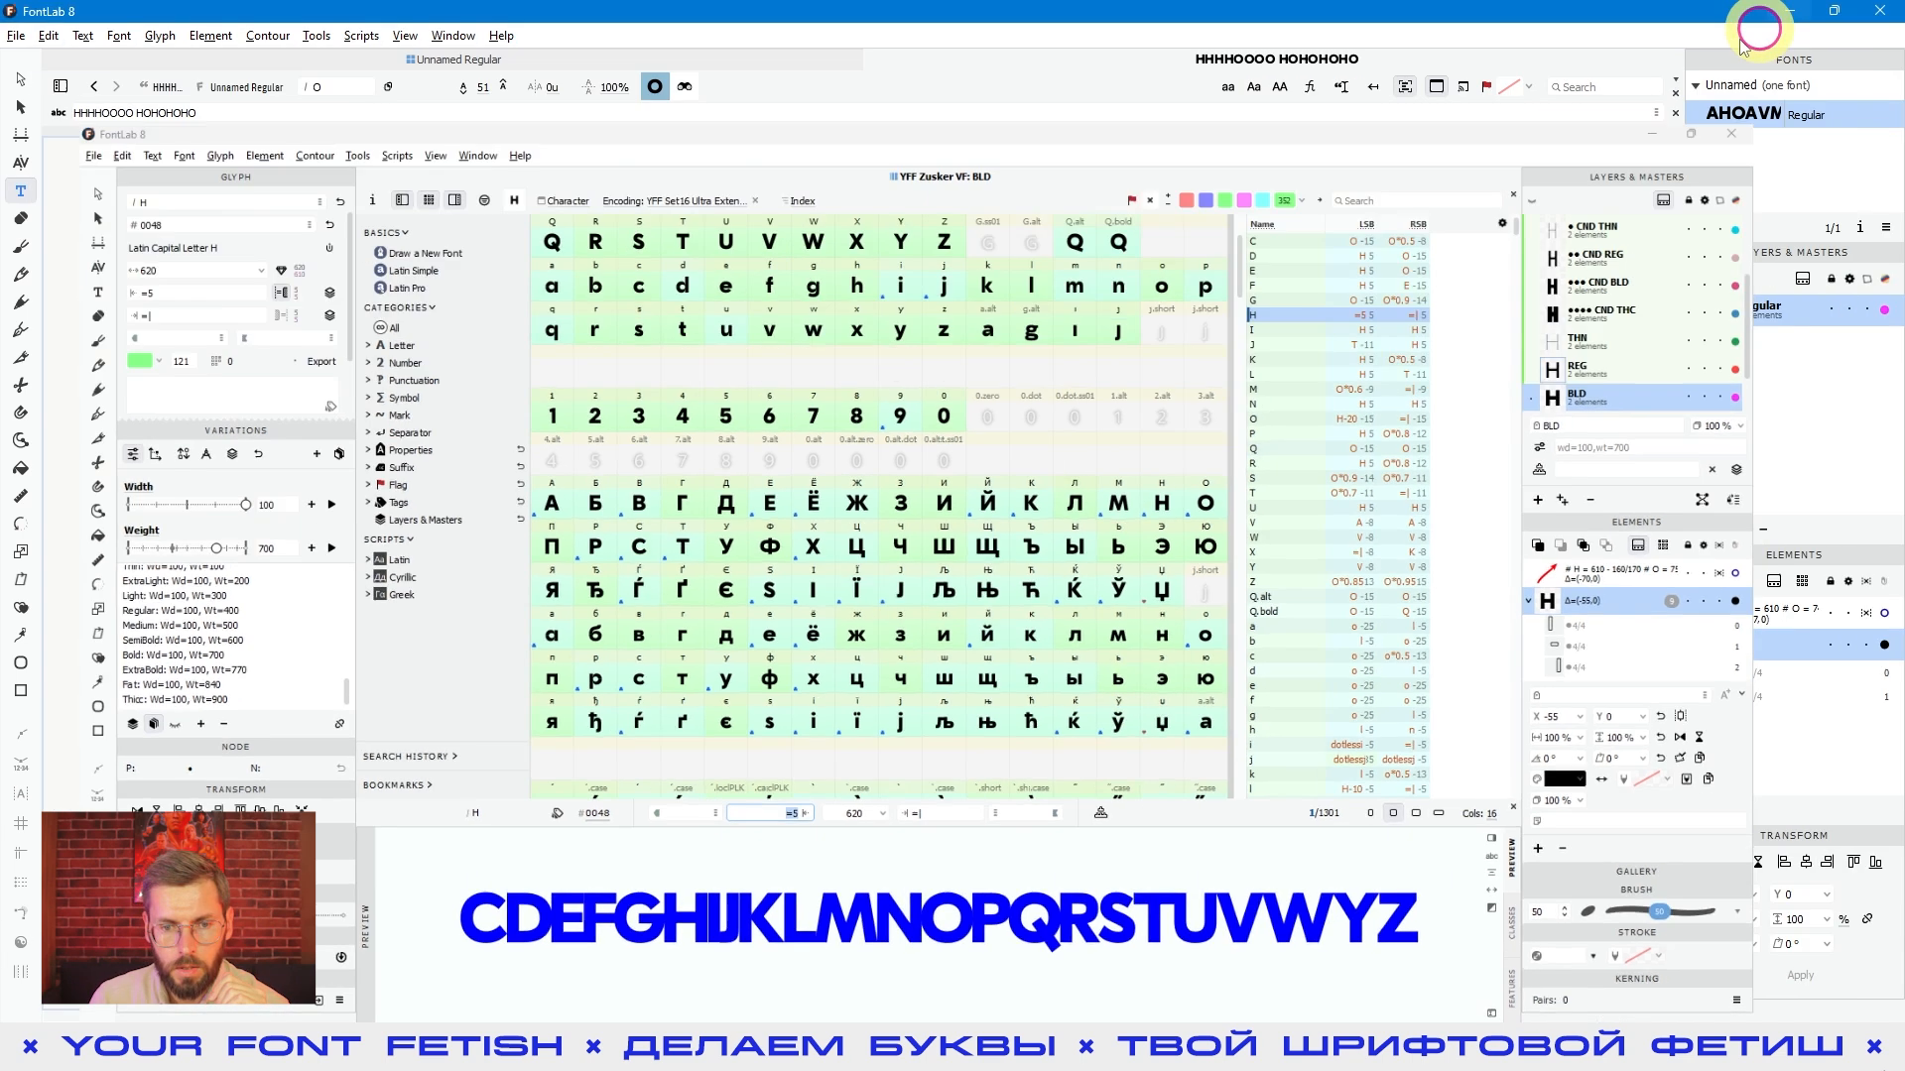
pyautogui.click(1114, 752)
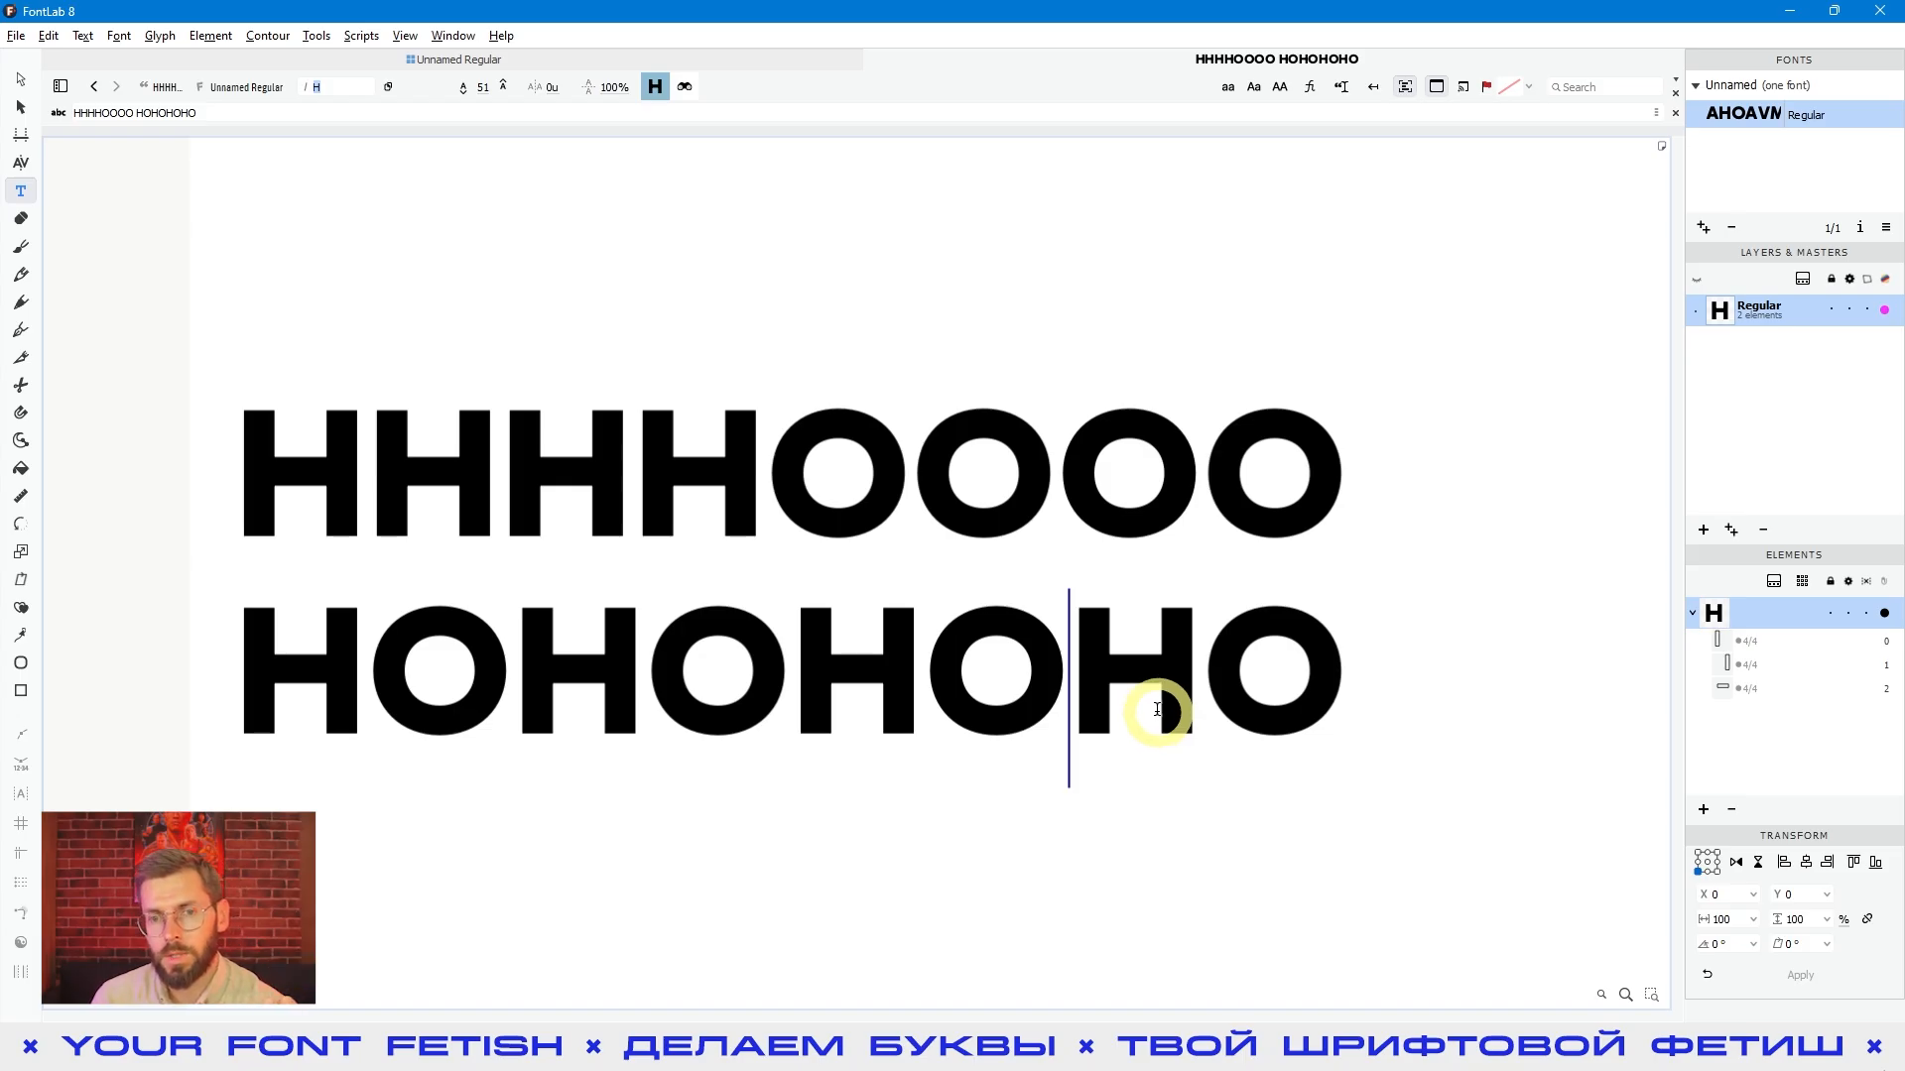
pyautogui.moveTo(833, 508); pyautogui.dragTo(976, 484)
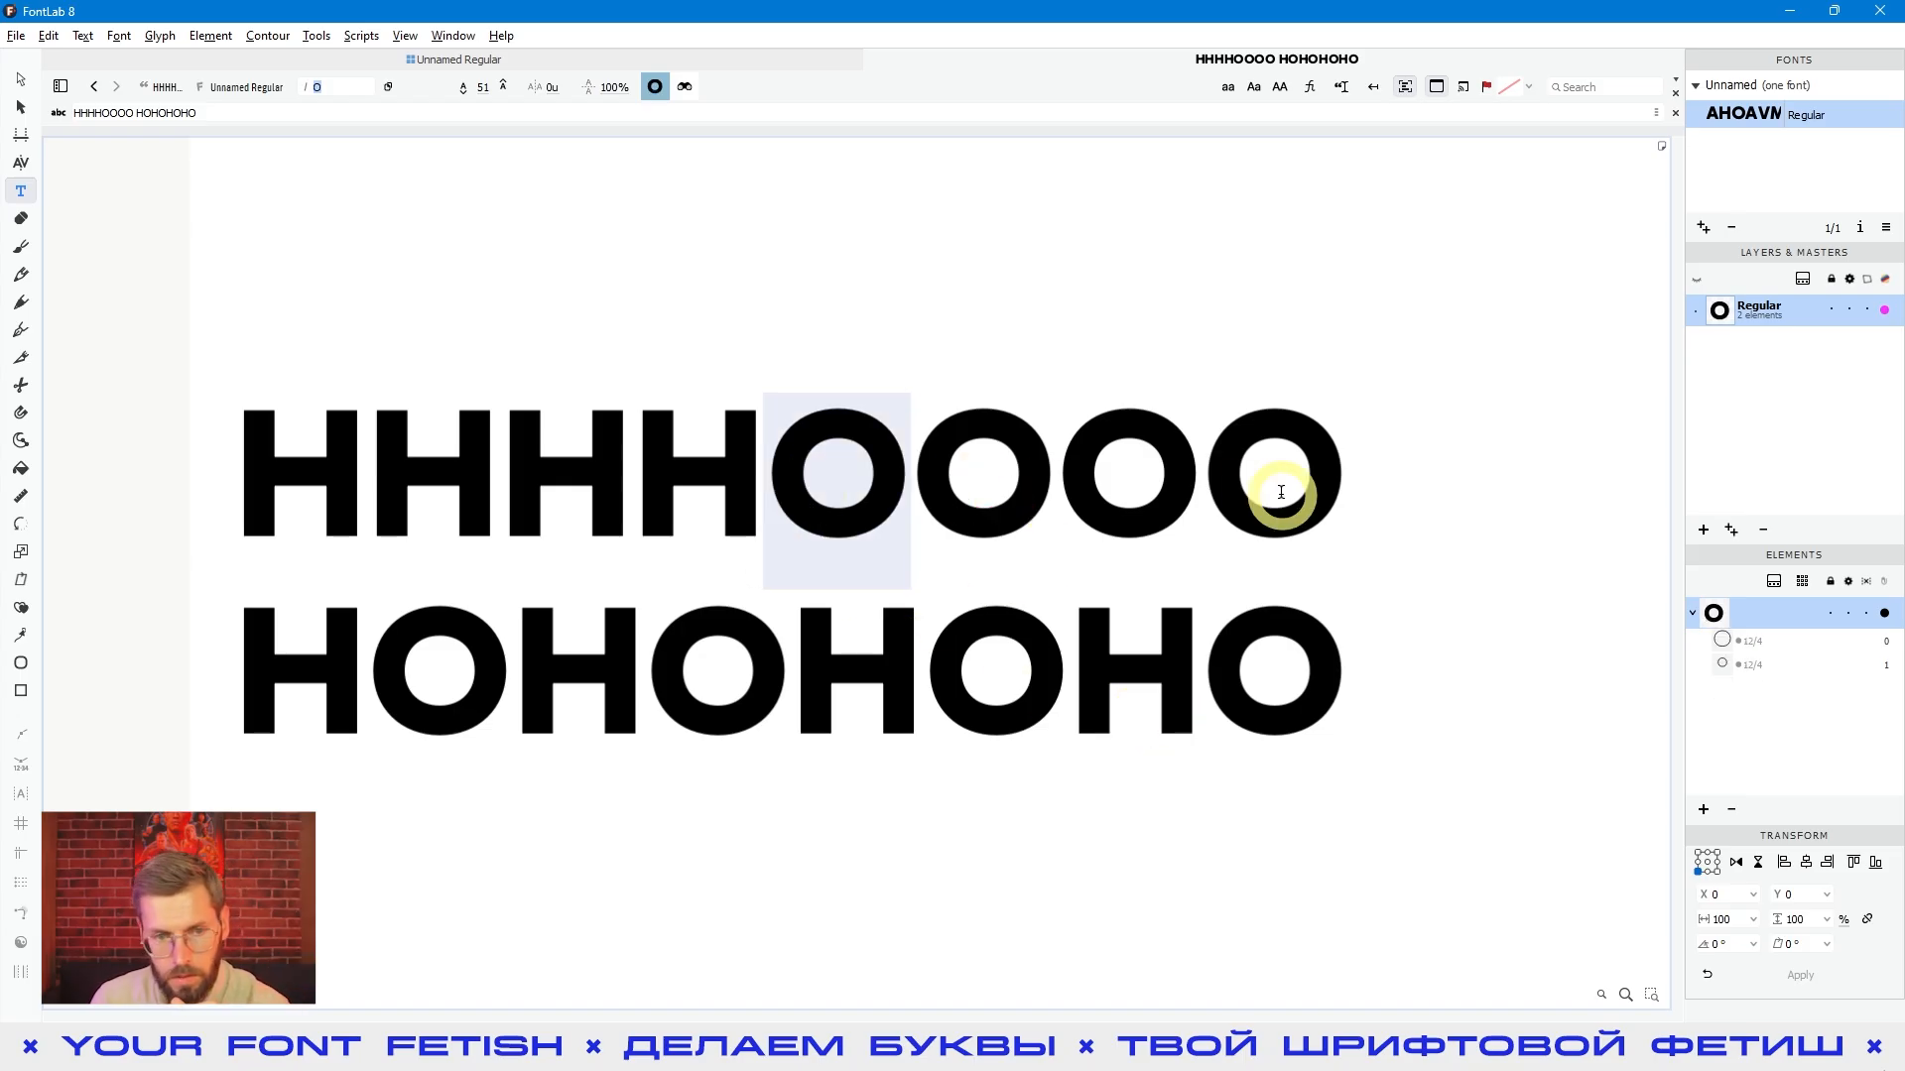
pyautogui.click(716, 485)
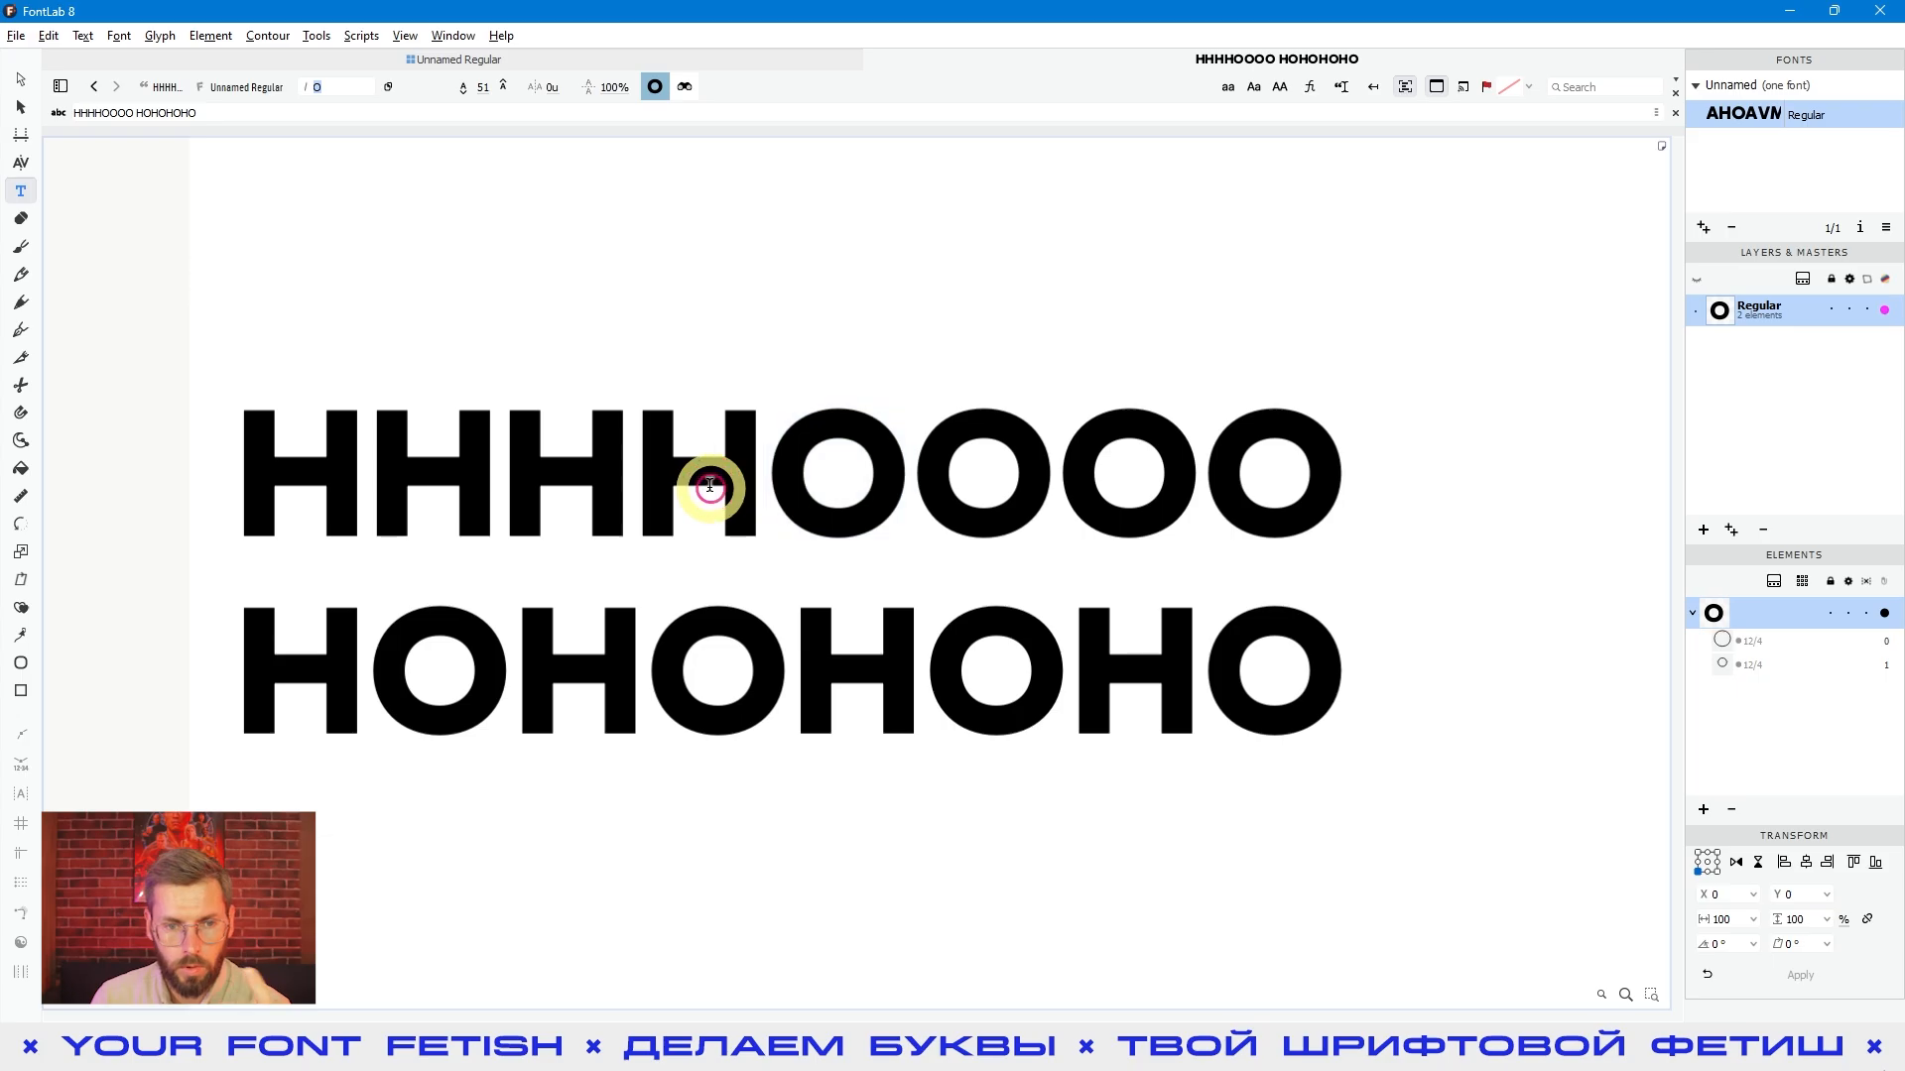
pyautogui.press('Escape')
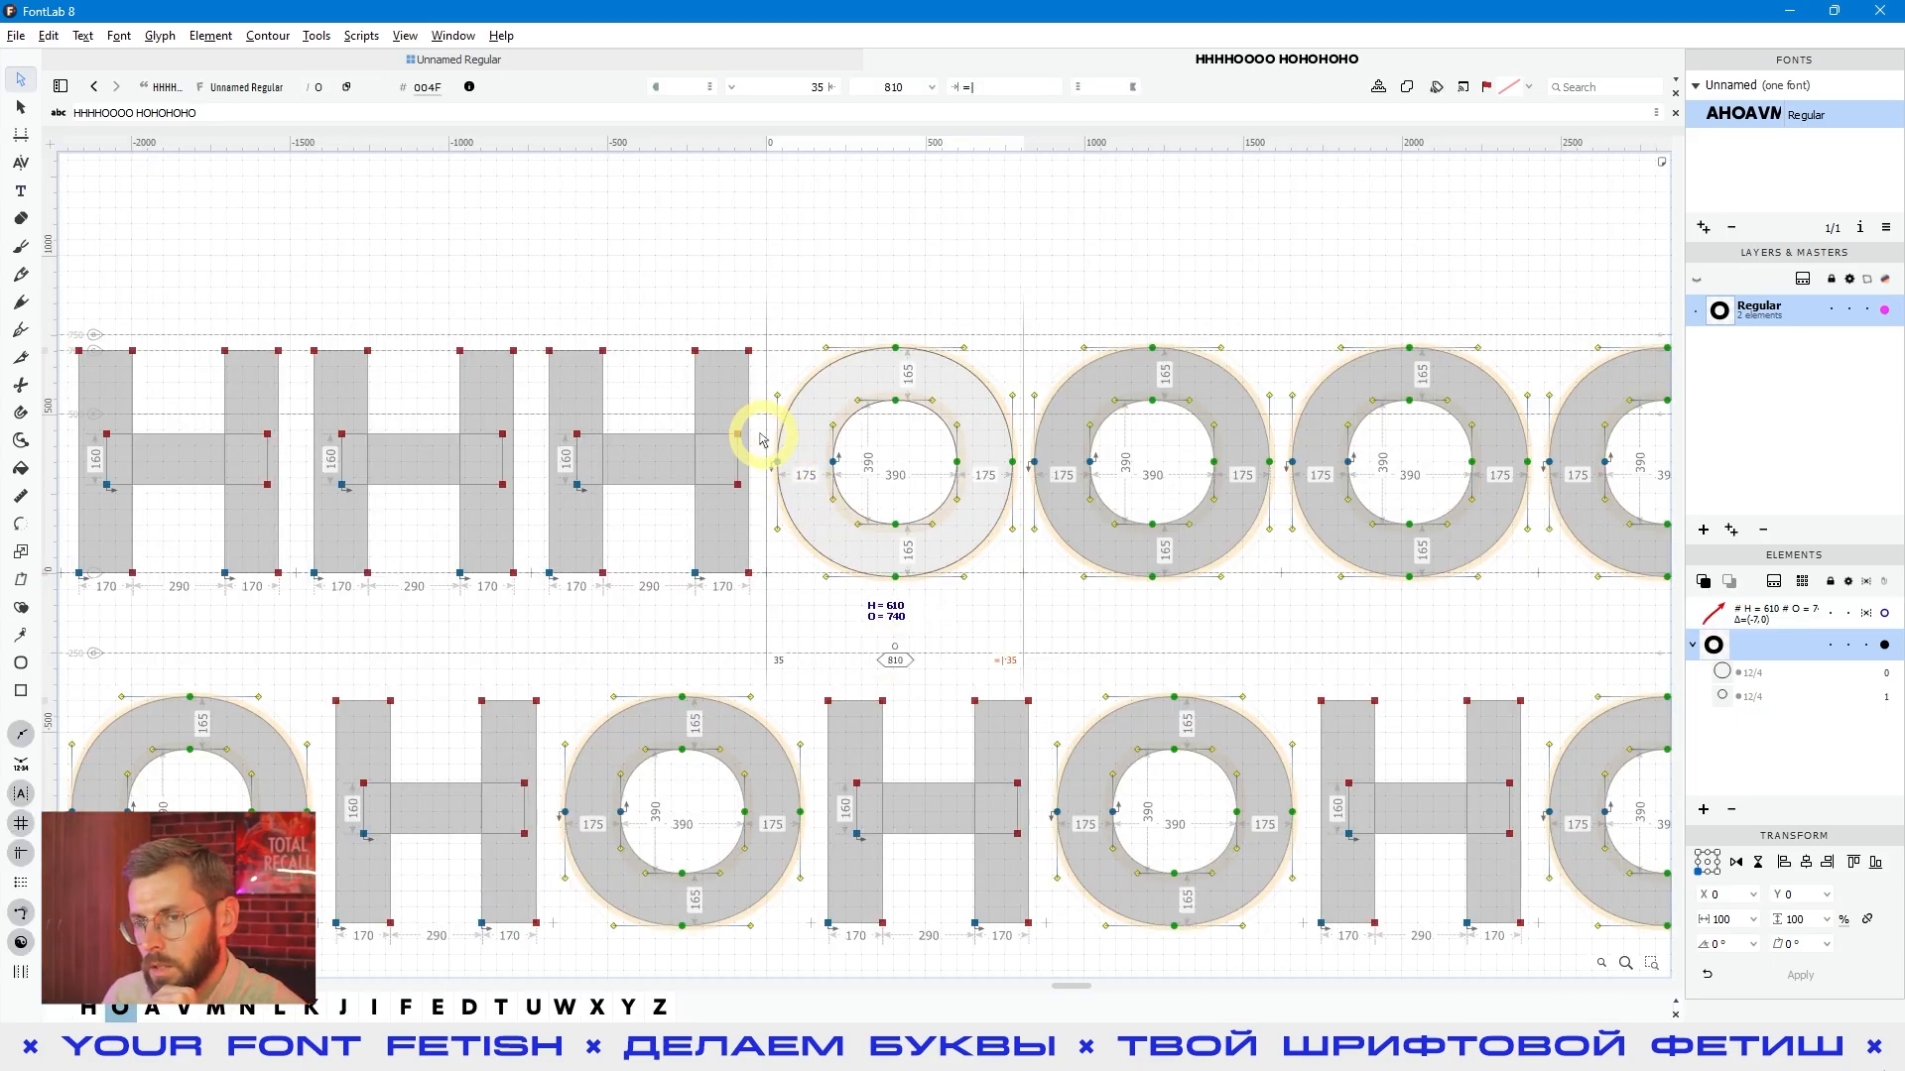
# - Link the O's left sidebearing to the H with the expression H and preview both lines
pyautogui.click(790, 86)
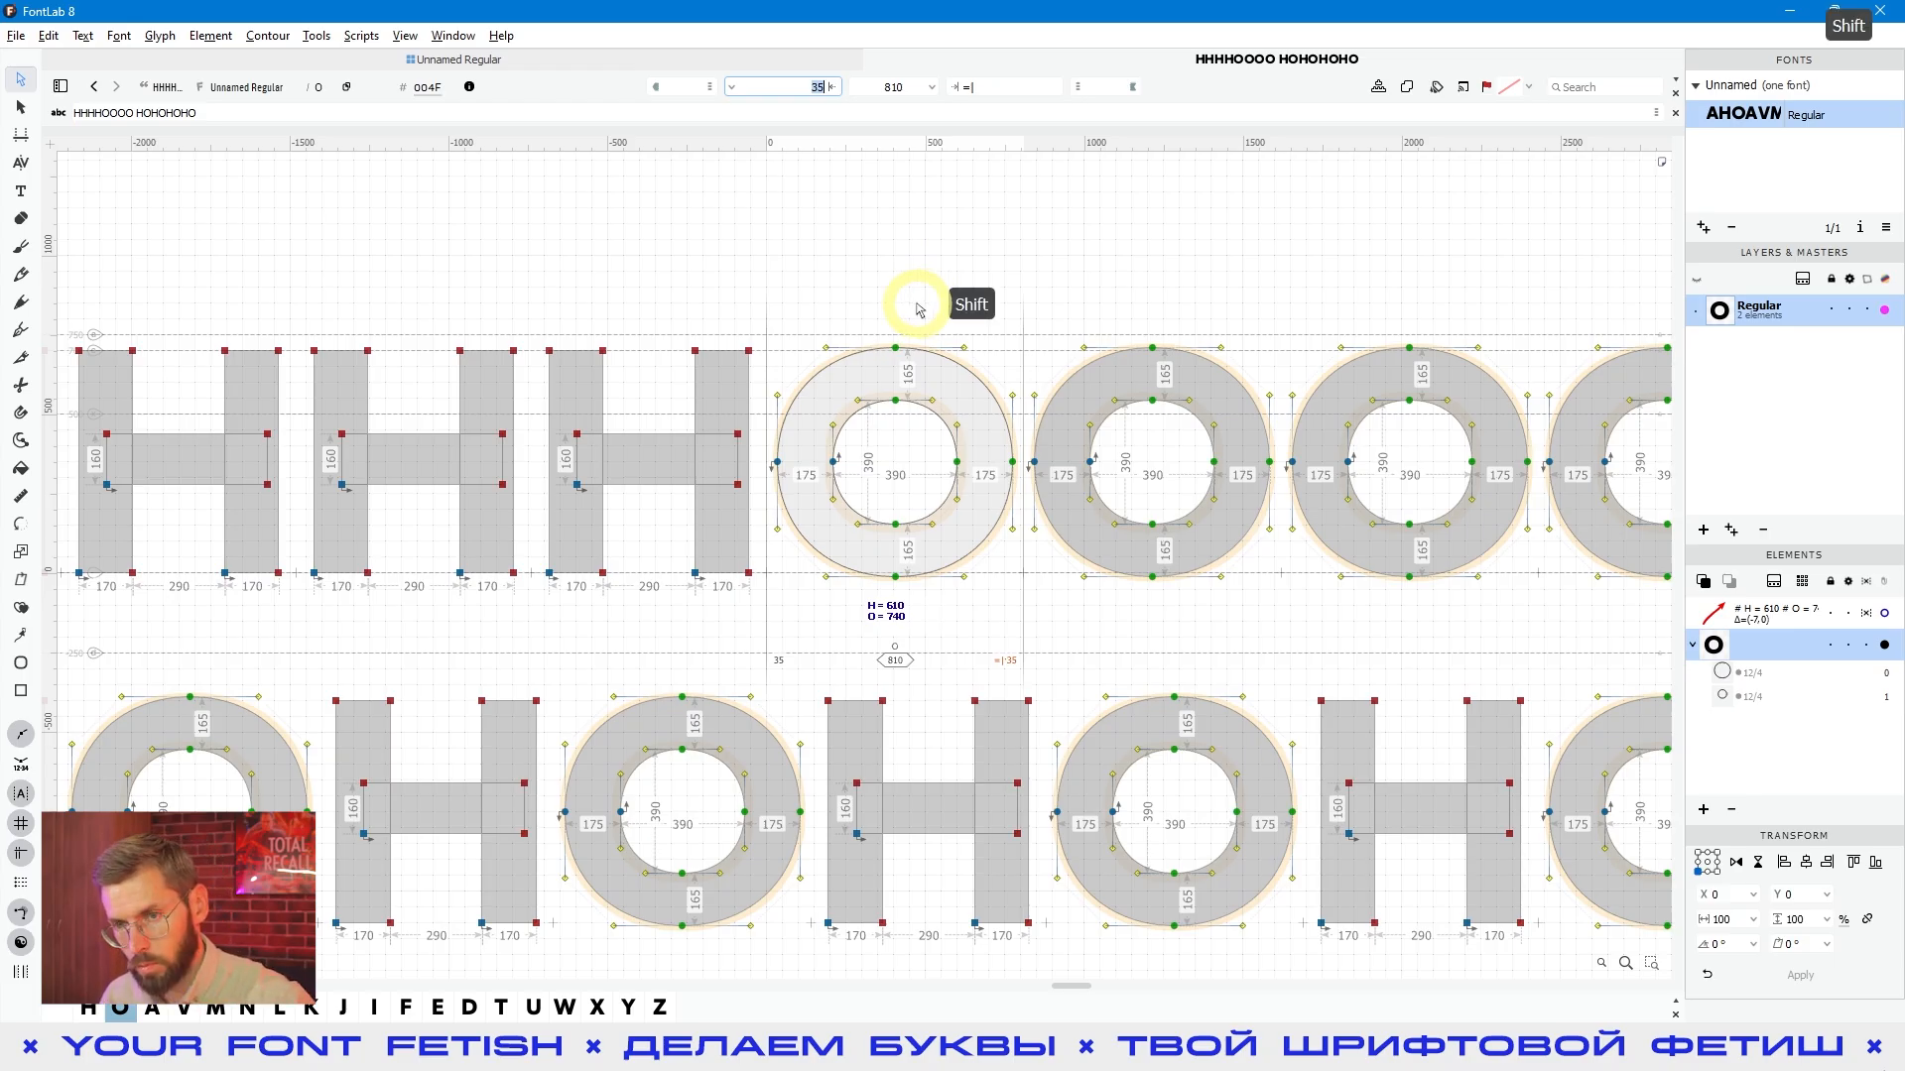
pyautogui.write('H')
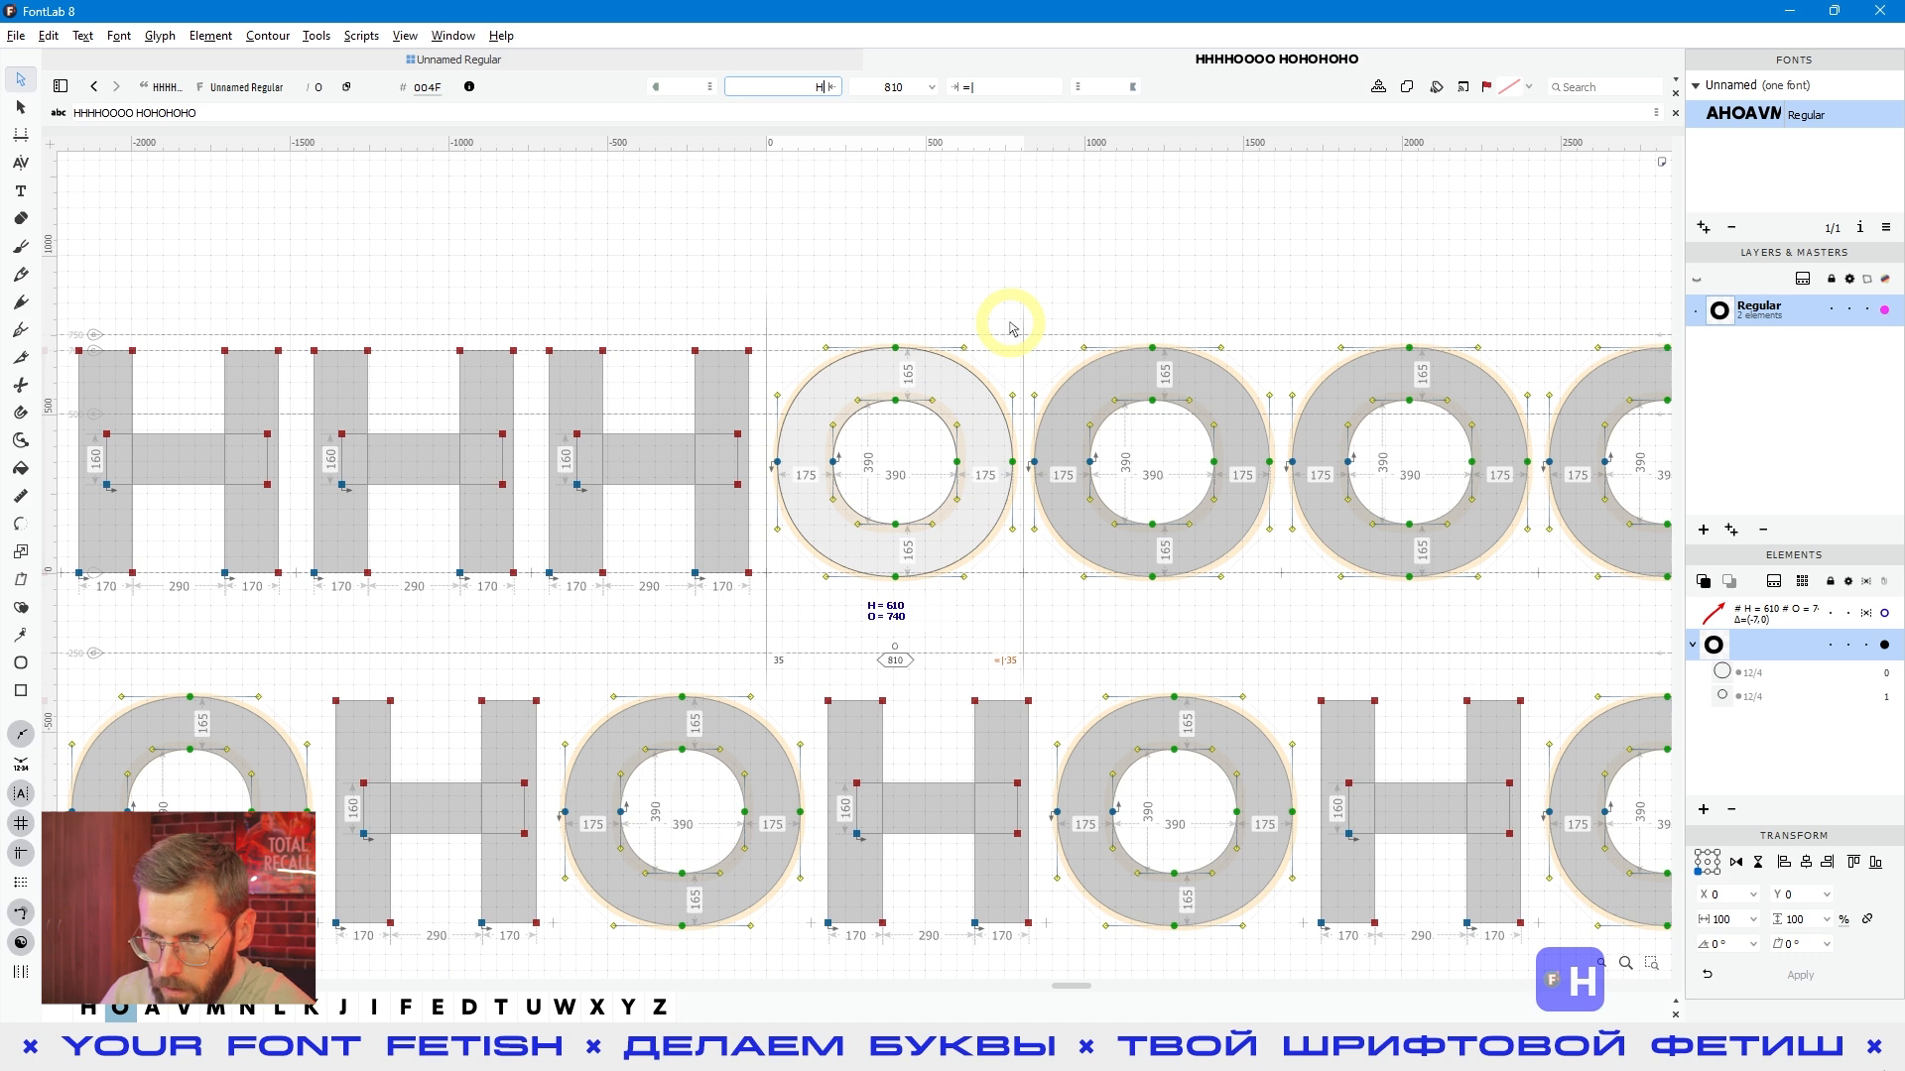
pyautogui.press('Return')
pyautogui.press('alt')
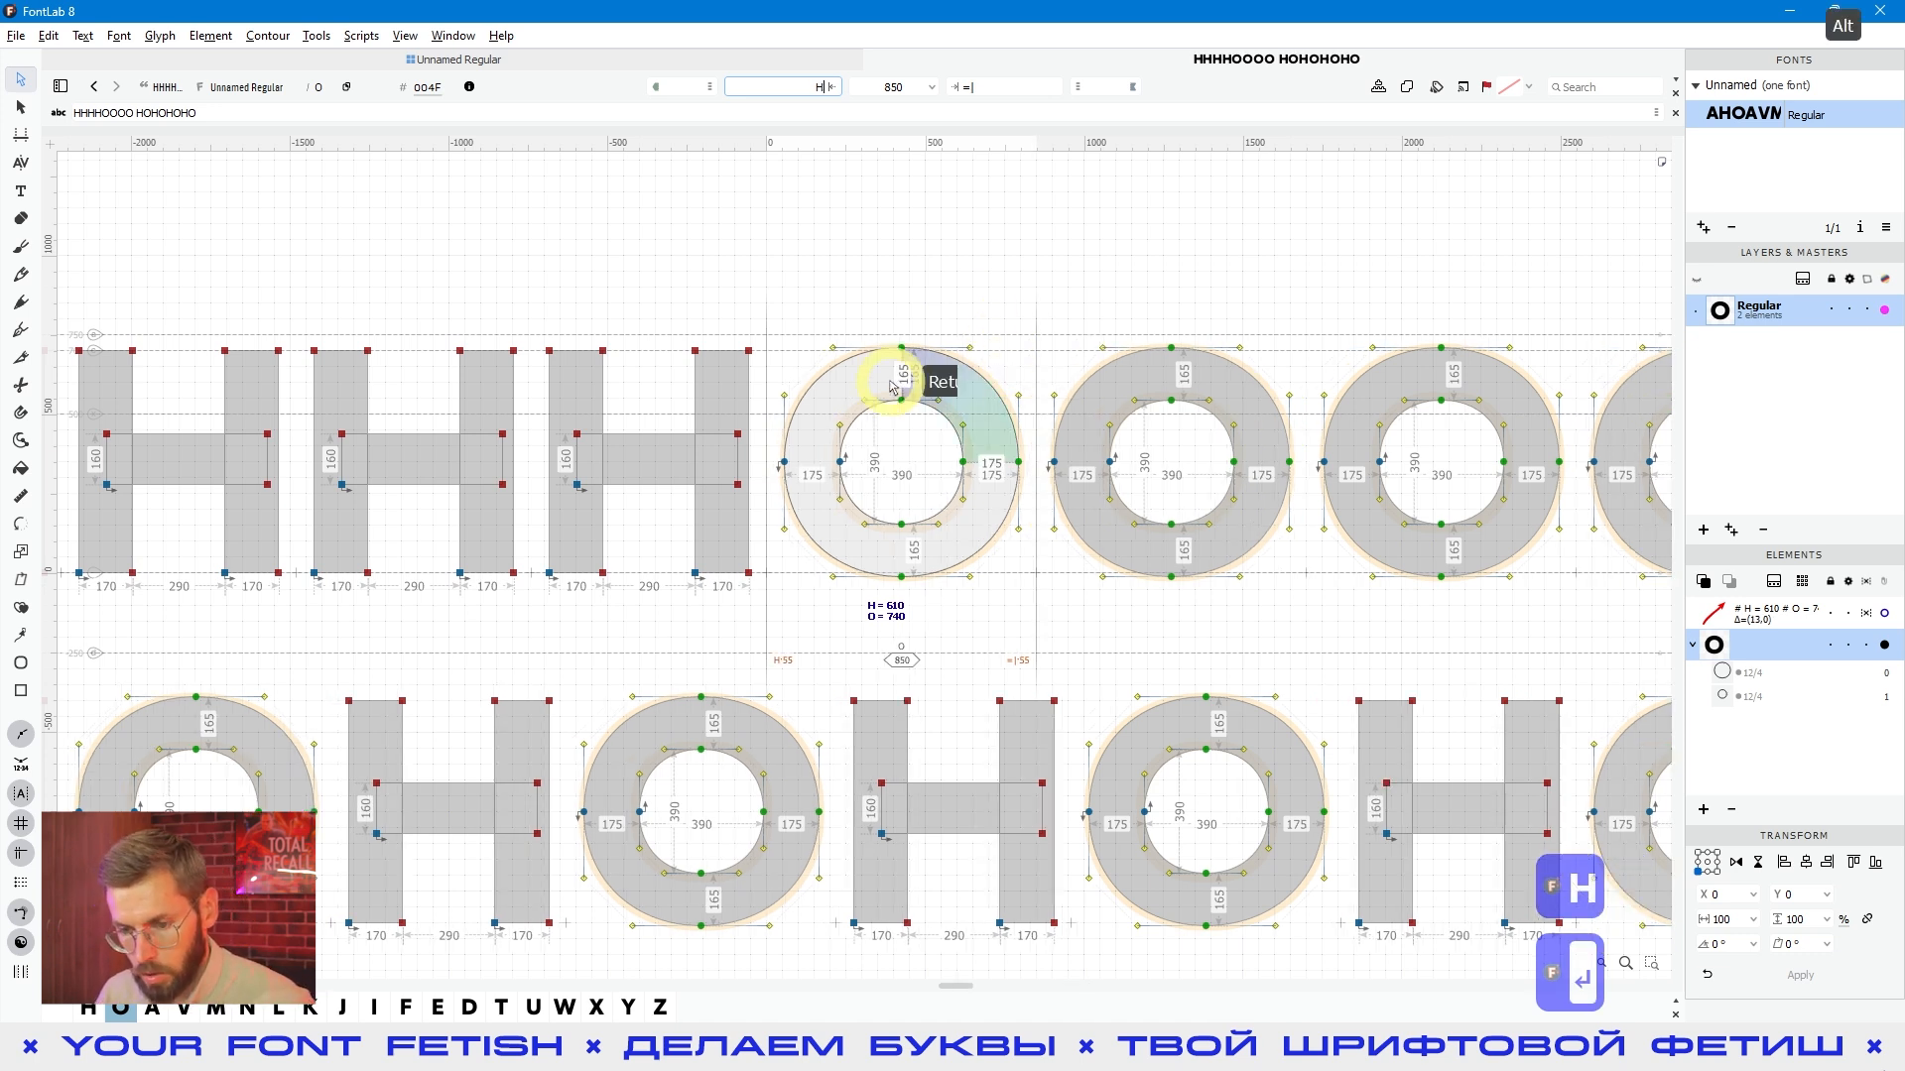
pyautogui.scroll(-1, 893, 387)
pyautogui.press('space')
pyautogui.moveTo(1125, 607); pyautogui.dragTo(1146, 573)
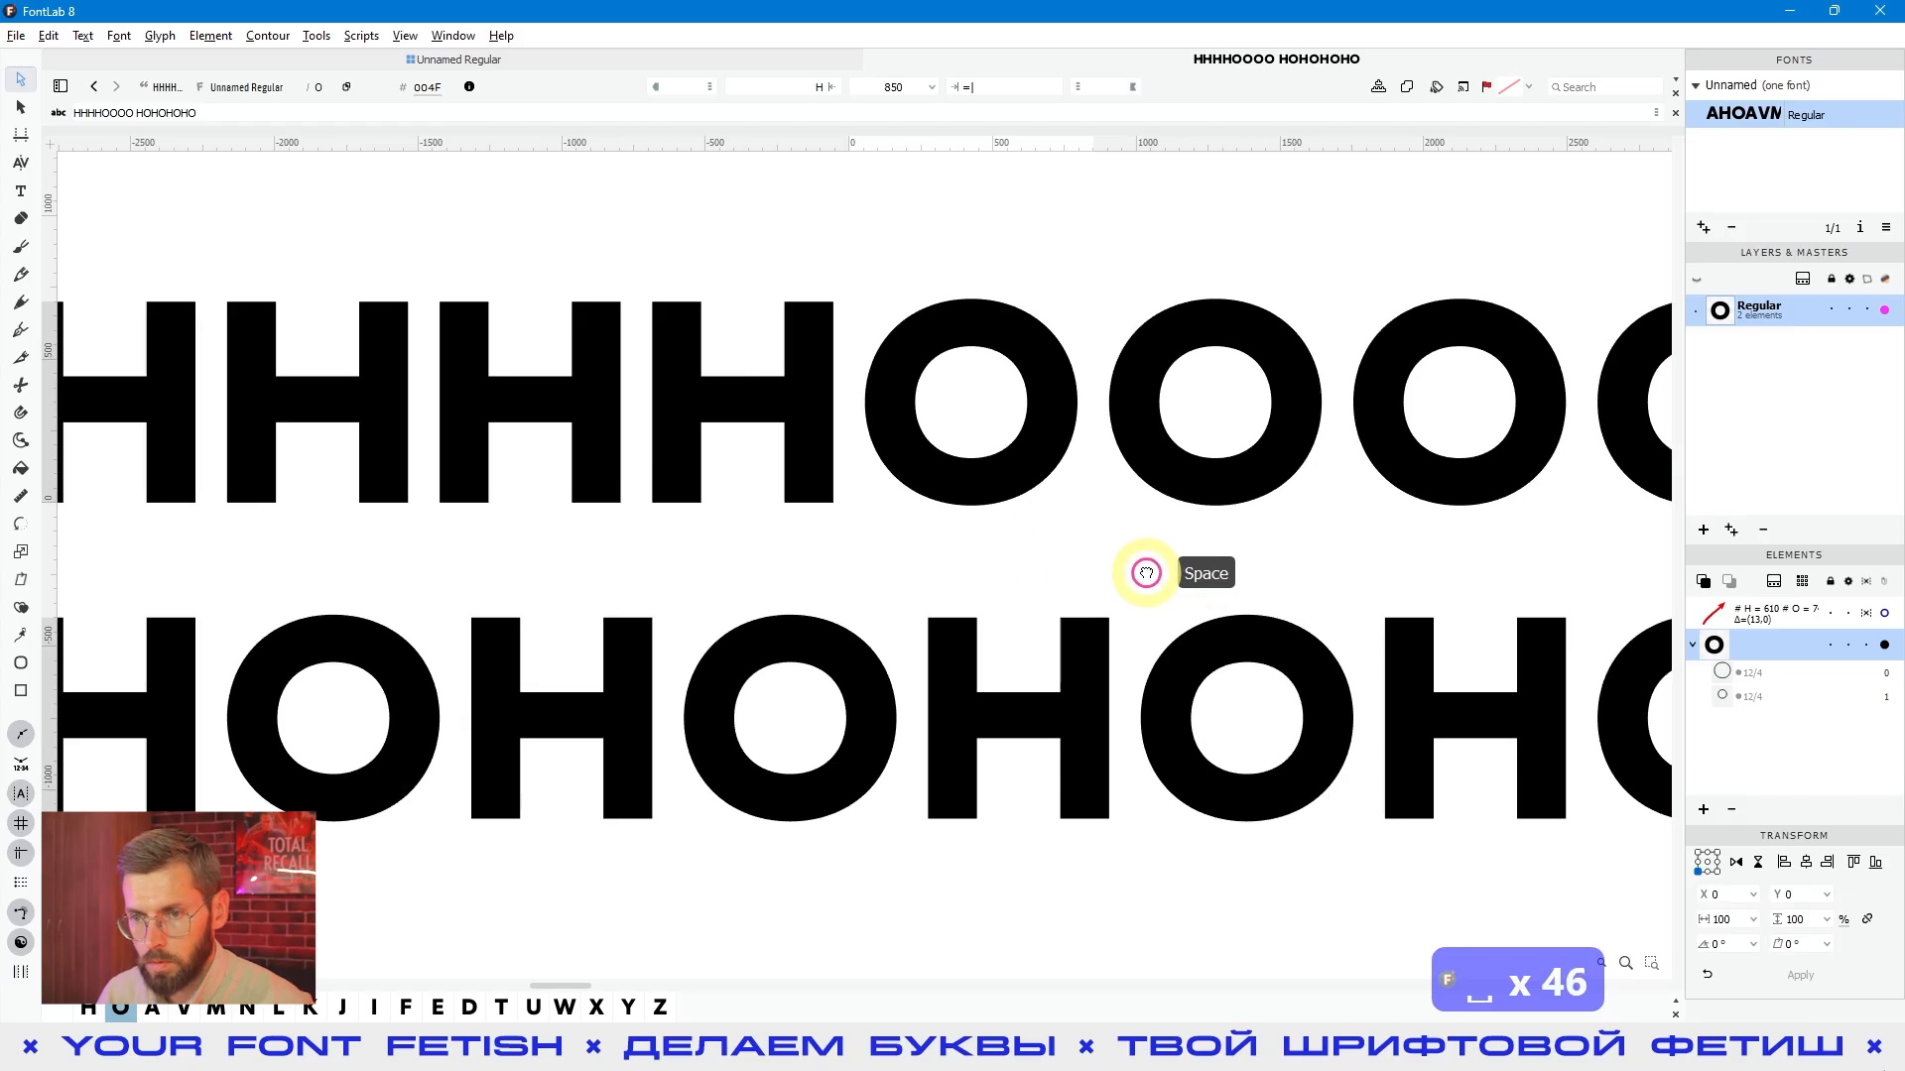
pyautogui.scroll(-1, 883, 521)
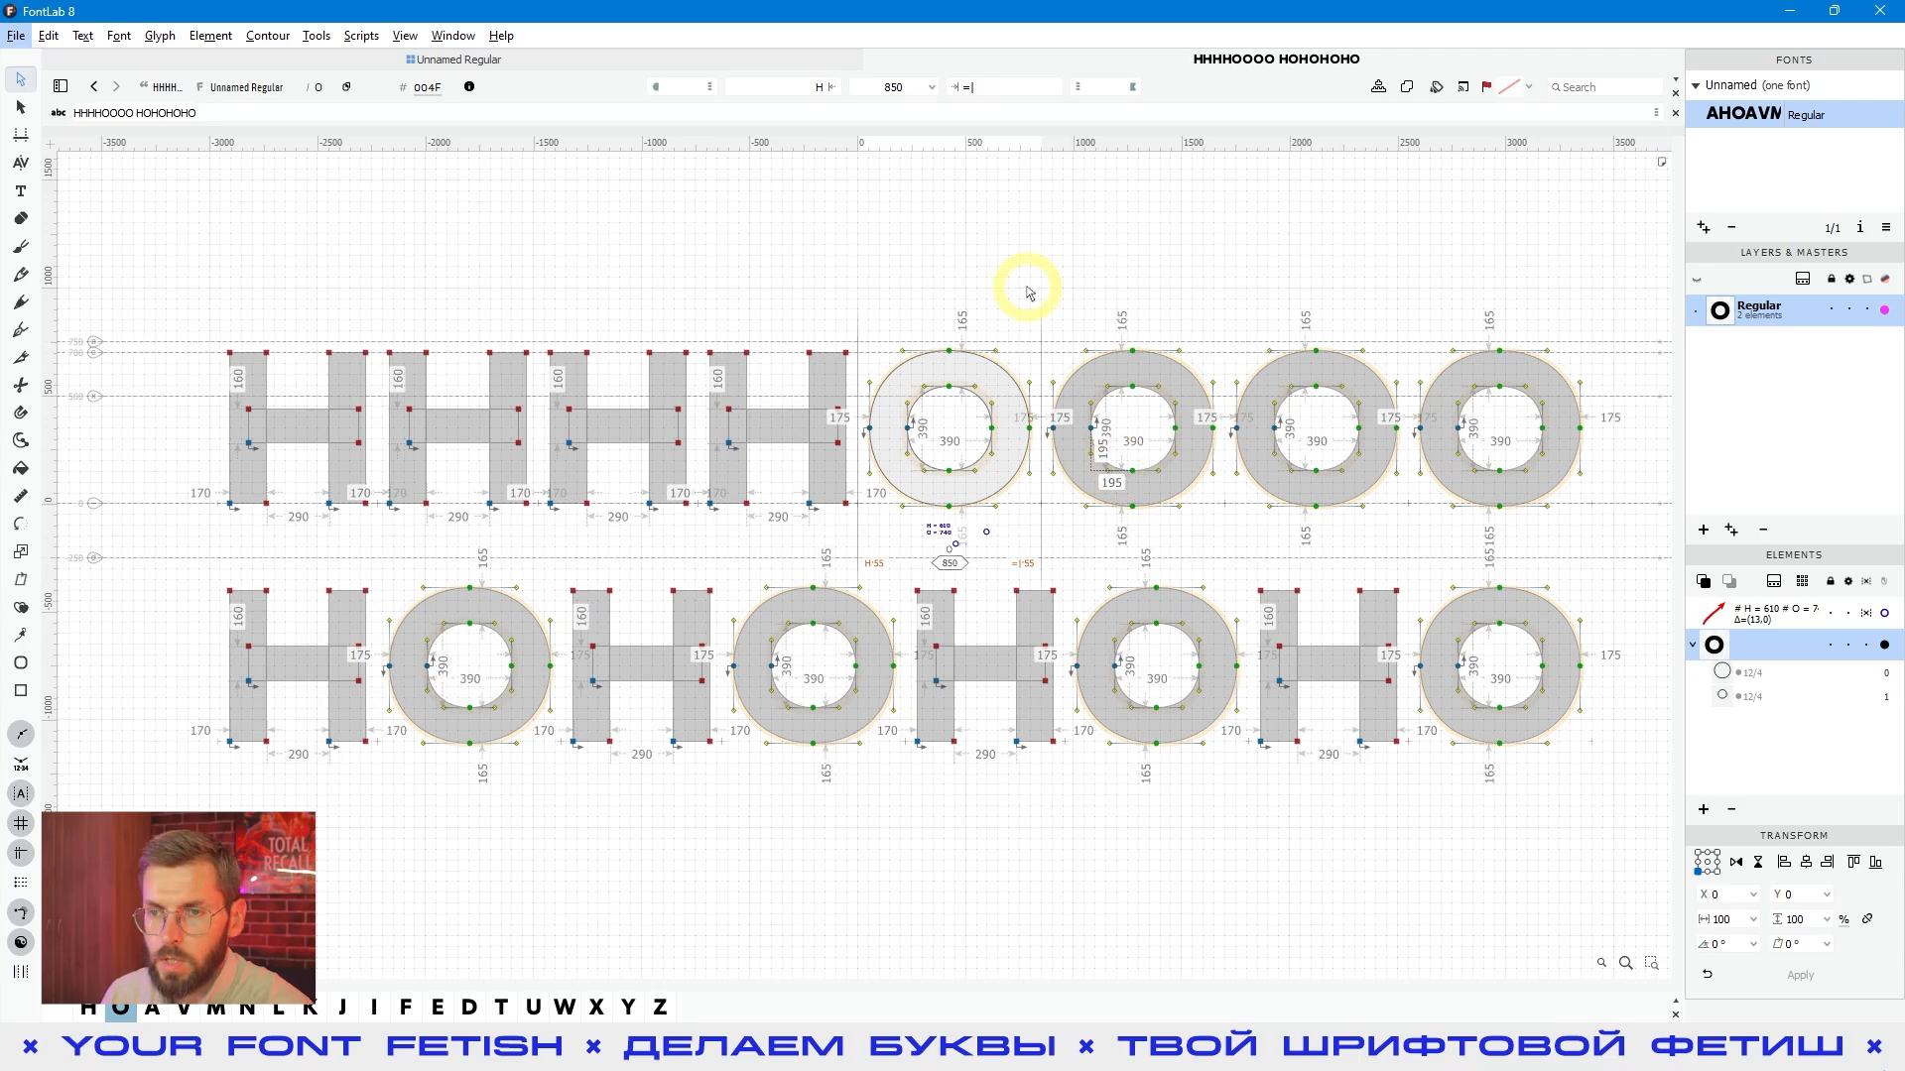
# - Set the O's left sidebearing to the expression H-20 and preview the spacing
pyautogui.click(808, 86)
pyautogui.write('H')
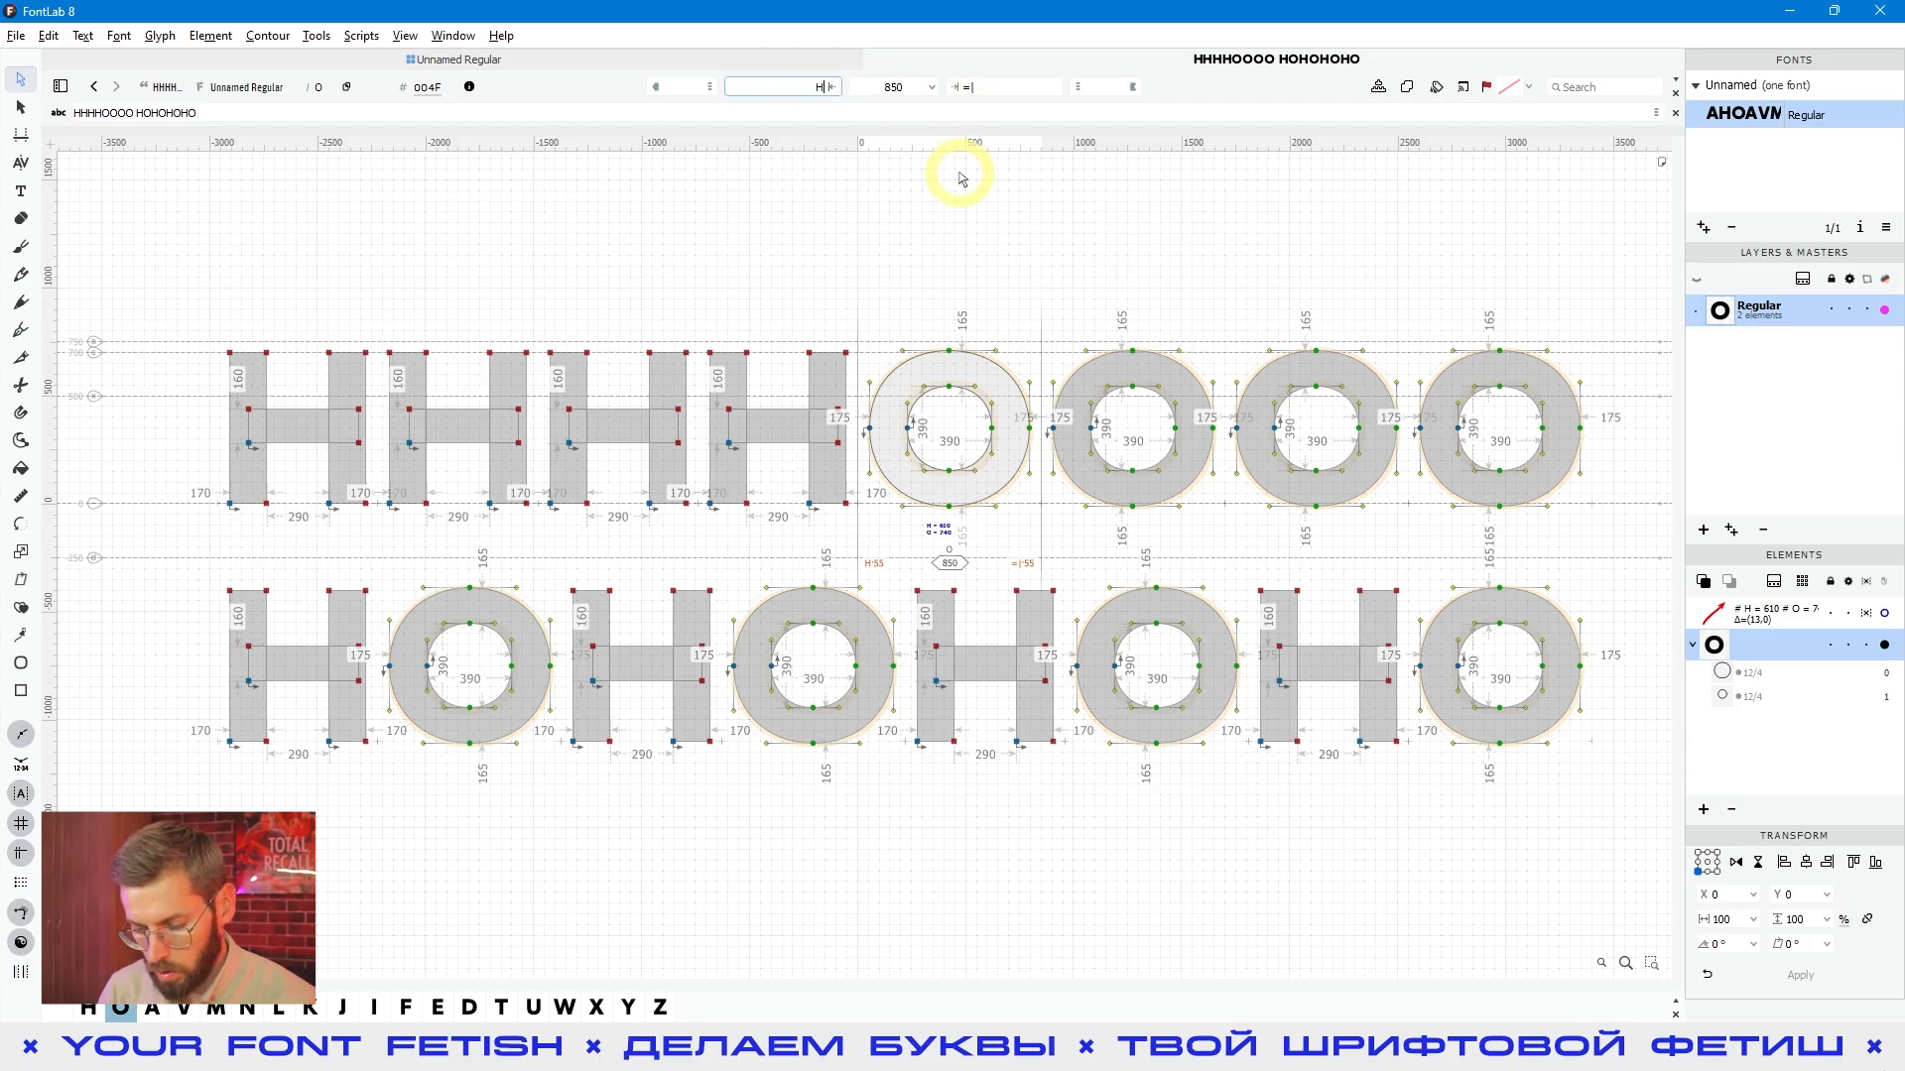
pyautogui.hotkey('shift', 'Down')
pyautogui.hotkey('shift', 'Down')
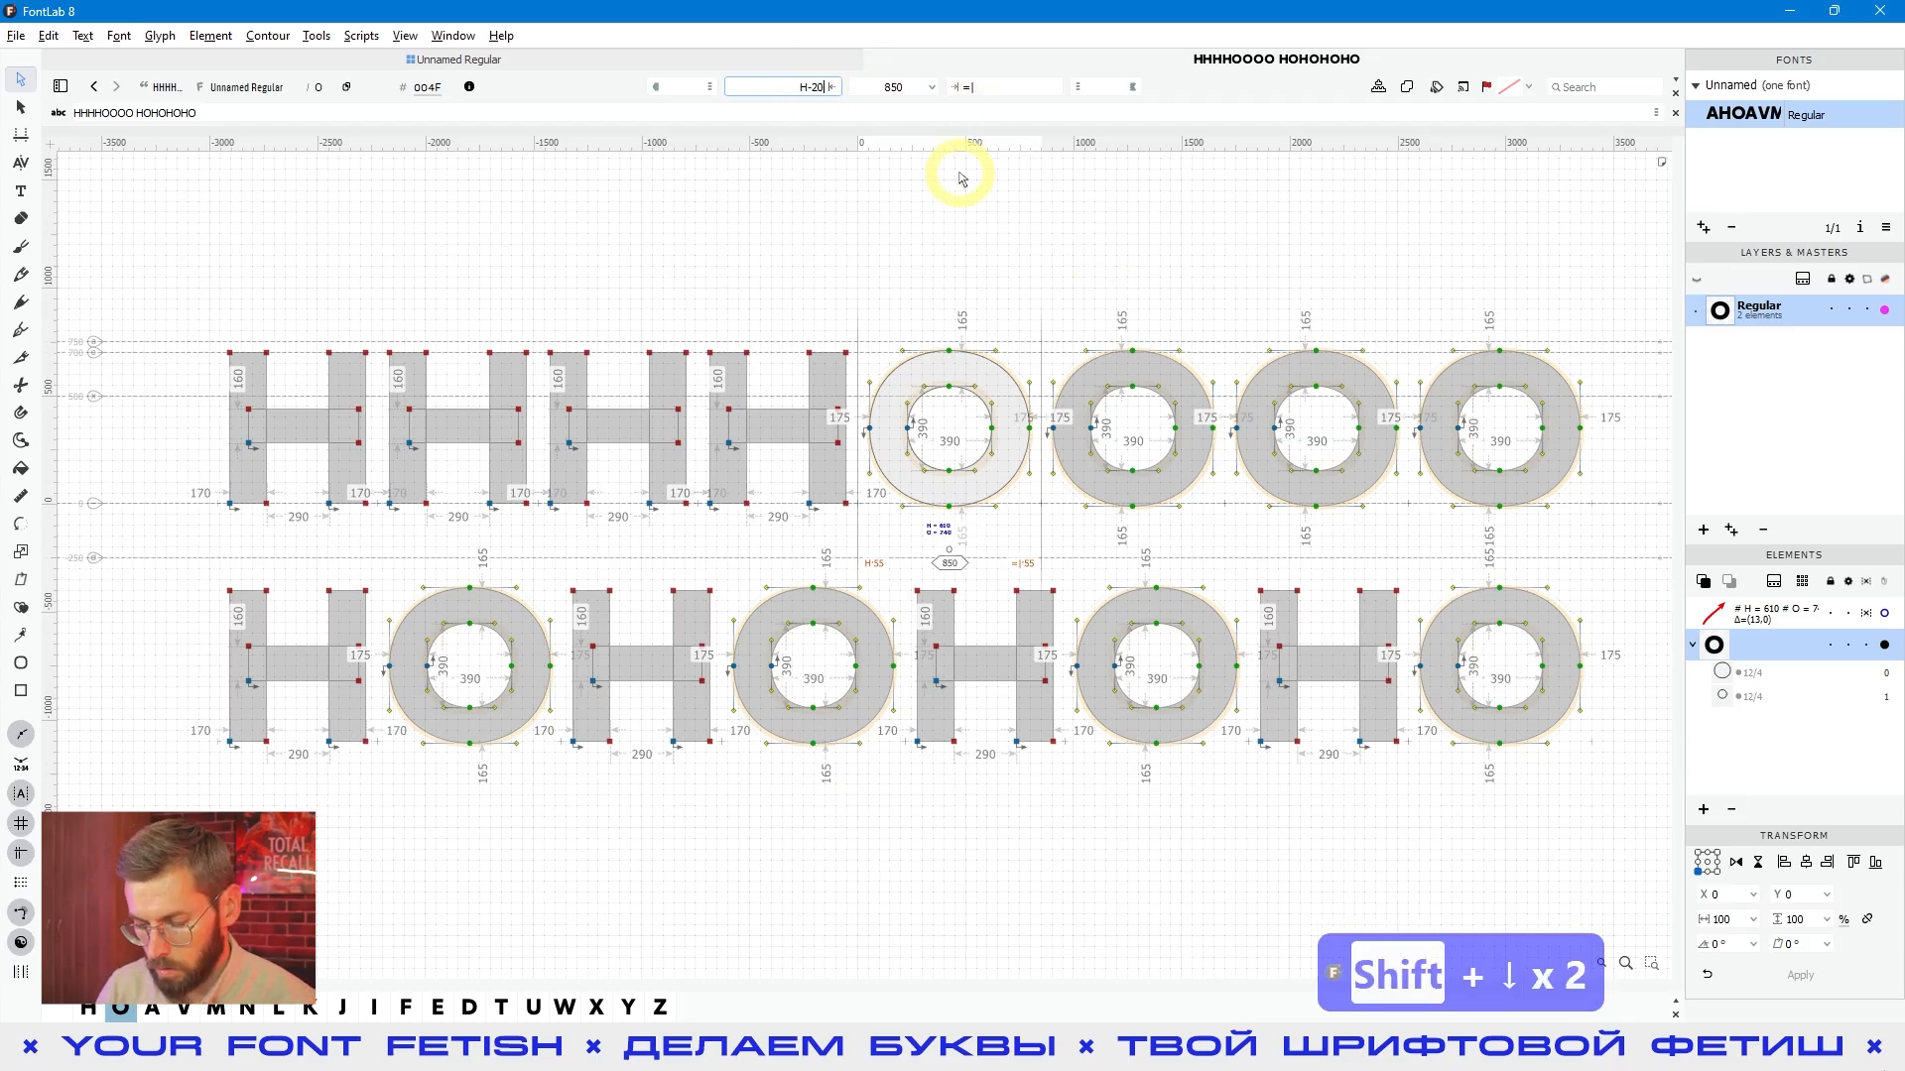
pyautogui.press('Return')
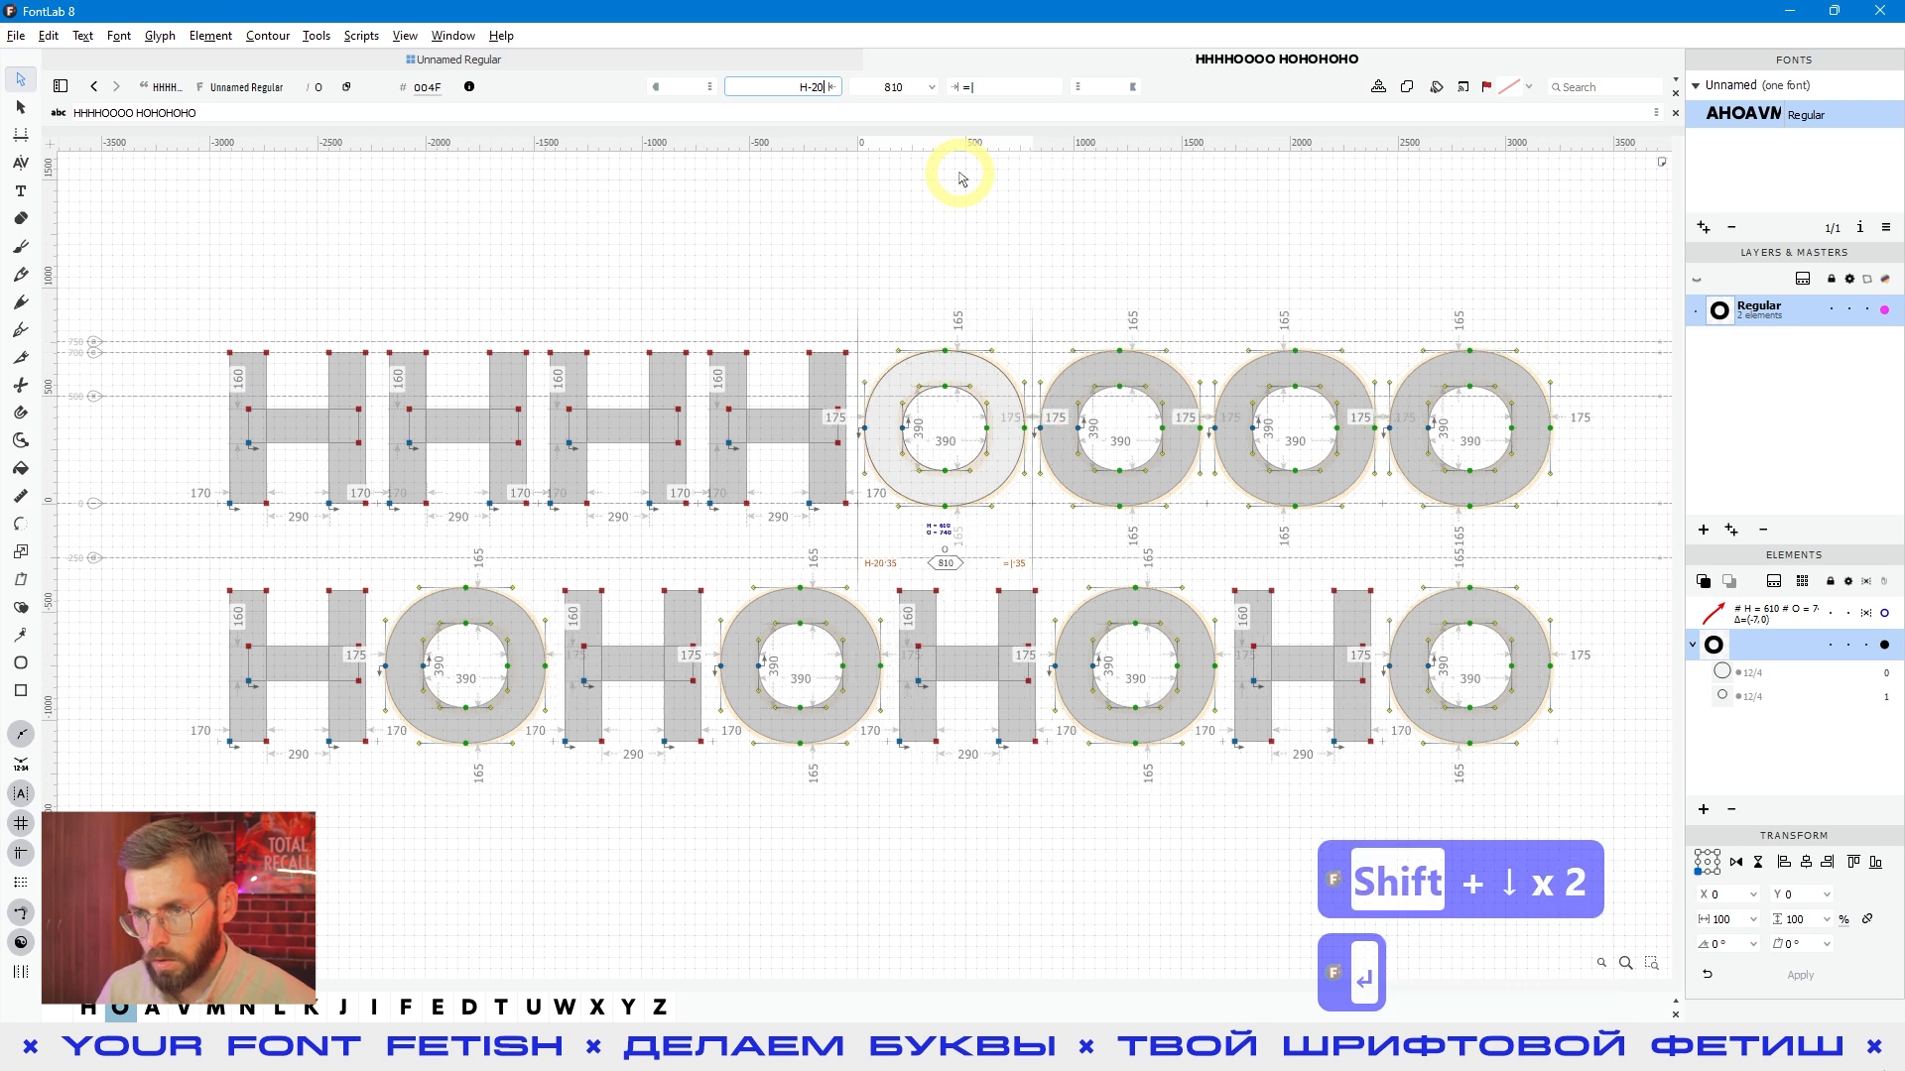
pyautogui.press('space')
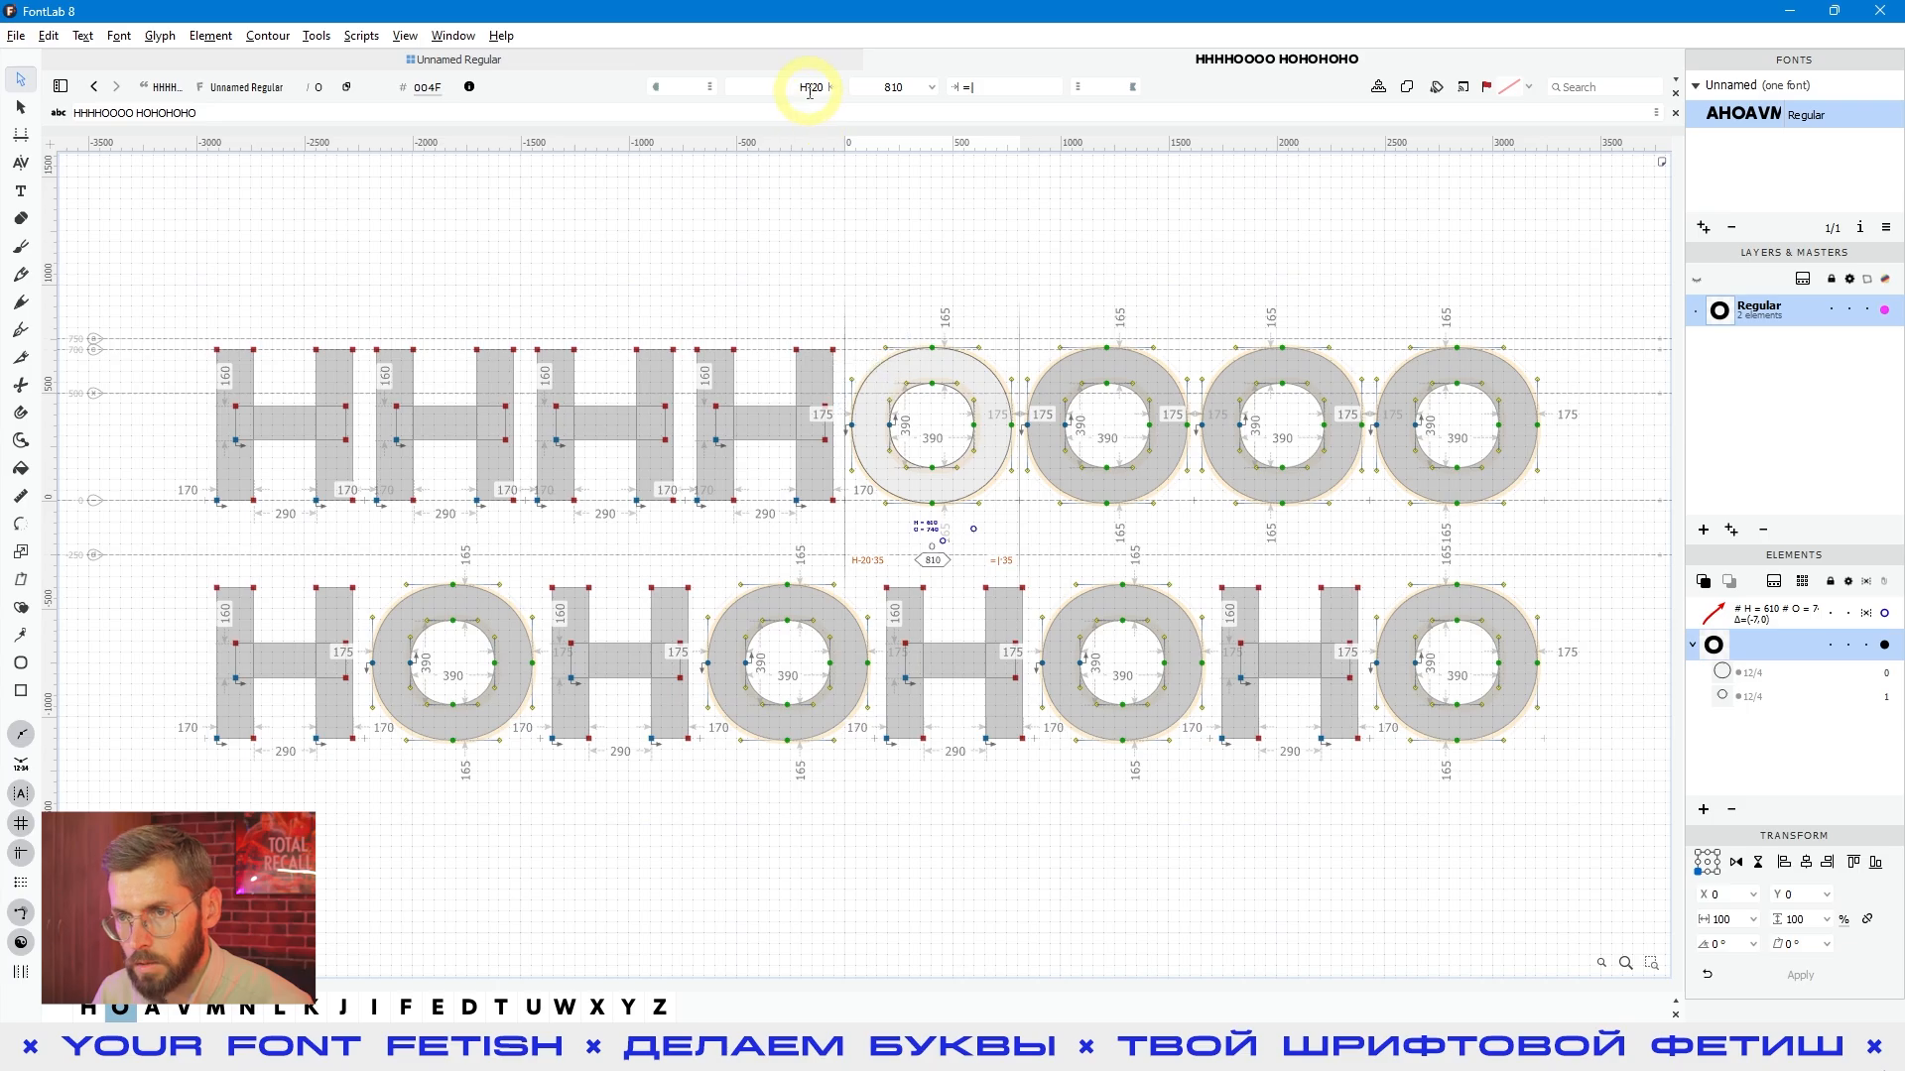
# - Set the left sidebearing of the H to 155 and preview how the linked spacing of both lines reacts
pyautogui.click(761, 469)
pyautogui.click(797, 493)
pyautogui.click(810, 88)
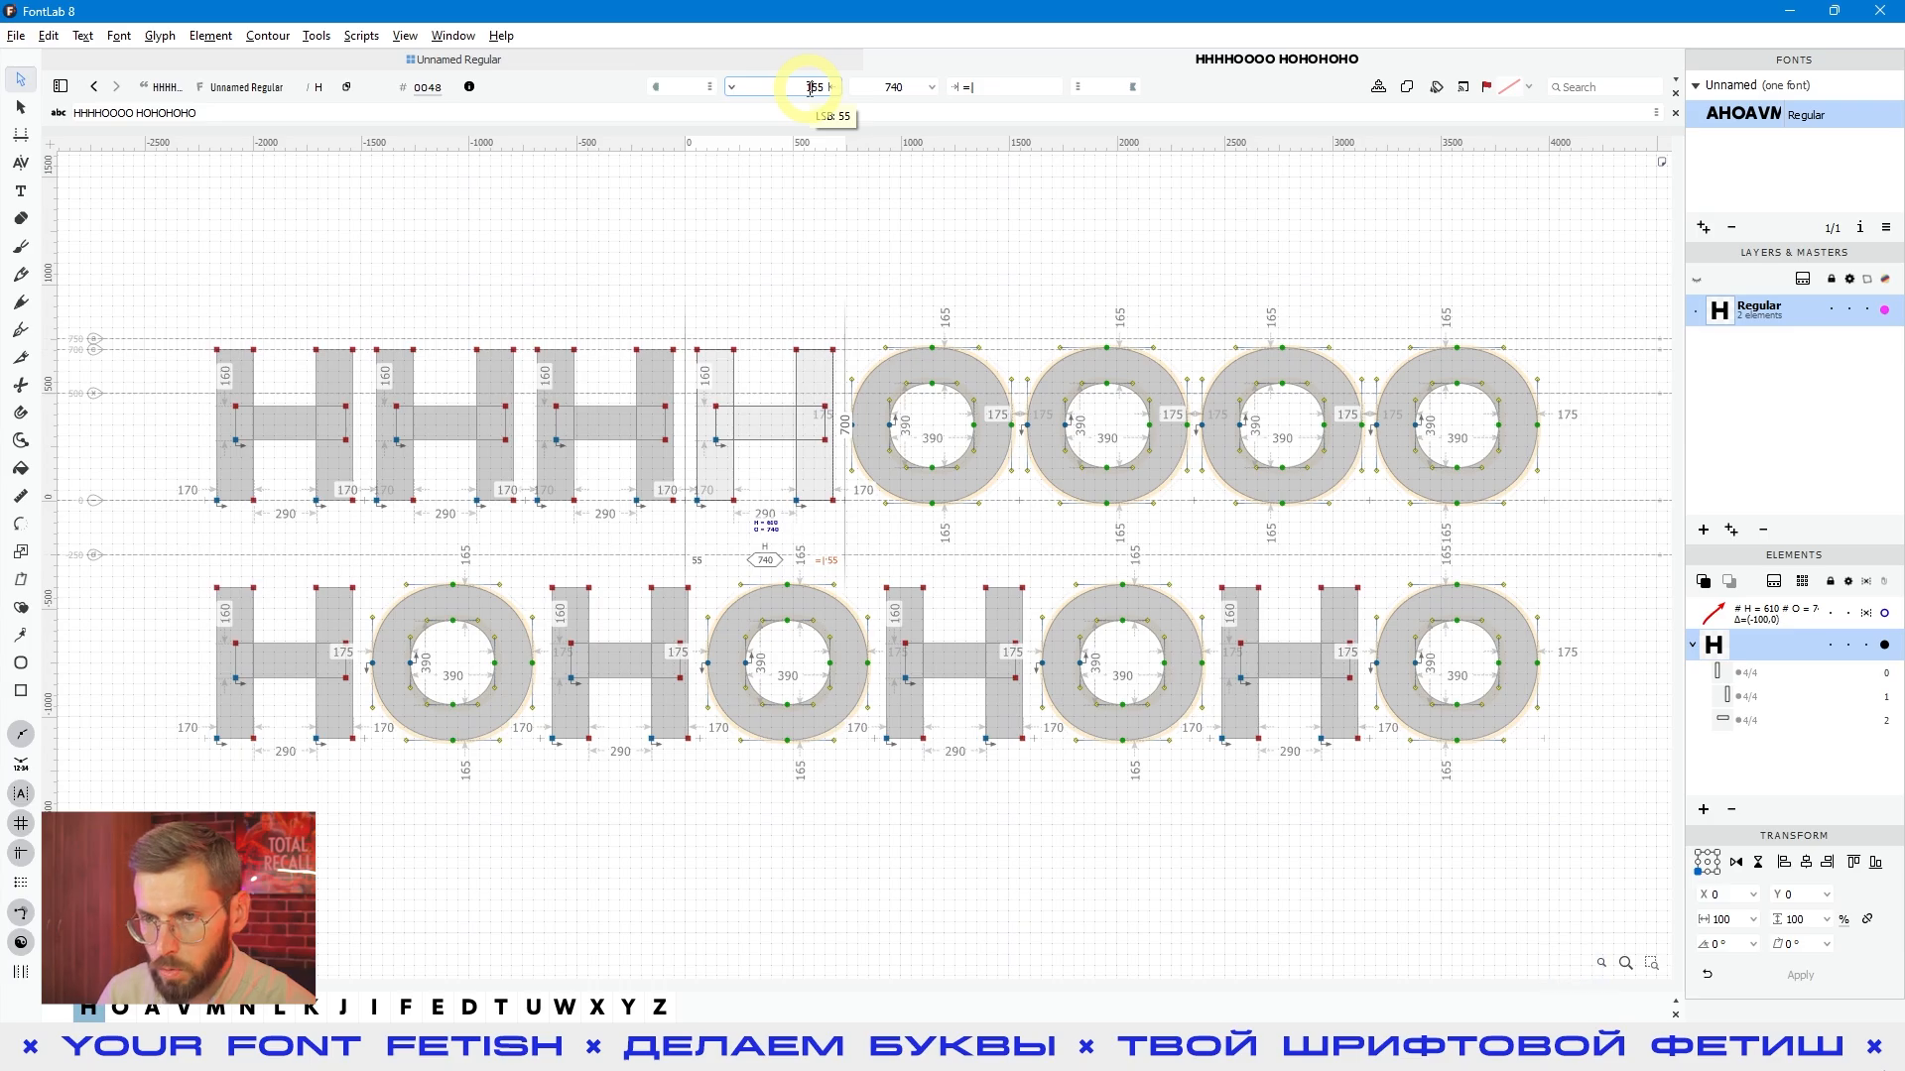
pyautogui.press('Return')
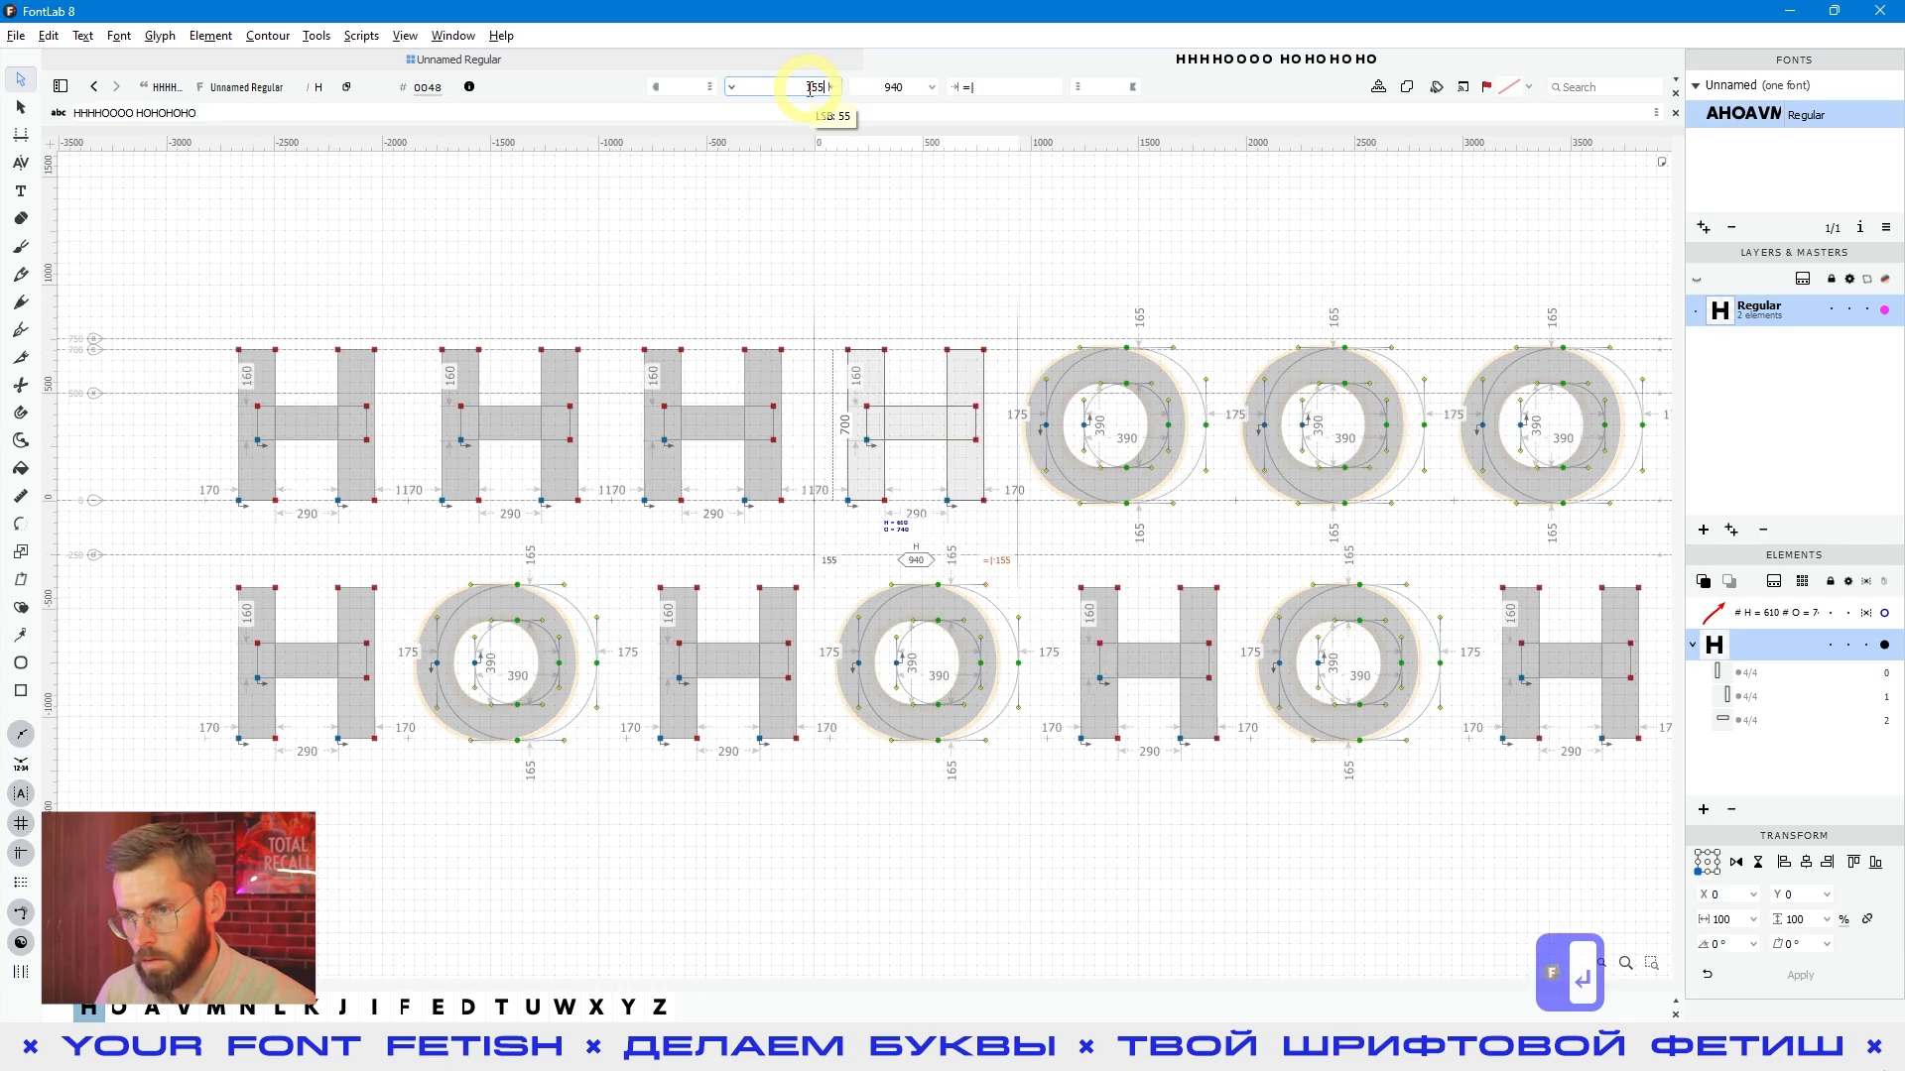
pyautogui.press('space')
pyautogui.moveTo(1274, 854); pyautogui.dragTo(1190, 839)
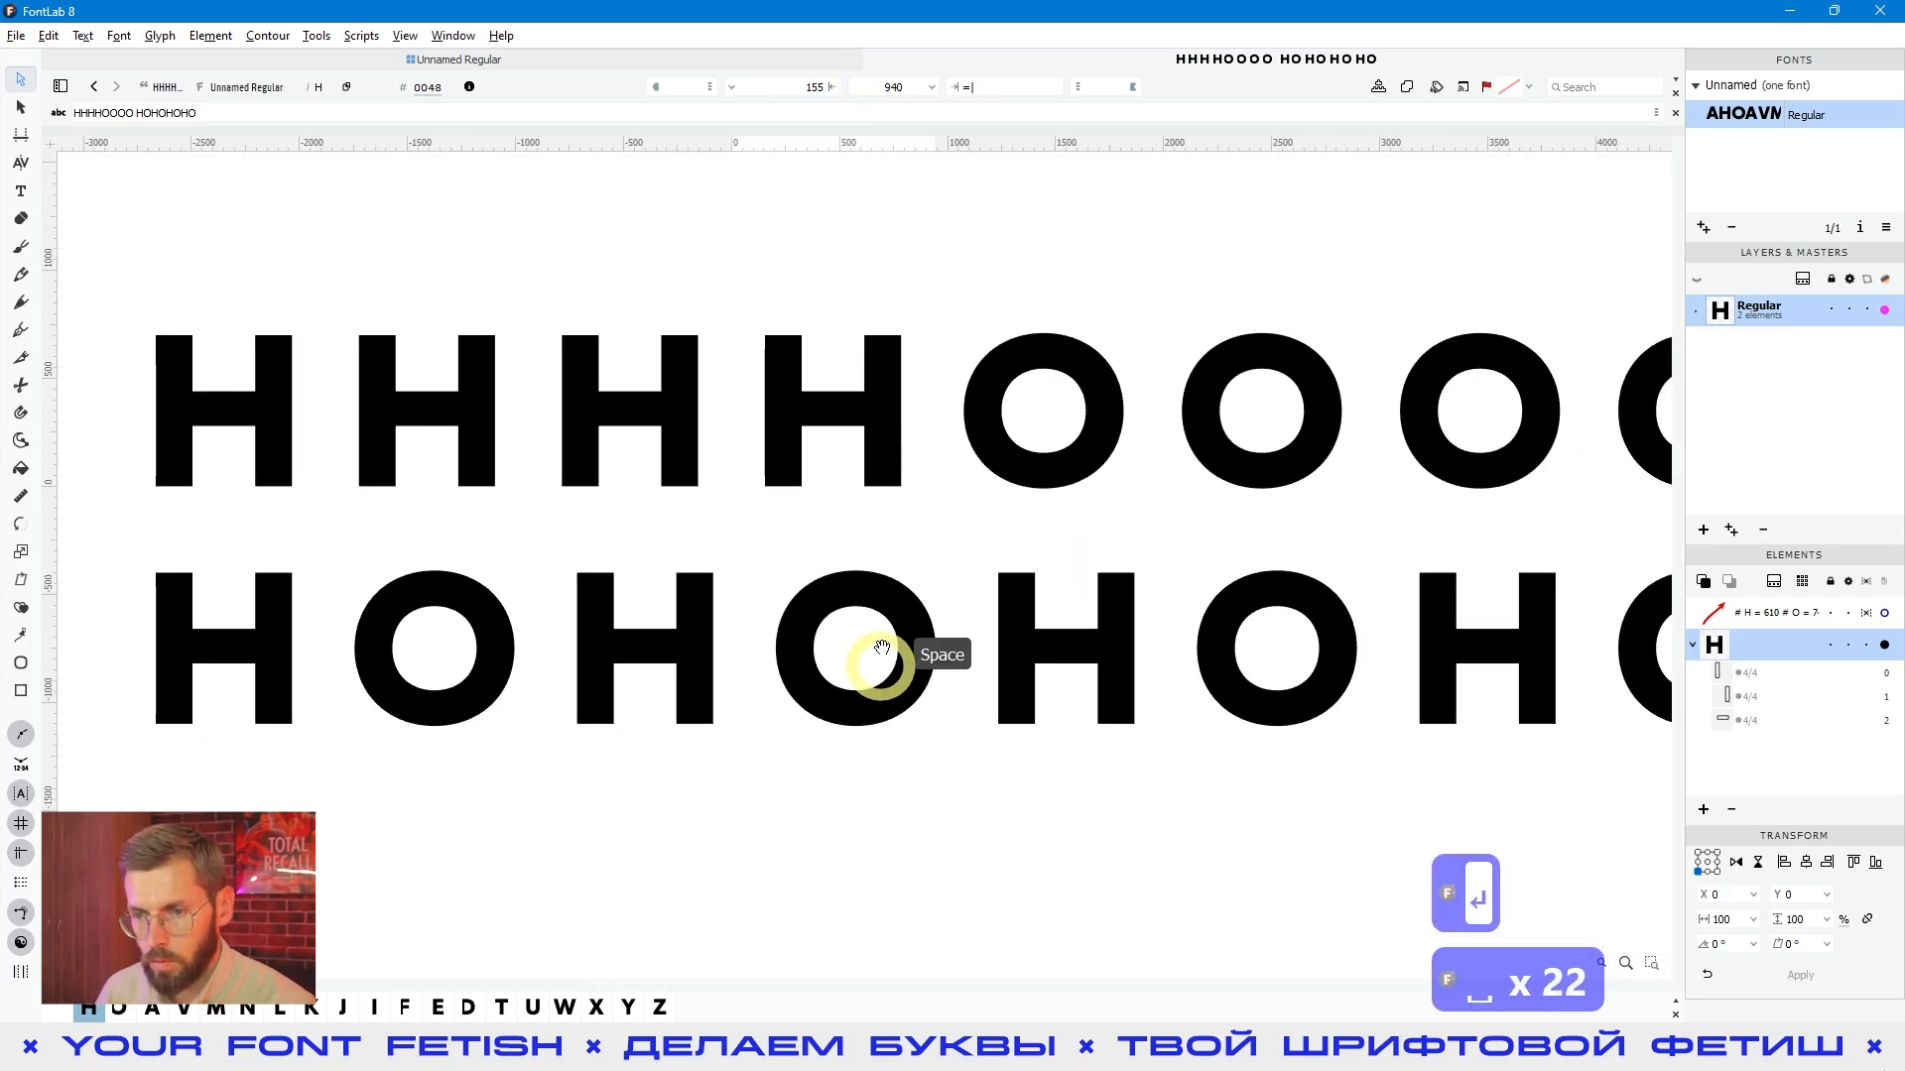
pyautogui.scroll(-1, 896, 643)
pyautogui.scroll(-1, 923, 710)
pyautogui.press('space')
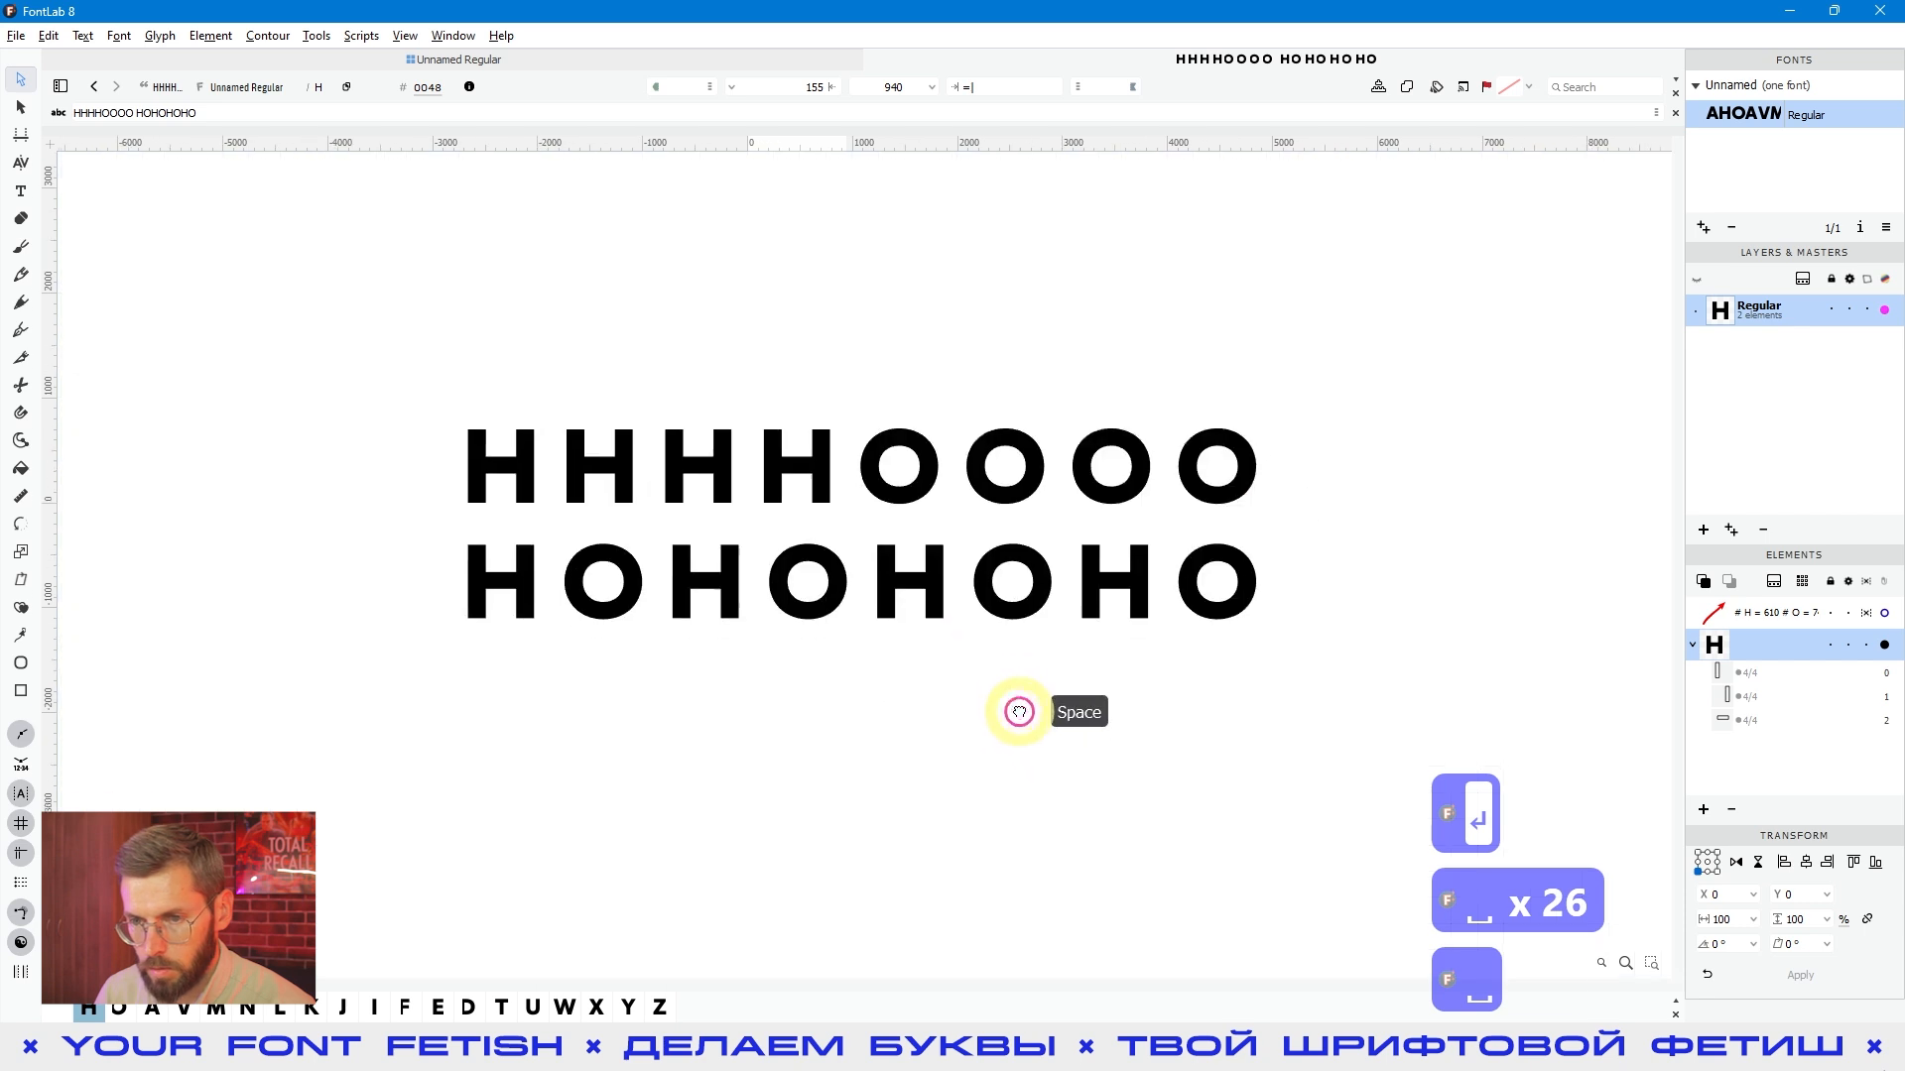
# - Set the left sidebearing of the H back to 55
pyautogui.click(809, 86)
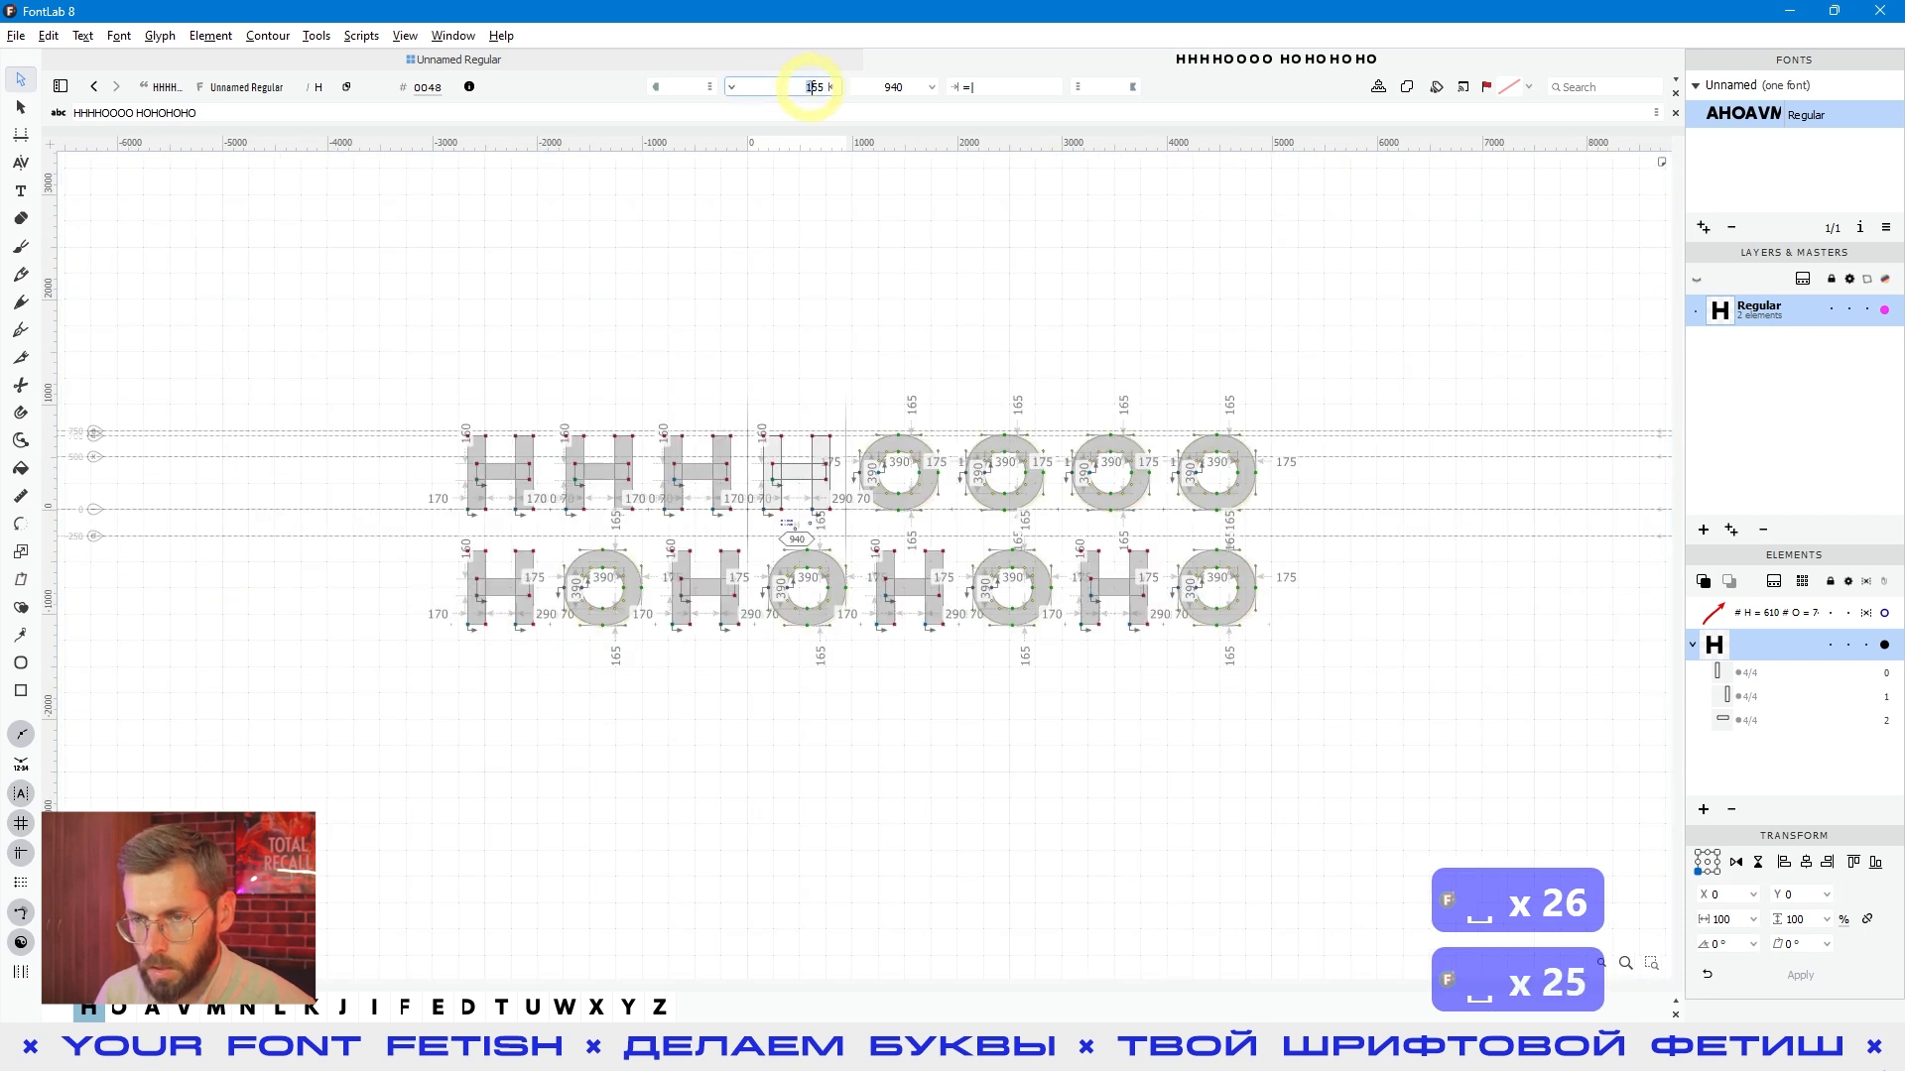
pyautogui.press('BackSpace')
pyautogui.press('Return')
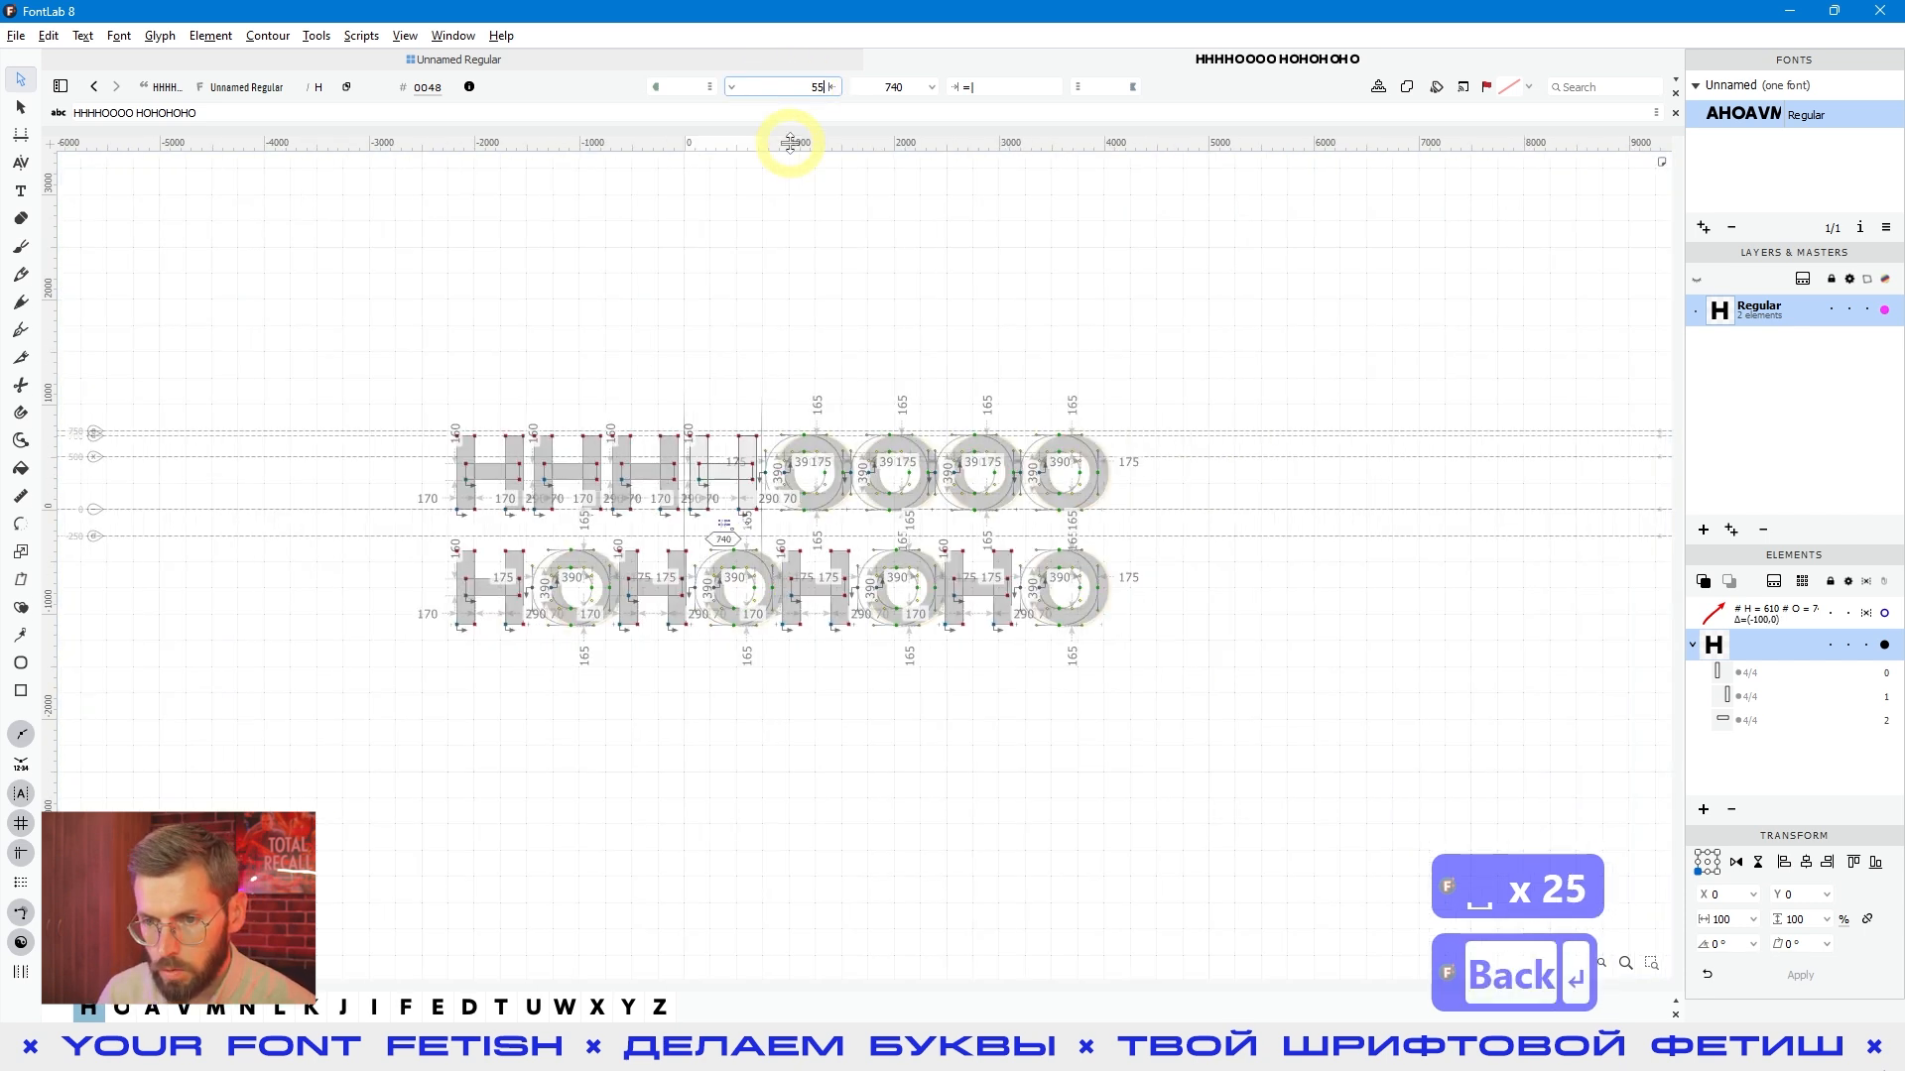
# - Preview the spacing of both H and O lines with the restored H sidebearing
pyautogui.press('space')
pyautogui.moveTo(861, 731); pyautogui.dragTo(861, 755)
pyautogui.moveTo(791, 438); pyautogui.dragTo(848, 448)
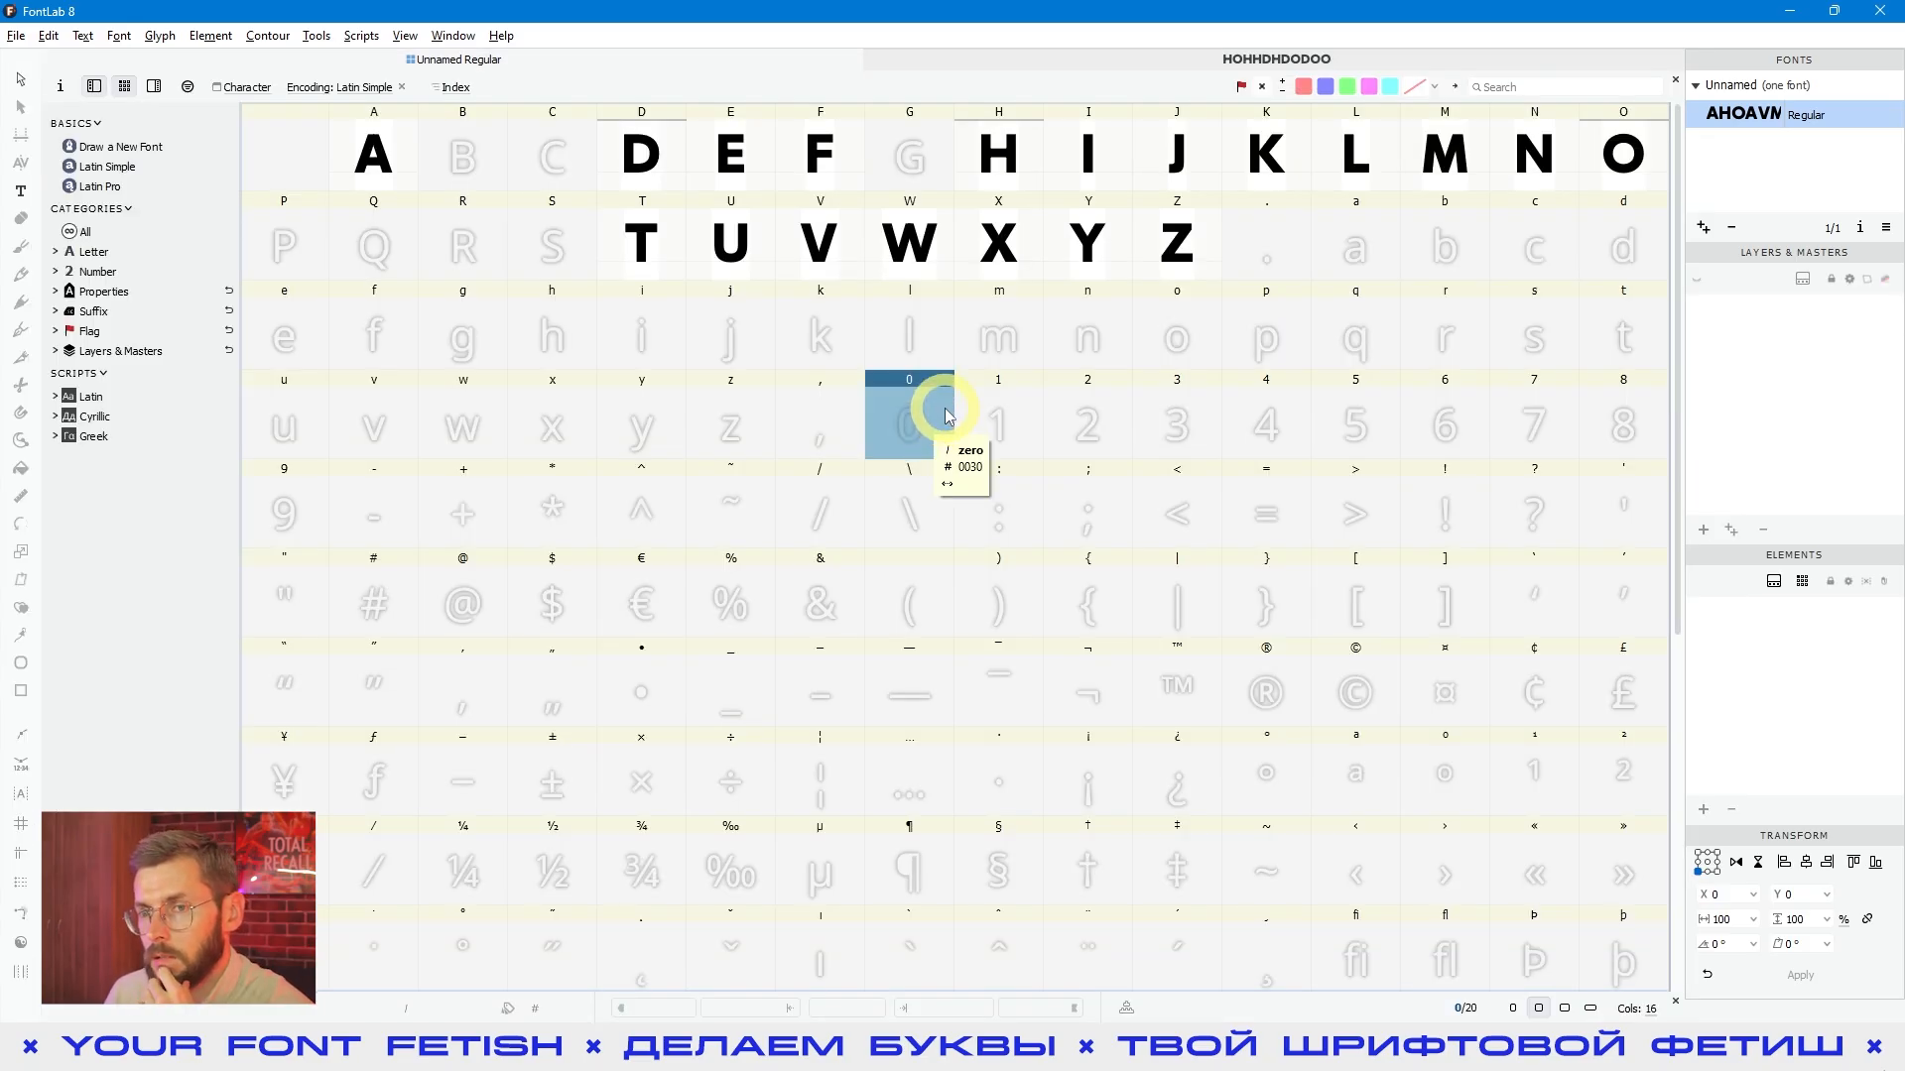
# - Look through the drawn capitals in the font overview and select the J glyph
pyautogui.click(846, 242)
pyautogui.click(683, 166)
pyautogui.click(730, 167)
pyautogui.click(817, 162)
pyautogui.click(1190, 162)
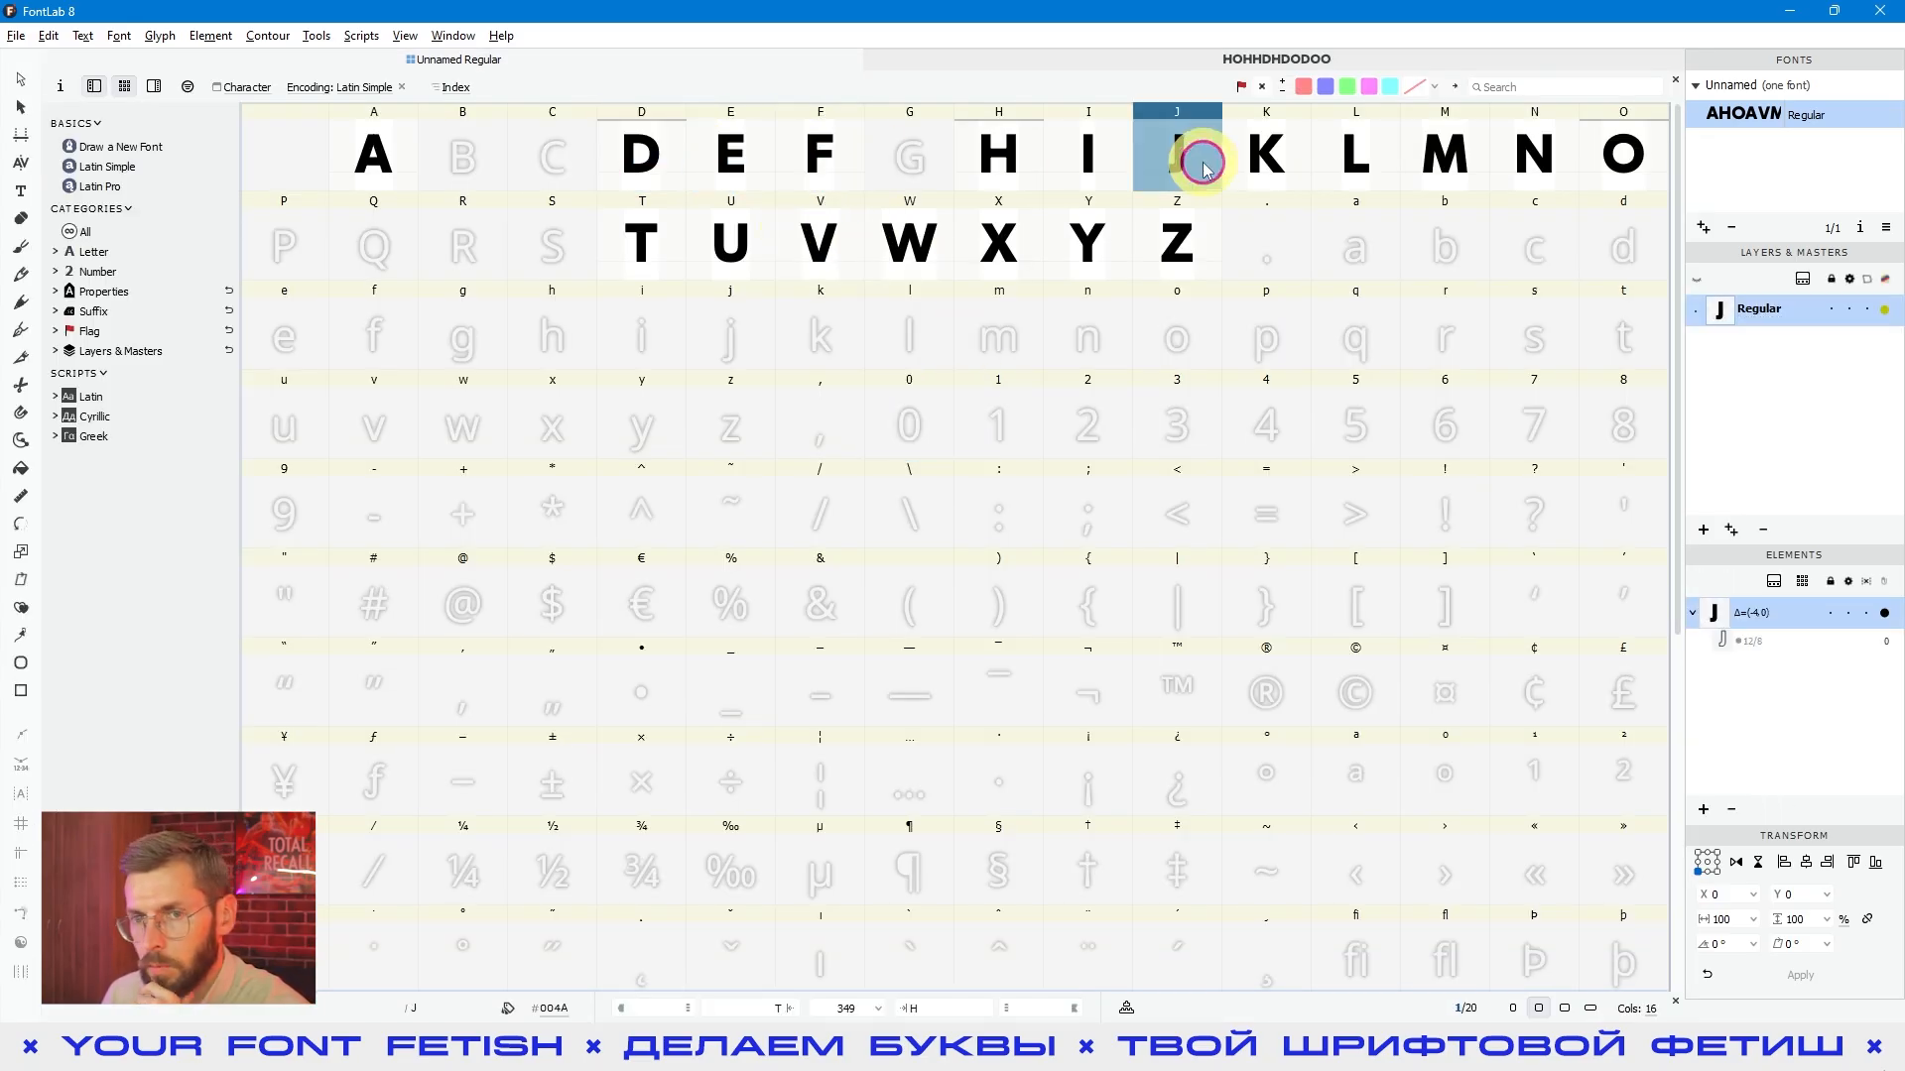
# - Show the glyph list beside the font overview, widen it and limit its columns to Name, LSB and RSB
pyautogui.click(154, 86)
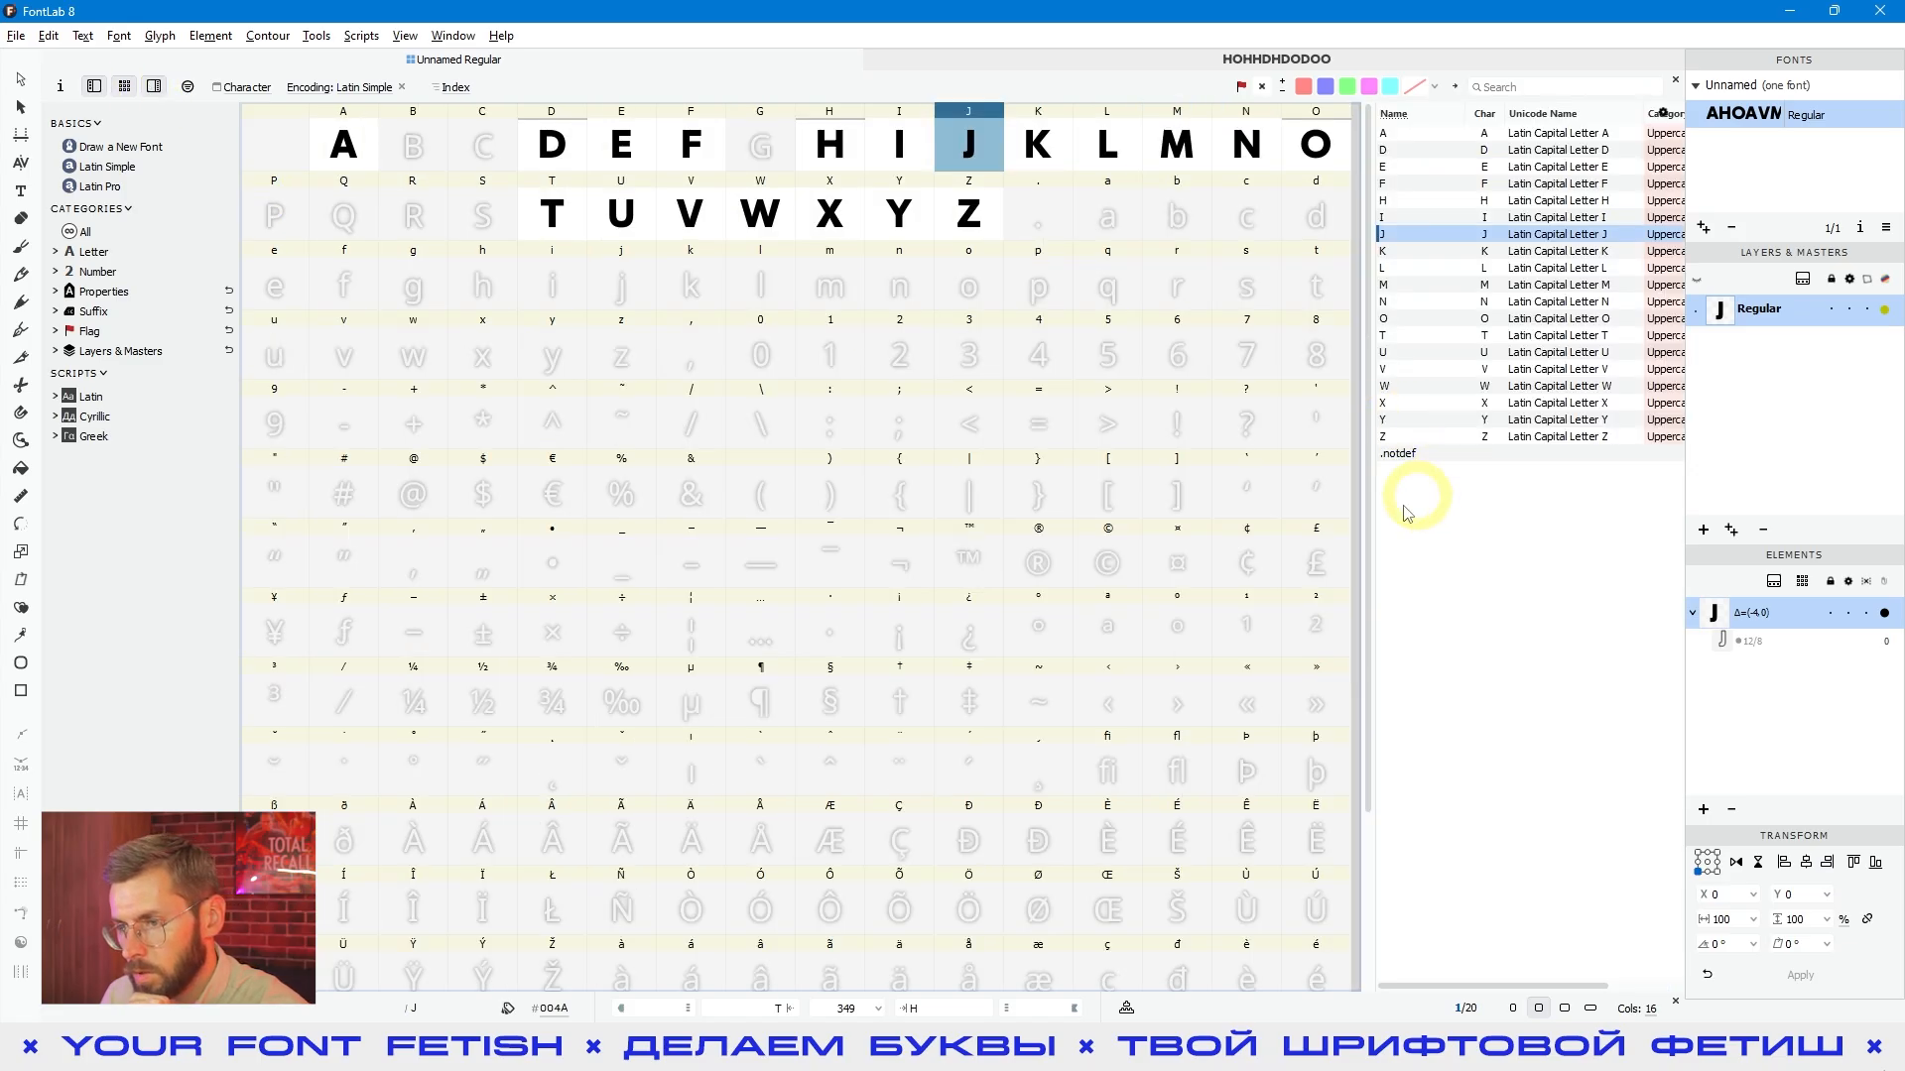
pyautogui.moveTo(1372, 551); pyautogui.dragTo(1171, 551)
pyautogui.click(1663, 112)
pyautogui.click(1714, 182)
pyautogui.click(1717, 199)
pyautogui.click(1670, 202)
pyautogui.click(1672, 333)
pyautogui.click(1817, 507)
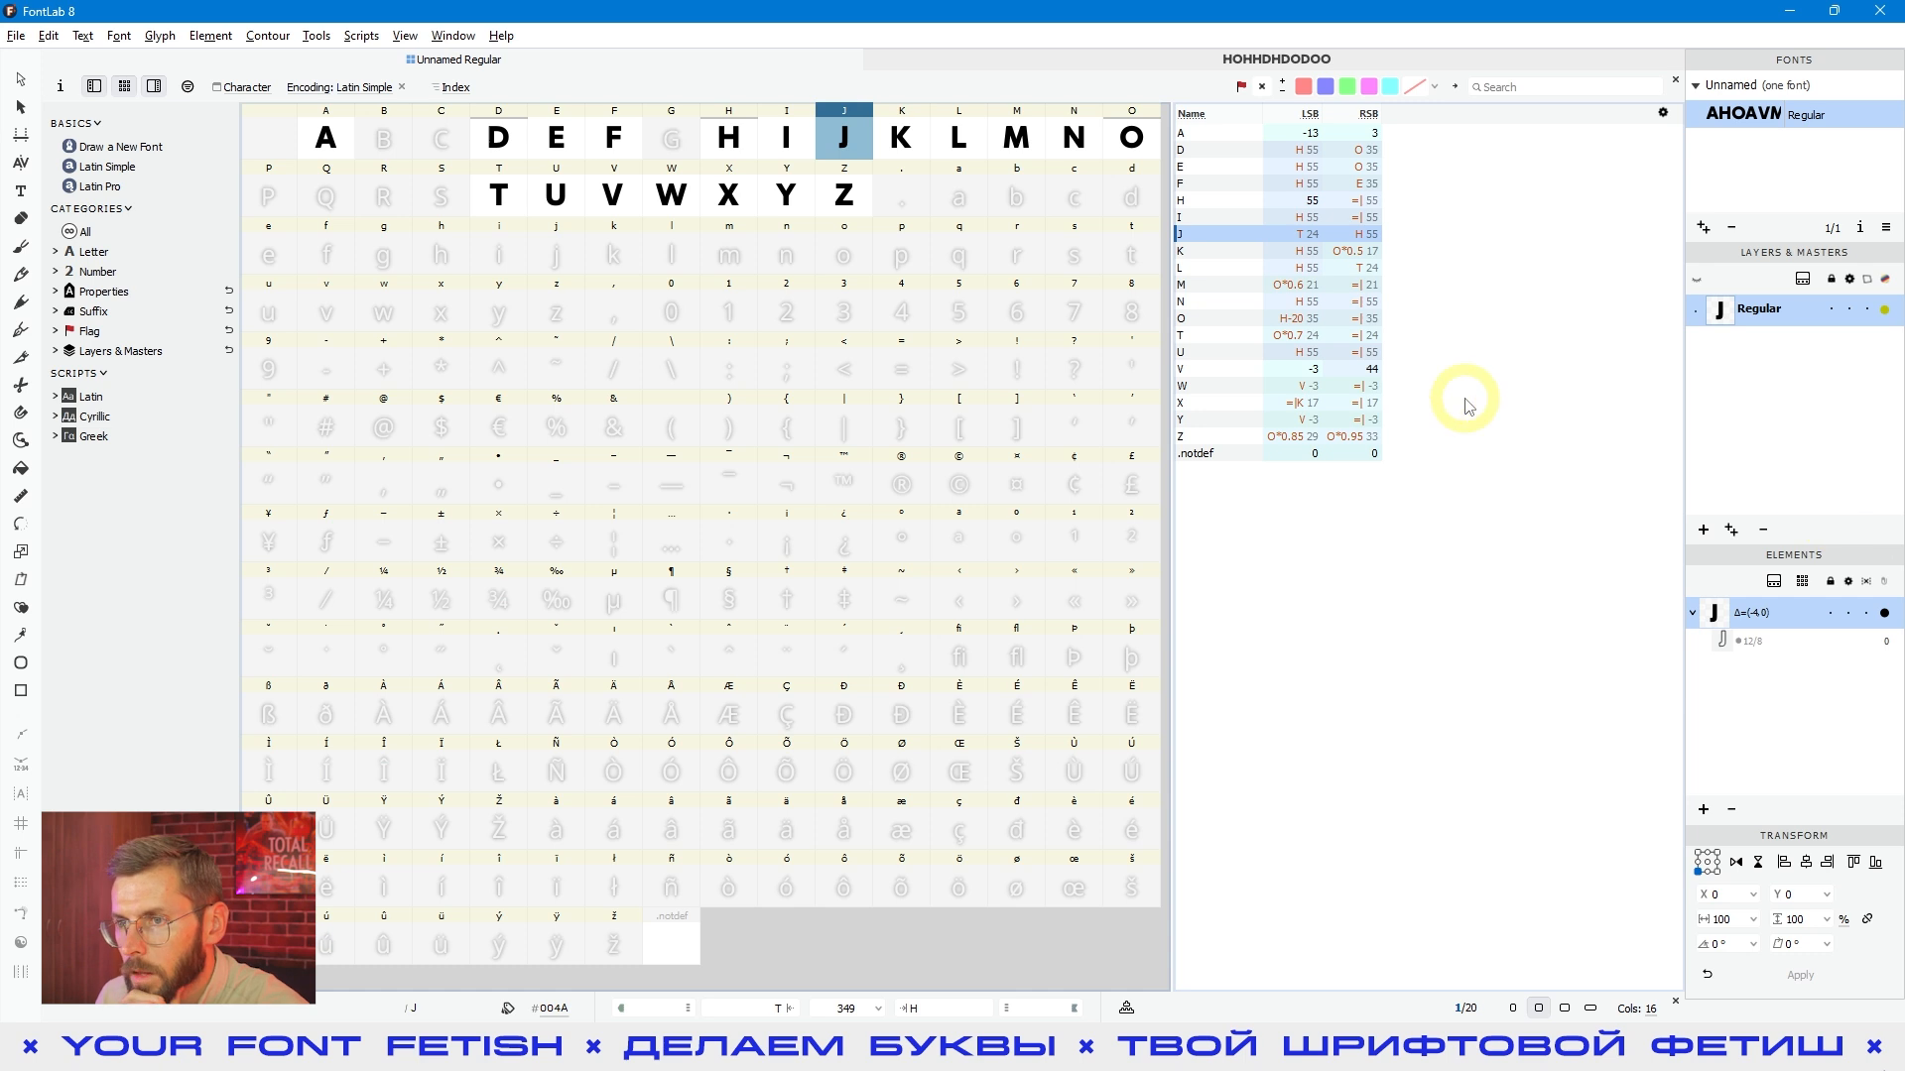
# - Examine the left and right sidebearing expressions of the D, E, F and K in the glyph list
pyautogui.click(1204, 151)
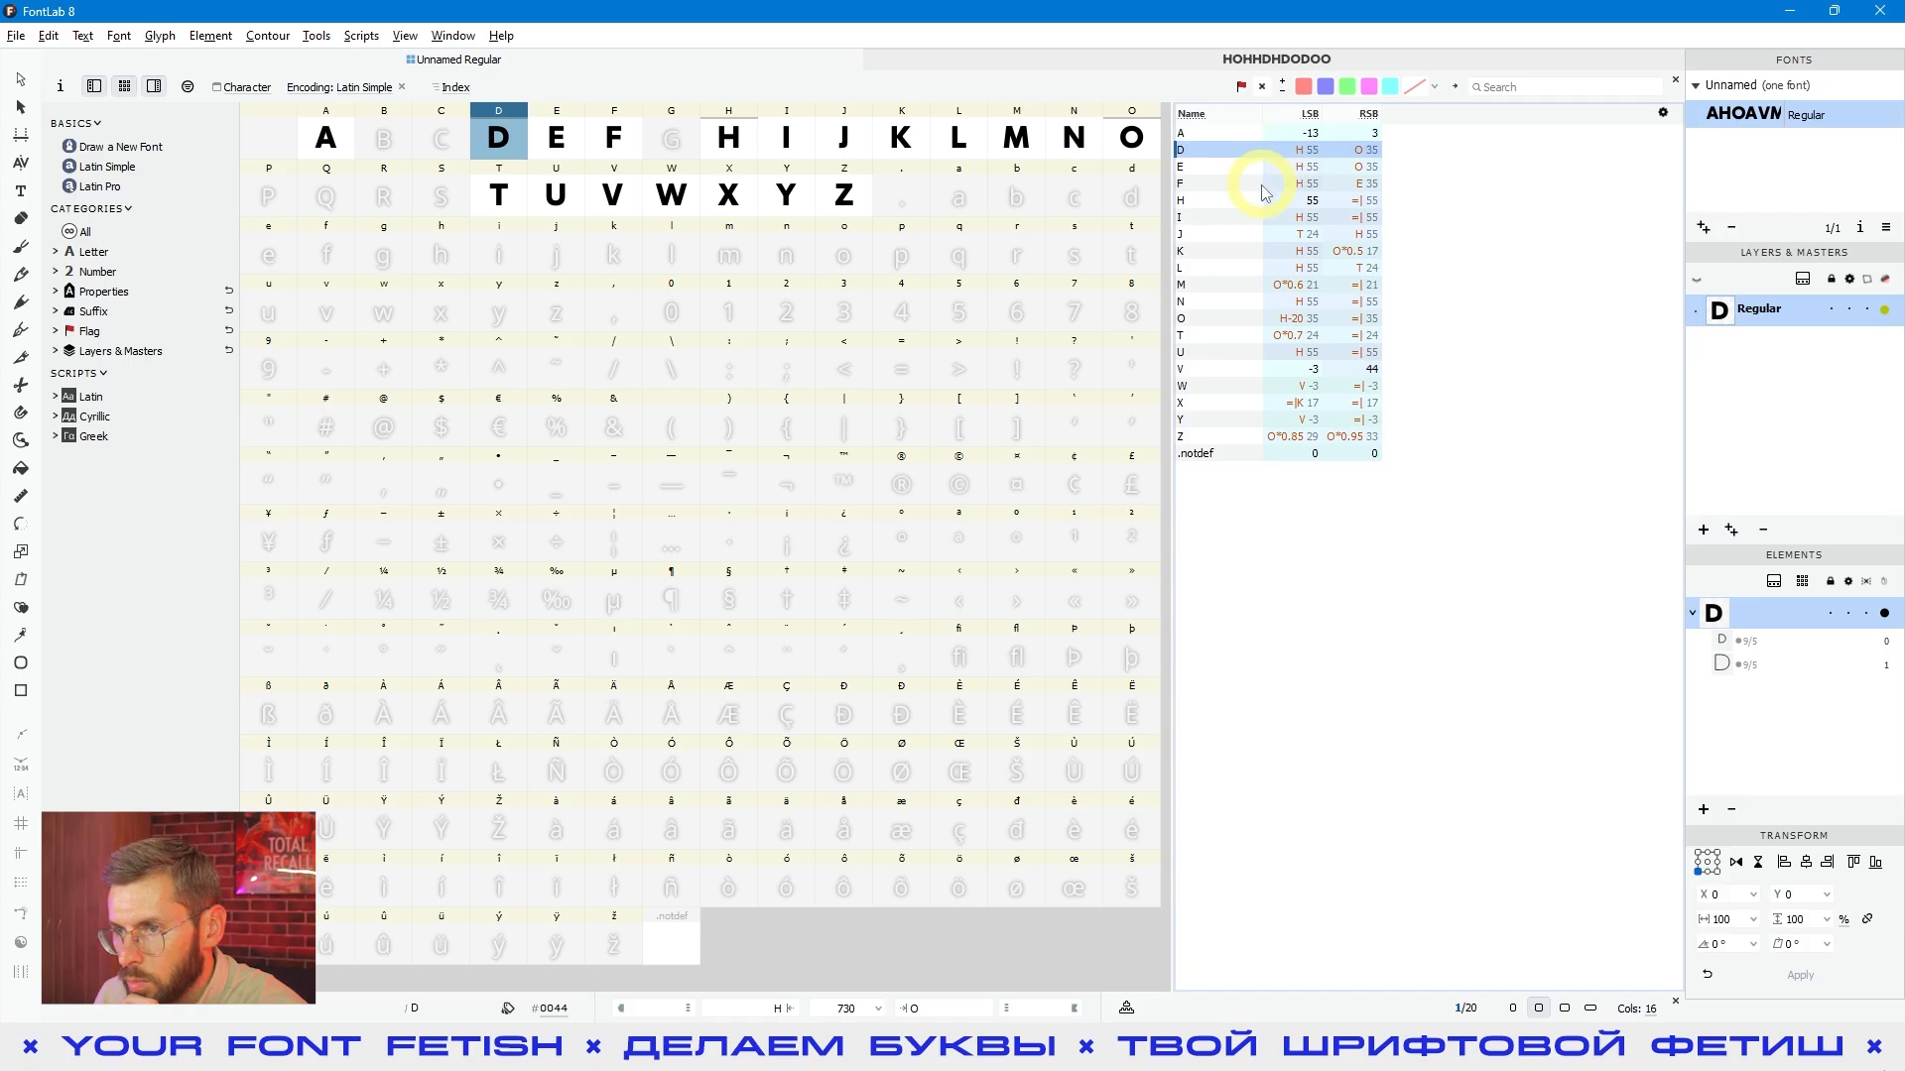
pyautogui.click(1215, 166)
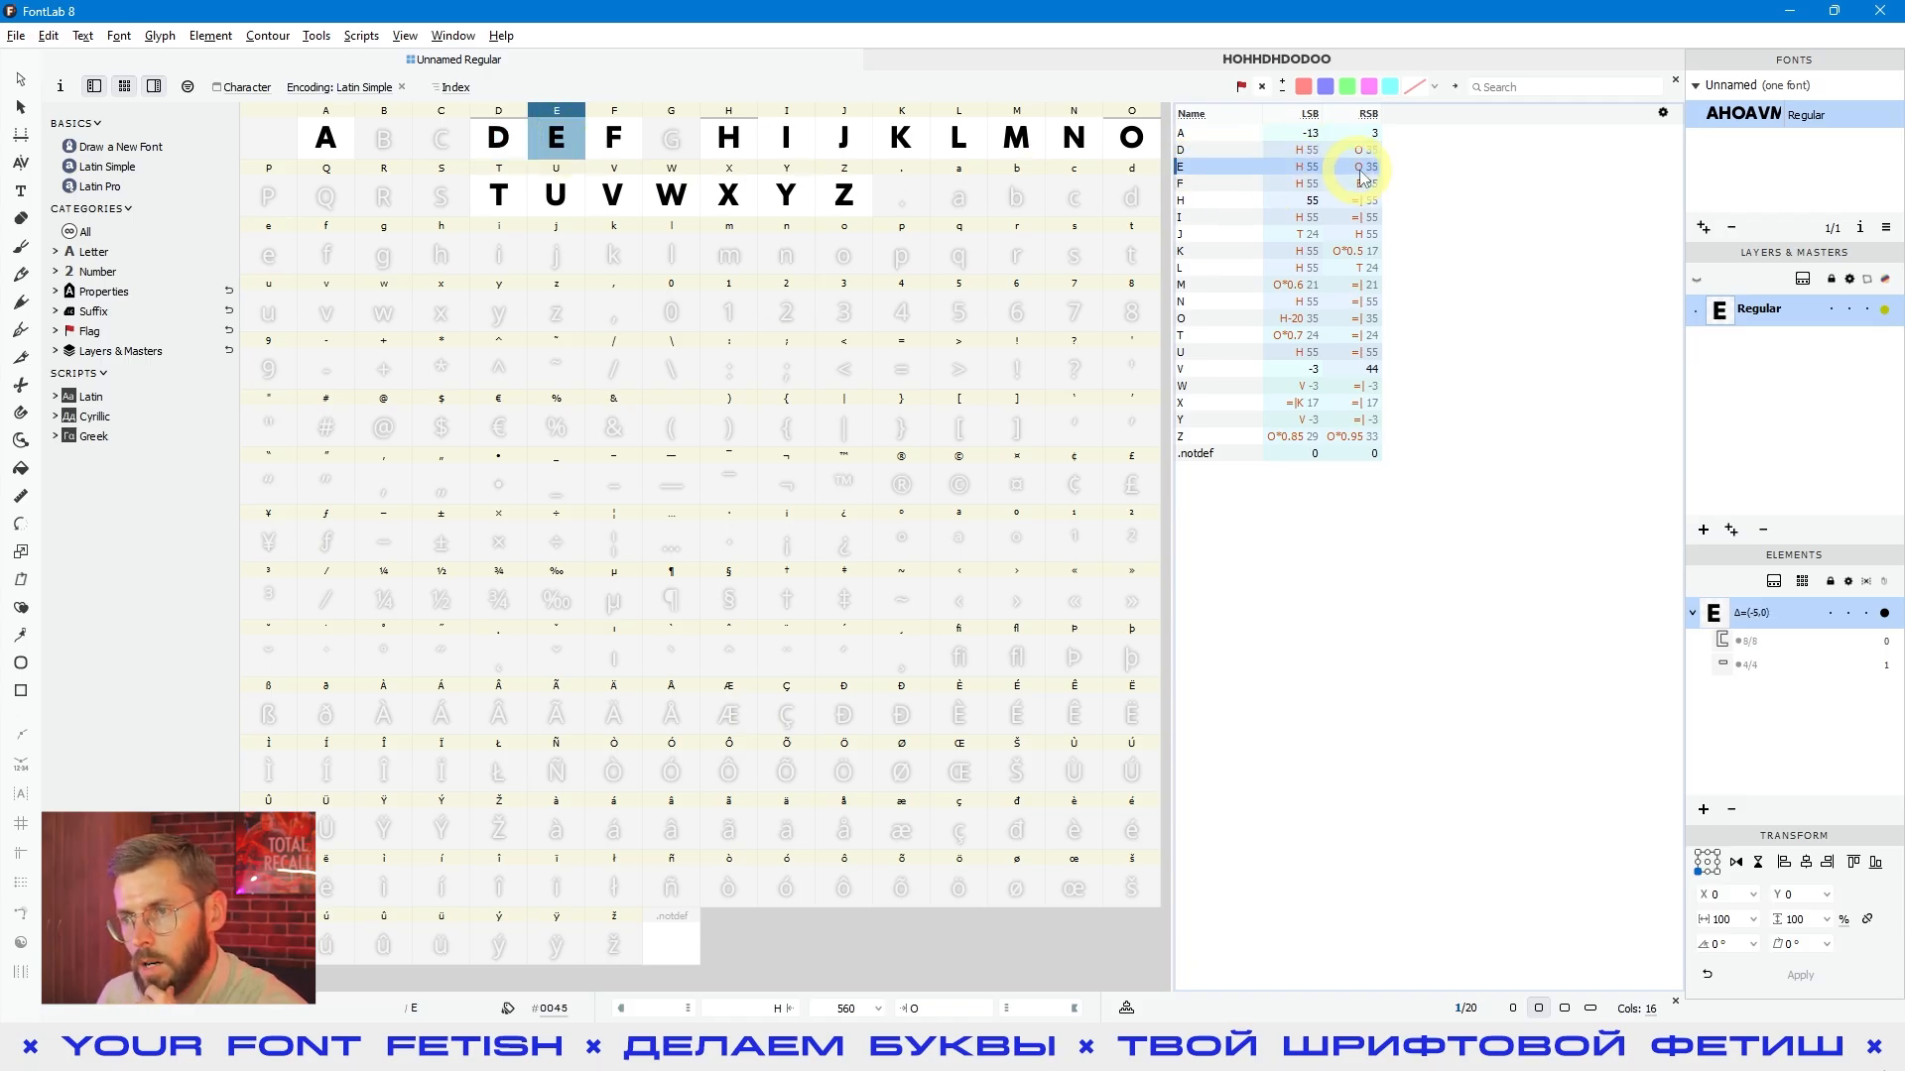
pyautogui.click(1359, 182)
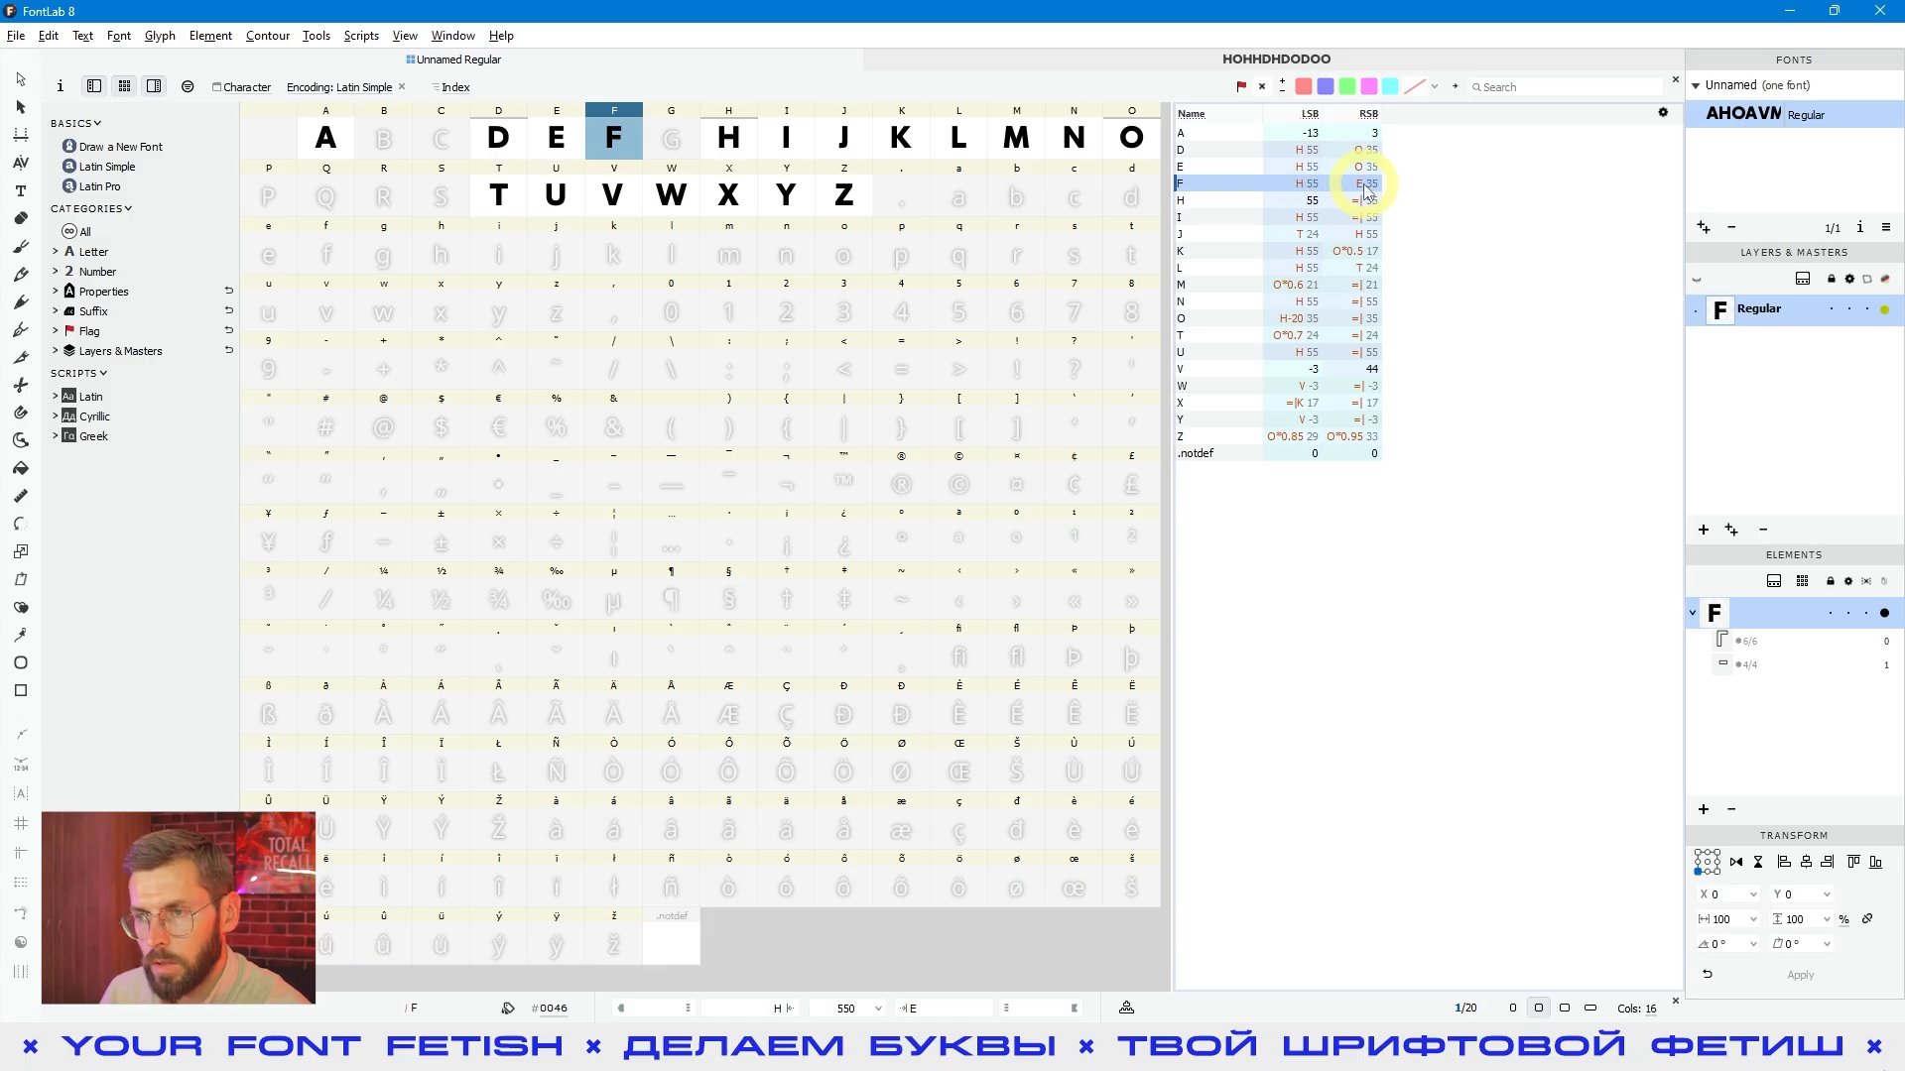
pyautogui.click(563, 150)
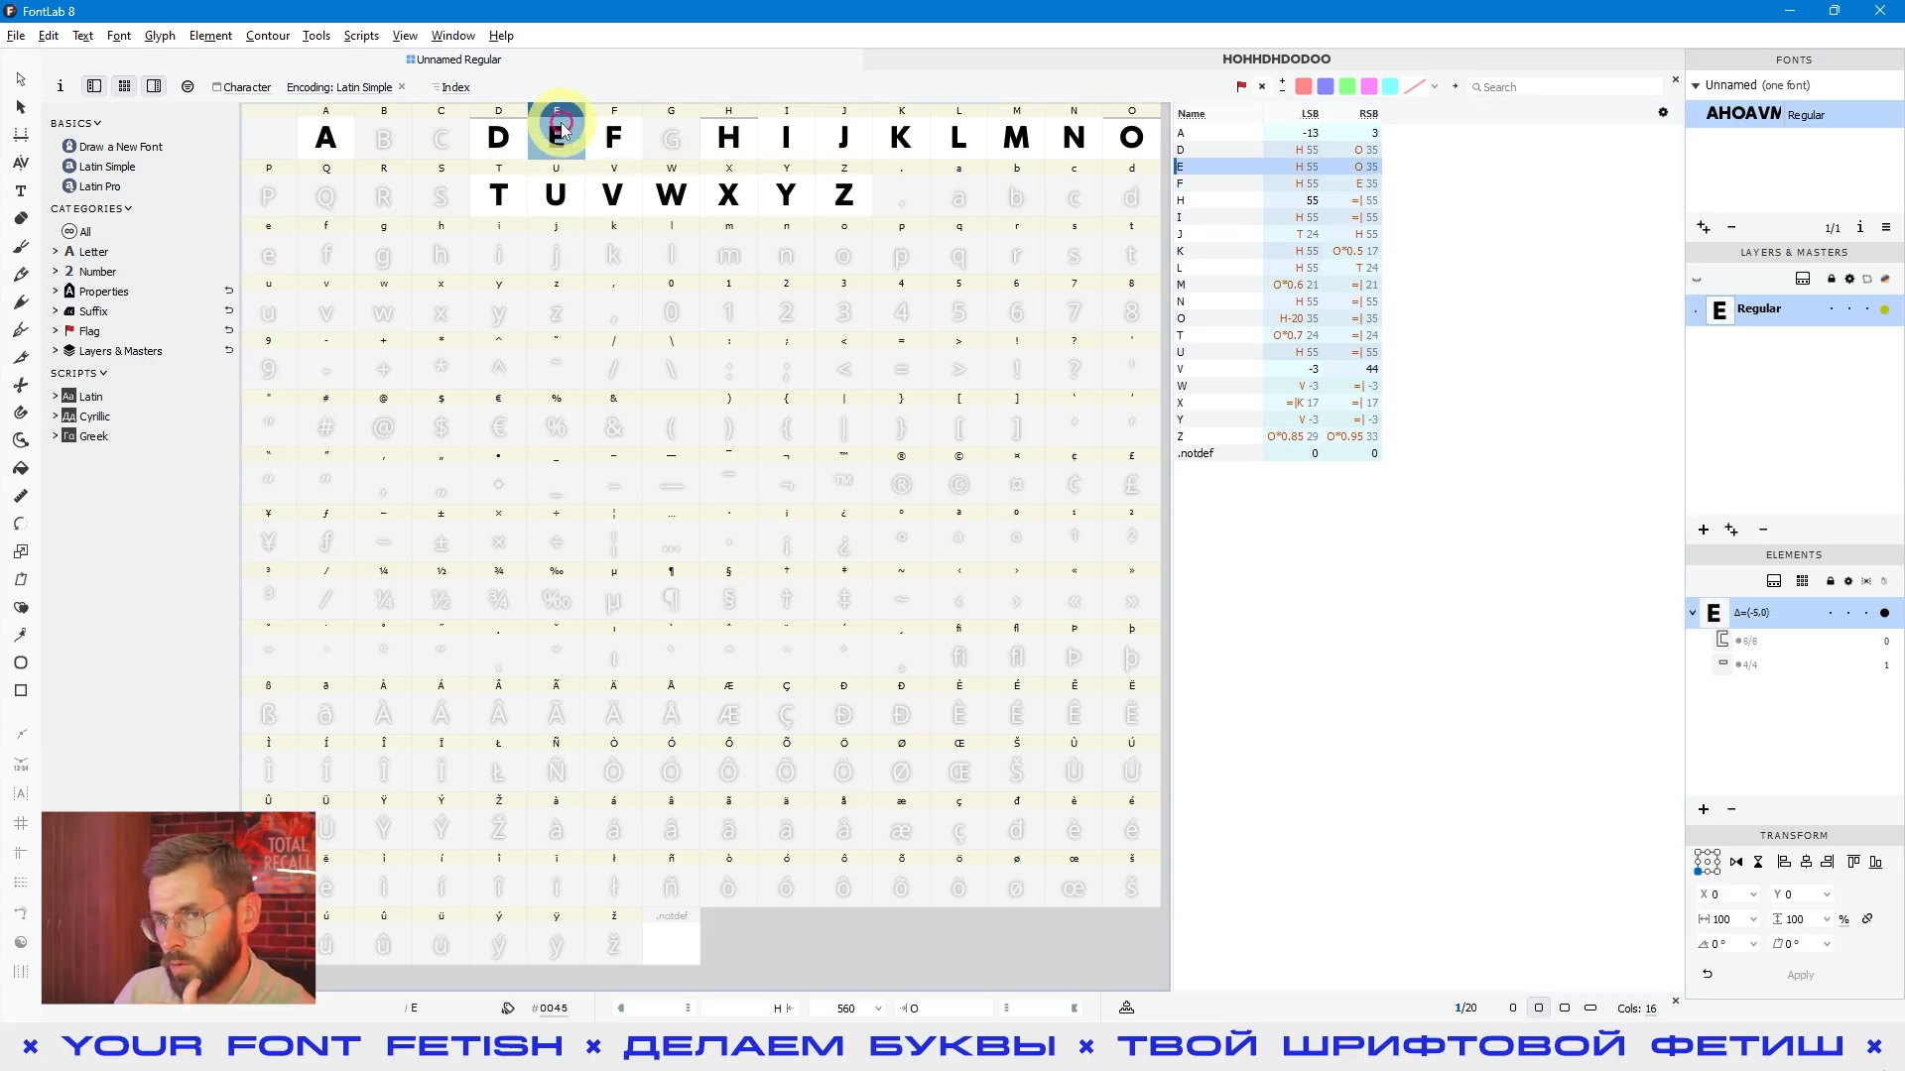
pyautogui.click(612, 139)
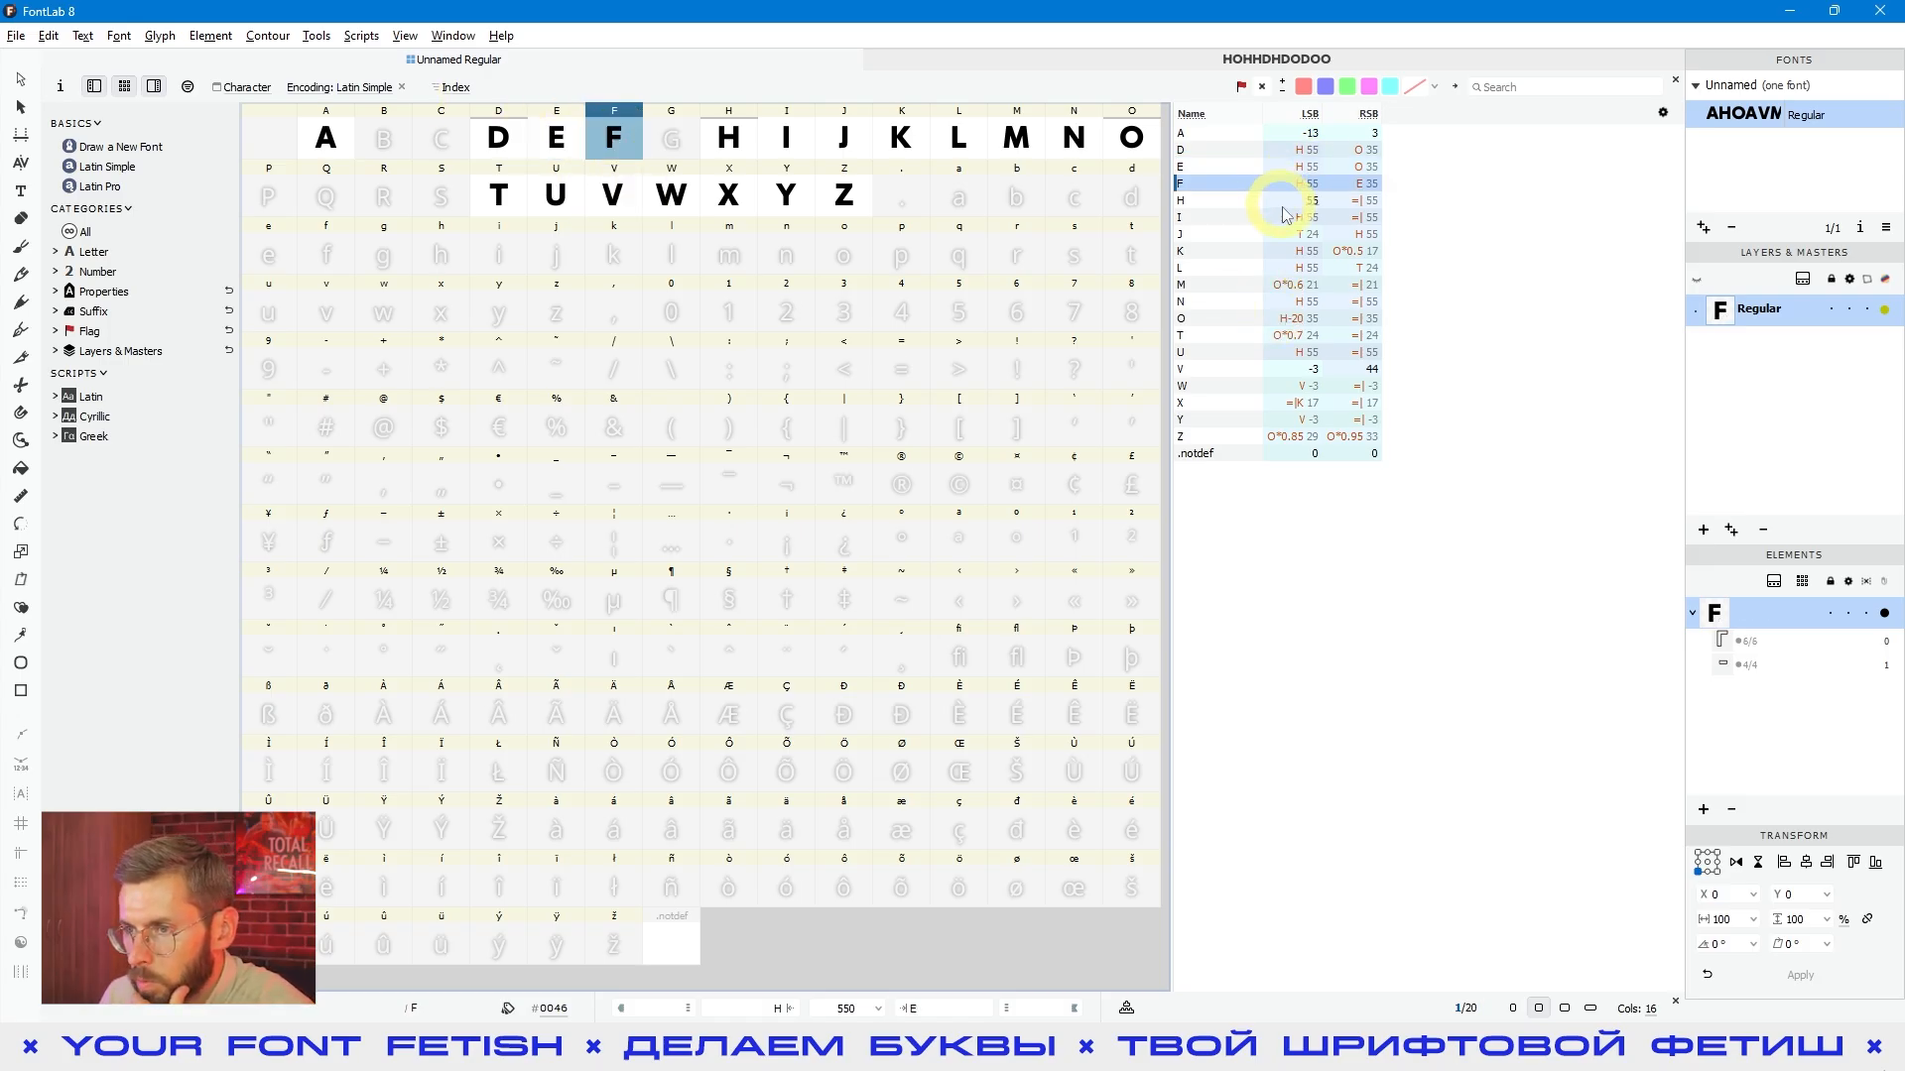
pyautogui.click(1240, 252)
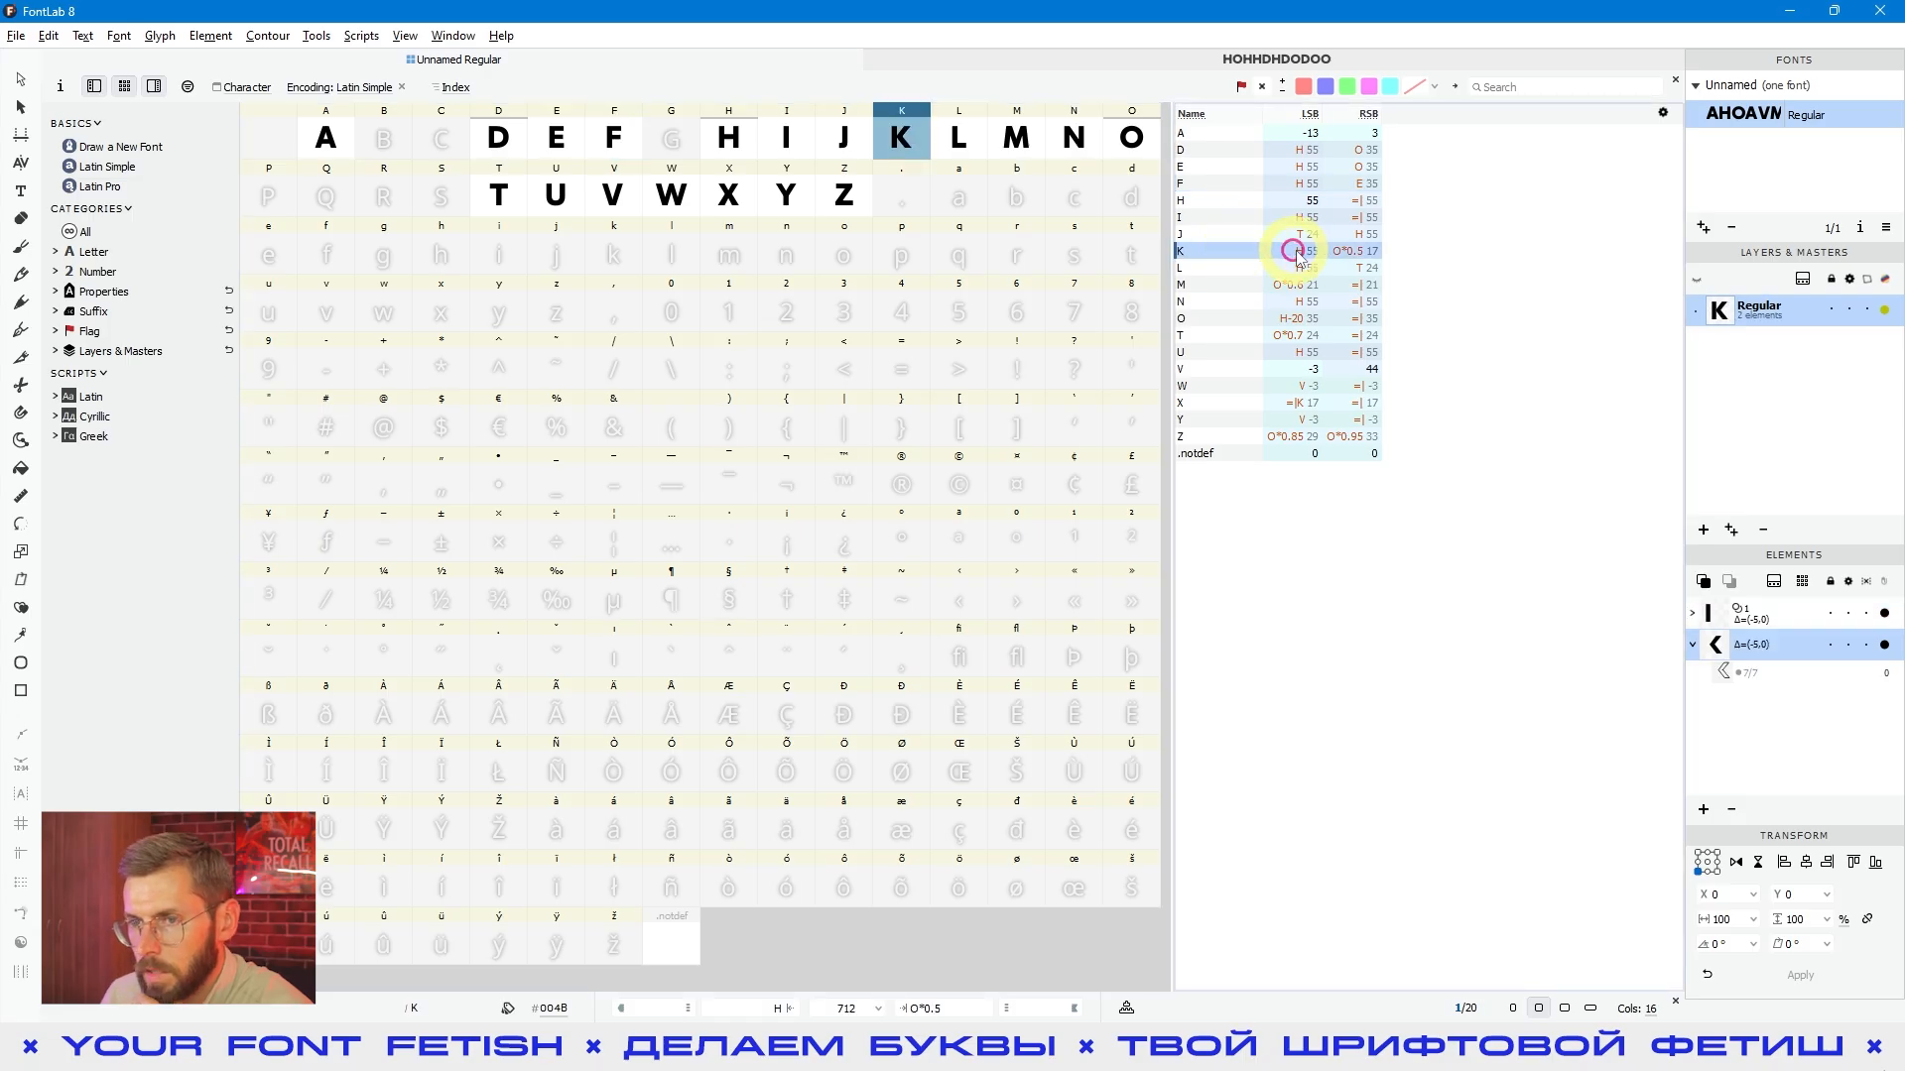
# - Open the K in its own glyph window and extend its text line to KHOH
pyautogui.doubleClick(1283, 660)
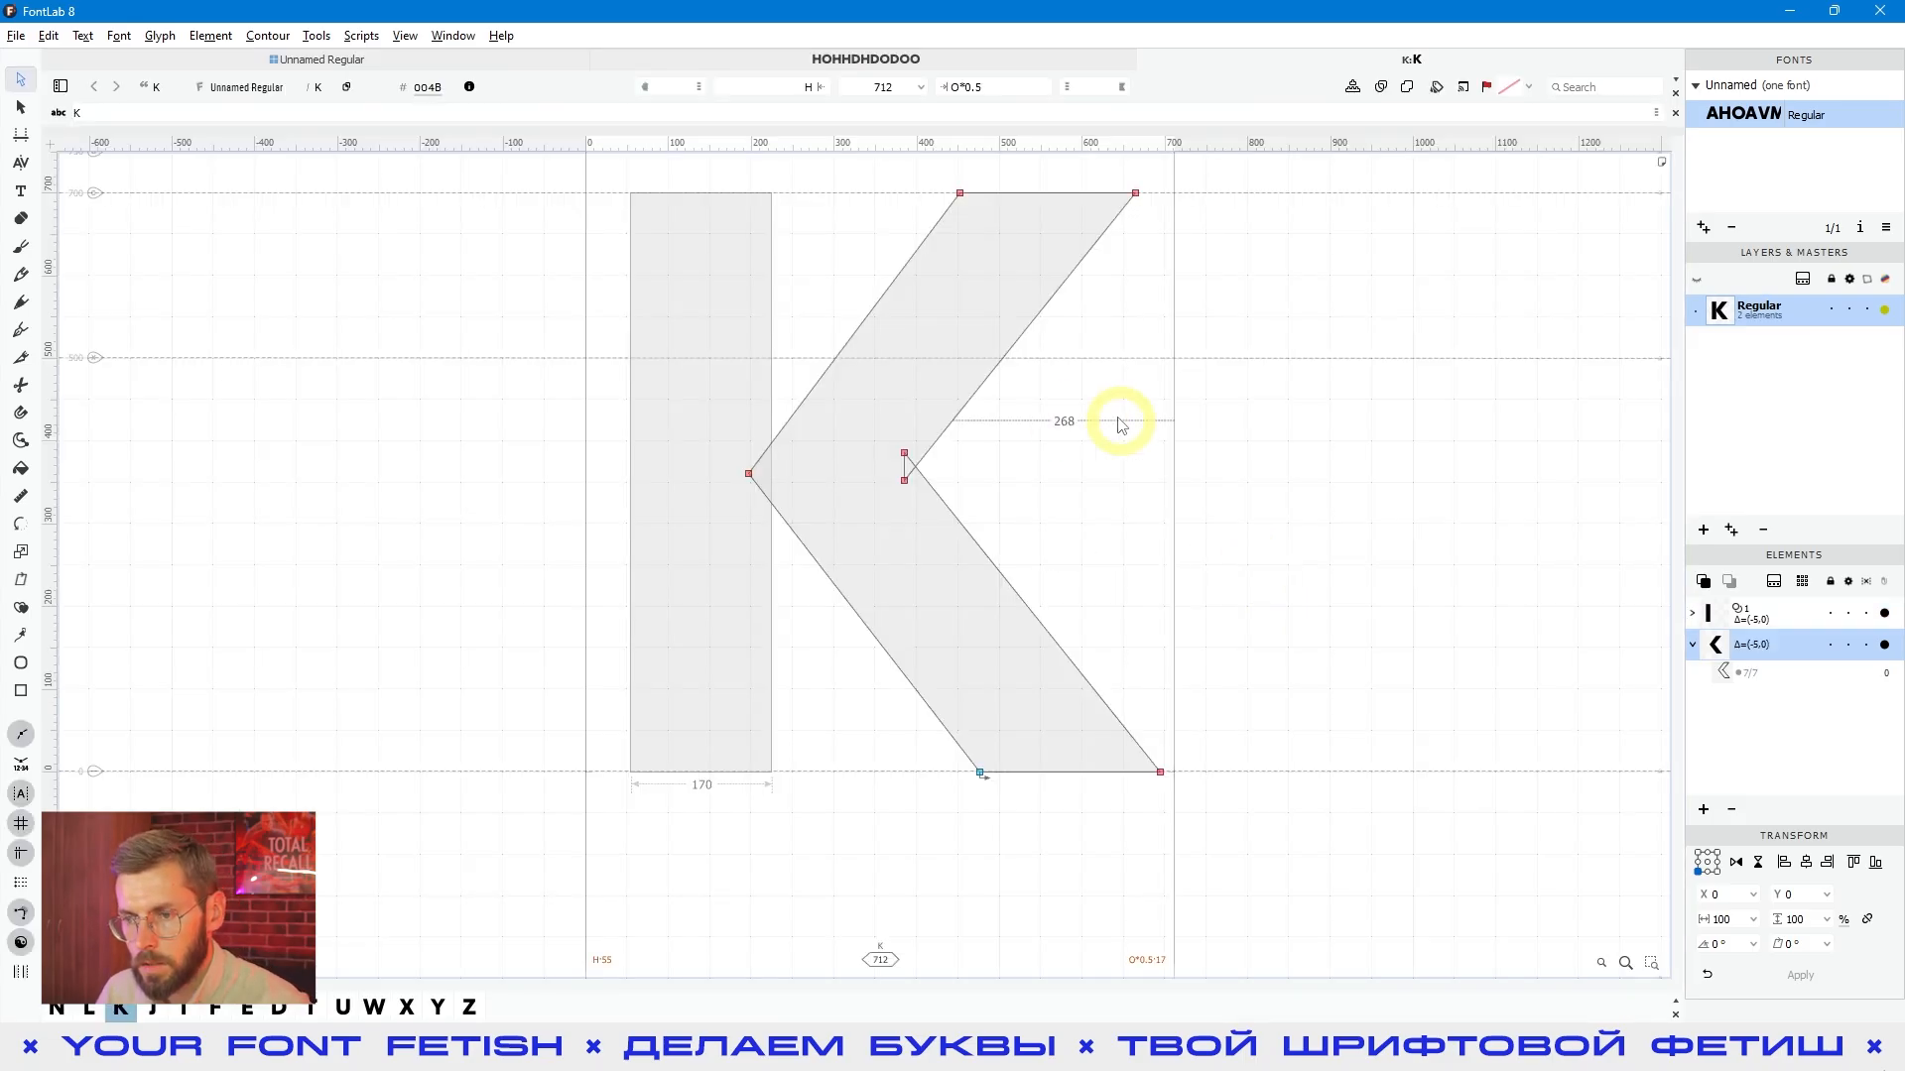
pyautogui.scroll(-3, 1059, 443)
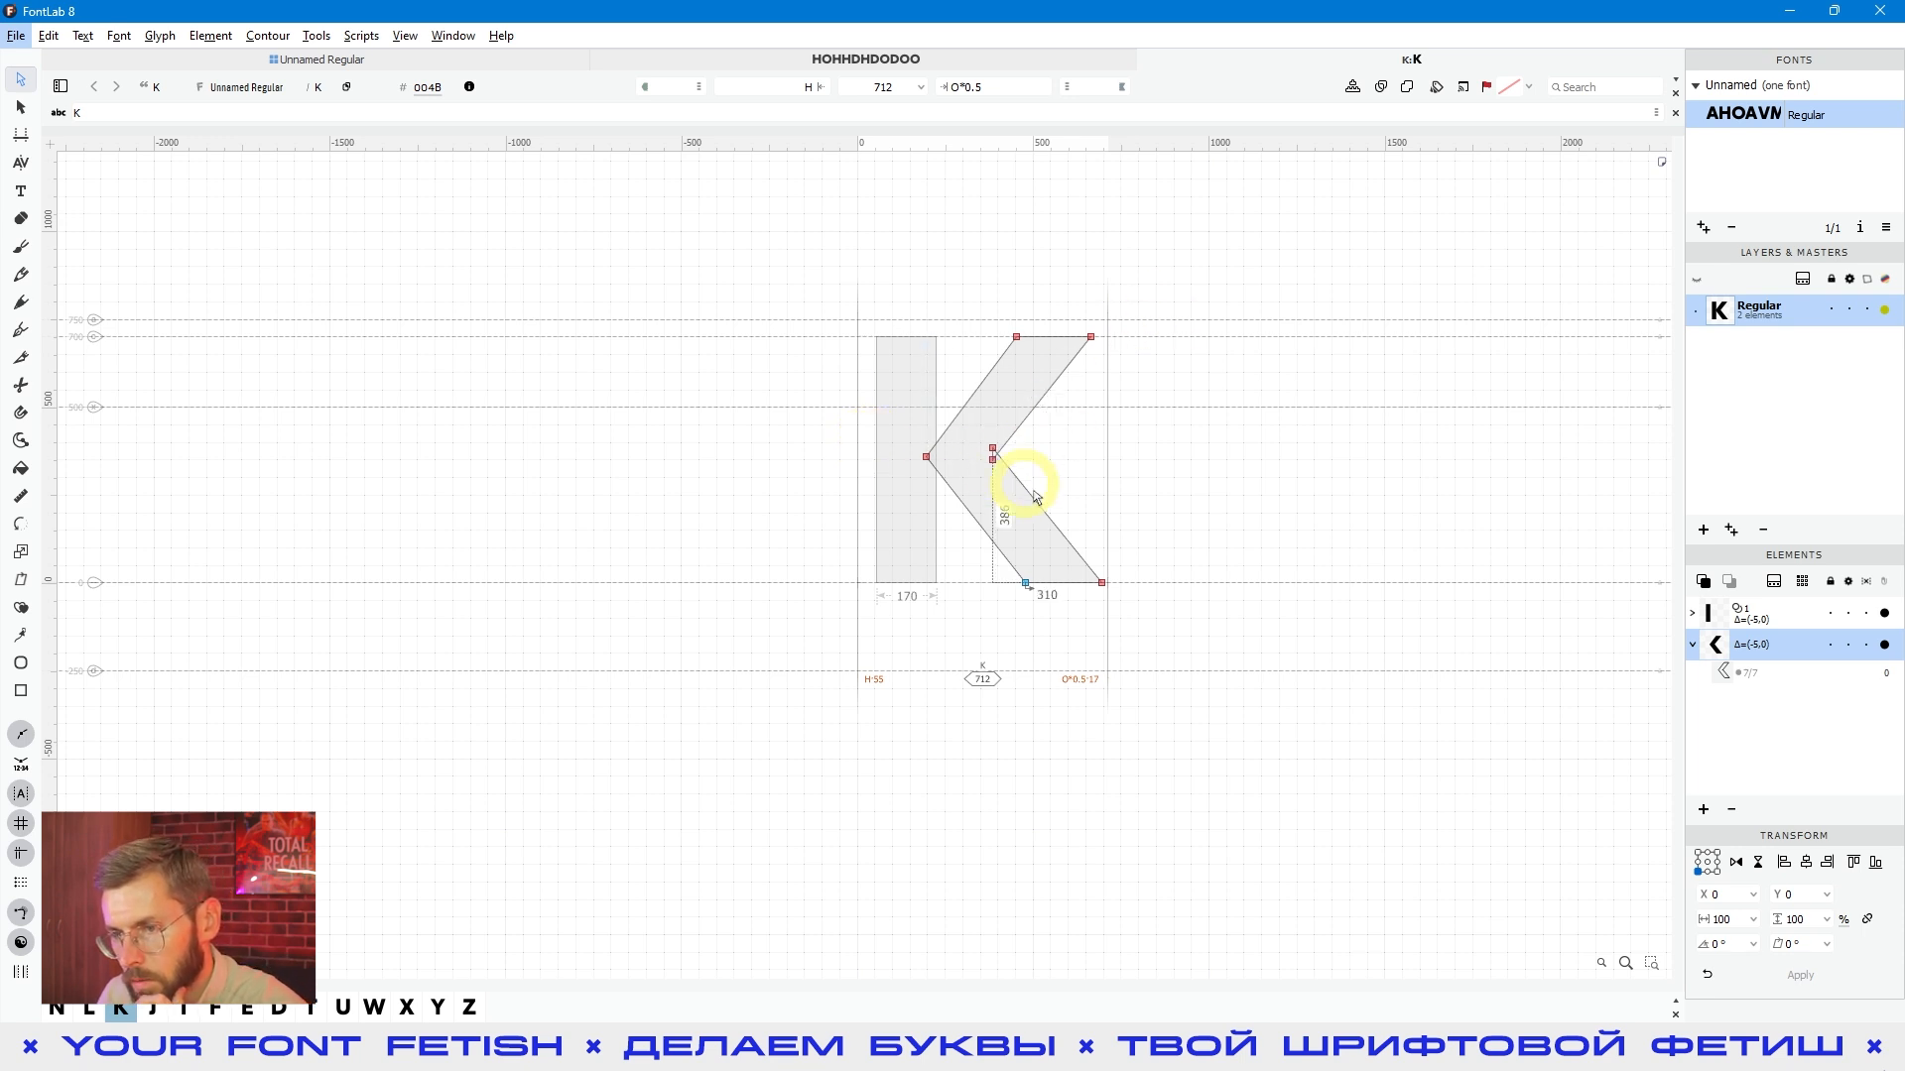
pyautogui.click(21, 191)
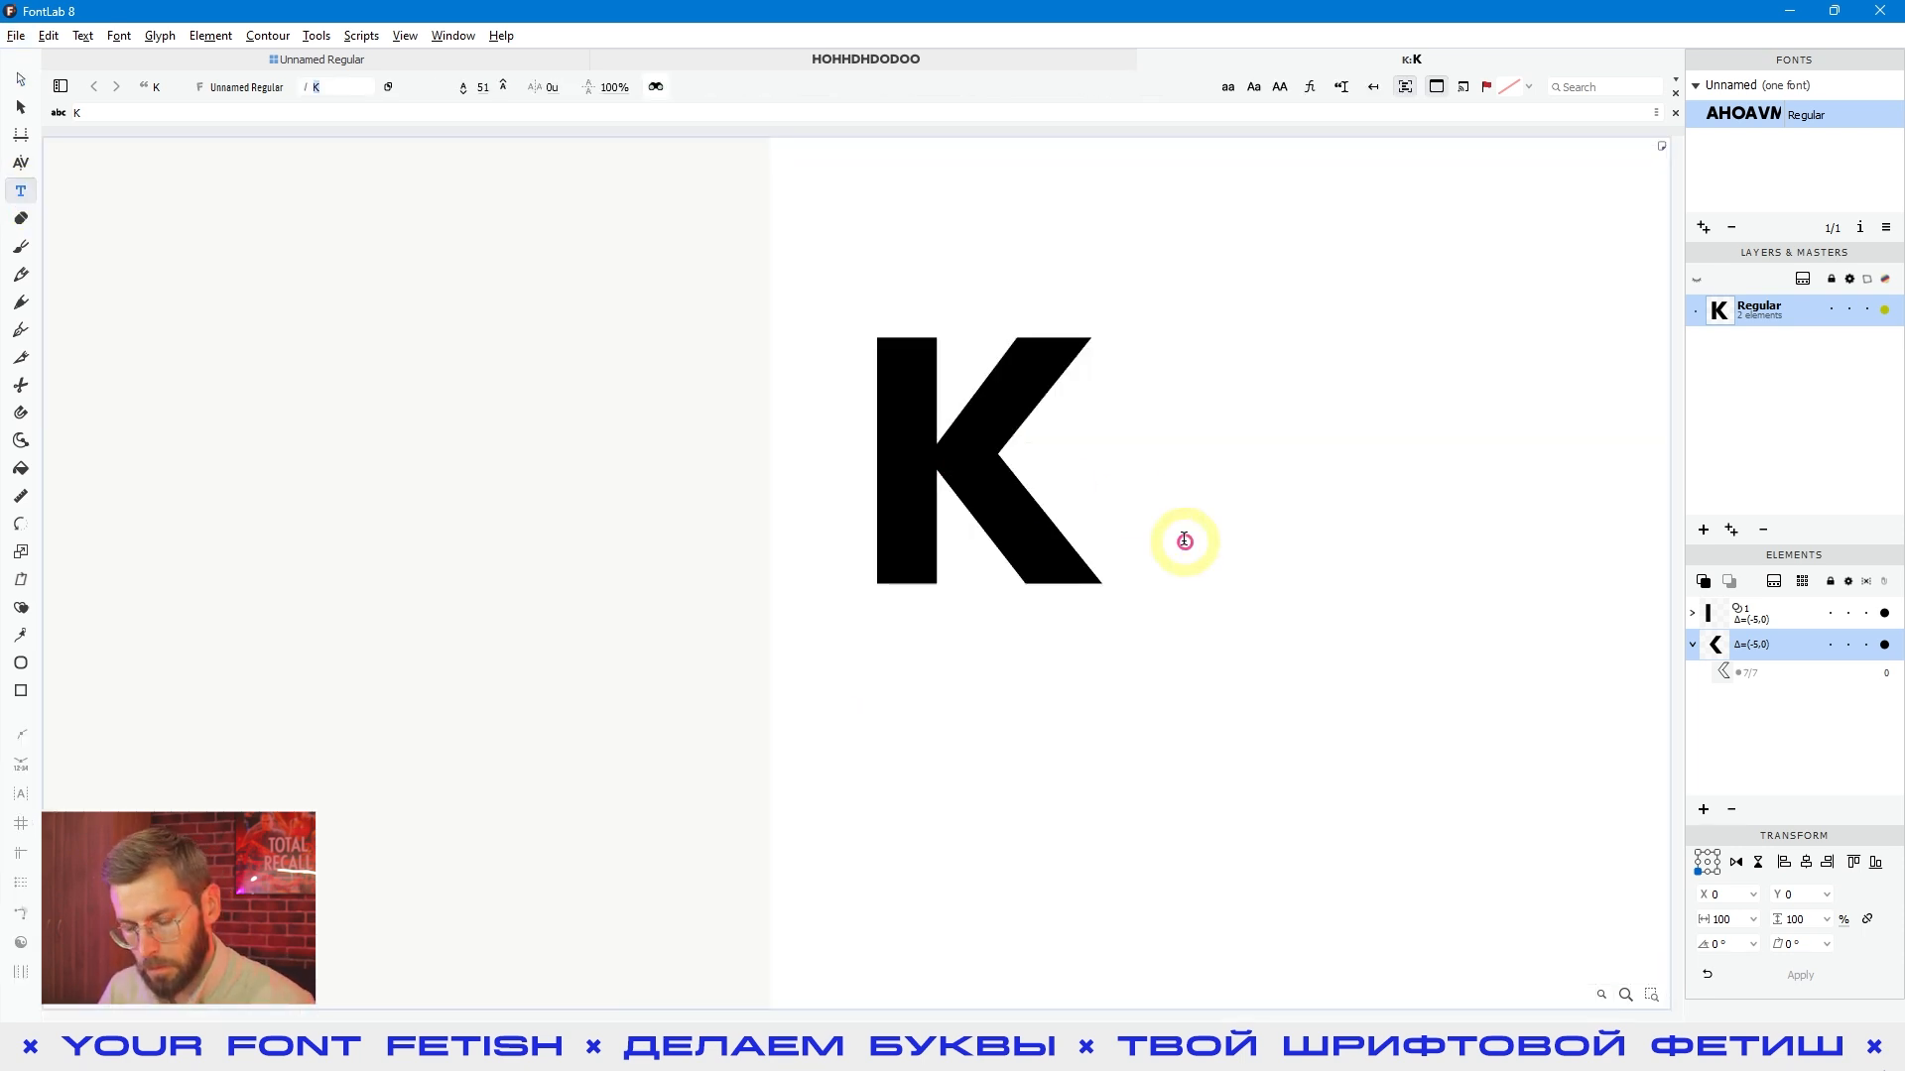
pyautogui.click(1184, 541)
pyautogui.write('H')
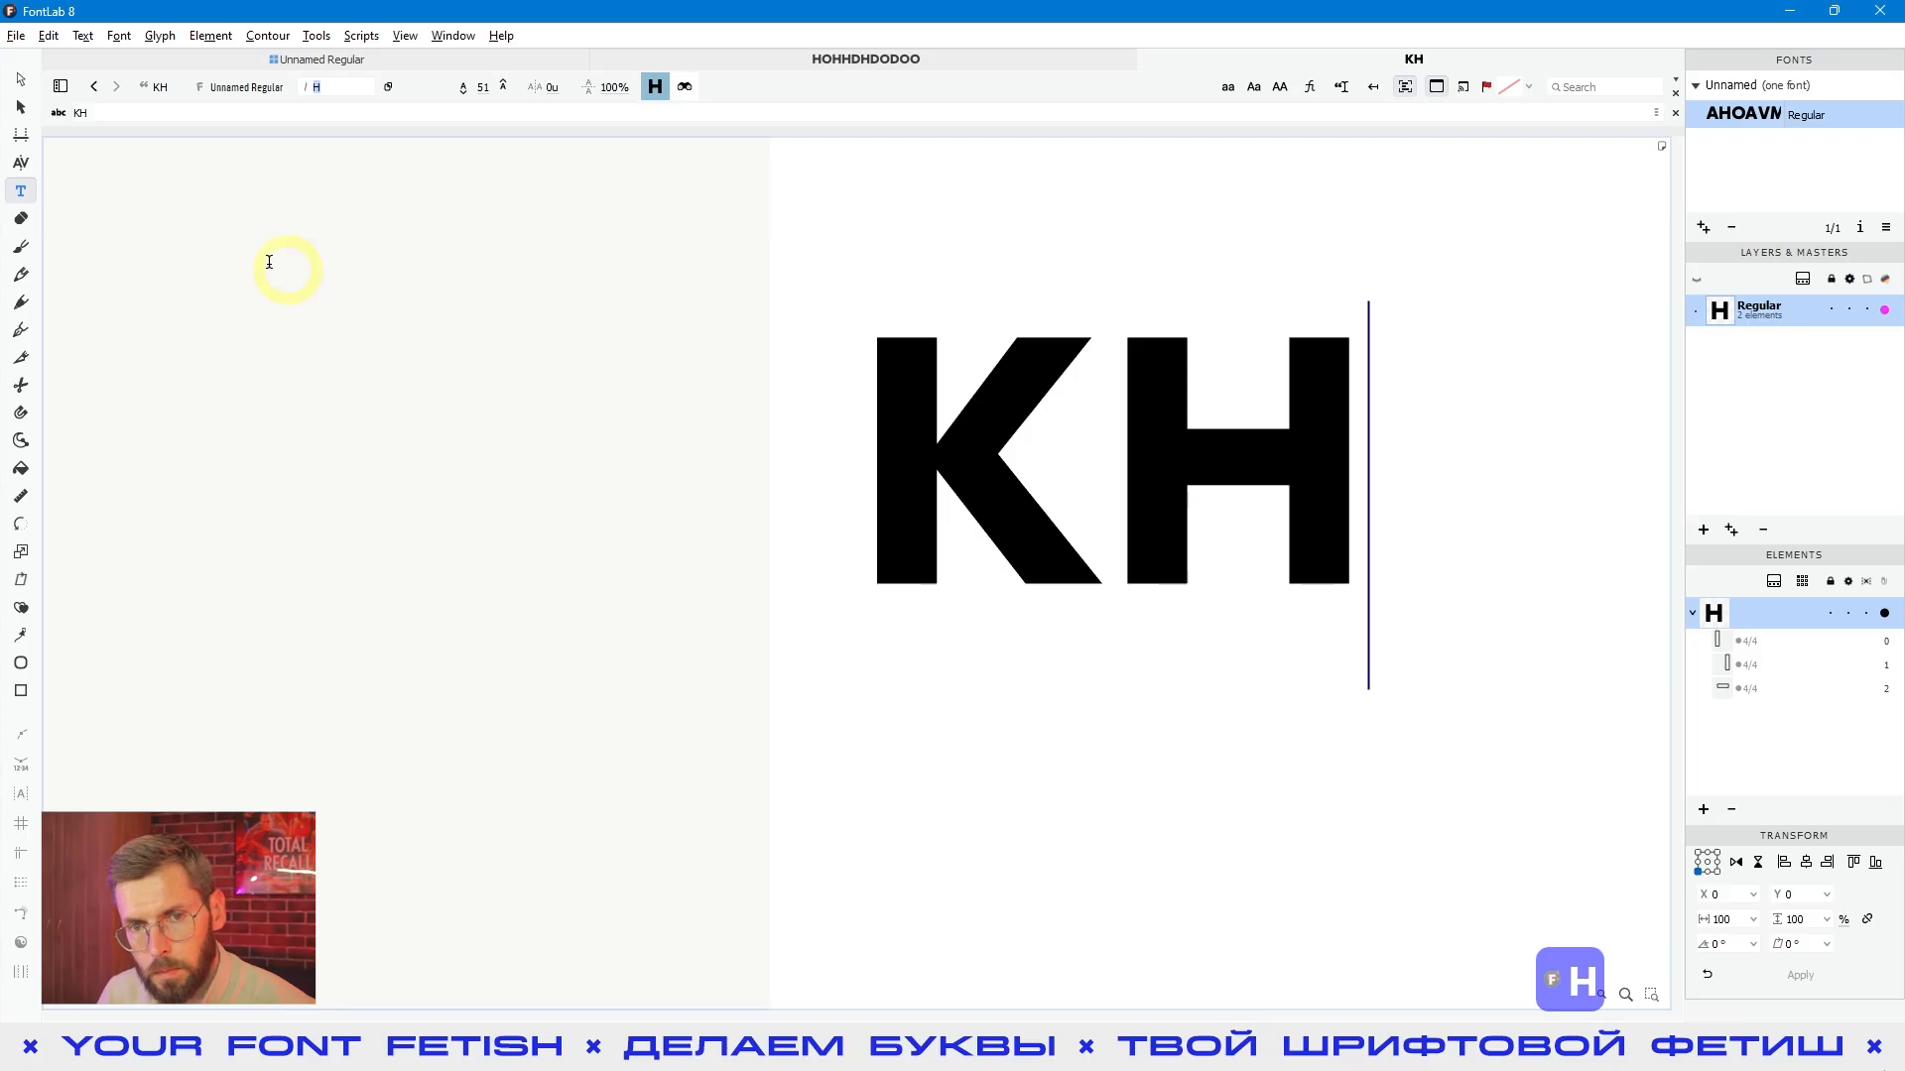
pyautogui.click(21, 79)
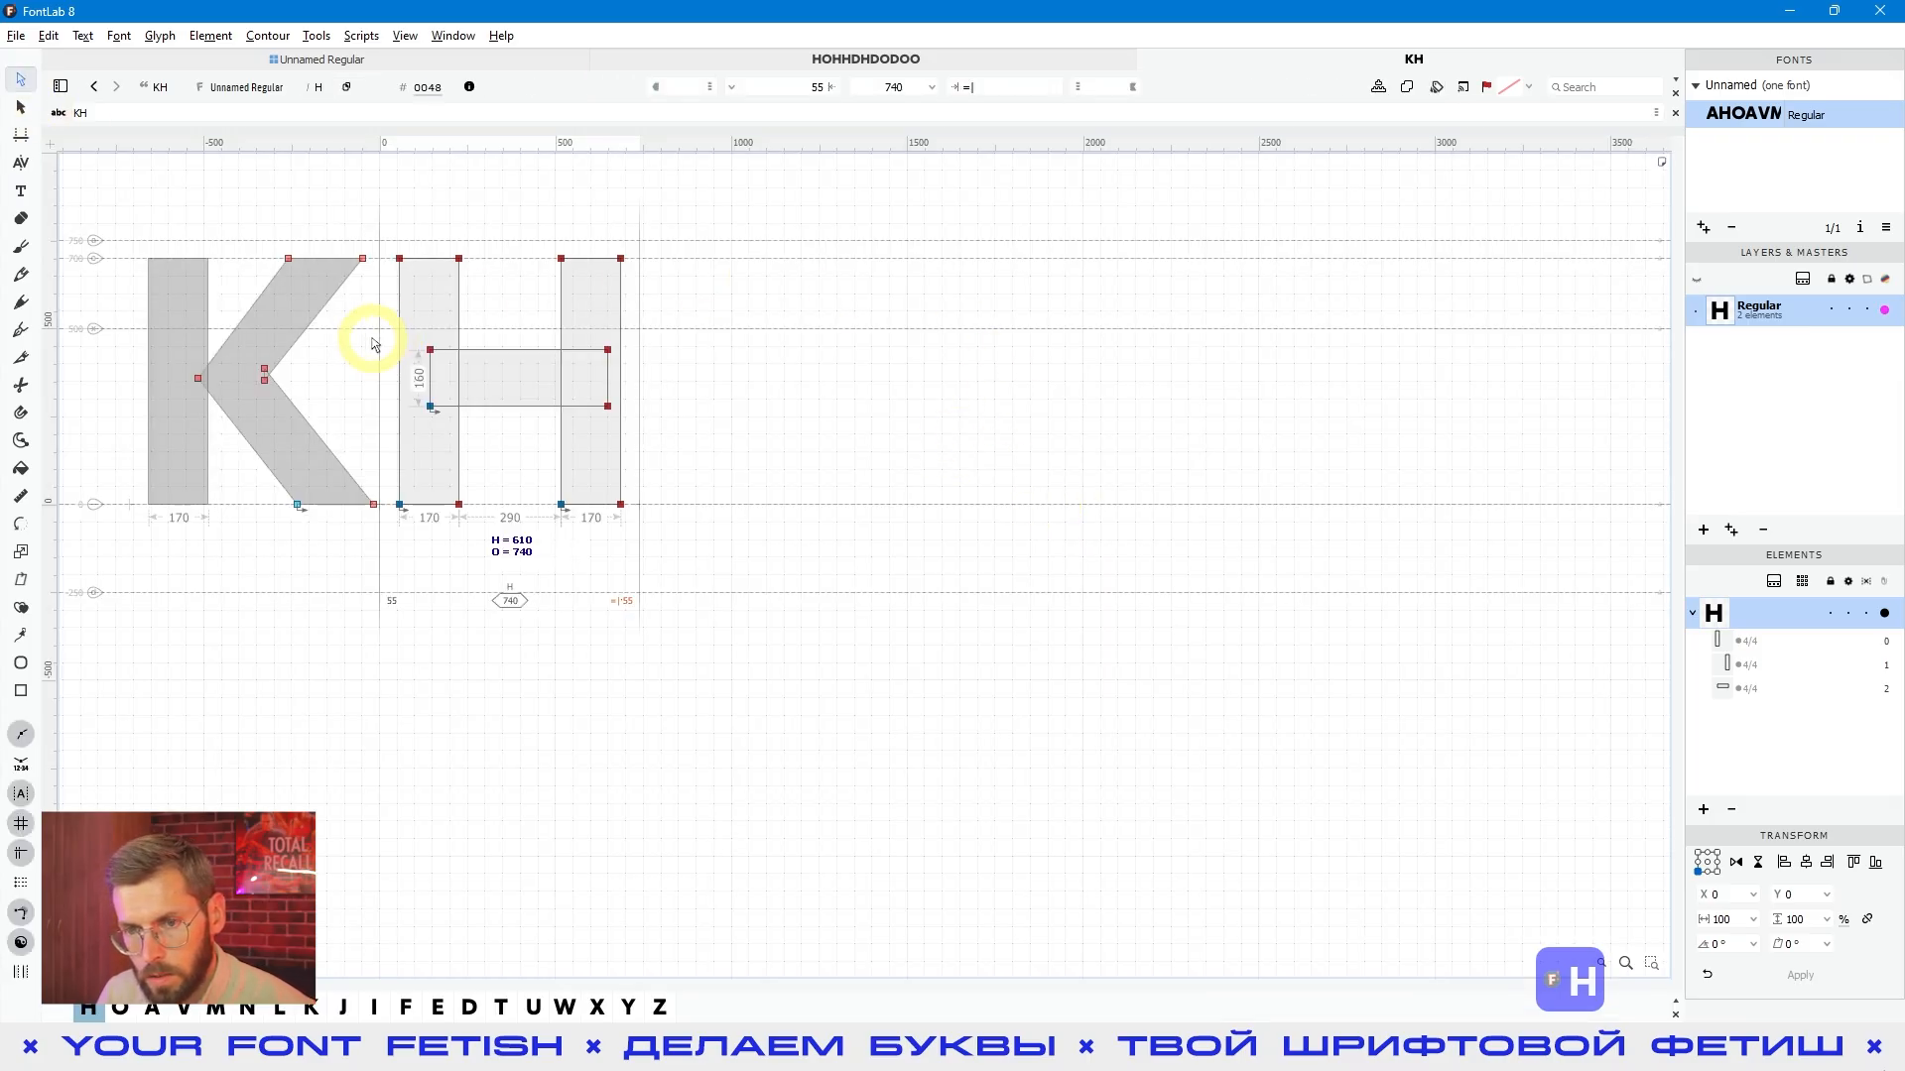
pyautogui.click(21, 190)
pyautogui.click(1173, 522)
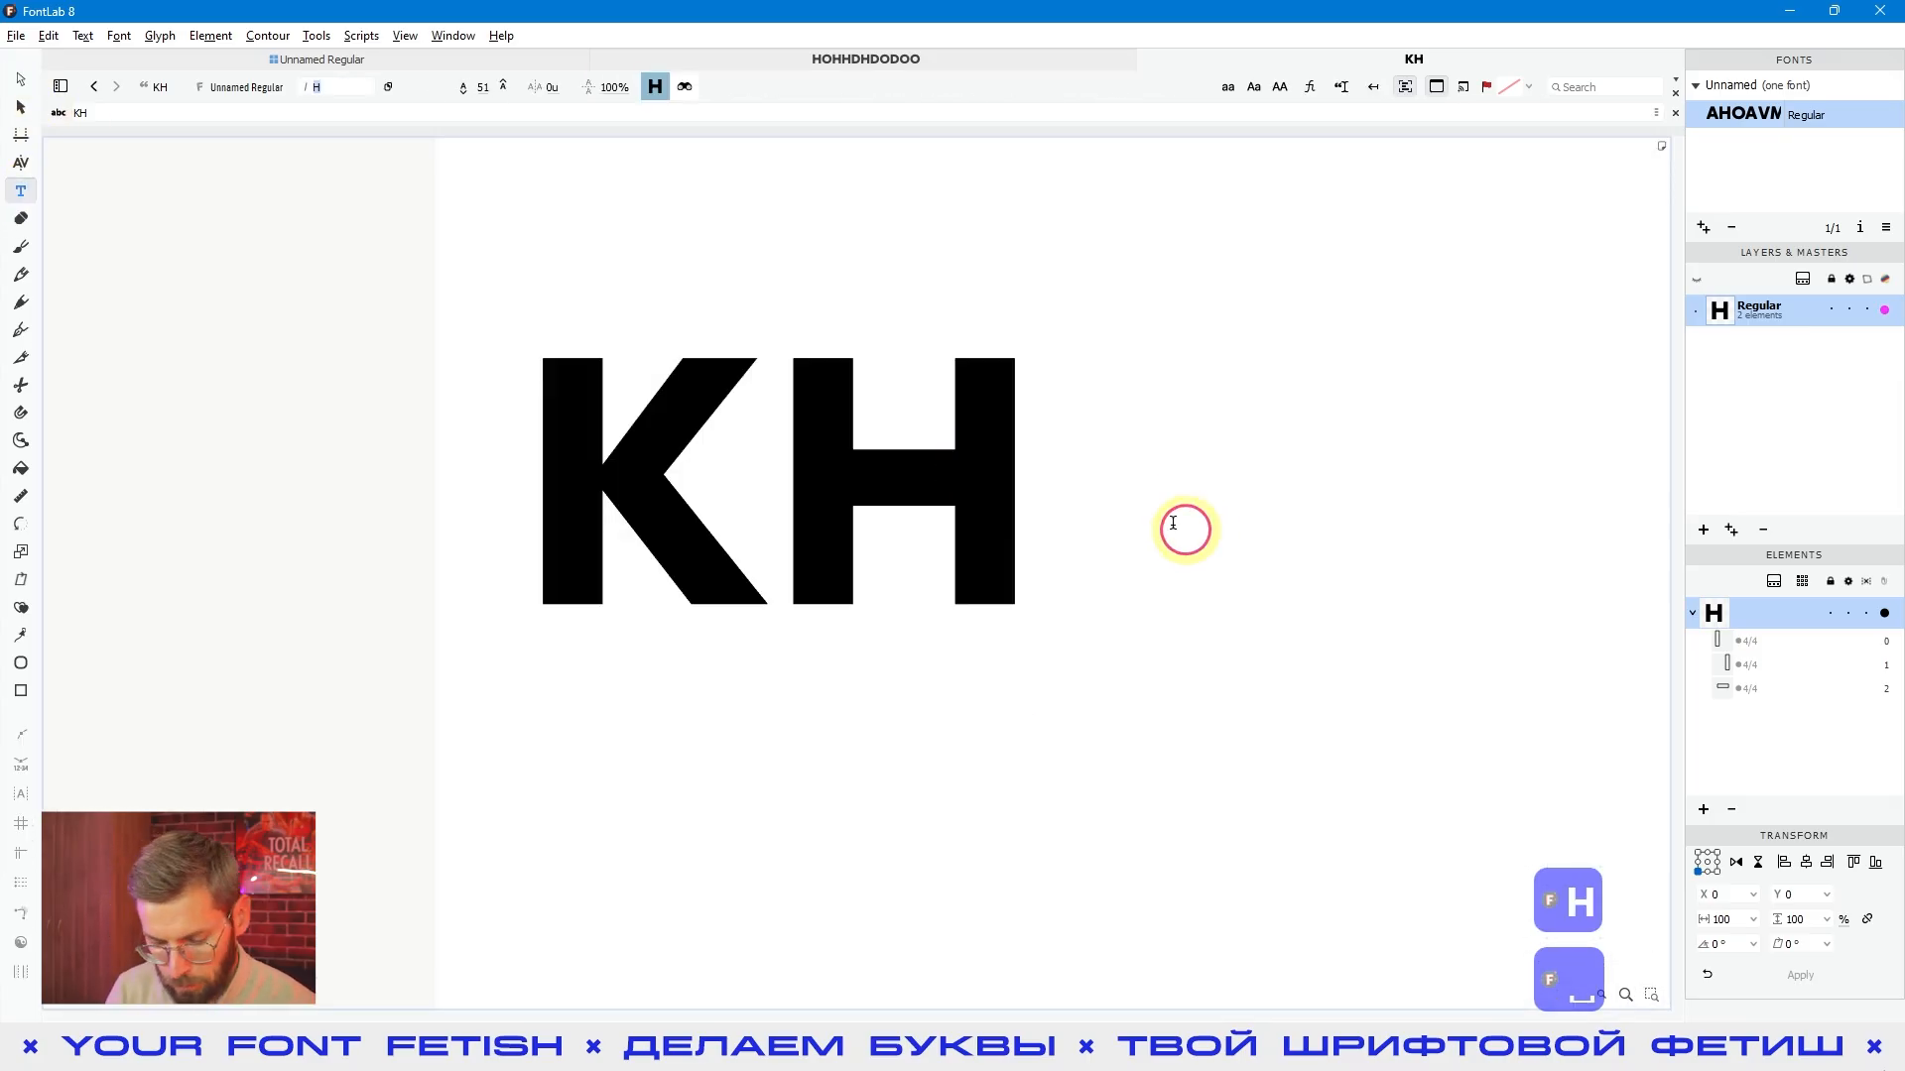
pyautogui.write('OH')
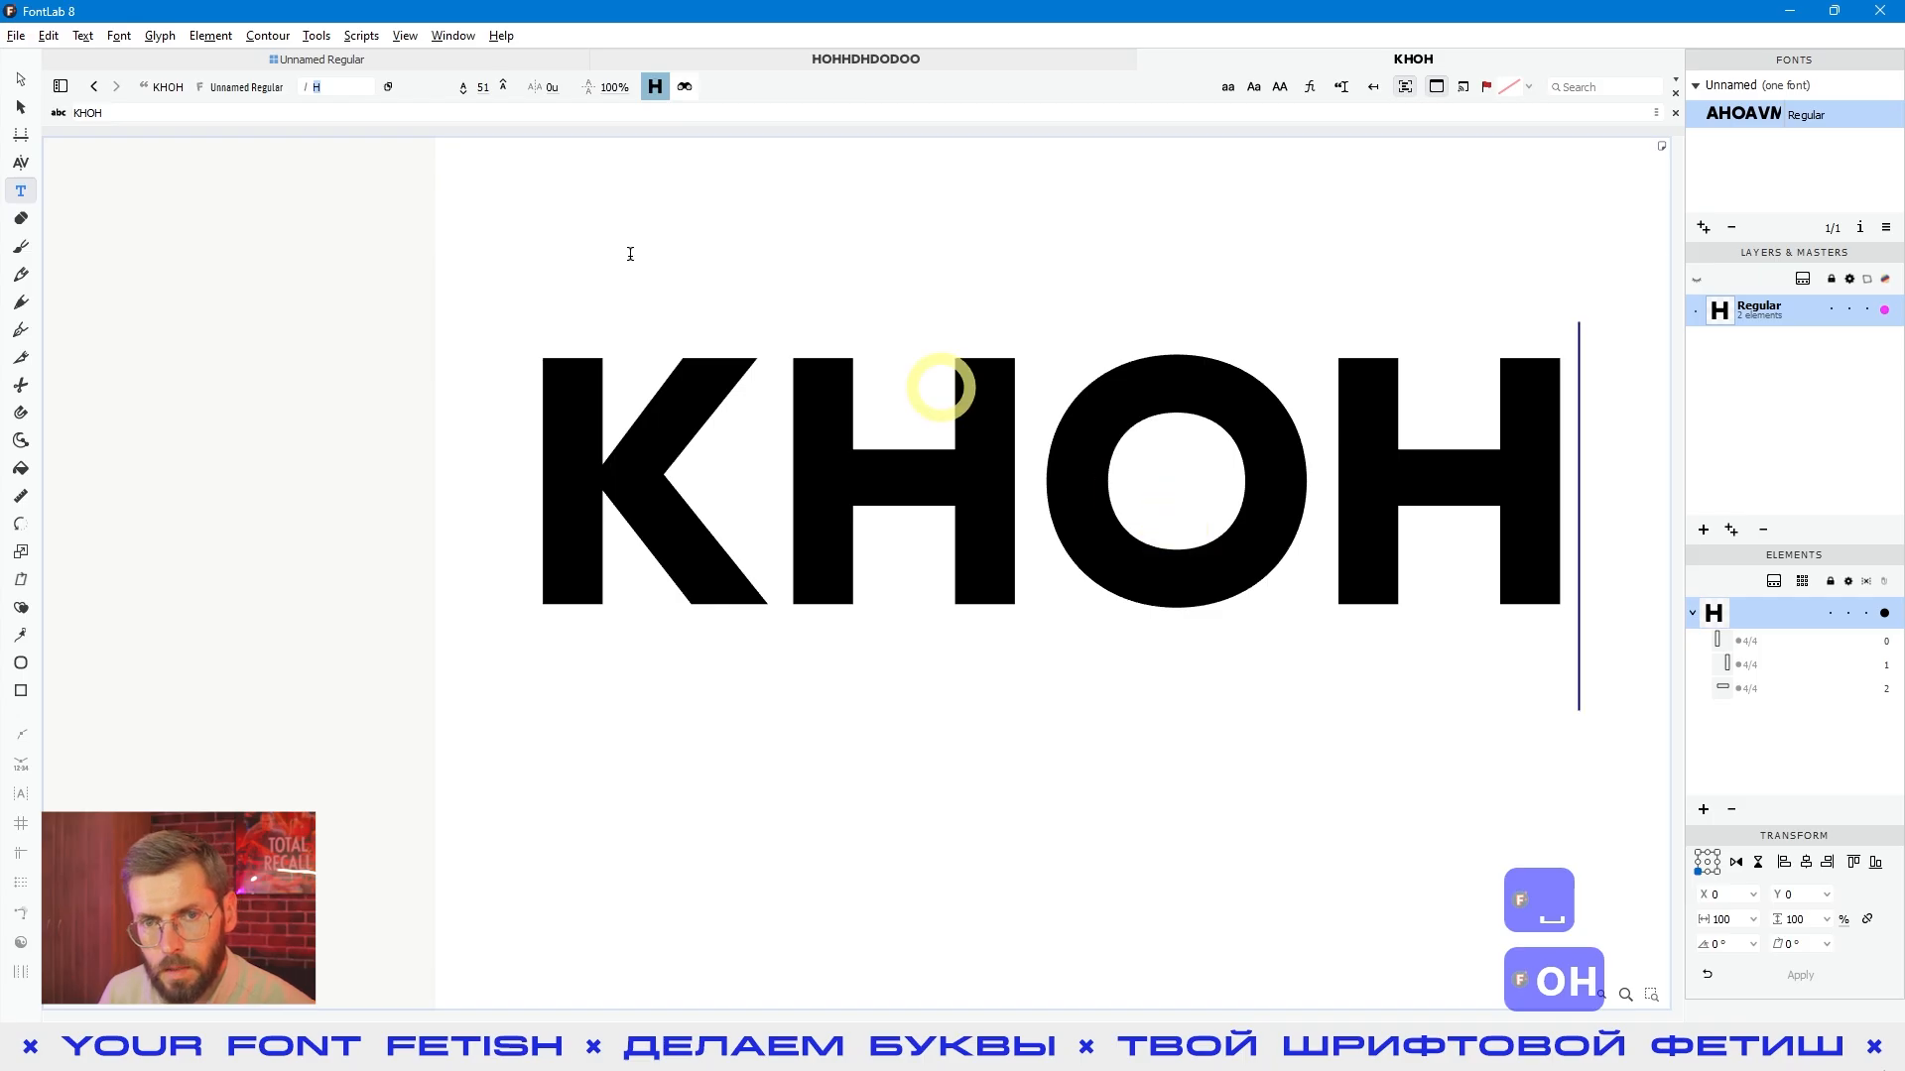
# - Preview the KHOH line without nodes and guides to judge the spacing around the K
pyautogui.click(20, 80)
pyautogui.press('space')
pyautogui.moveTo(853, 585); pyautogui.dragTo(1132, 672)
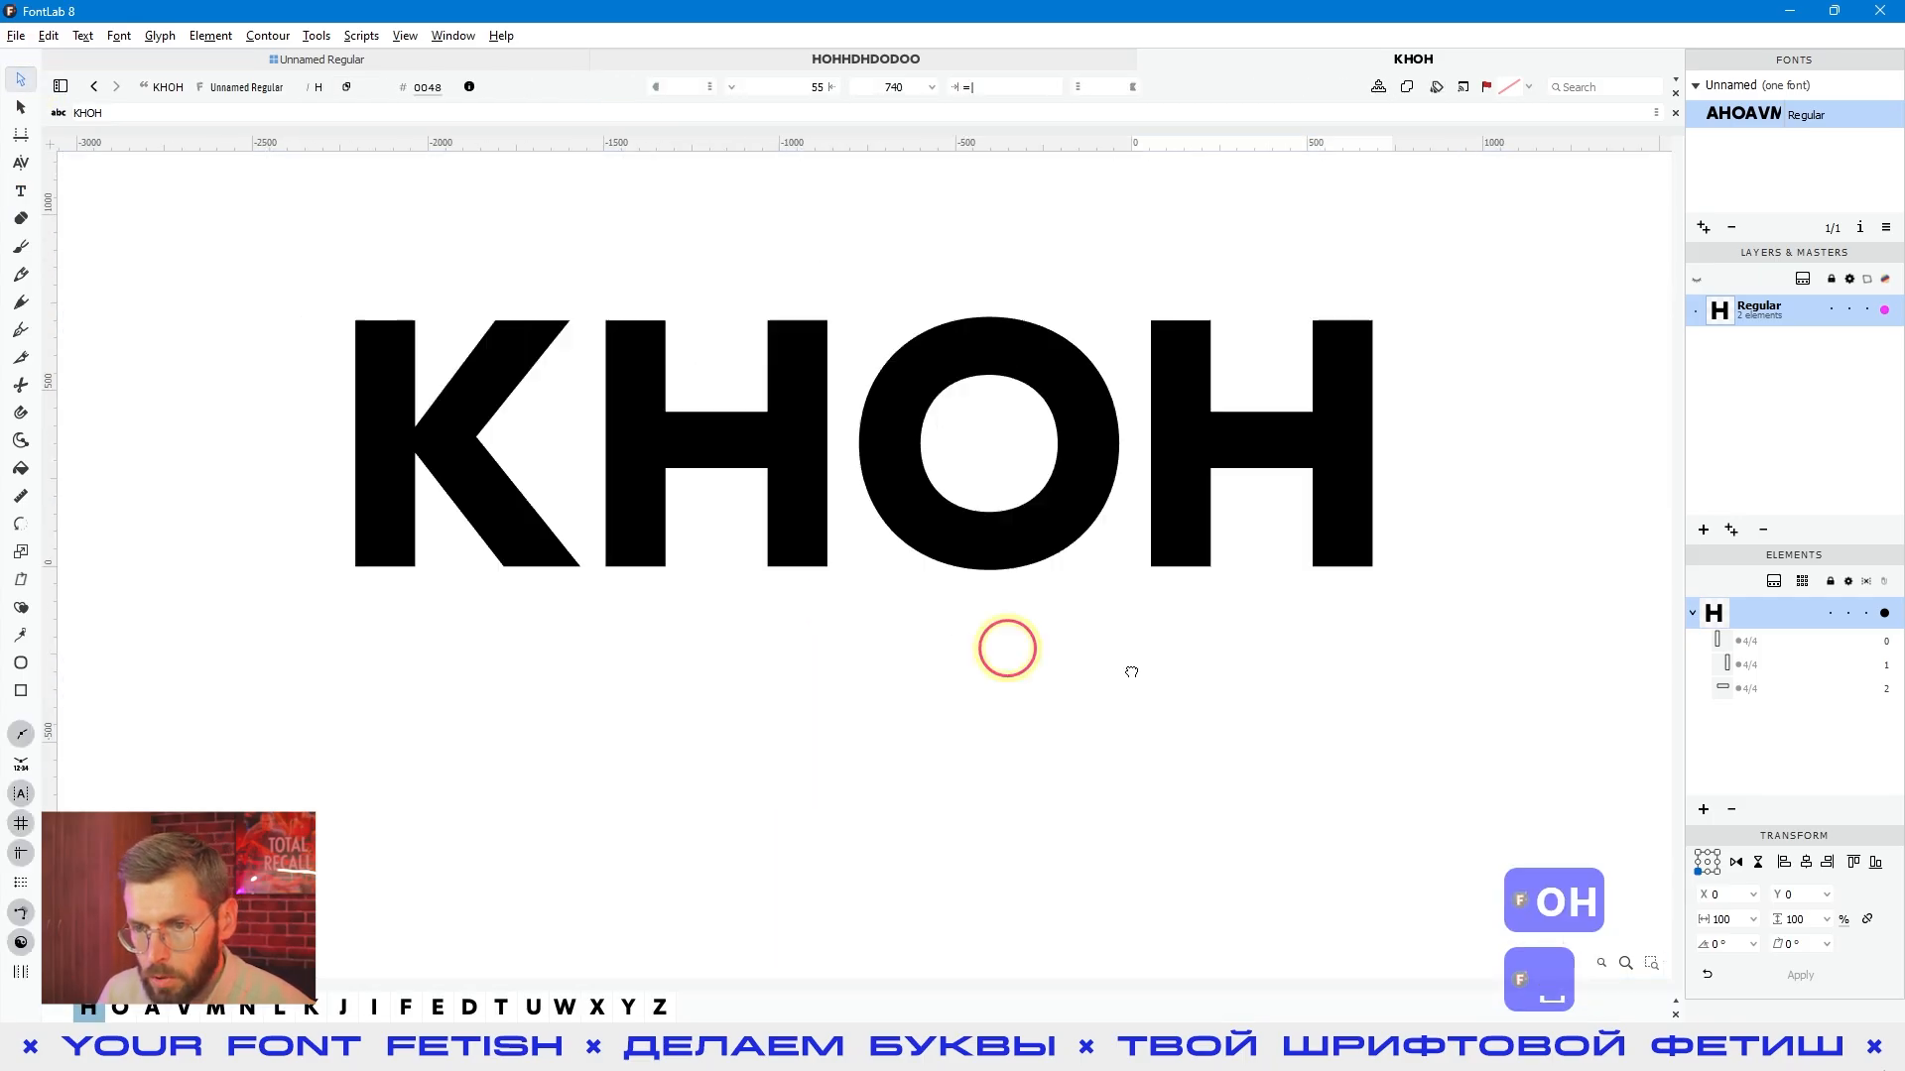
# - Make the K the active glyph, set its right sidebearing to the expression O/2 and preview the spacing
pyautogui.click(712, 548)
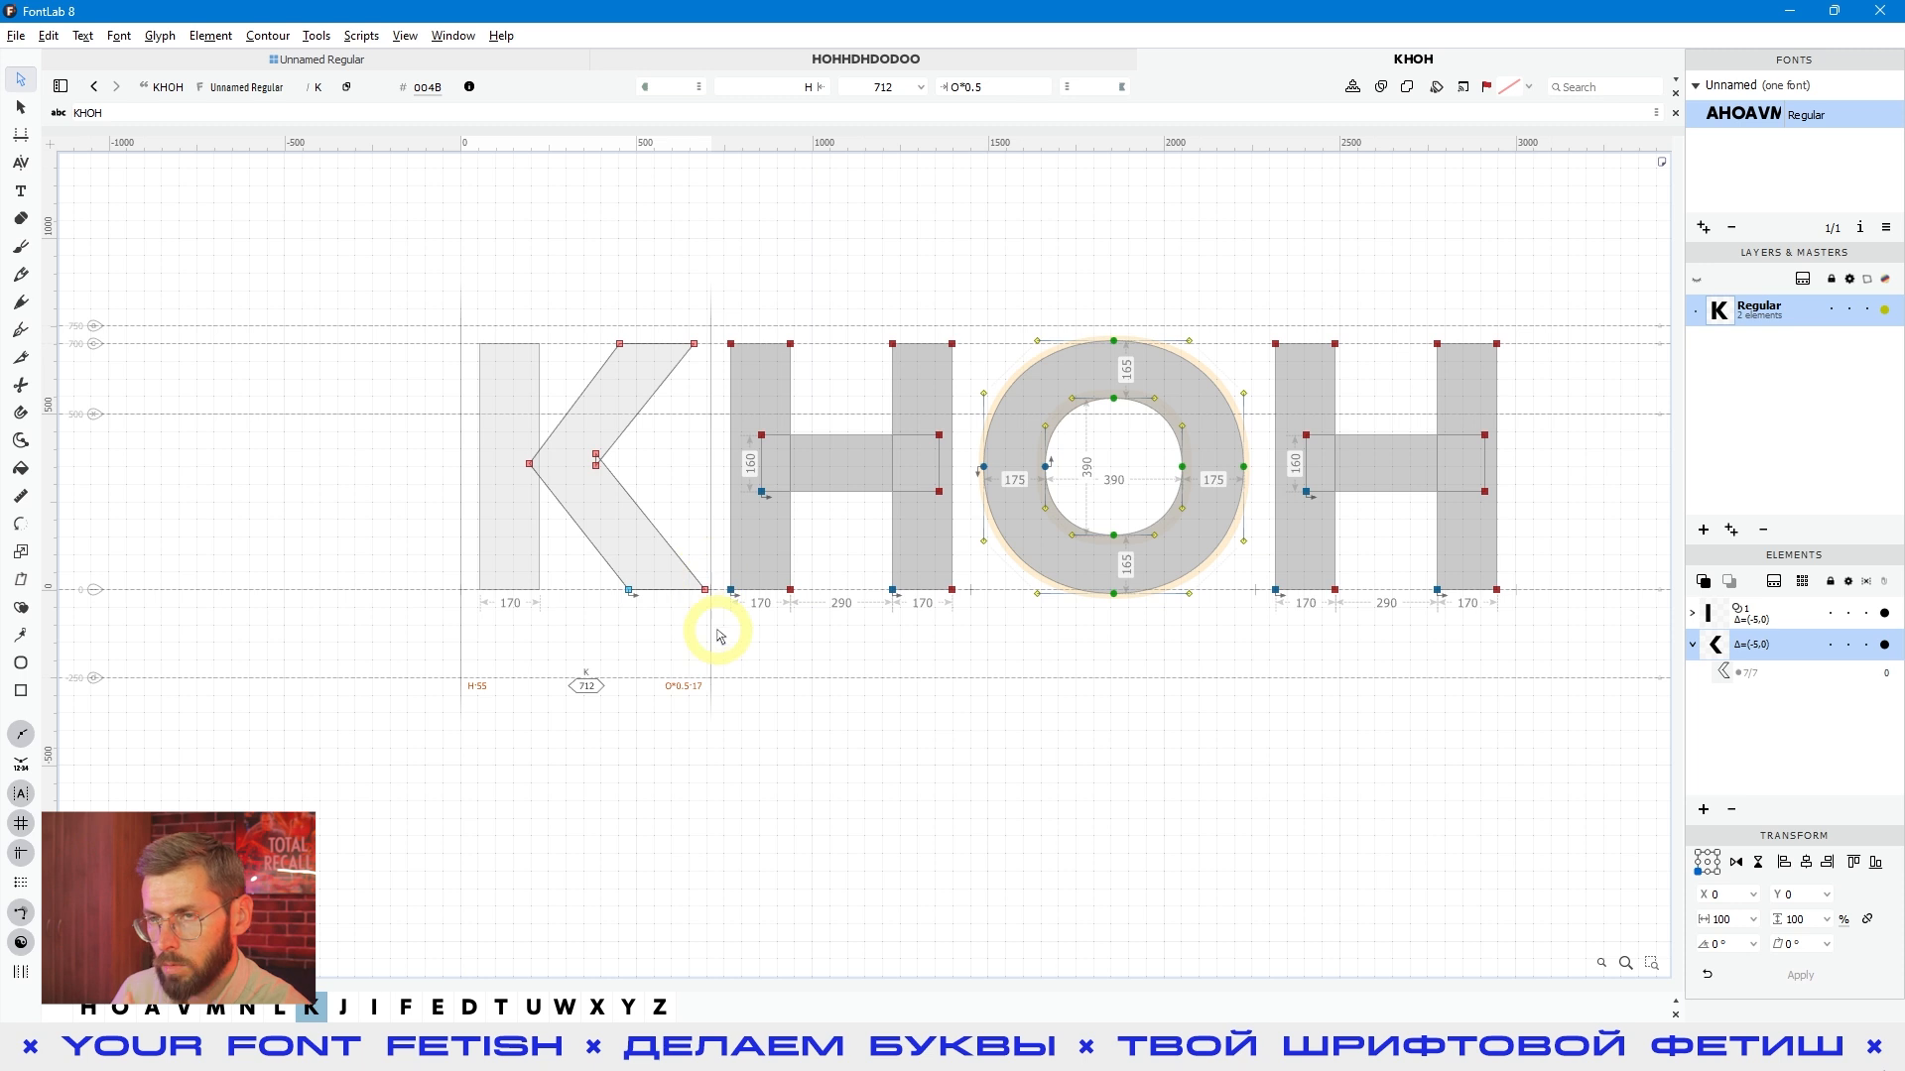
pyautogui.click(960, 87)
pyautogui.write('/2')
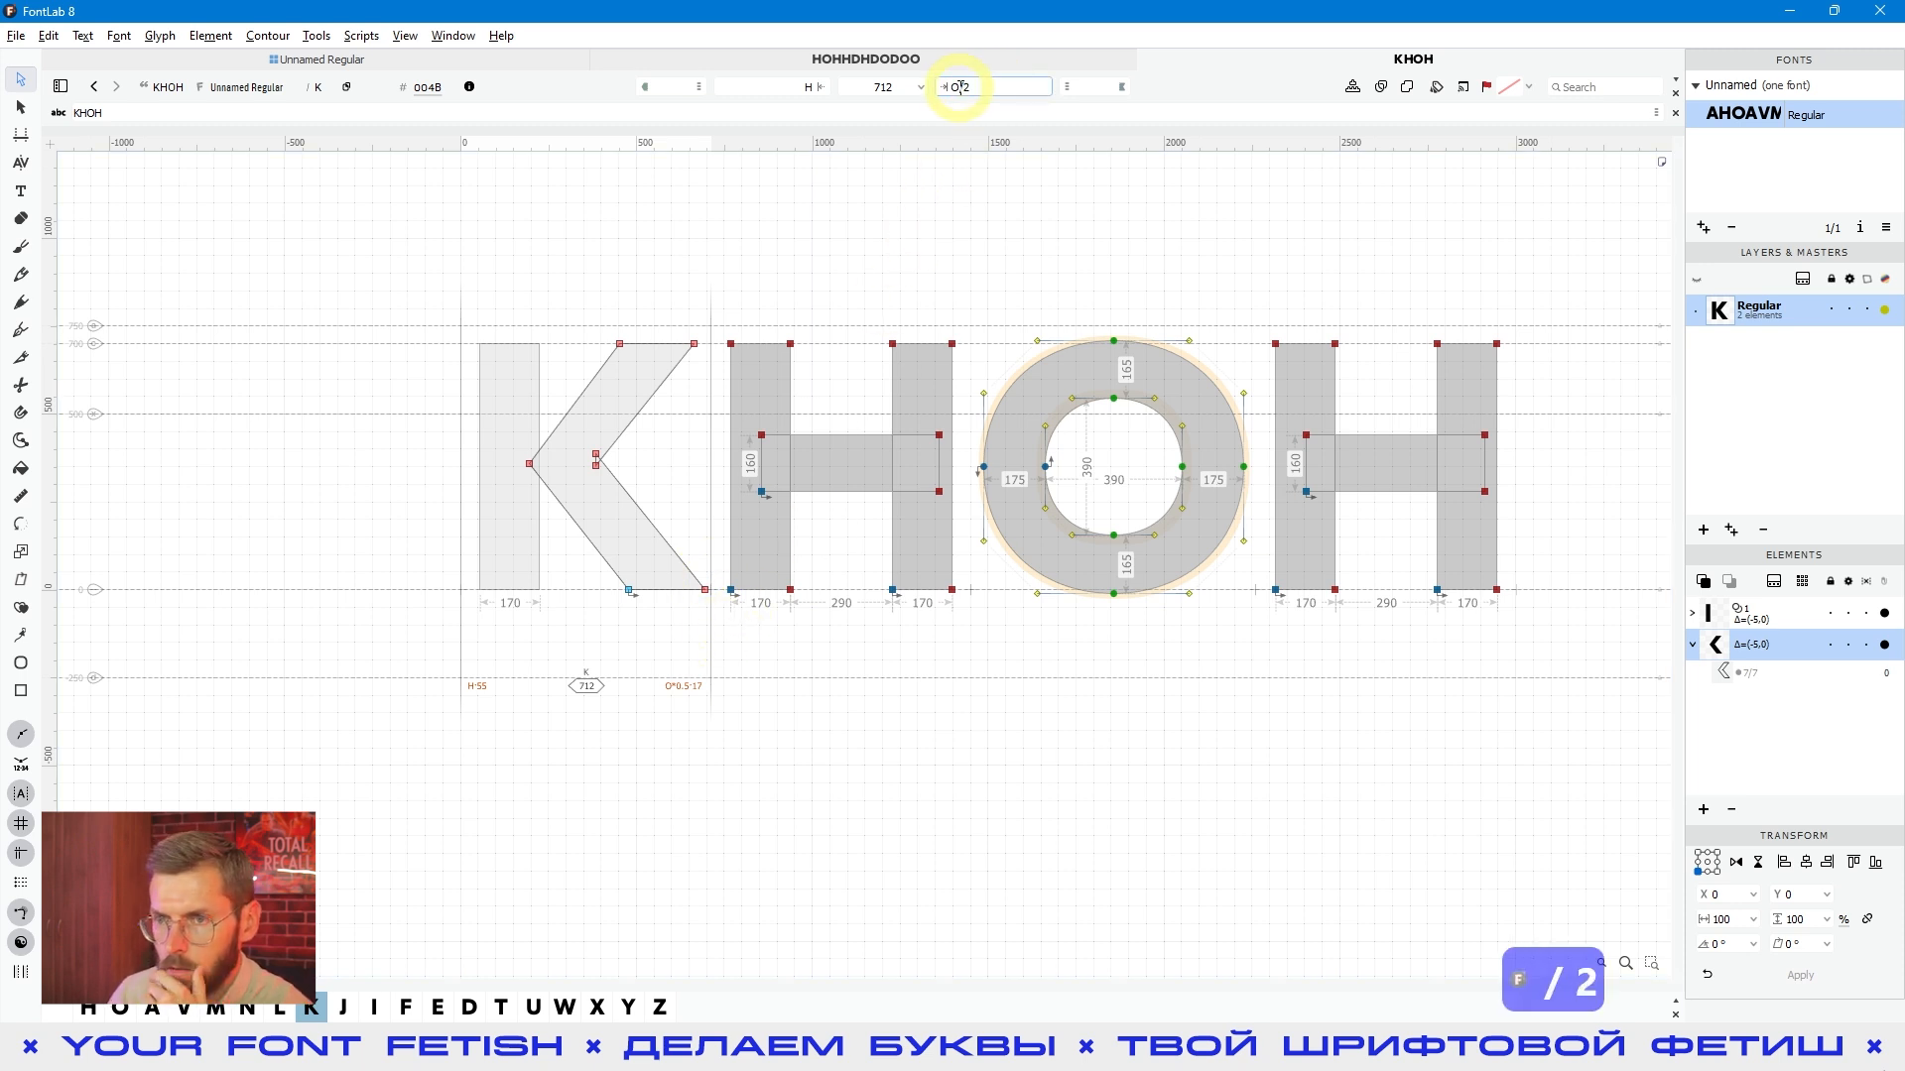
pyautogui.press('Return')
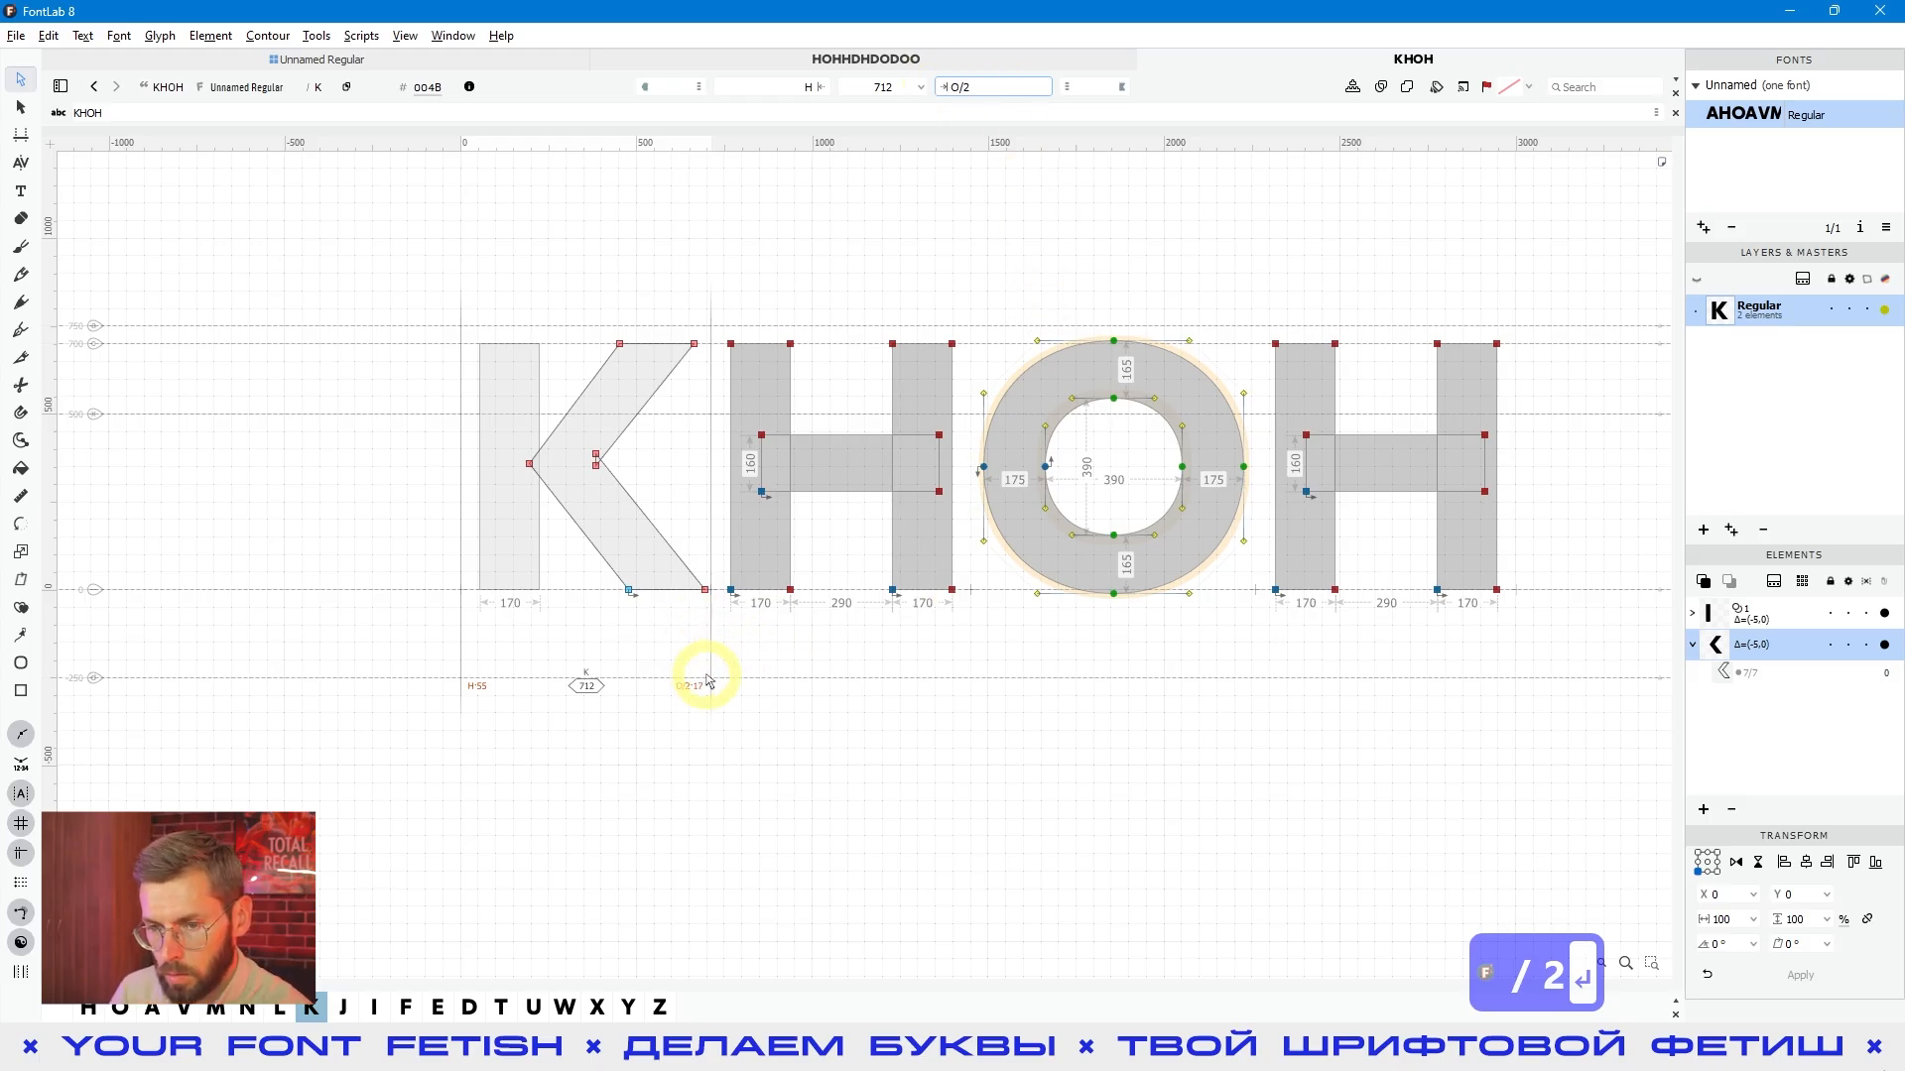
pyautogui.click(948, 712)
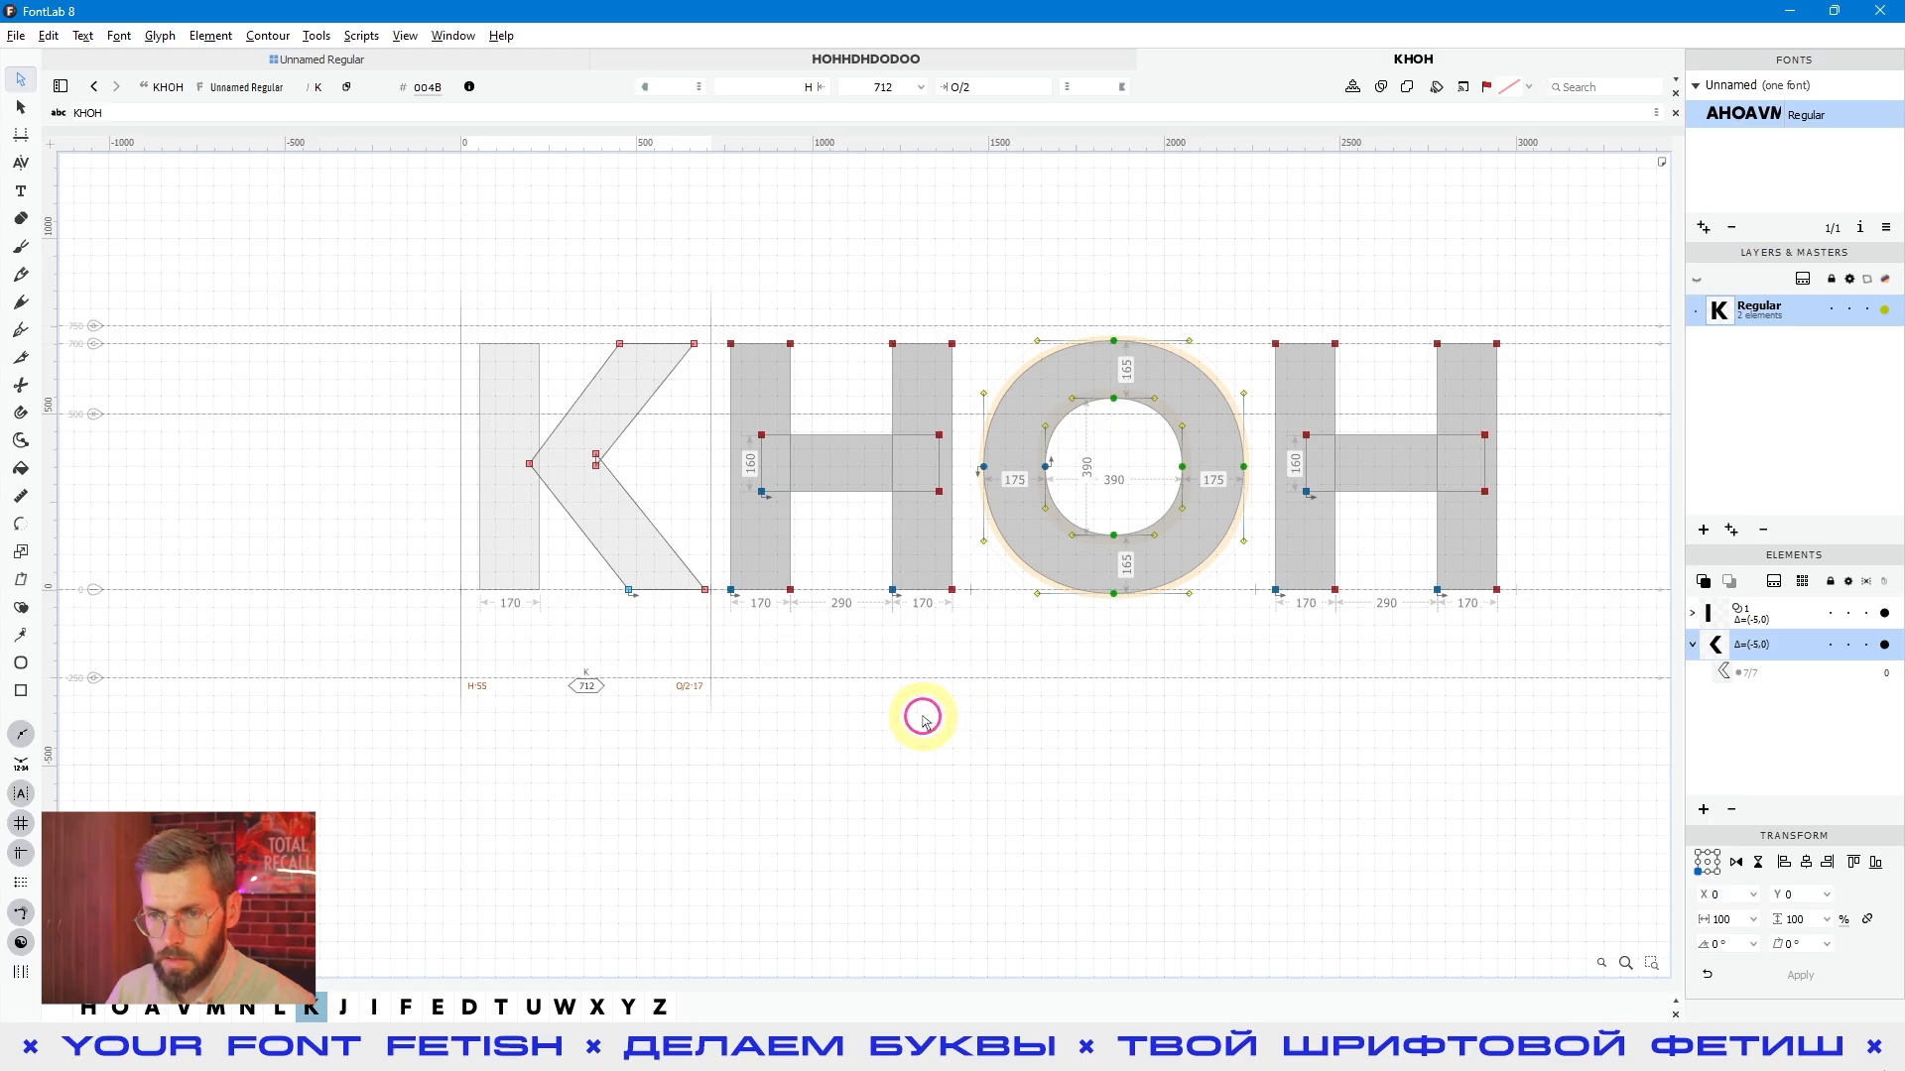
pyautogui.press('space')
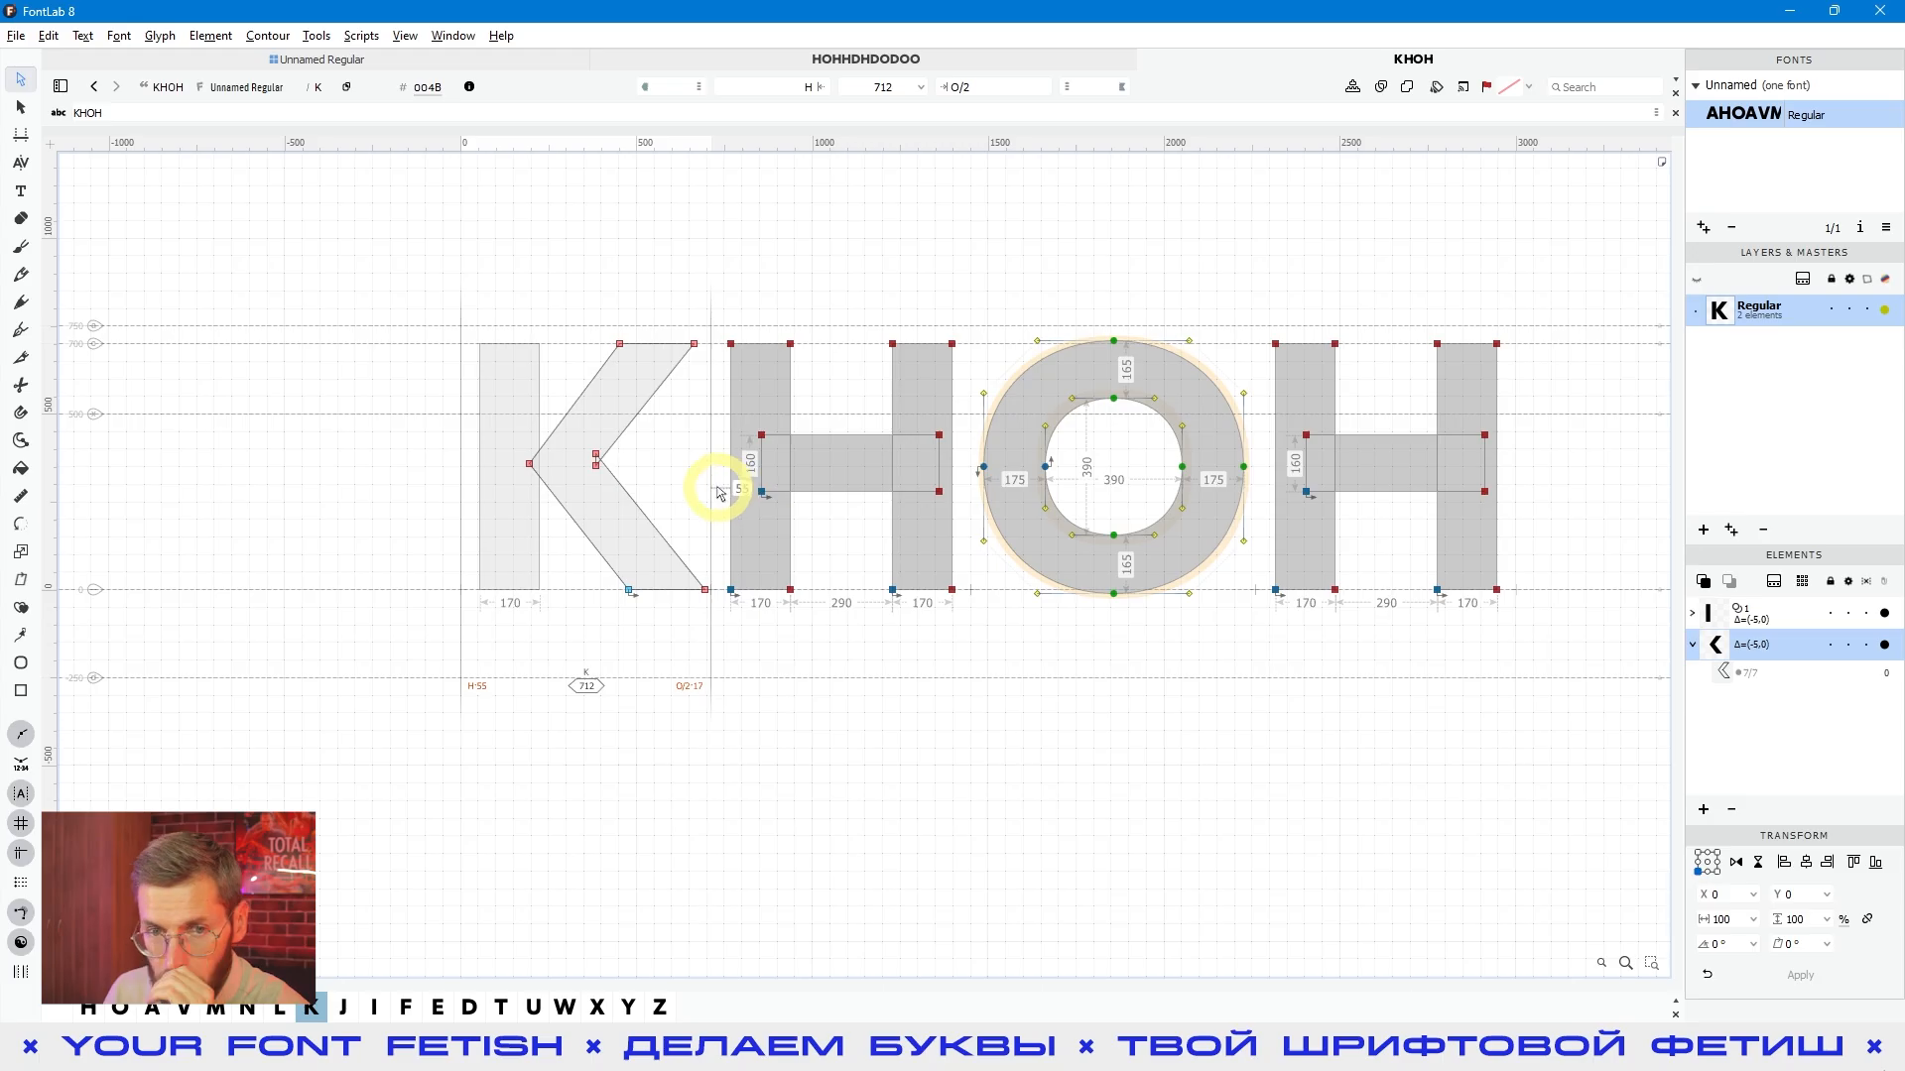
# - Add TH to the end of the text line so it reads KHOHTH
pyautogui.click(21, 188)
pyautogui.click(1521, 451)
pyautogui.write('TH')
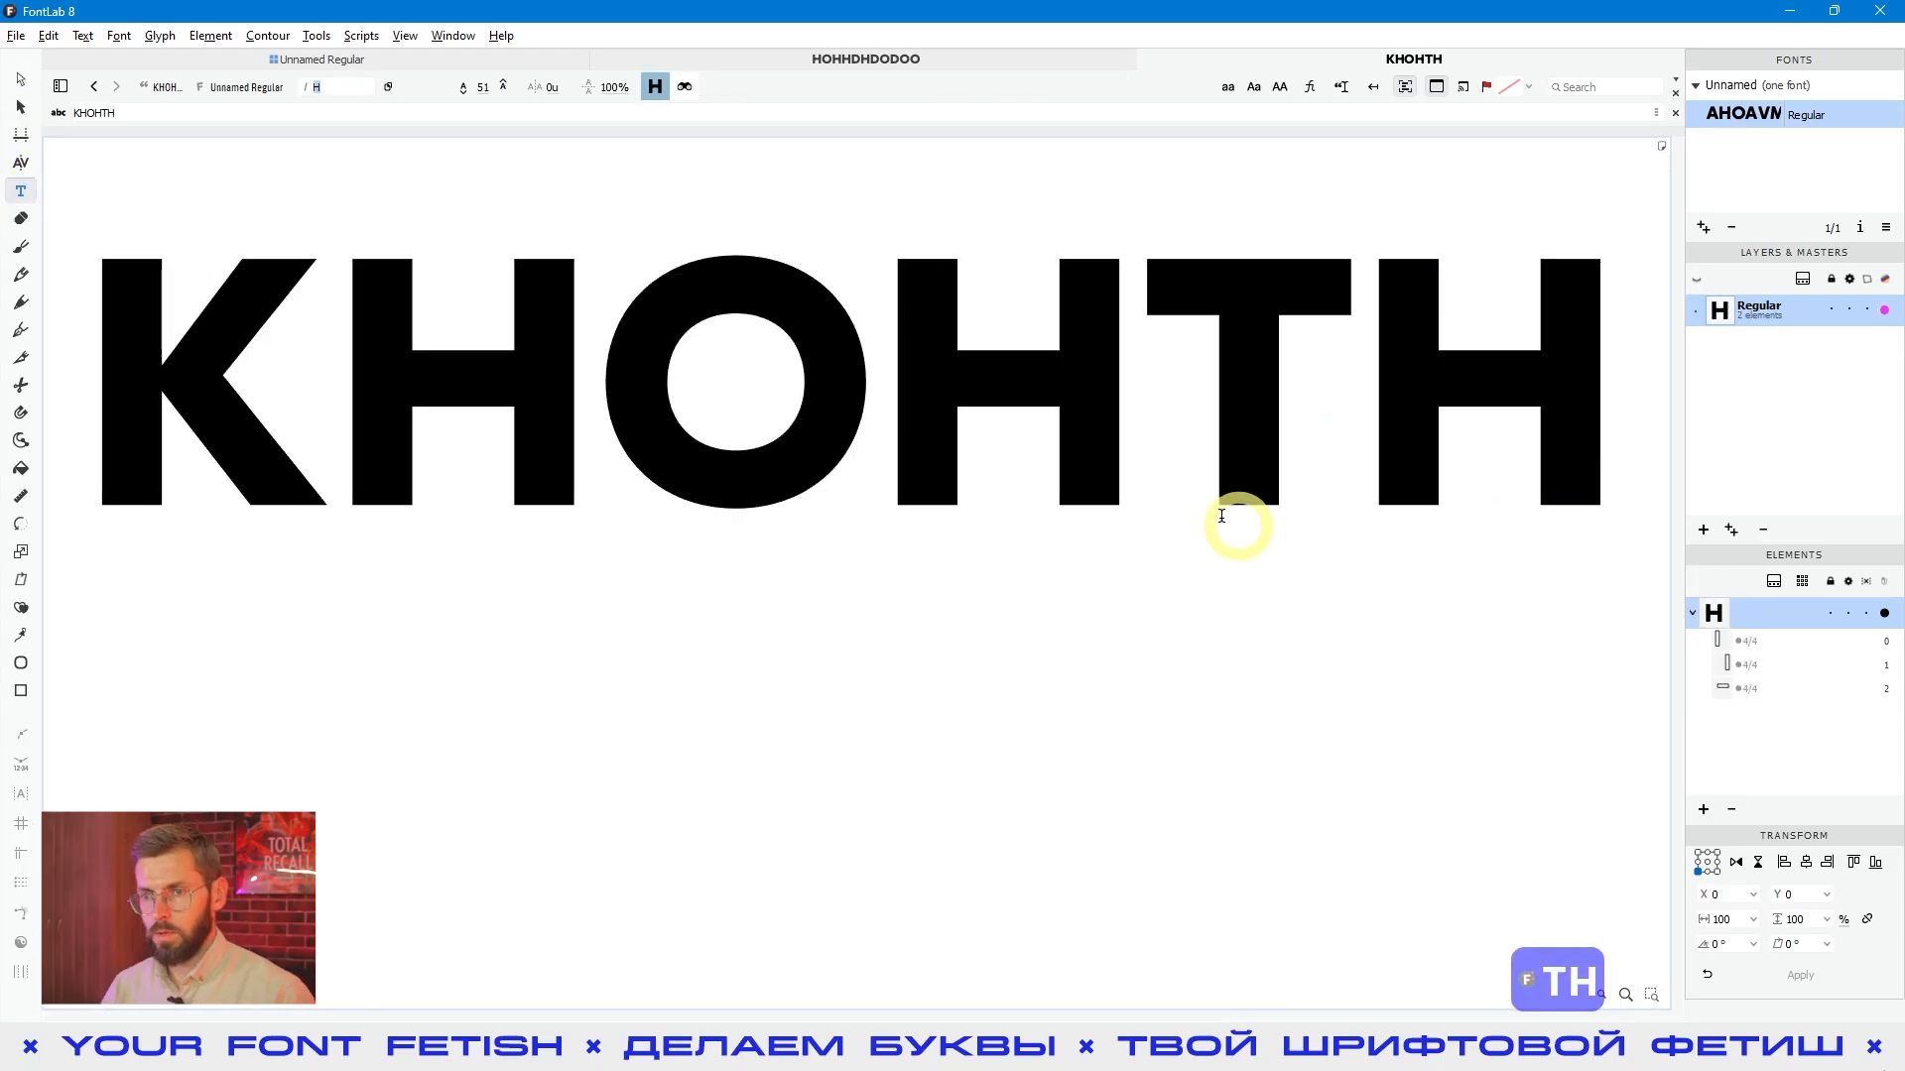
pyautogui.hscroll(1, 1328, 466)
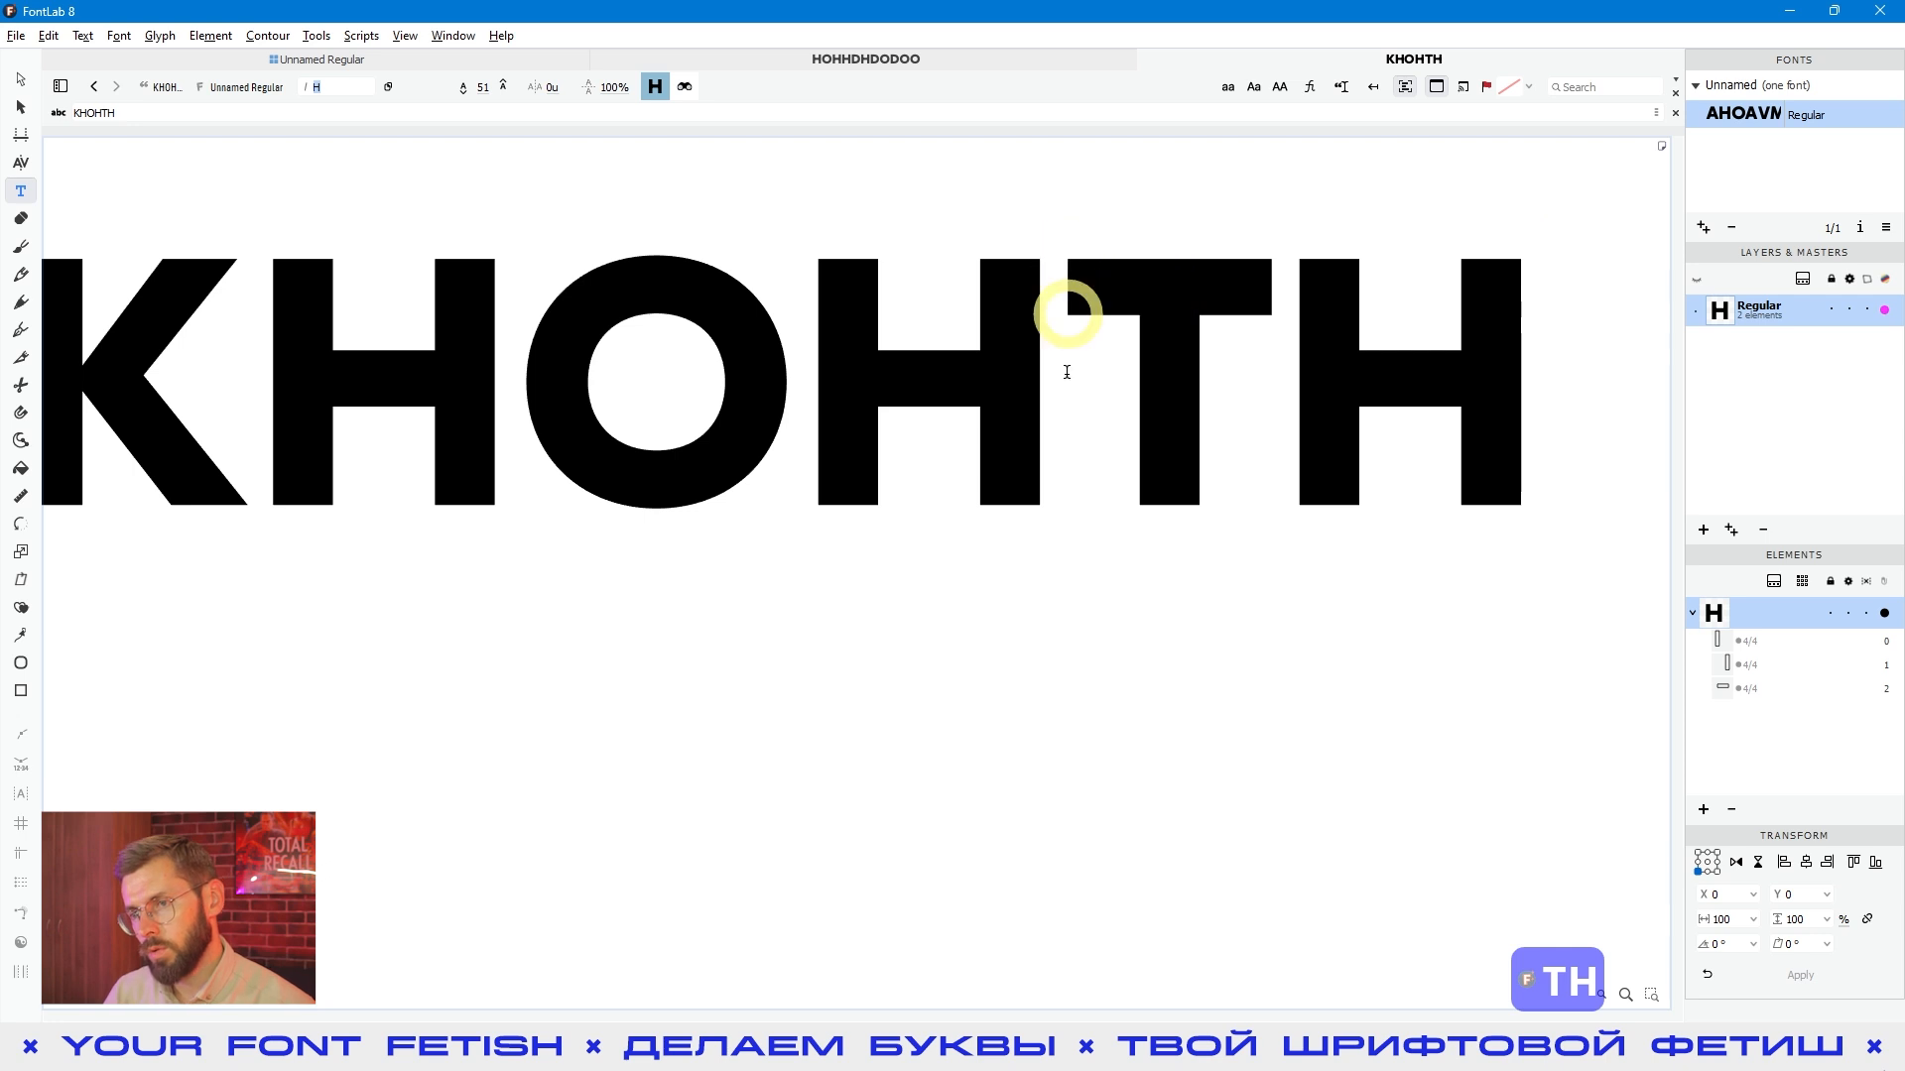
# - Make the T the active glyph, preview its spacing and examine its left sidebearing expression
pyautogui.click(22, 80)
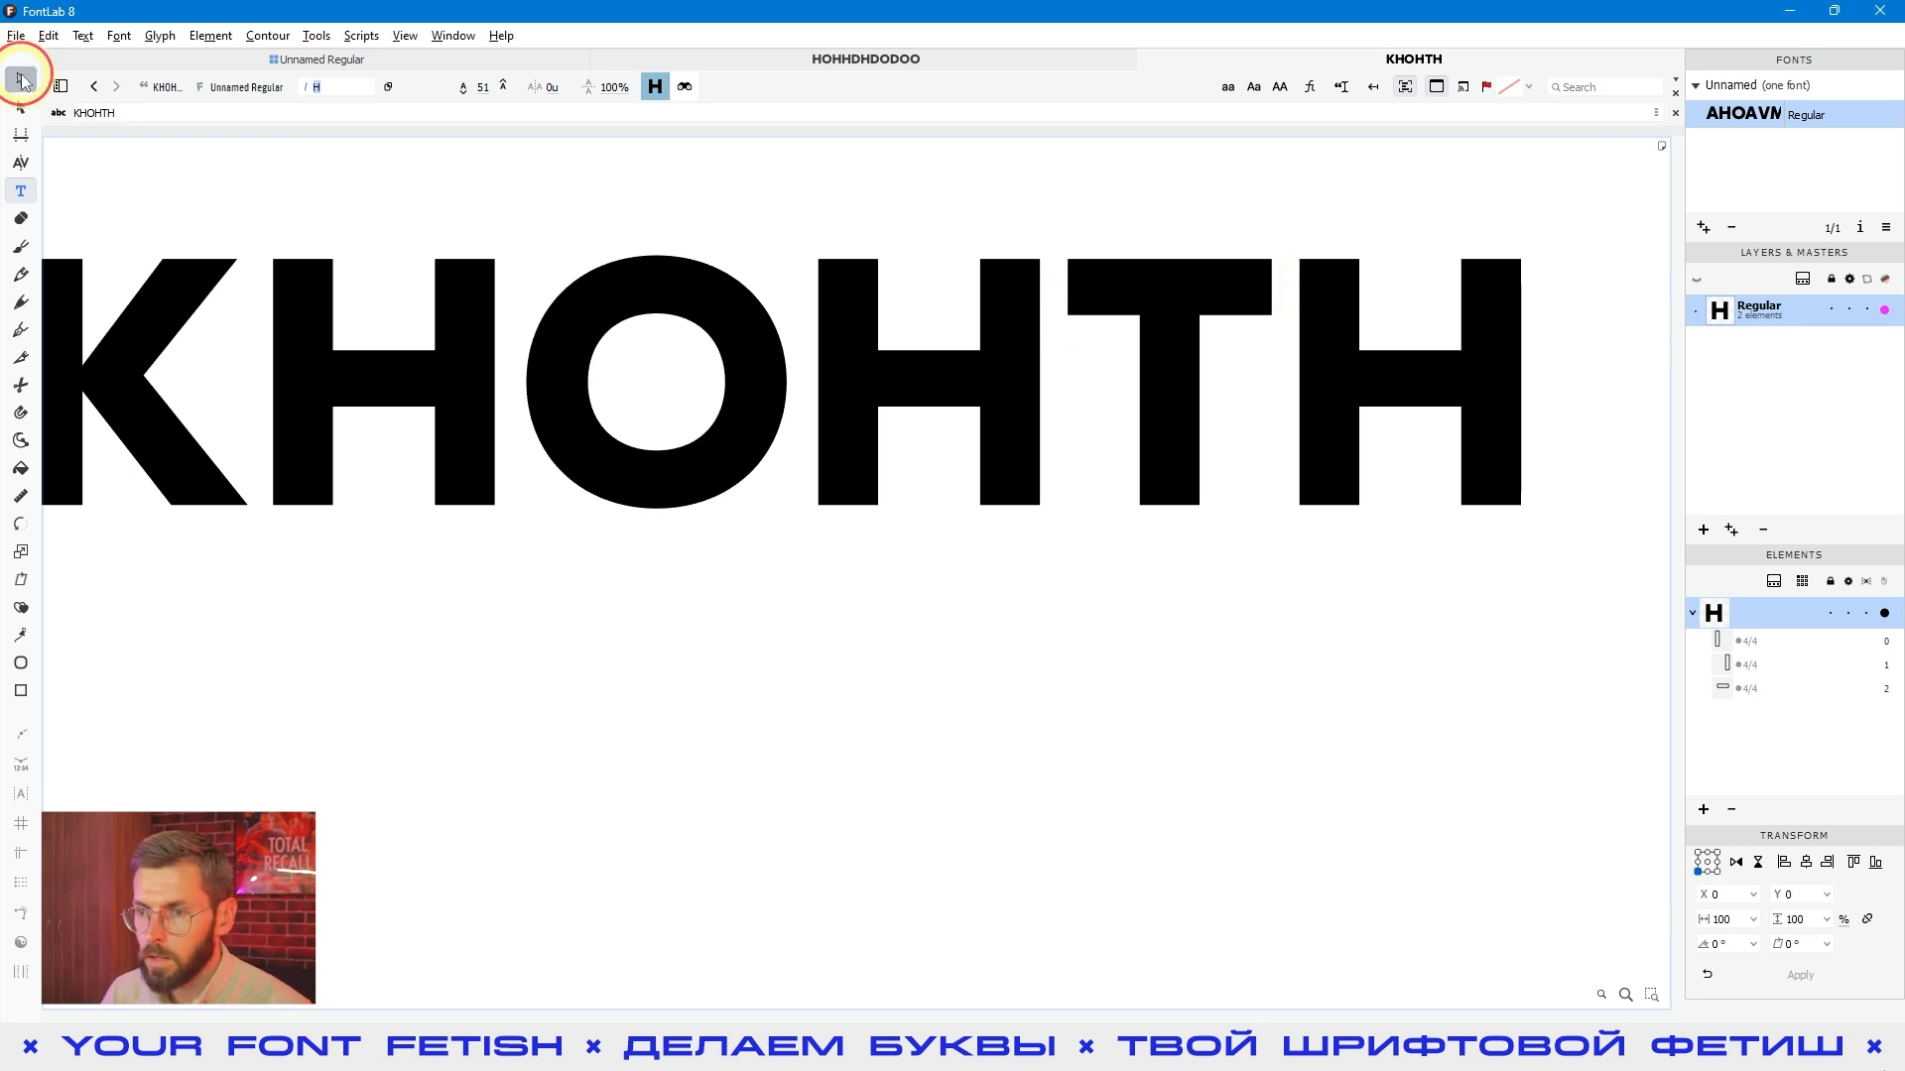
pyautogui.doubleClick(1085, 430)
pyautogui.press('space')
pyautogui.moveTo(1284, 524); pyautogui.dragTo(1076, 553)
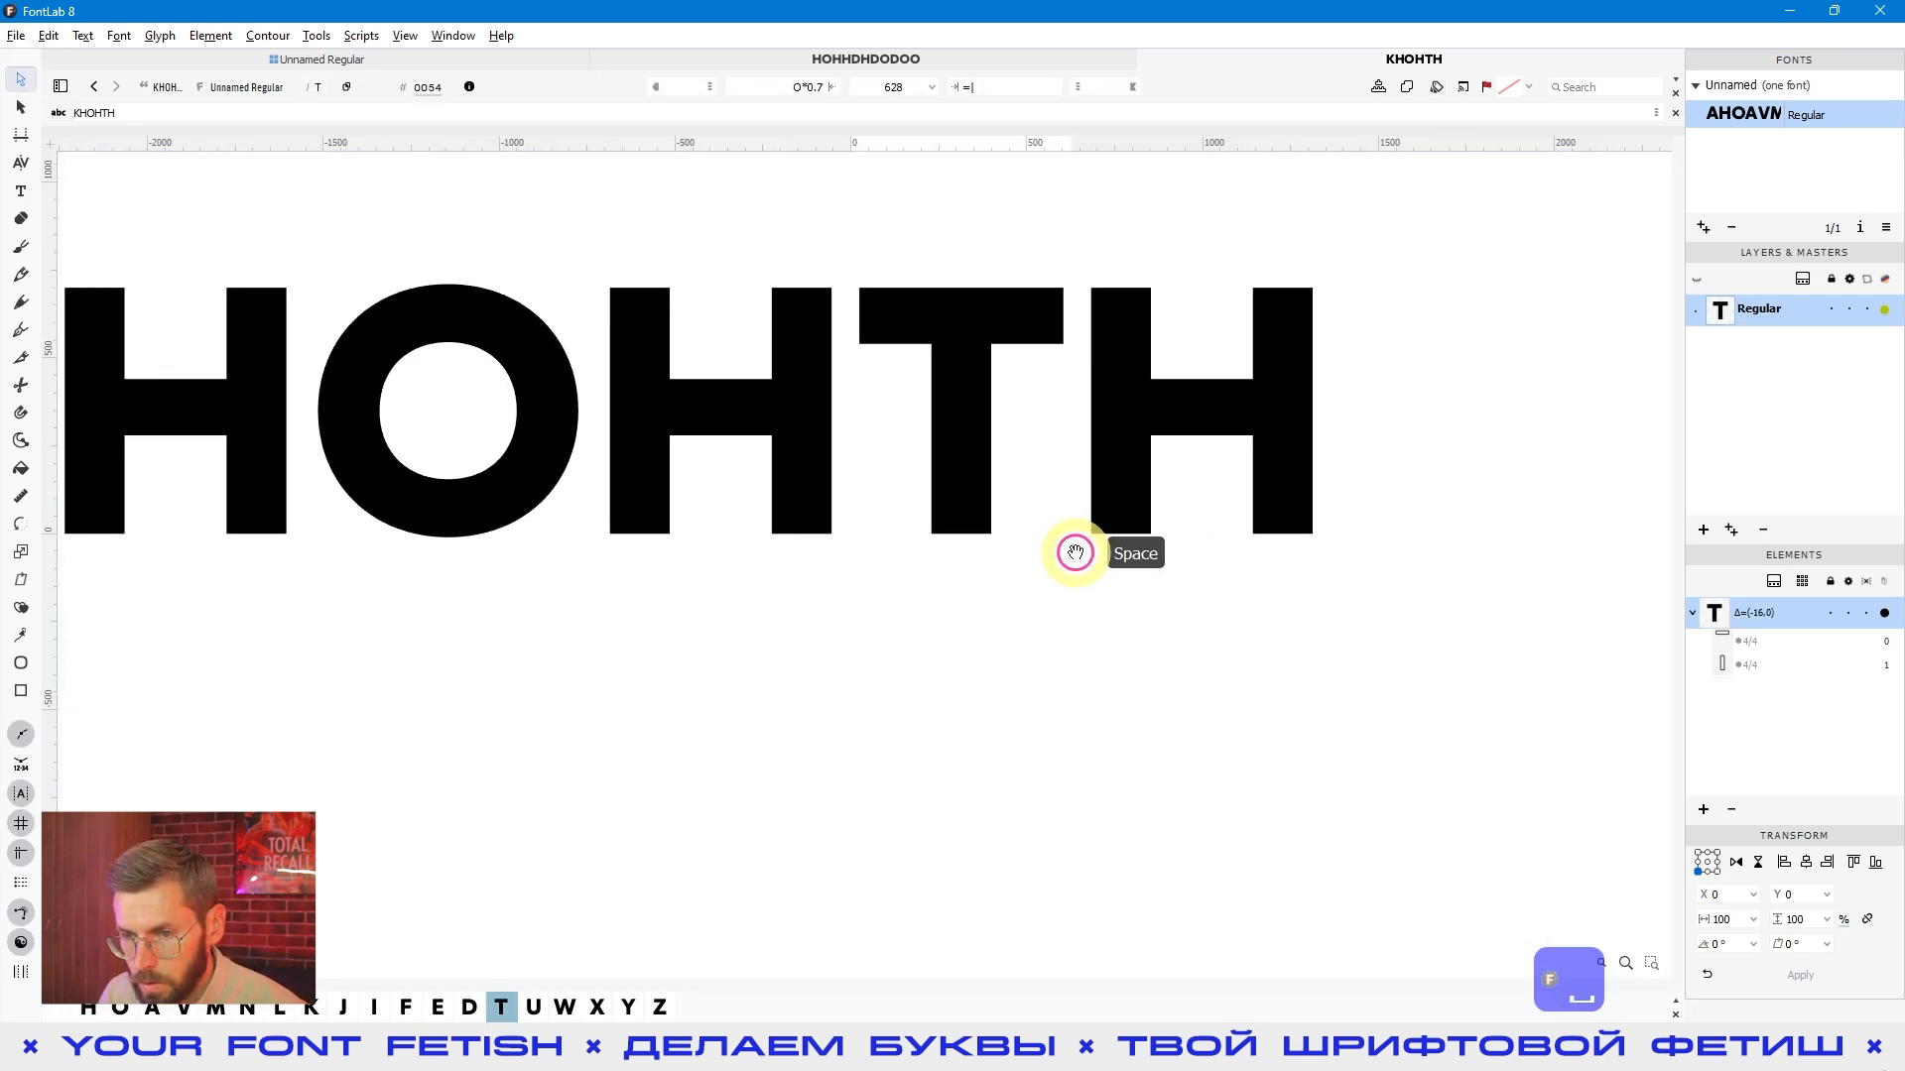
pyautogui.click(796, 87)
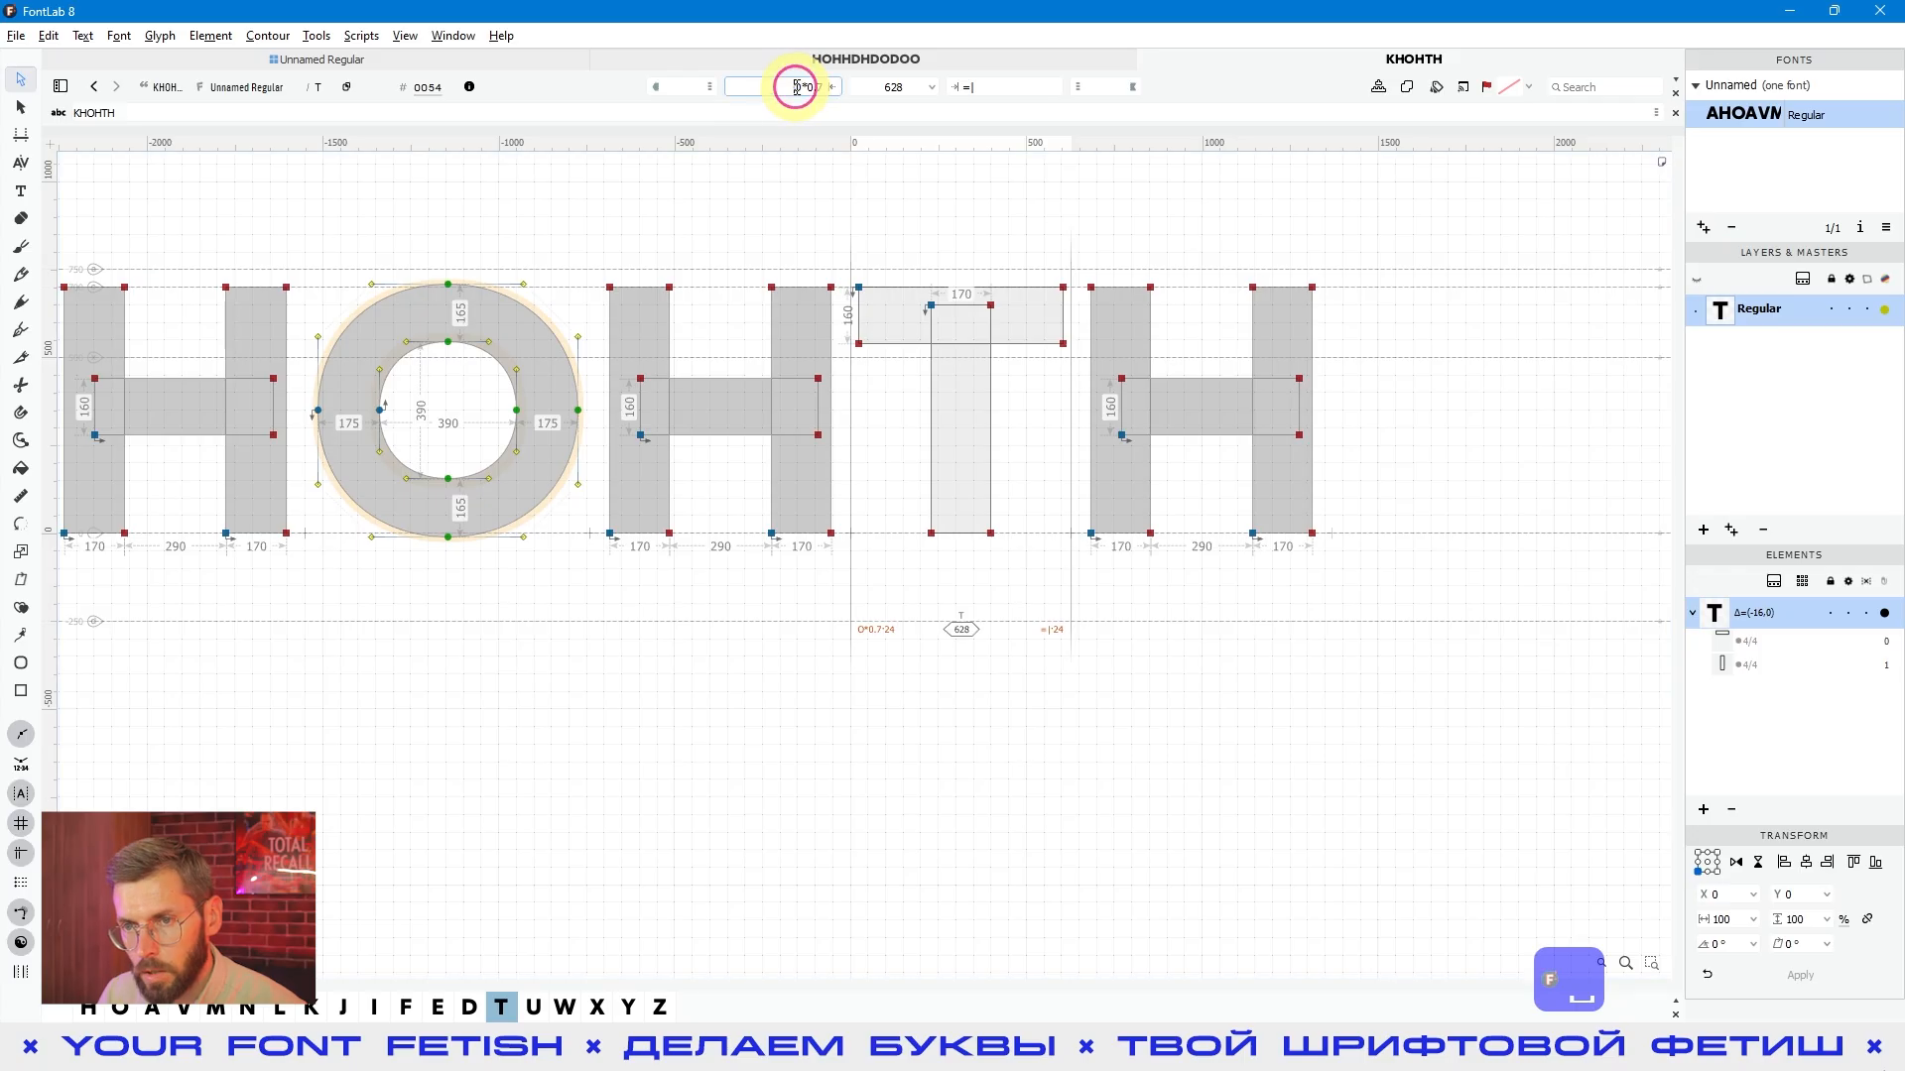
pyautogui.click(901, 539)
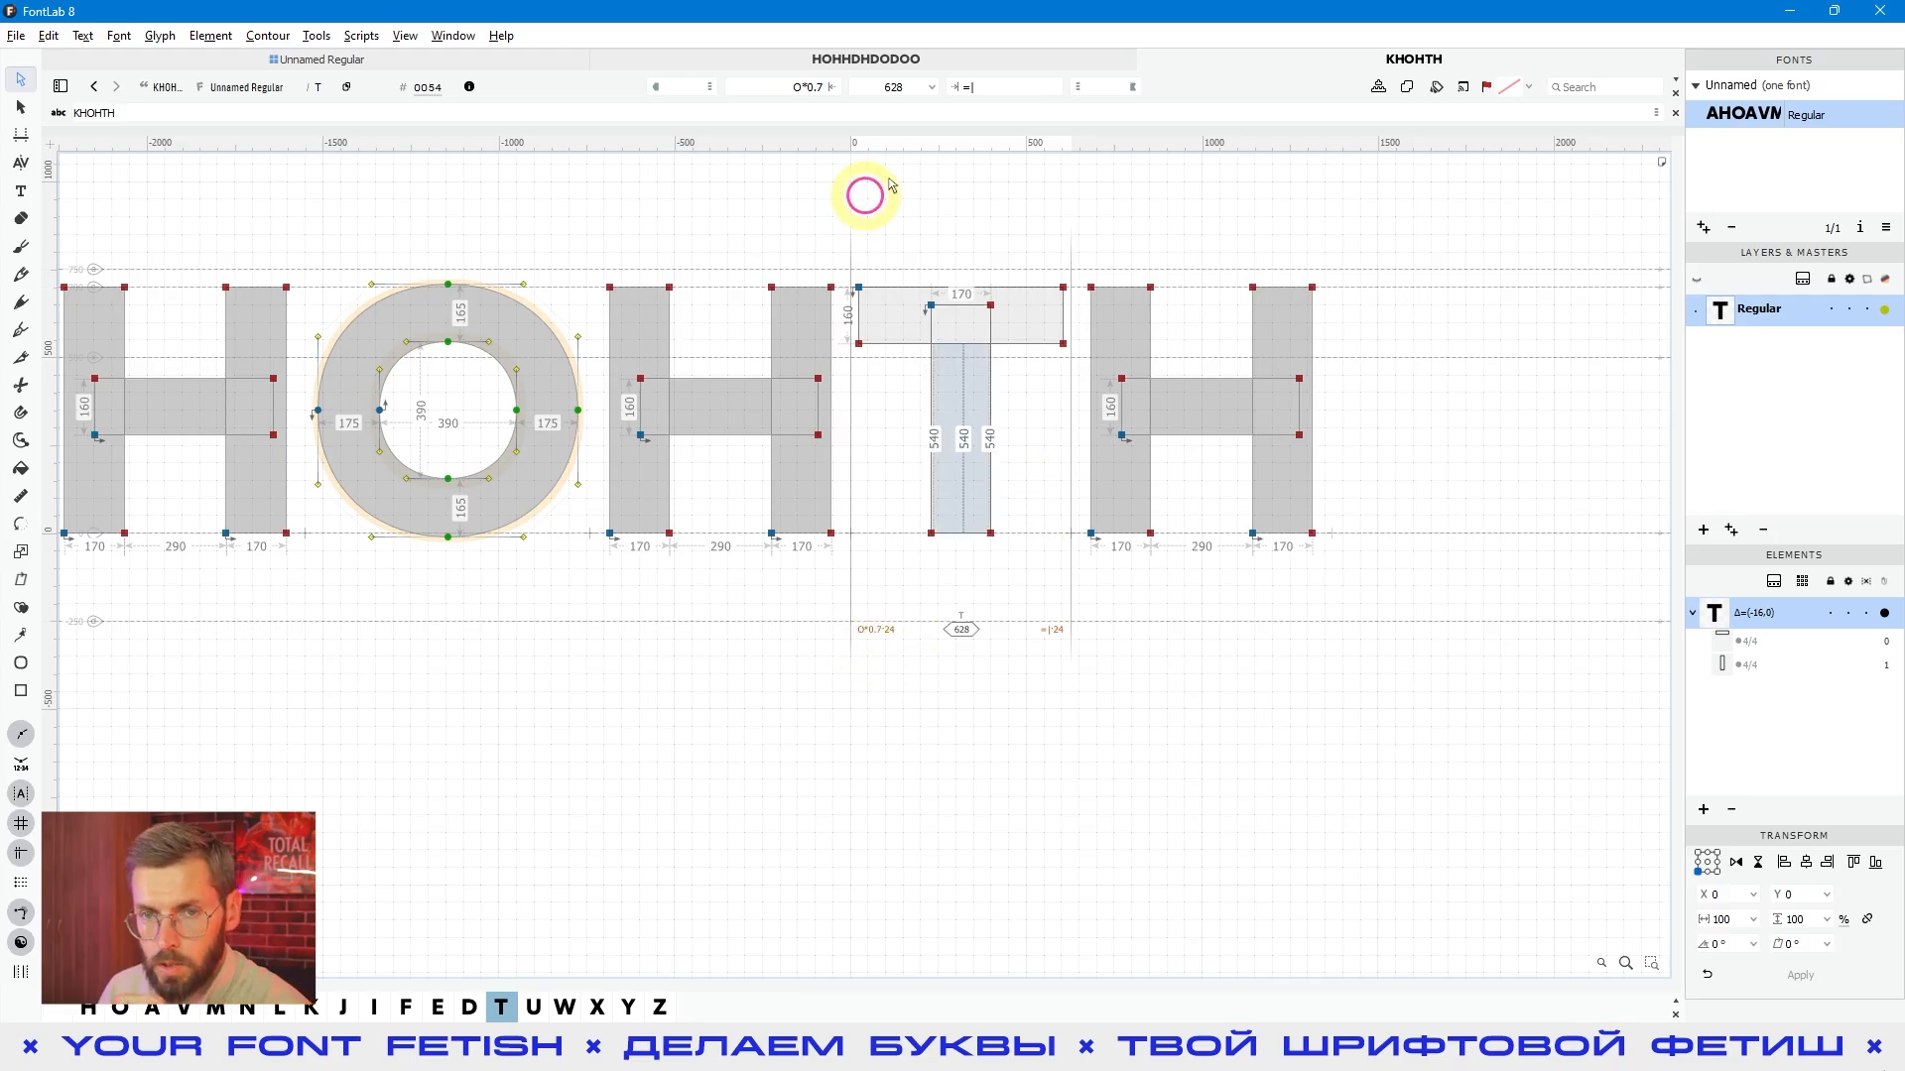
# - Append a Z to the text line, make it the active glyph and examine its left sidebearing expression
pyautogui.click(315, 110)
pyautogui.write('Z')
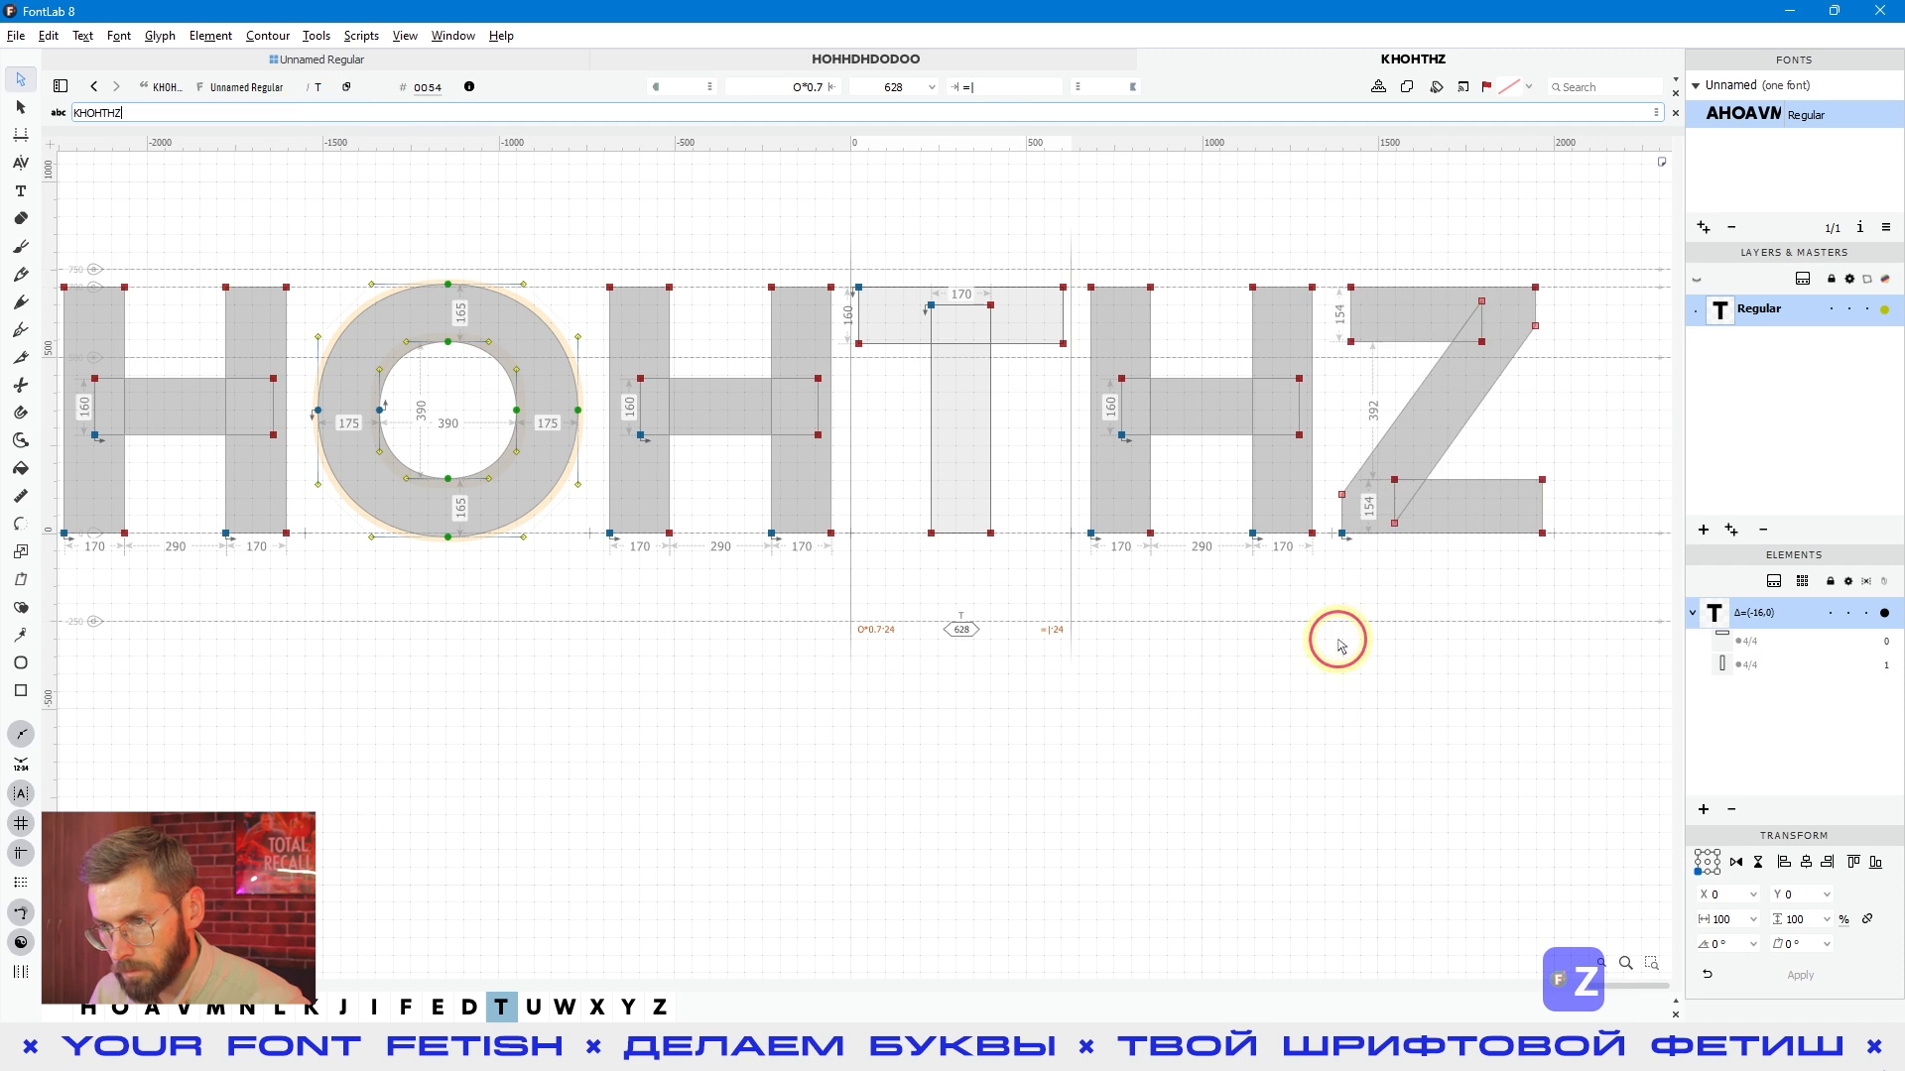
pyautogui.click(1414, 582)
pyautogui.moveTo(1439, 585); pyautogui.dragTo(1046, 629)
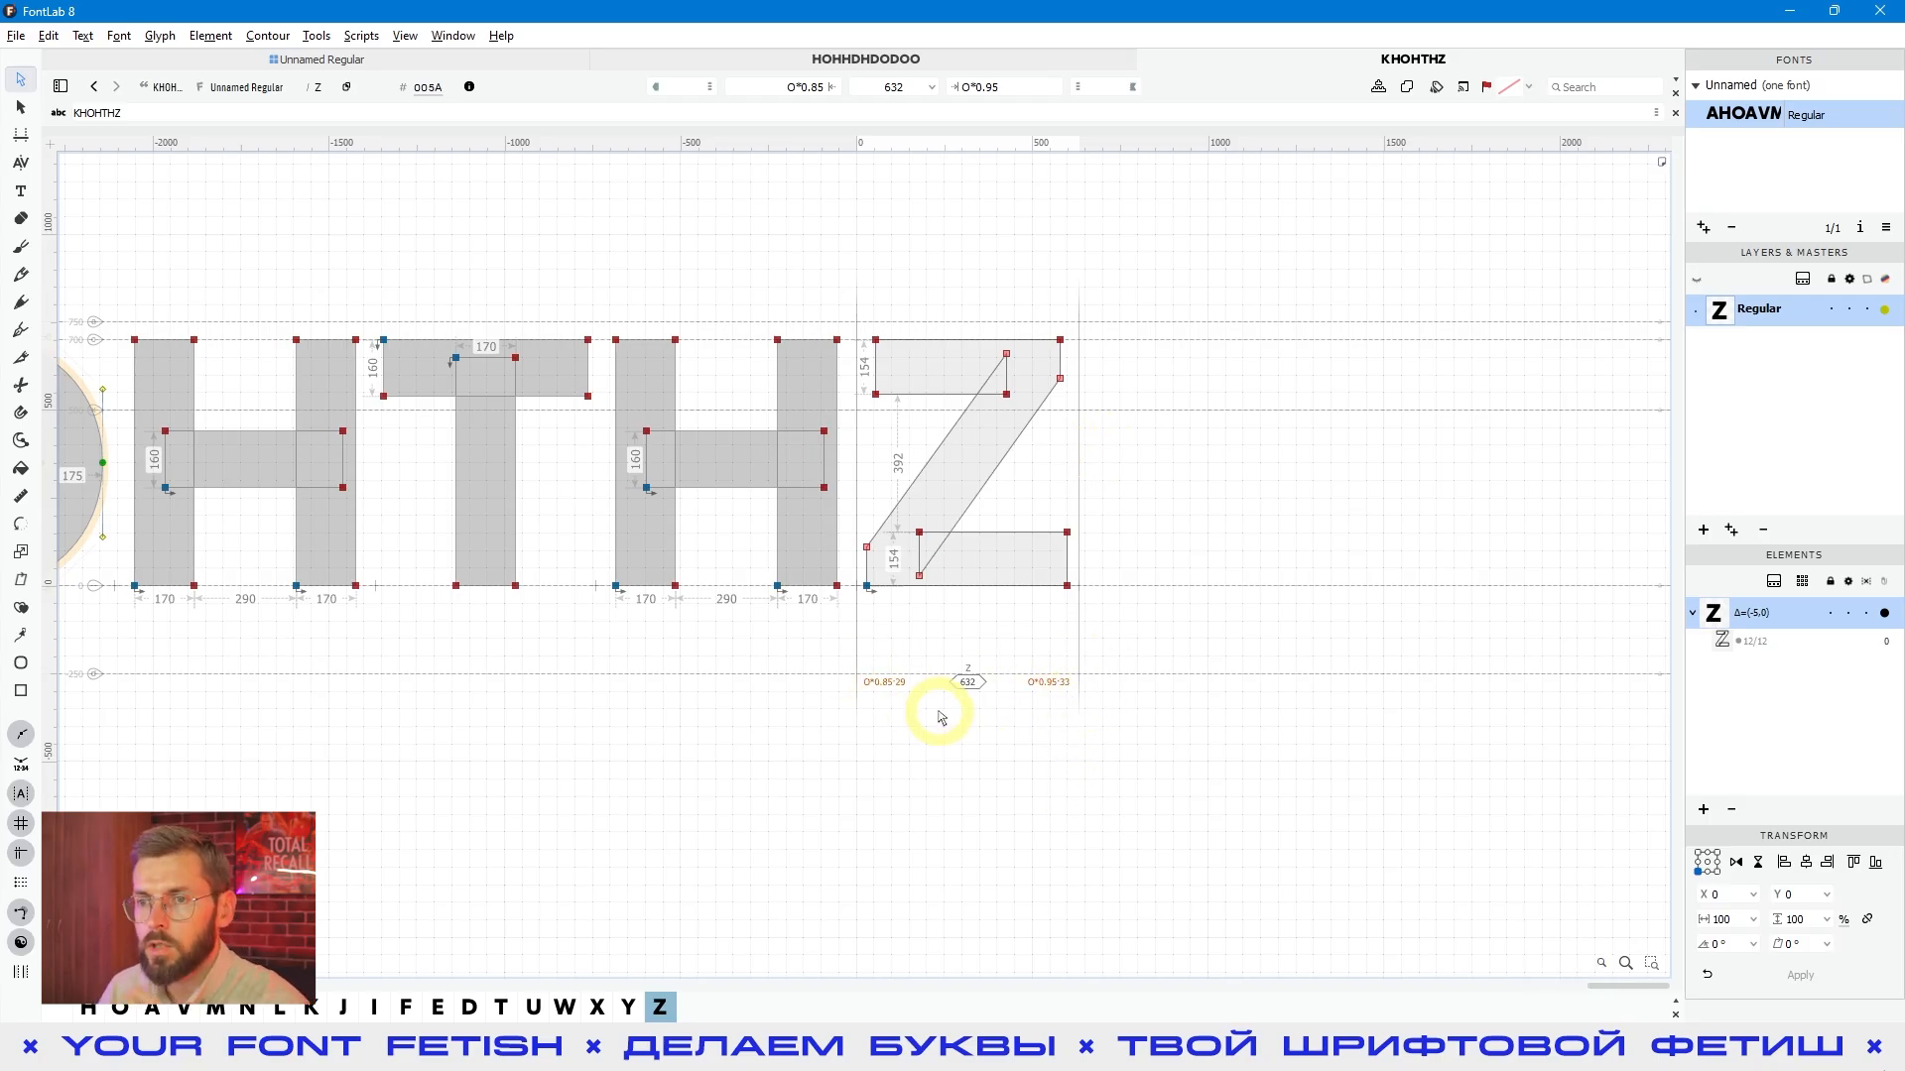
pyautogui.click(779, 86)
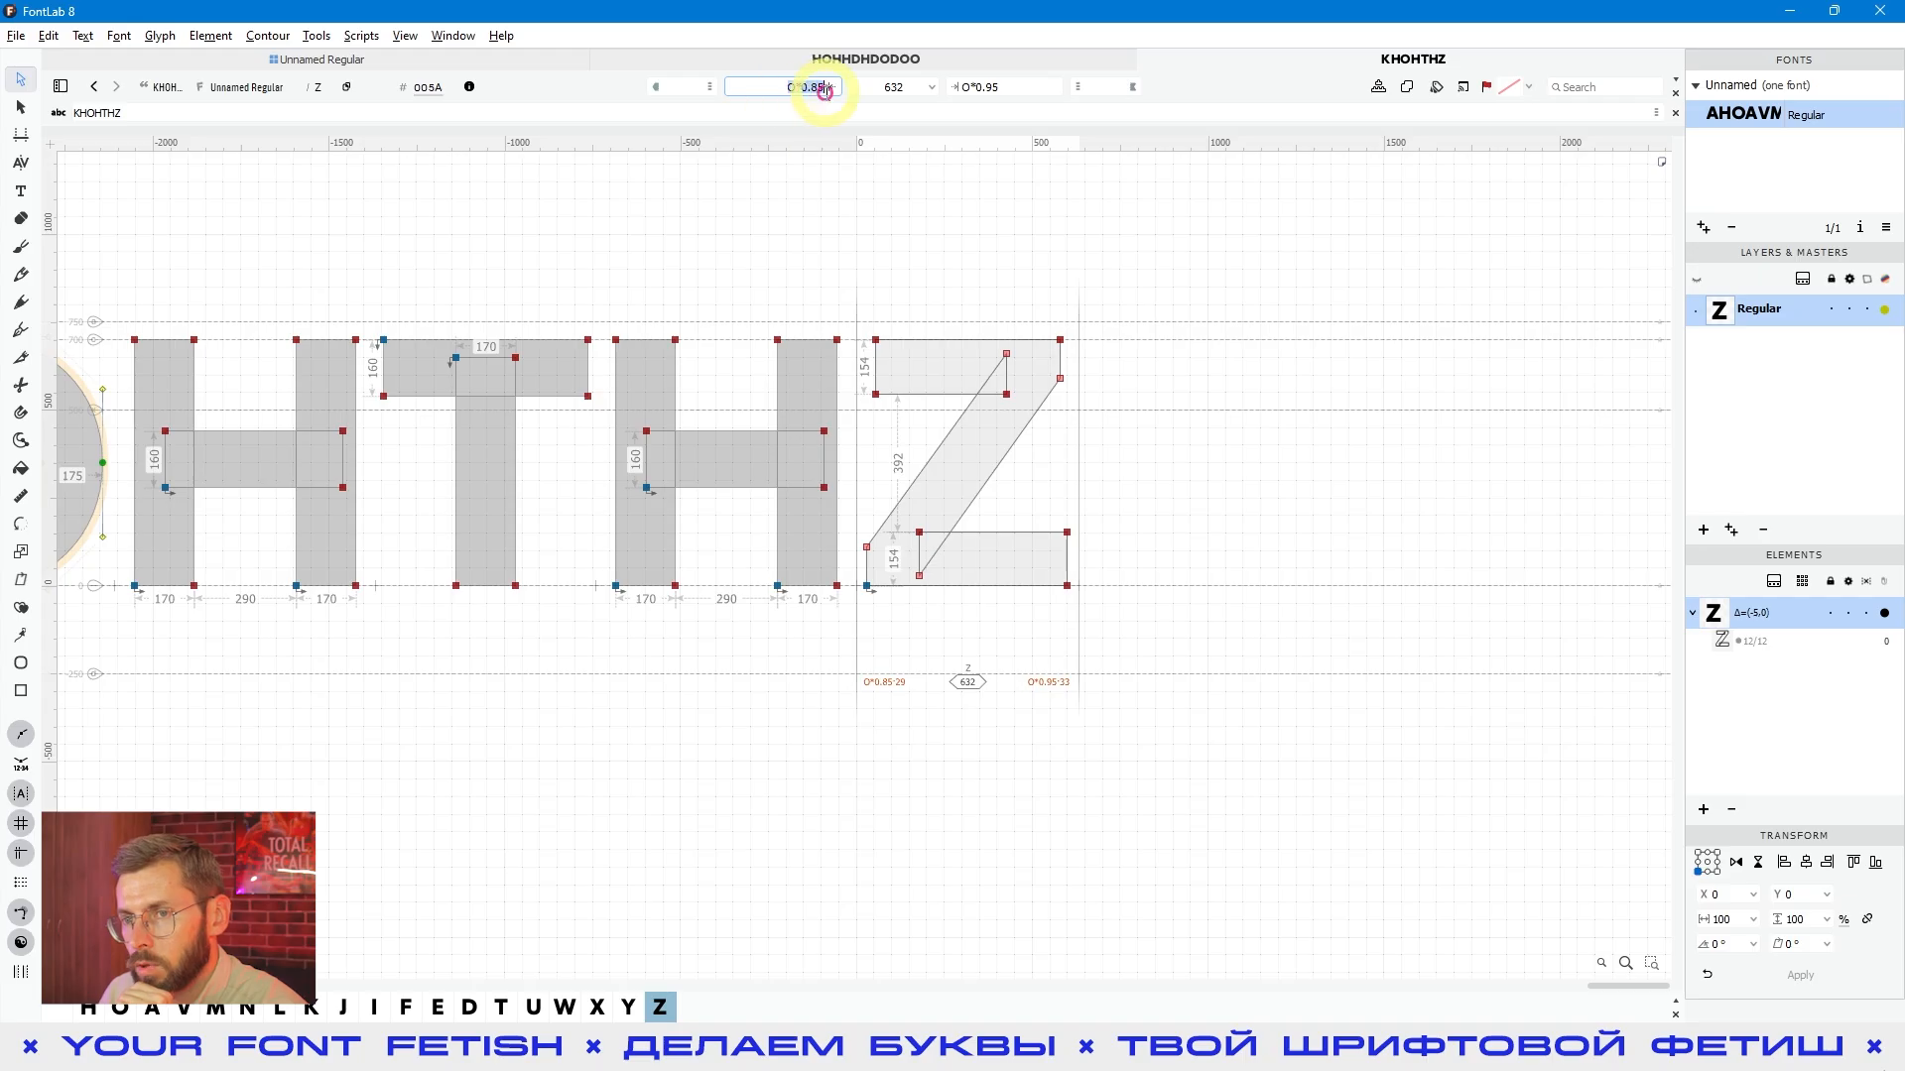
pyautogui.click(1033, 335)
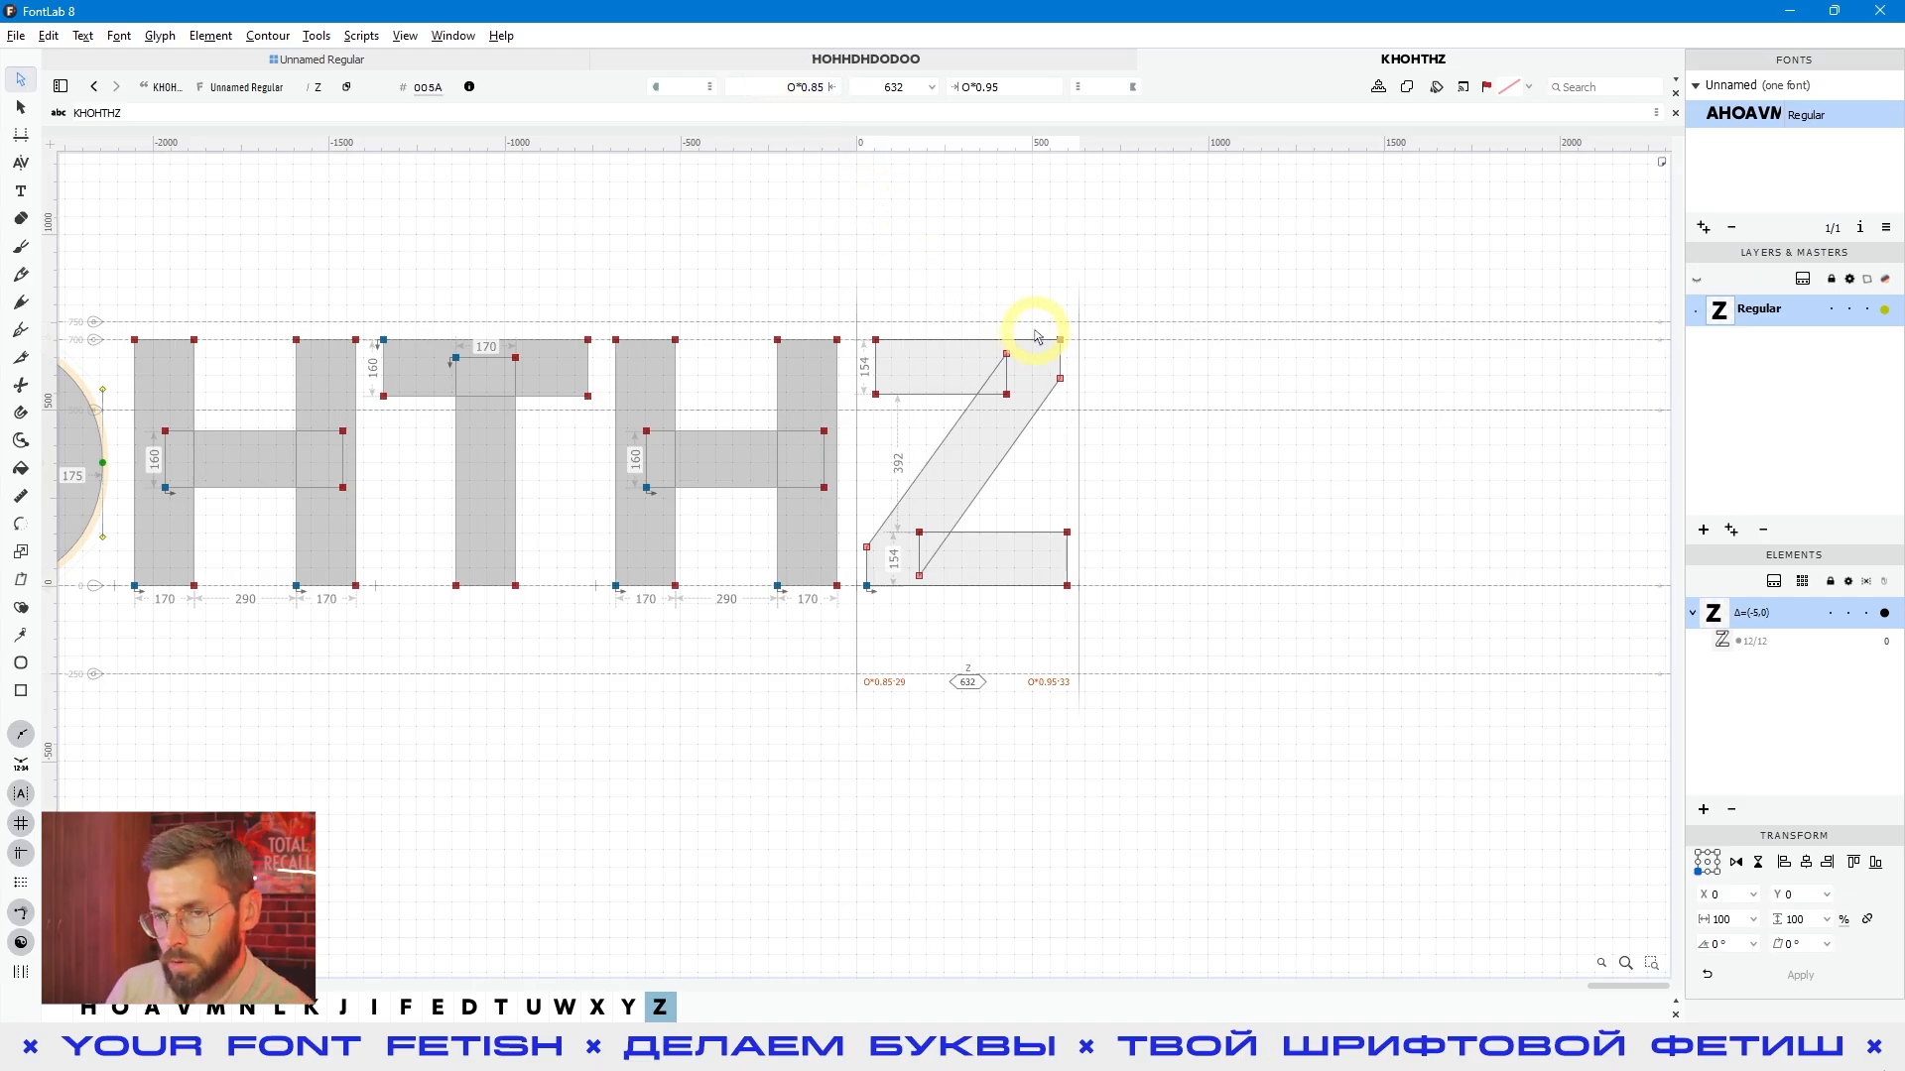
# - Add HX to the end of the text line so it reads KHOHTHZHX
pyautogui.click(1054, 396)
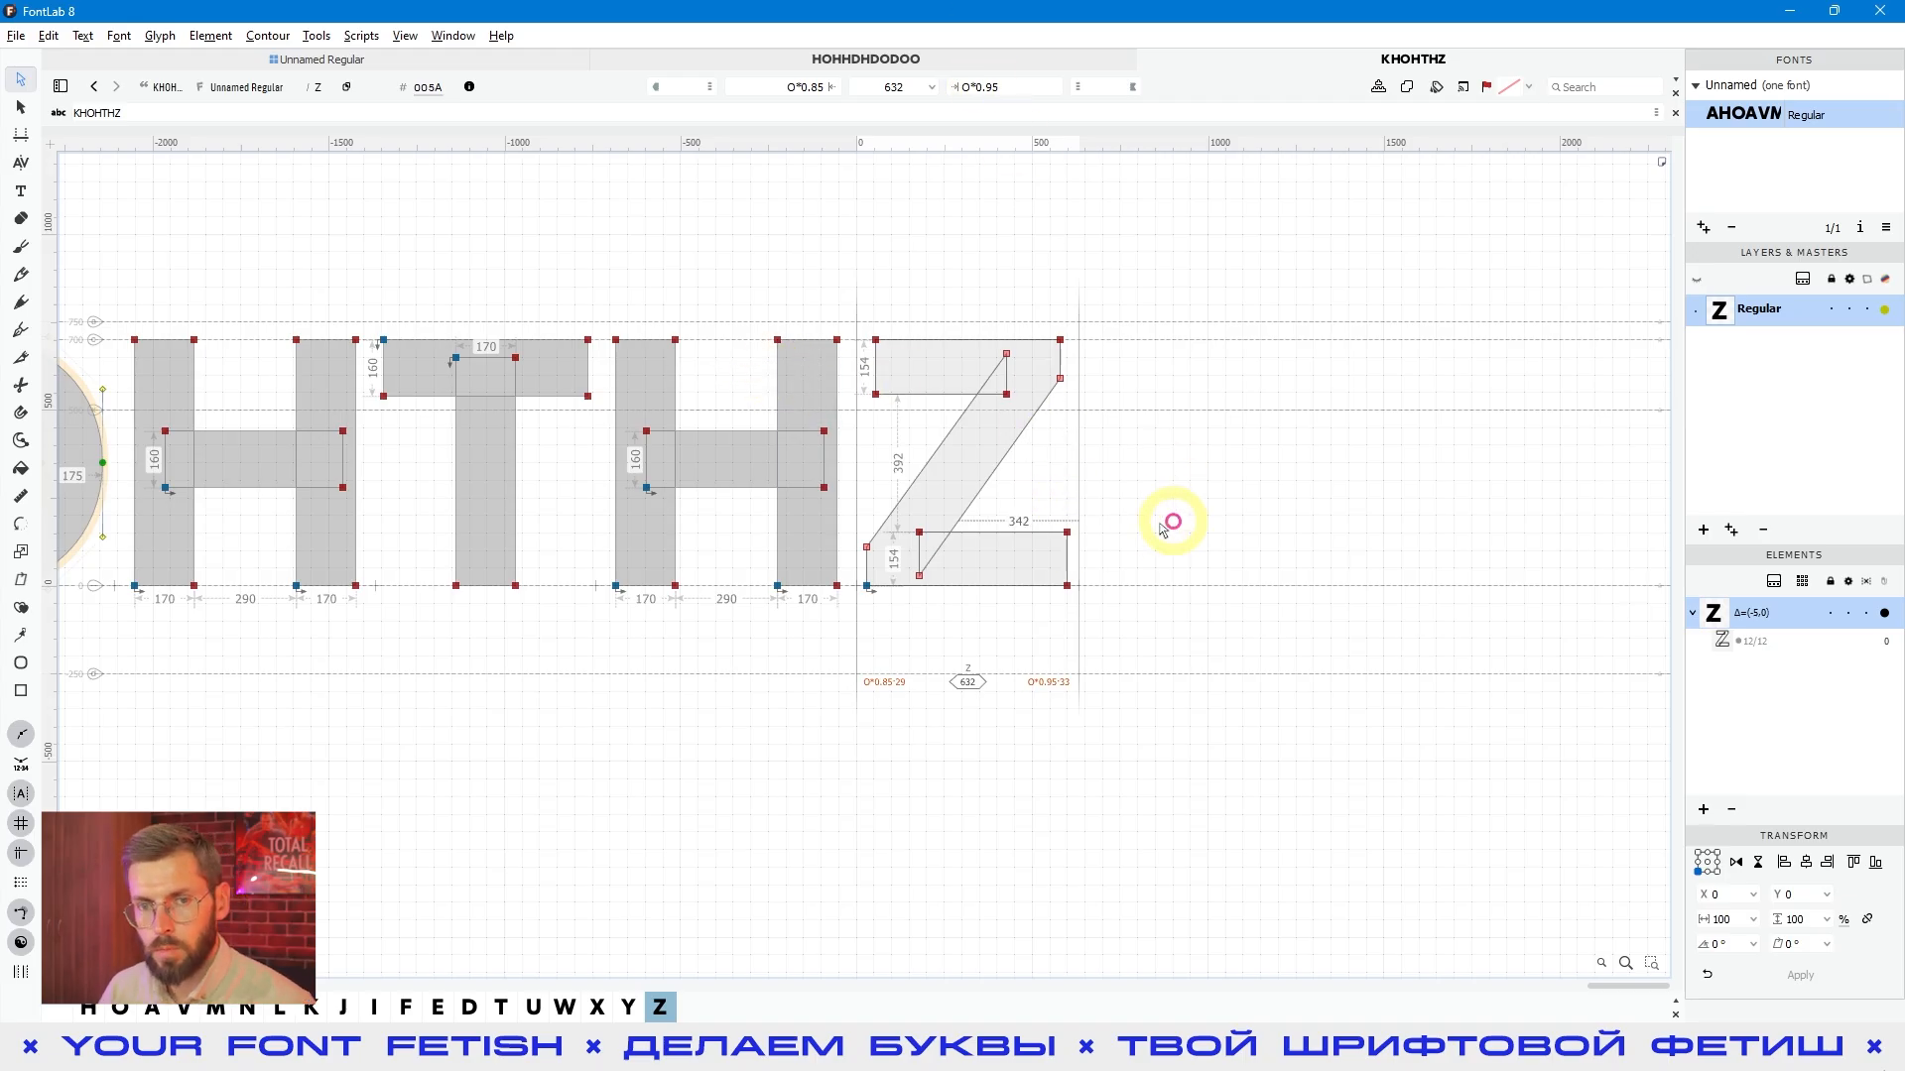
pyautogui.click(1116, 446)
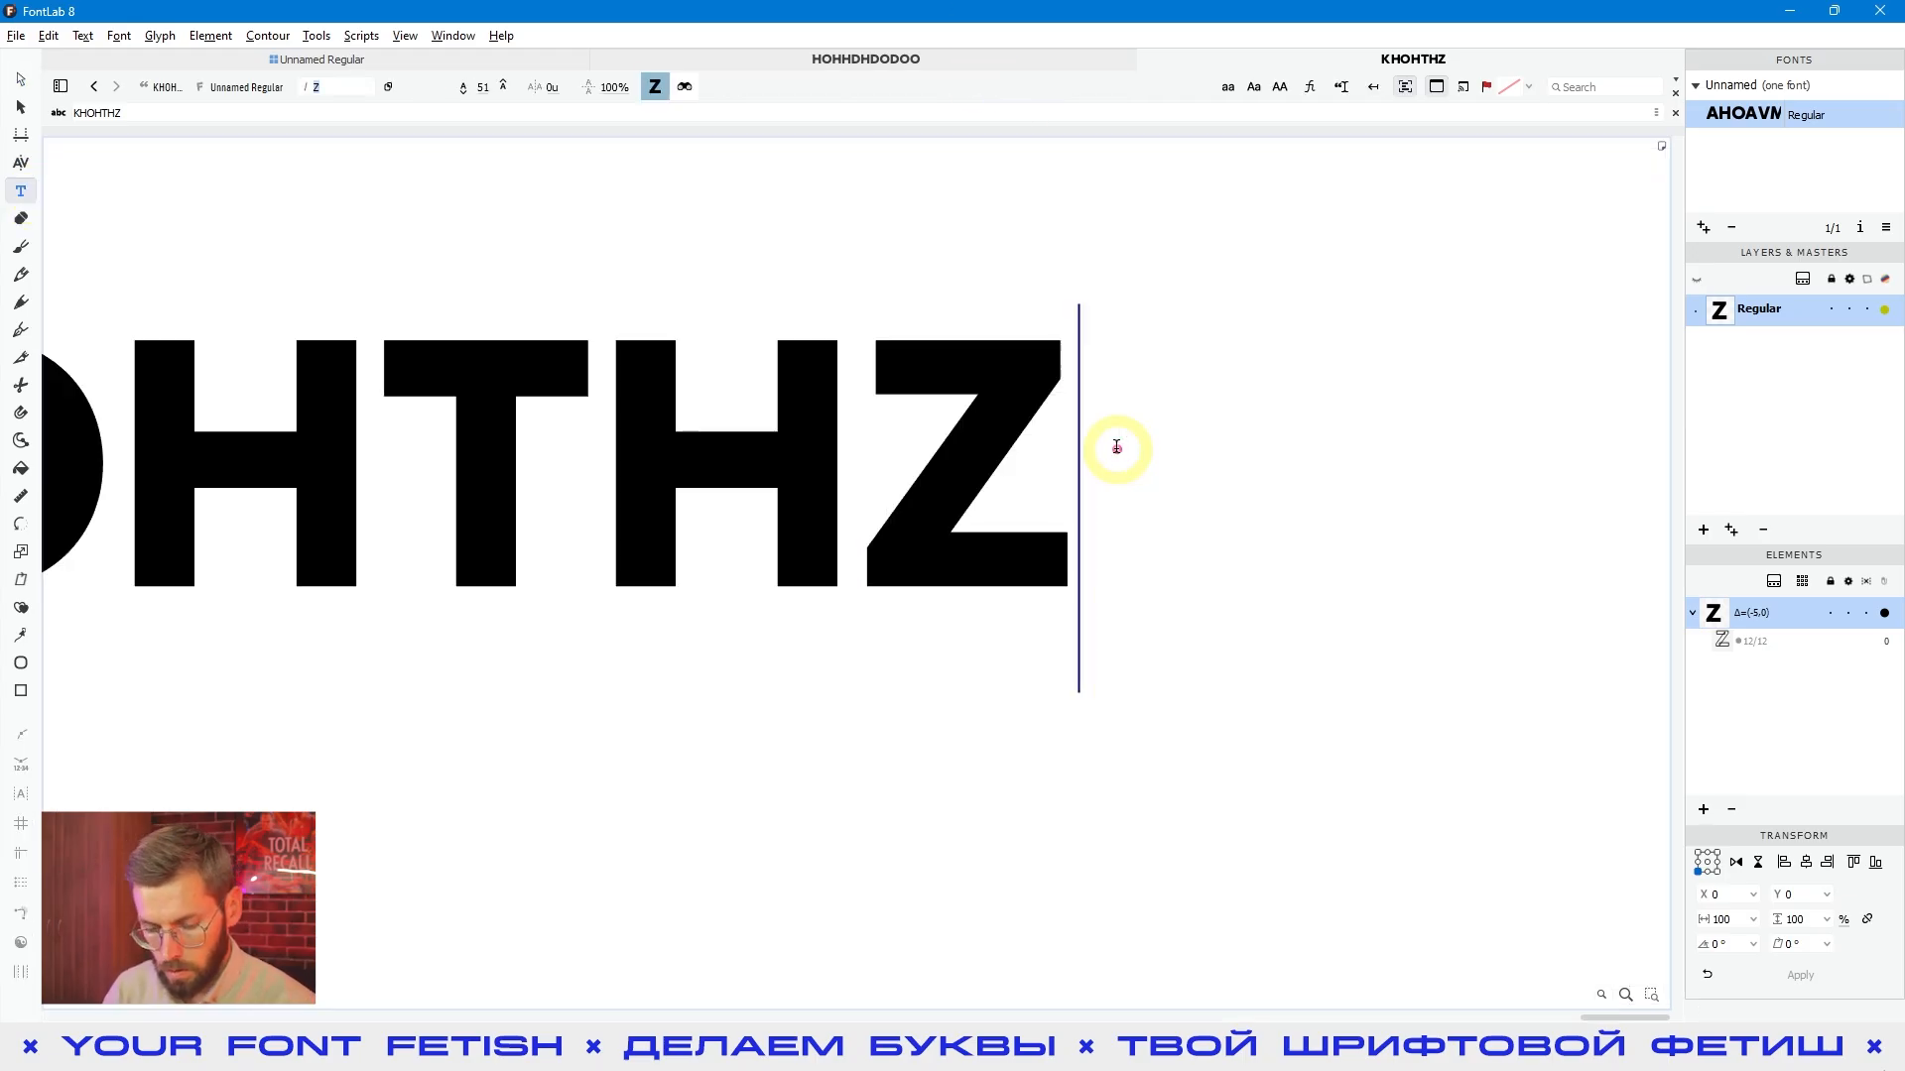
pyautogui.write('H')
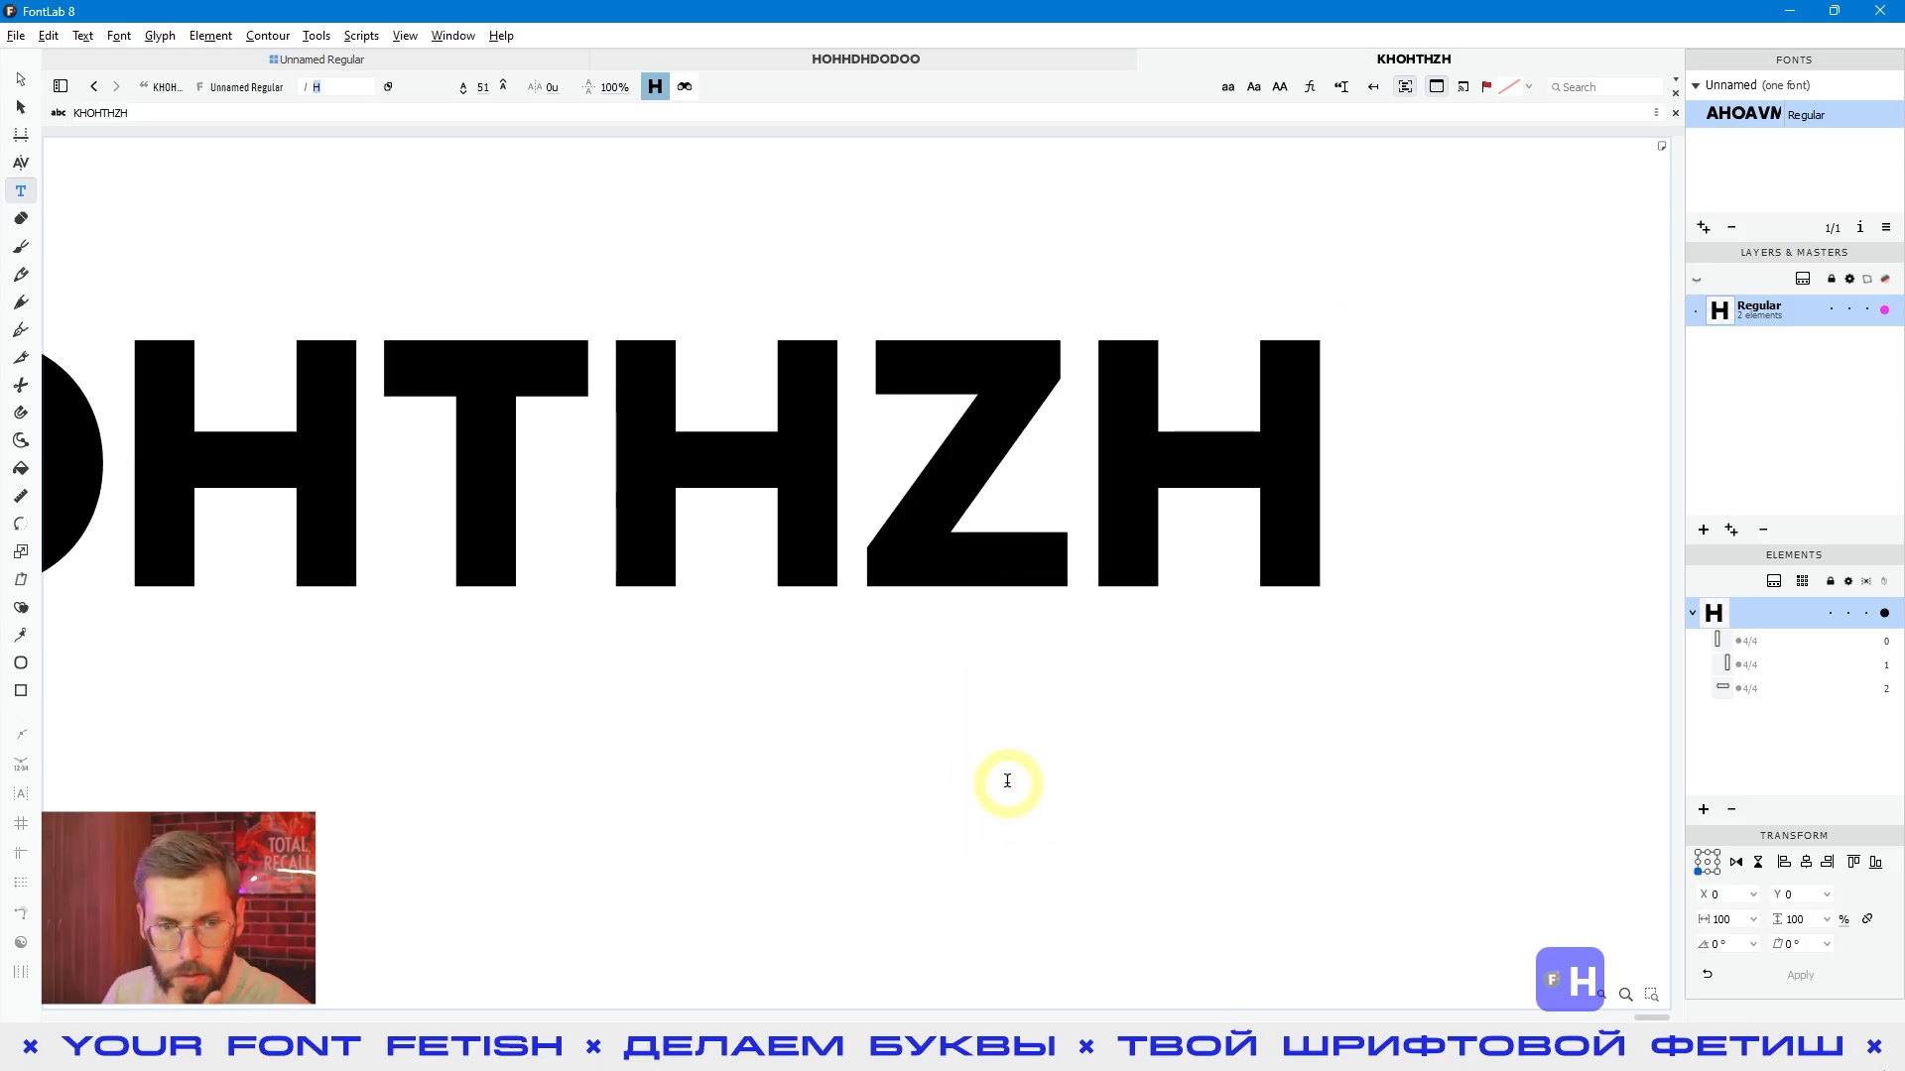
pyautogui.scroll(-1, 850, 727)
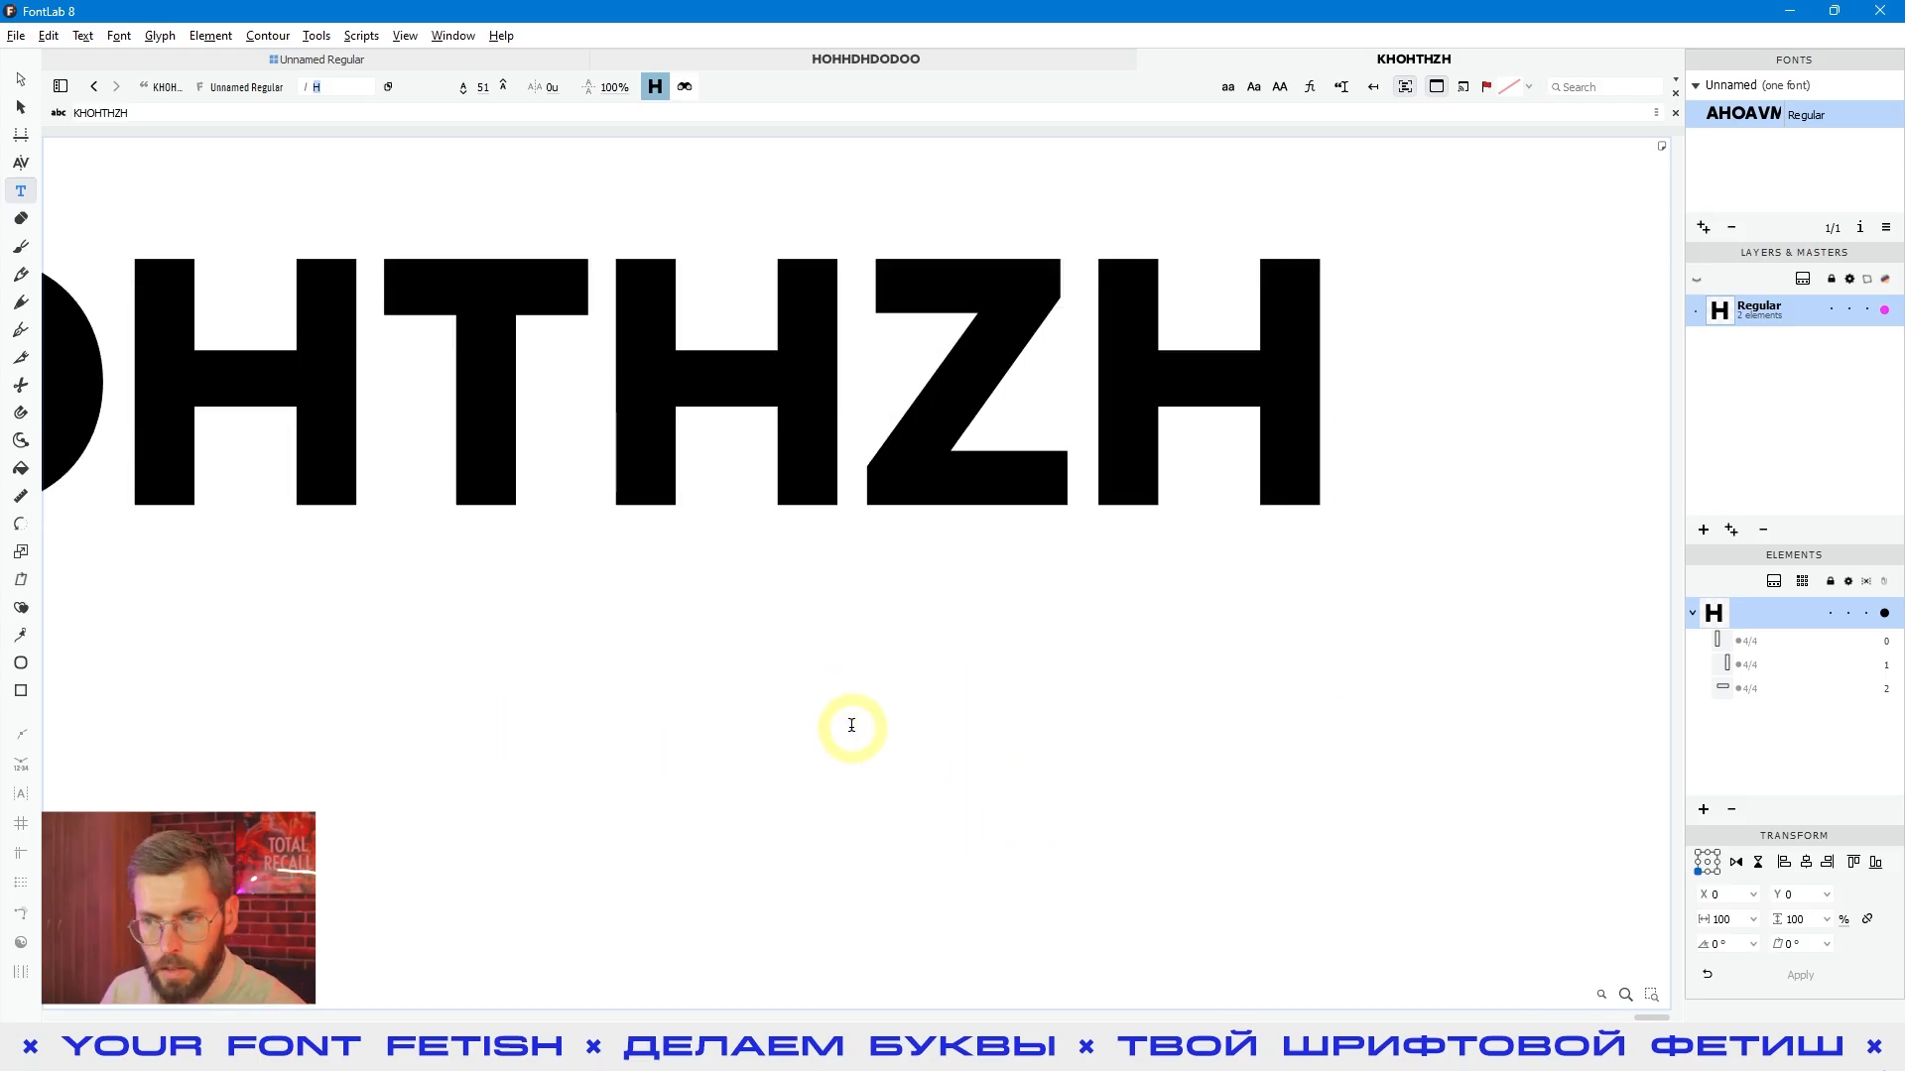
pyautogui.write('X')
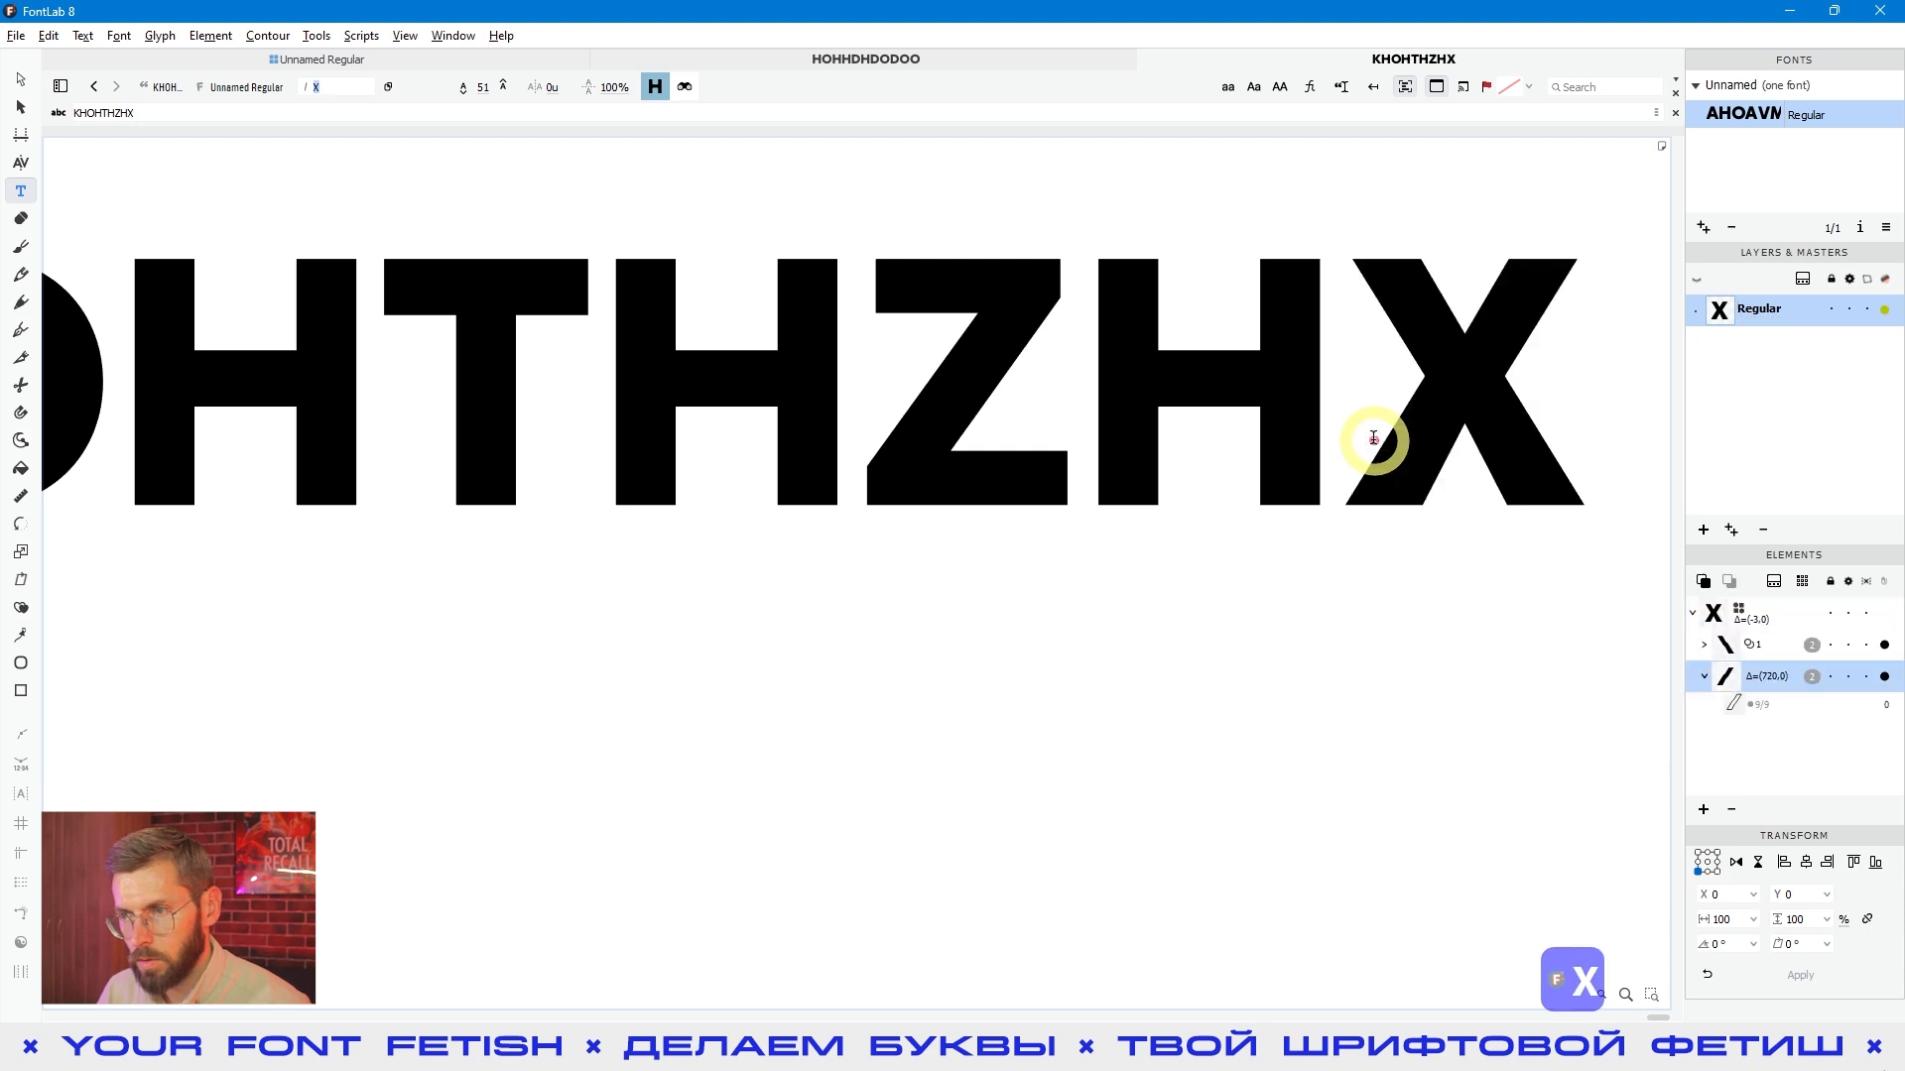
# - Make the X the active glyph, preview its spacing beside the H and examine its sidebearing expressions
pyautogui.click(22, 79)
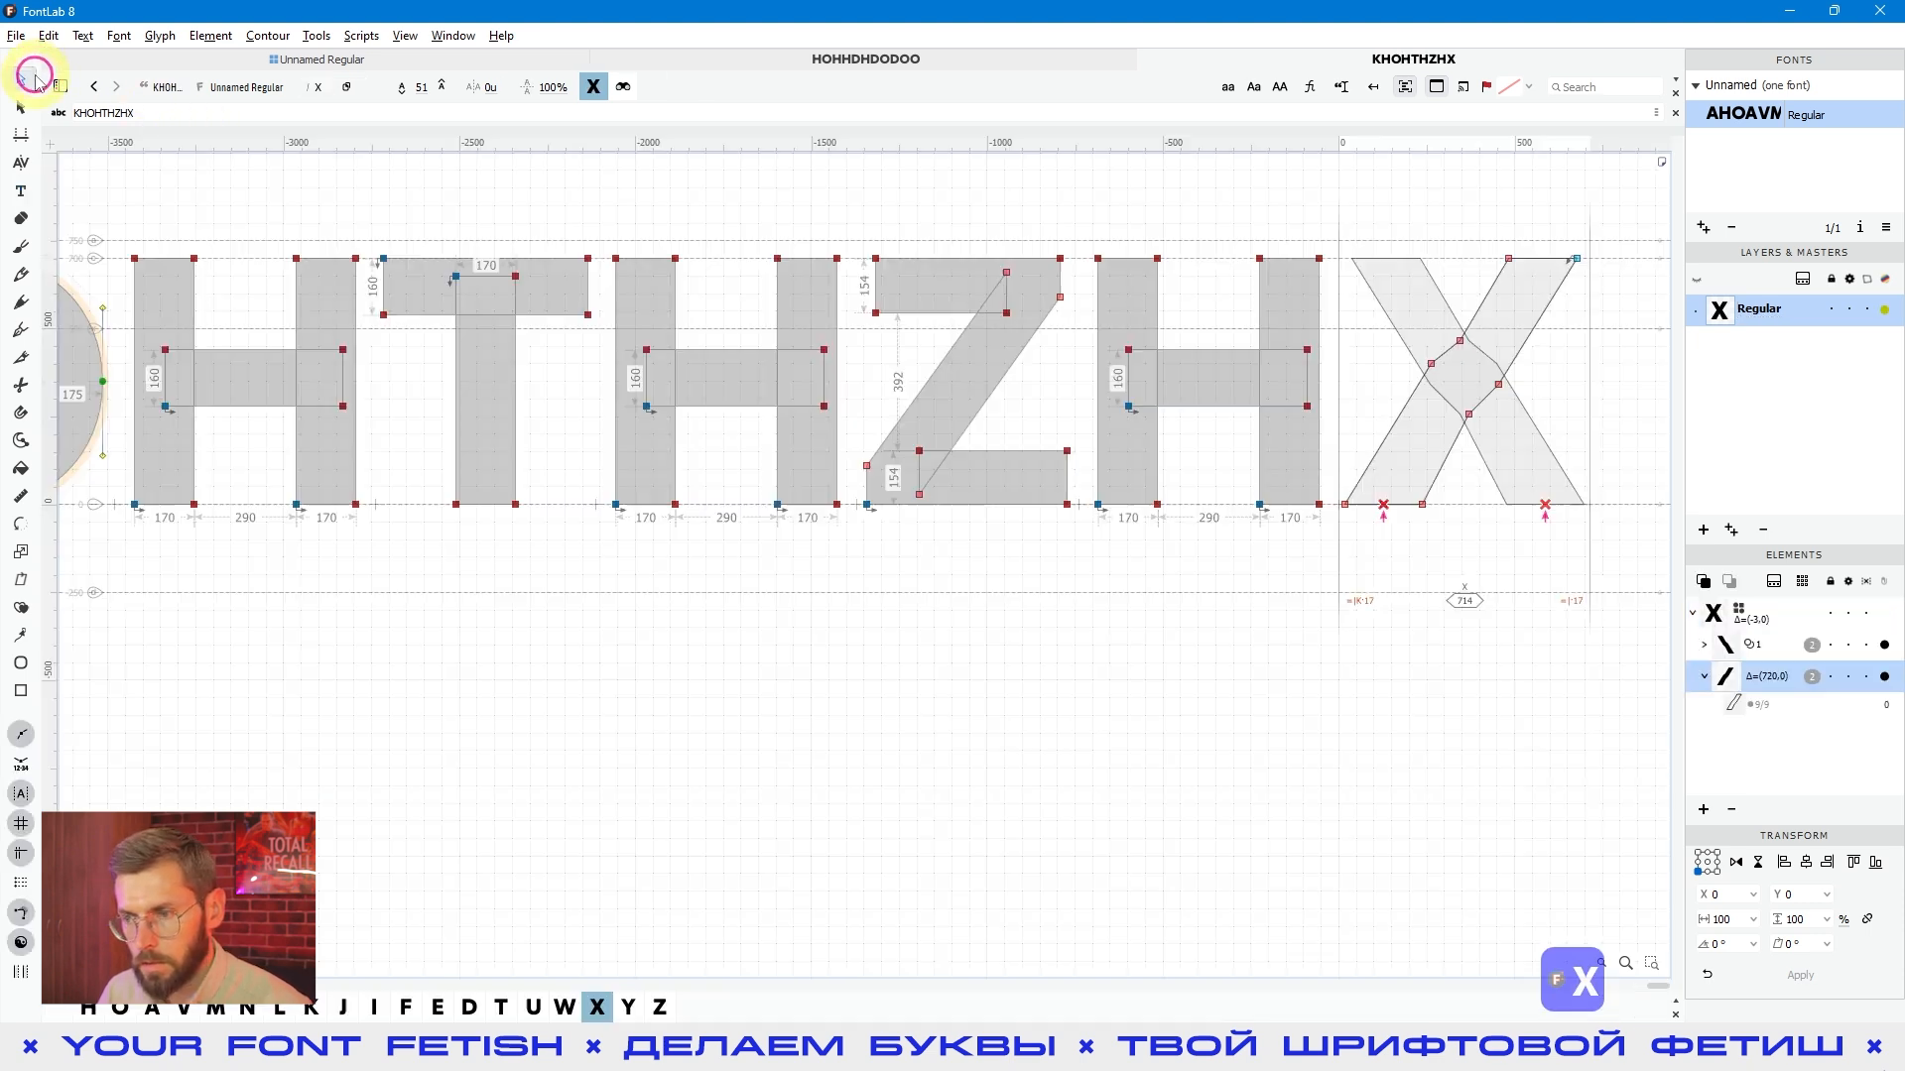
pyautogui.press('space')
pyautogui.moveTo(1566, 557); pyautogui.dragTo(1059, 629)
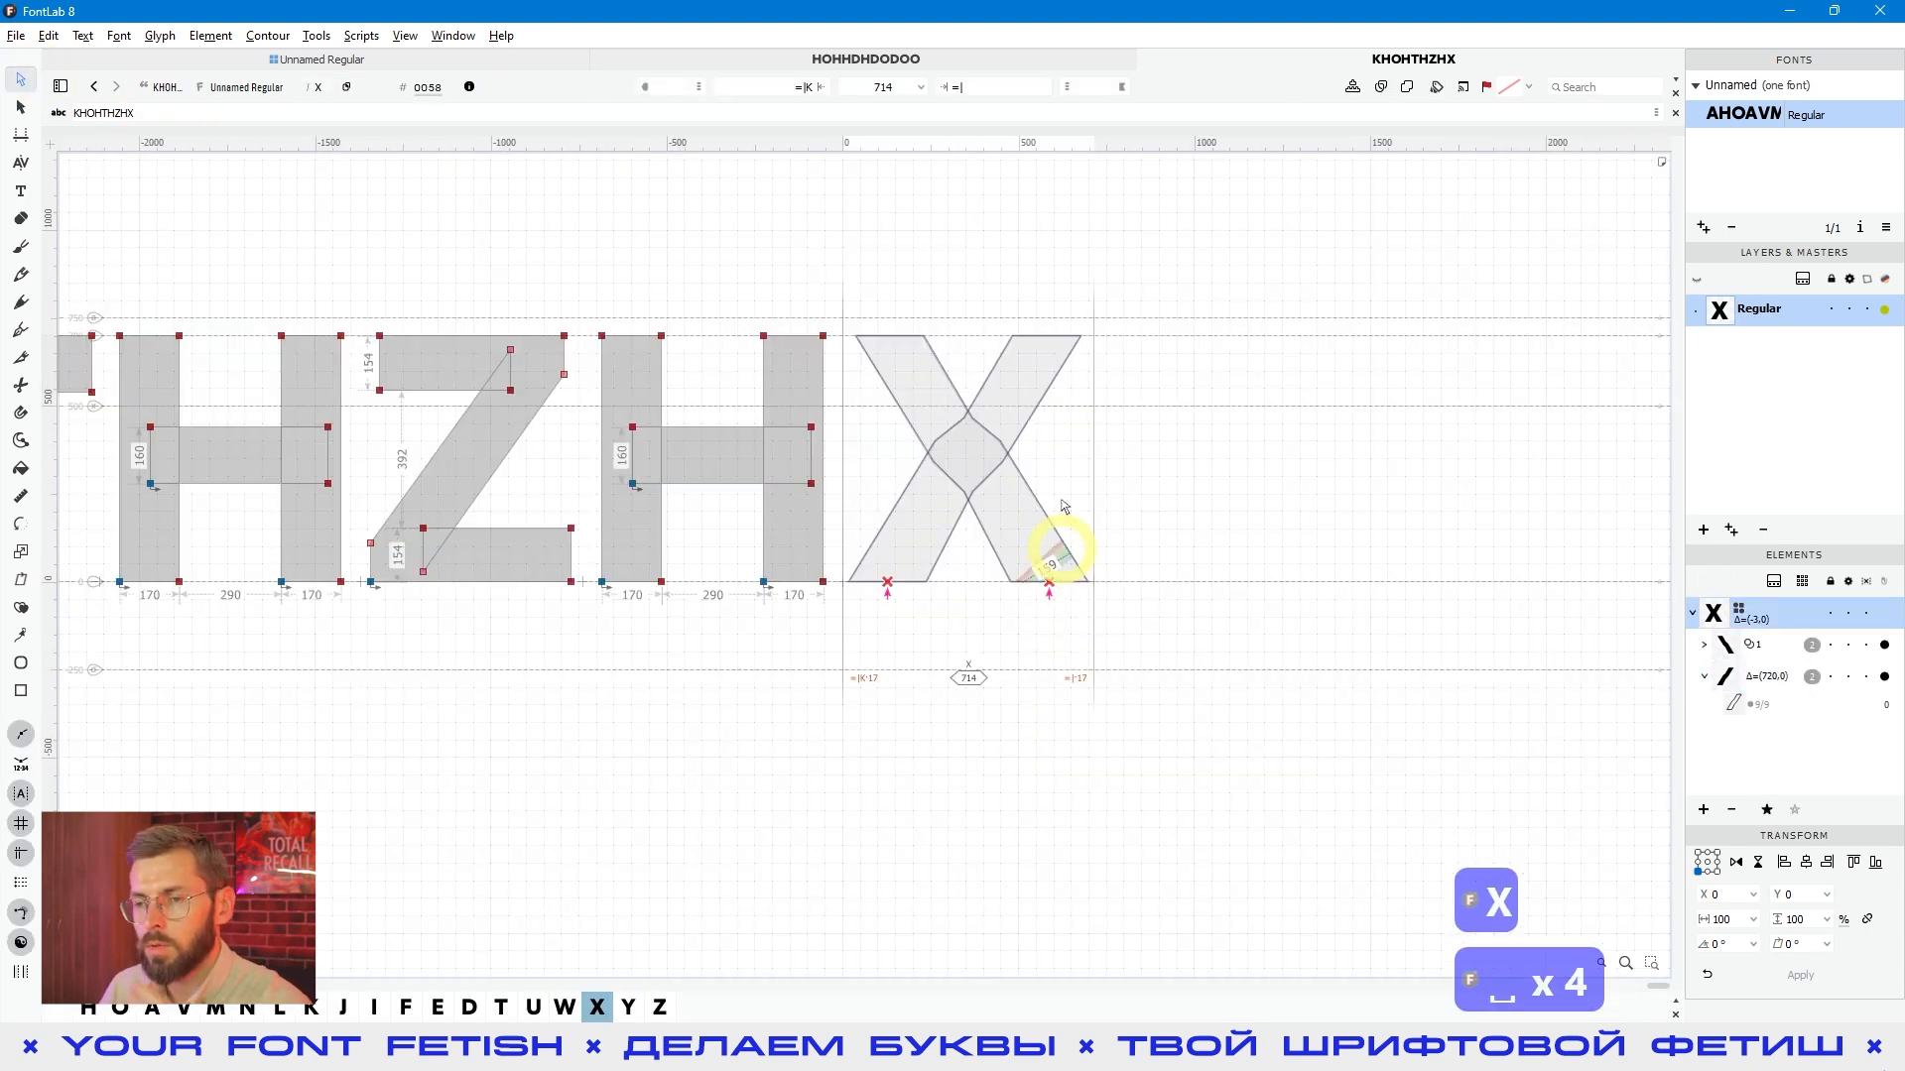
pyautogui.click(1023, 531)
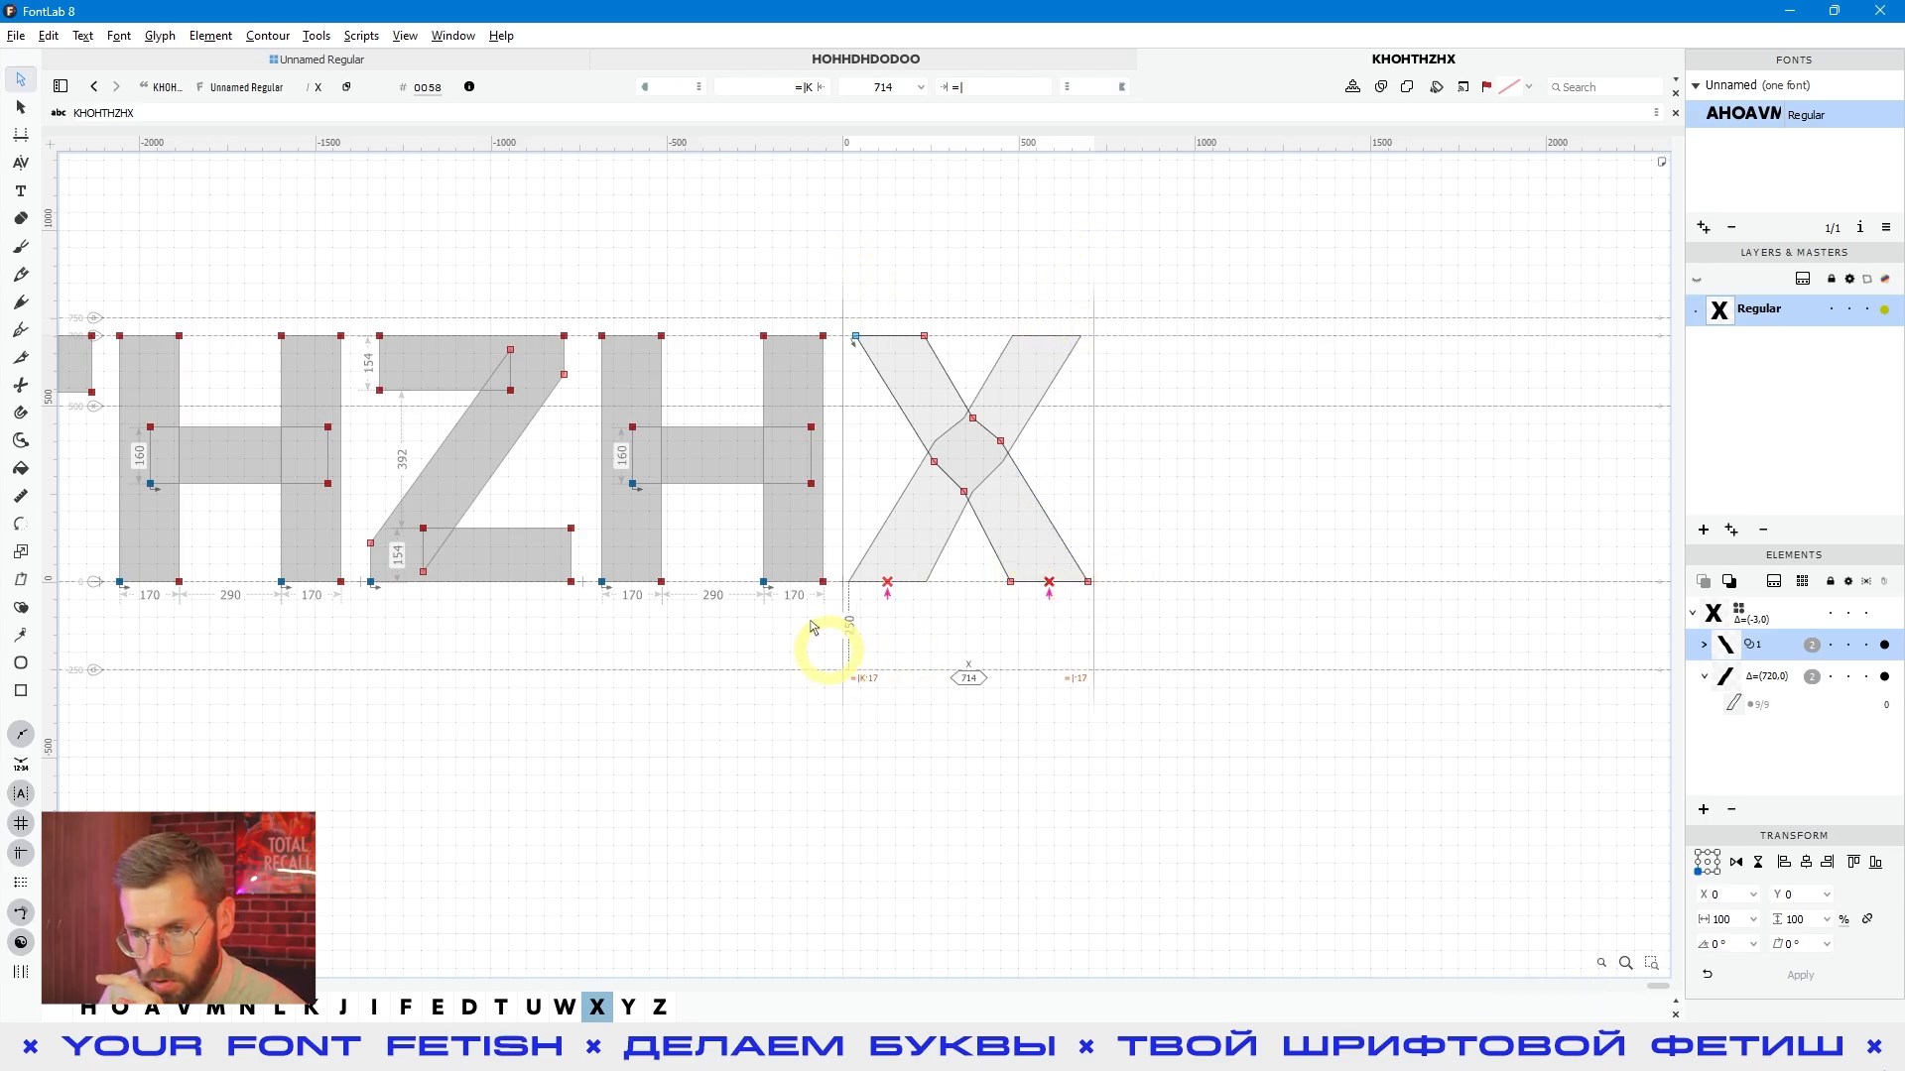
pyautogui.click(937, 527)
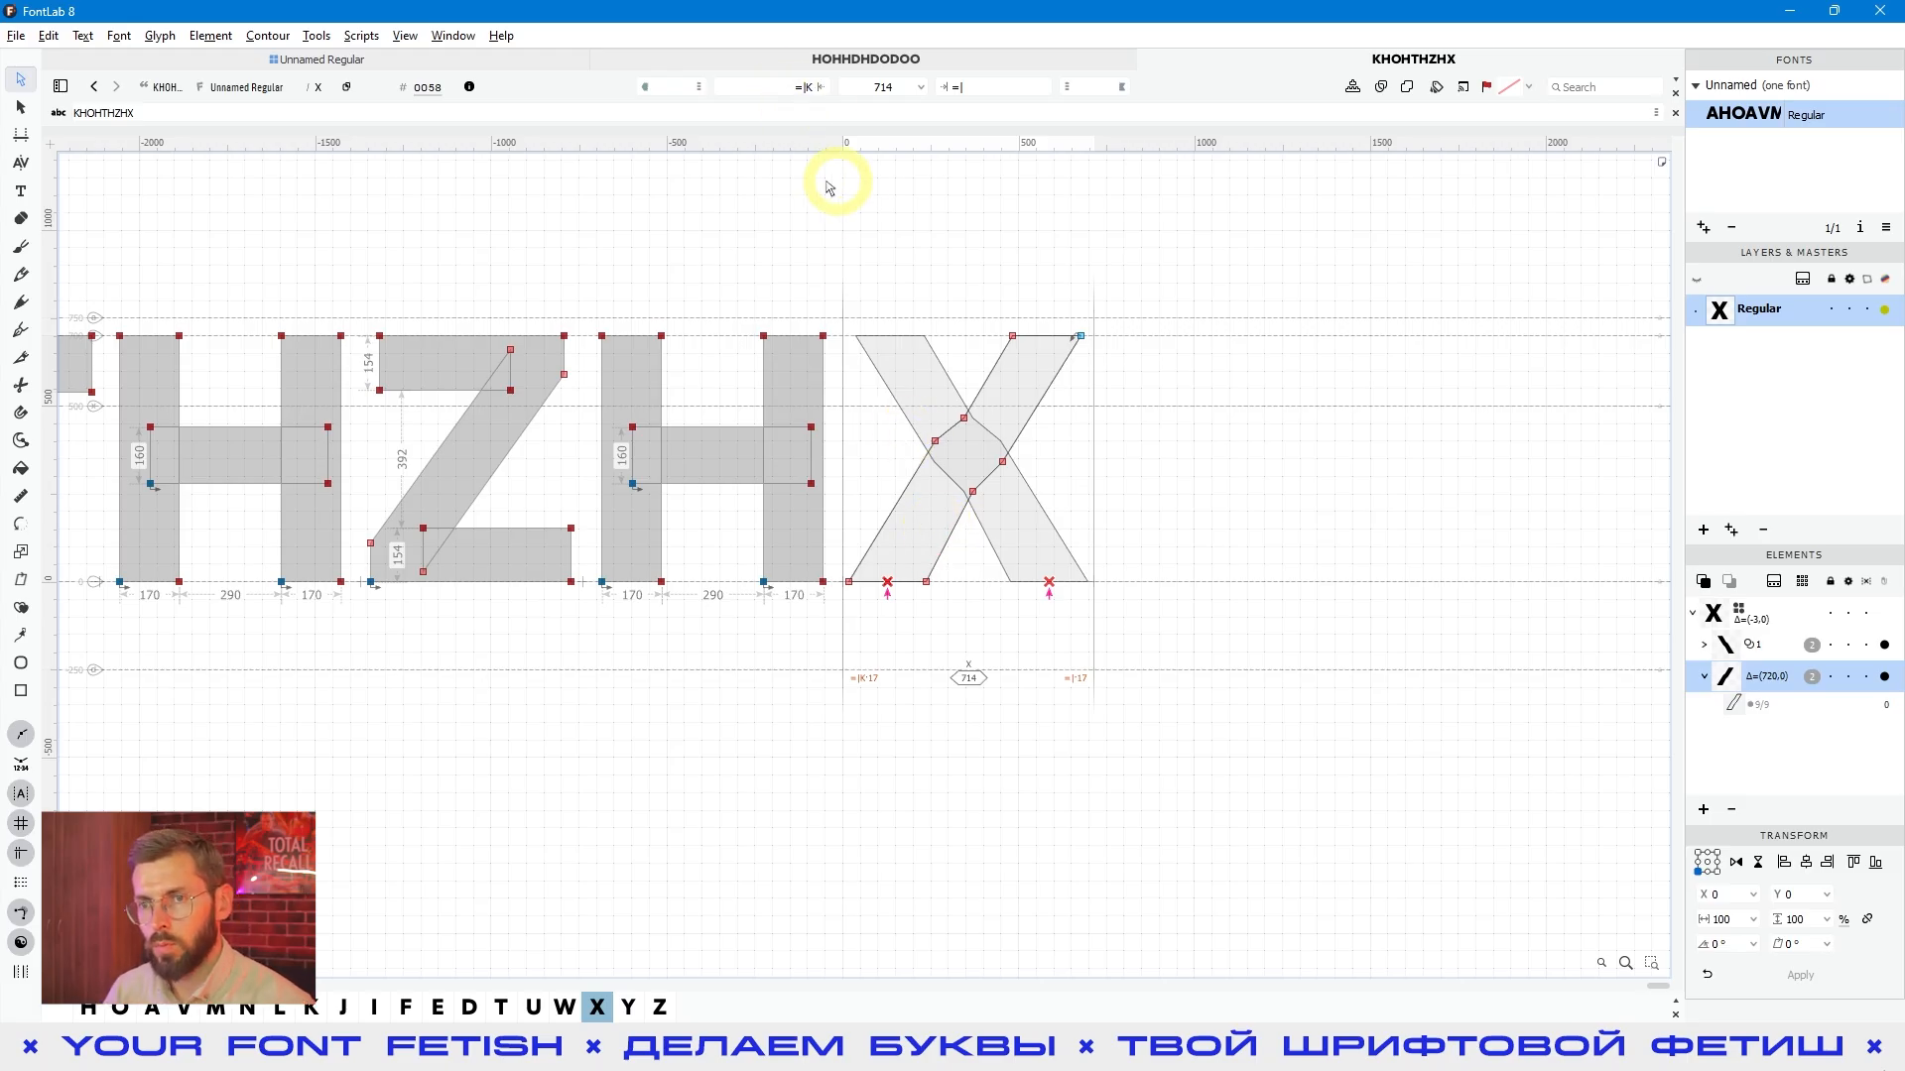
# - Replace the text line with KX, make the X the active glyph and preview the pair's spacing
pyautogui.click(21, 190)
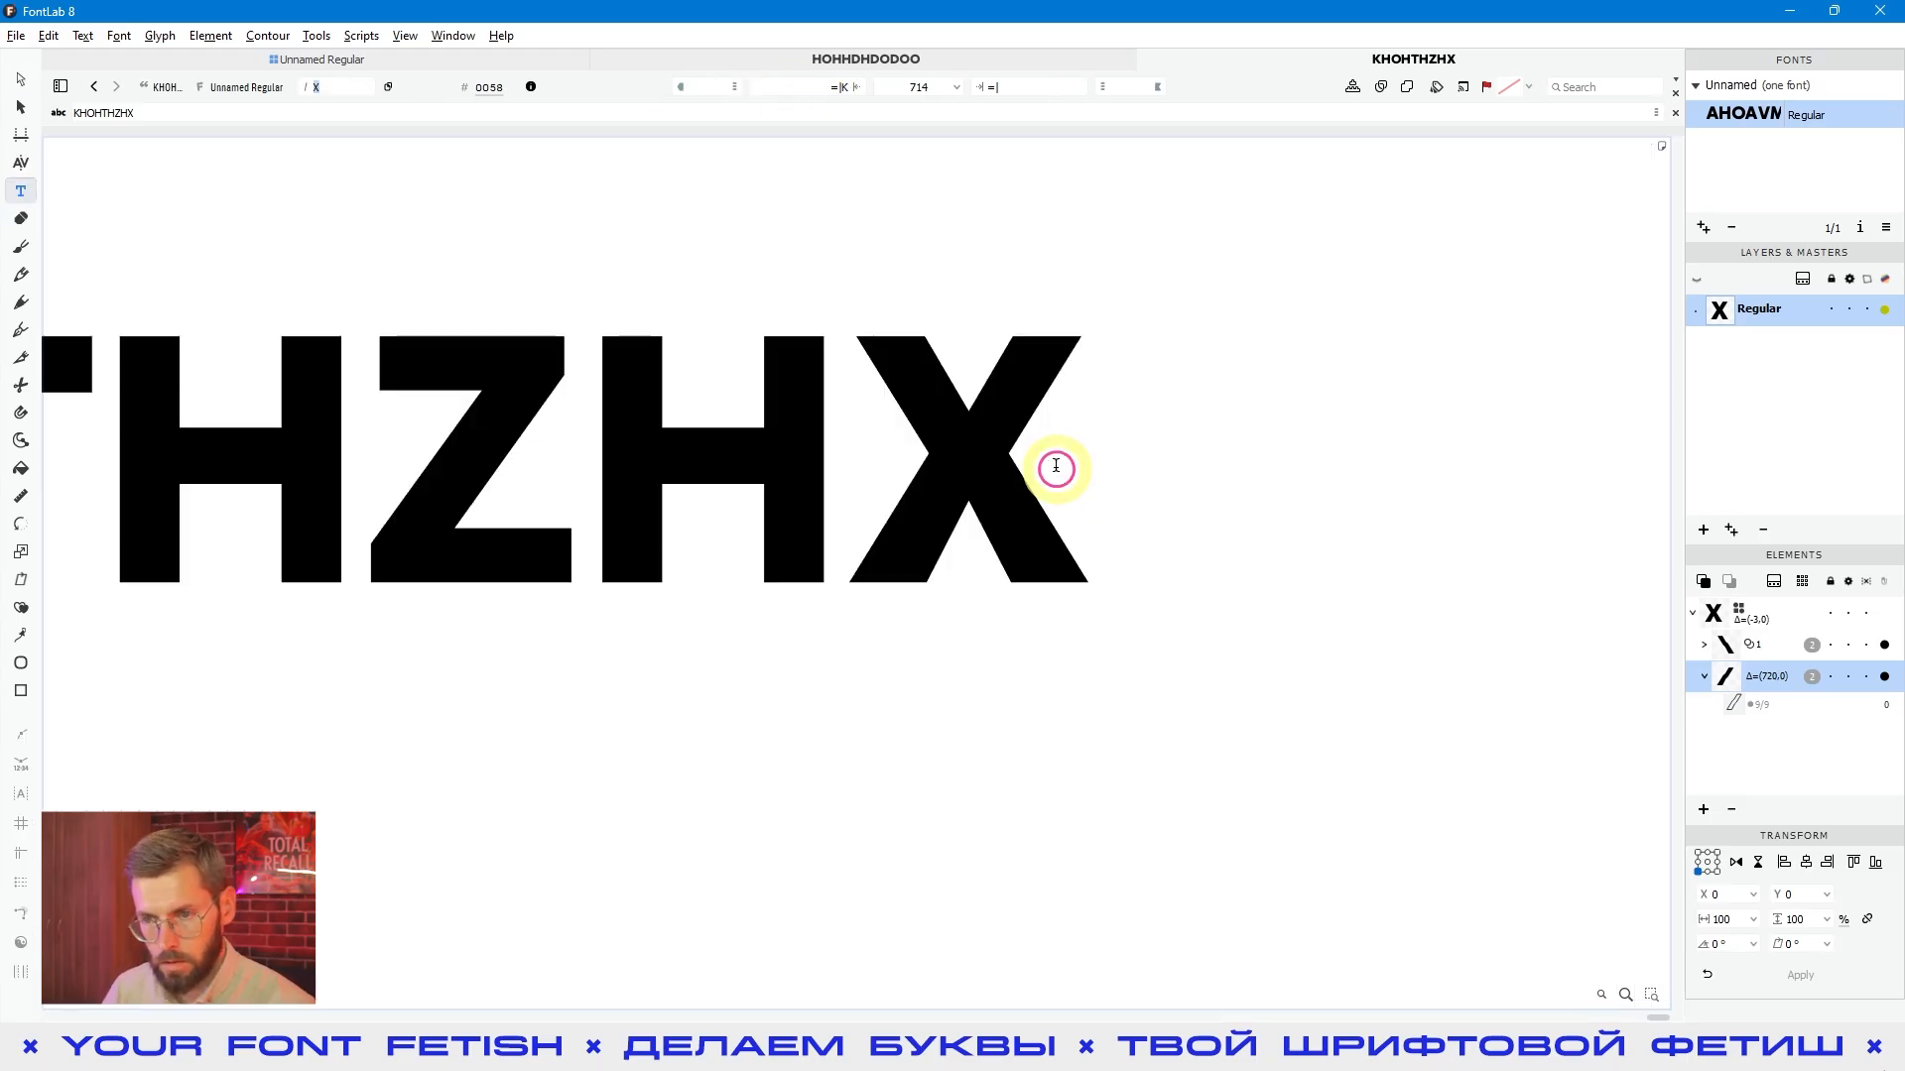
pyautogui.hotkey('ctrl', 'a')
pyautogui.write('KX')
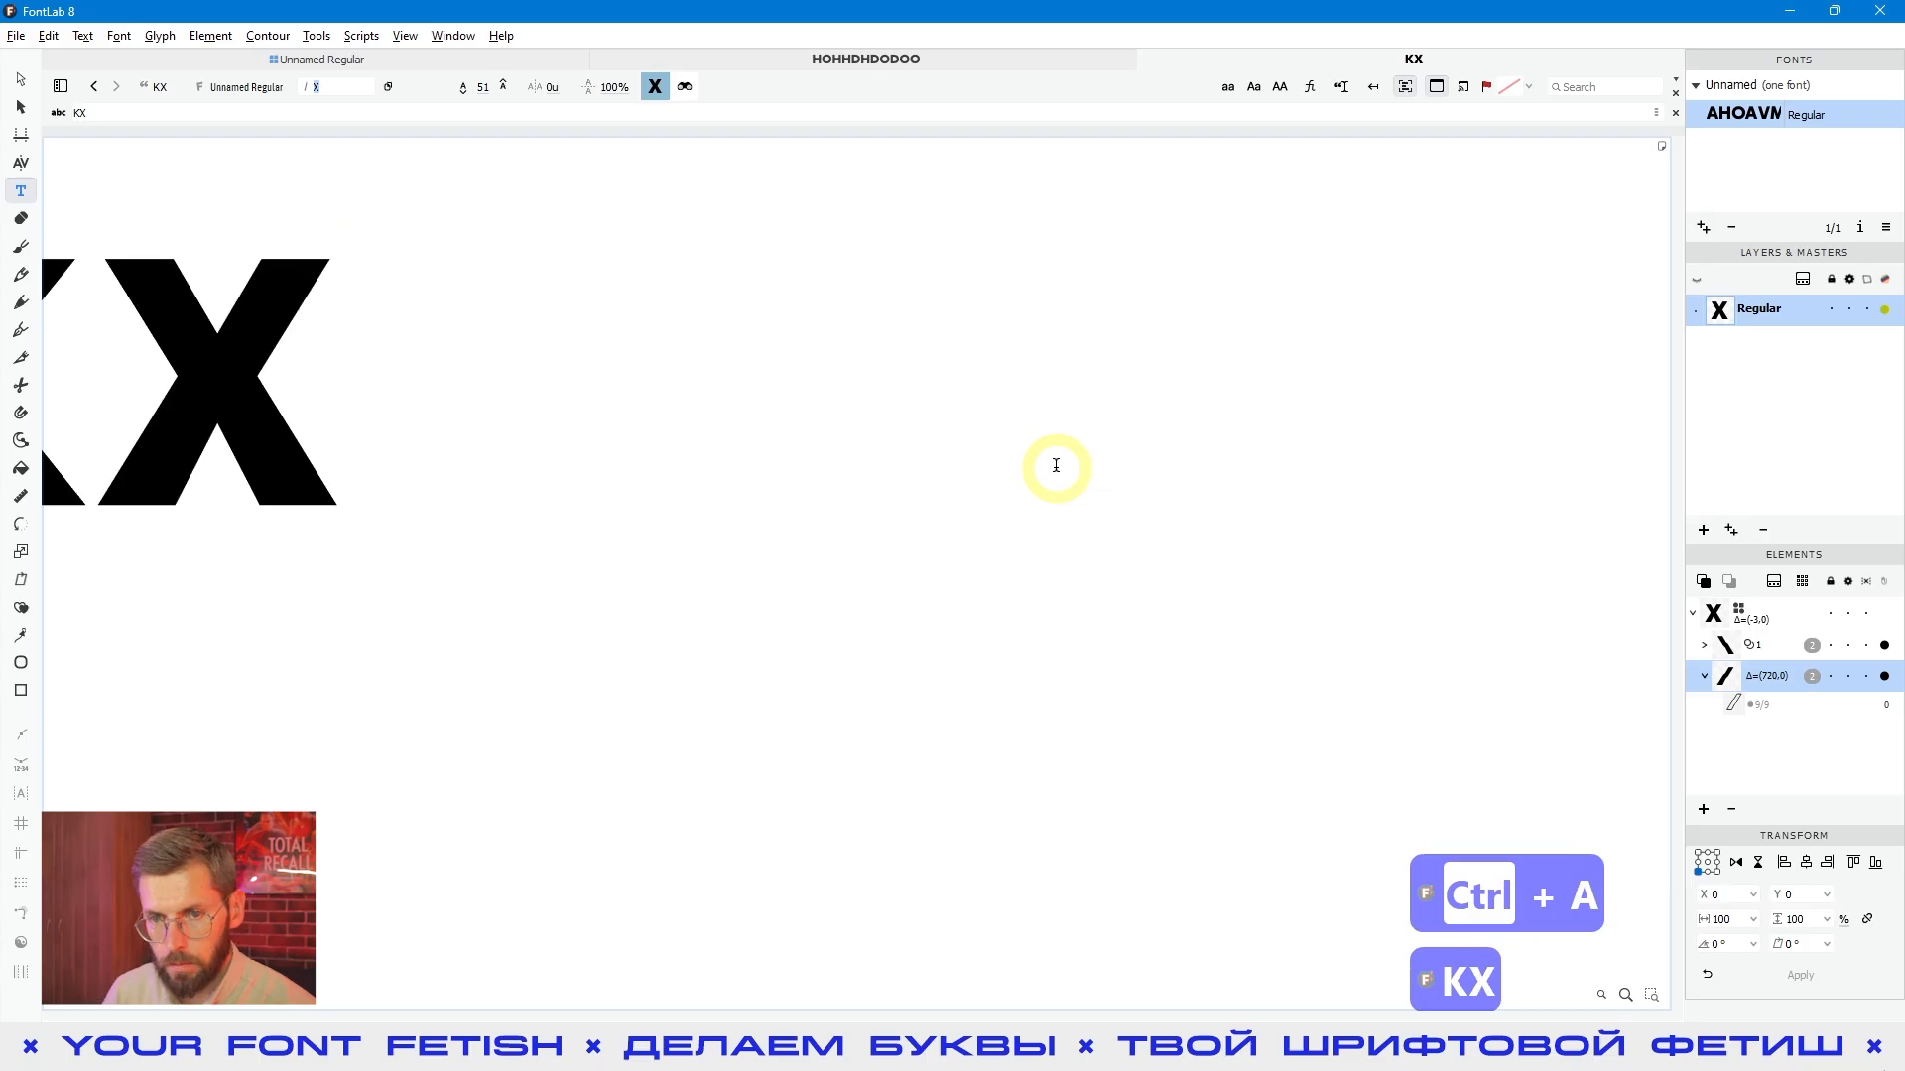
pyautogui.hscroll(-4, 909, 454)
pyautogui.click(21, 79)
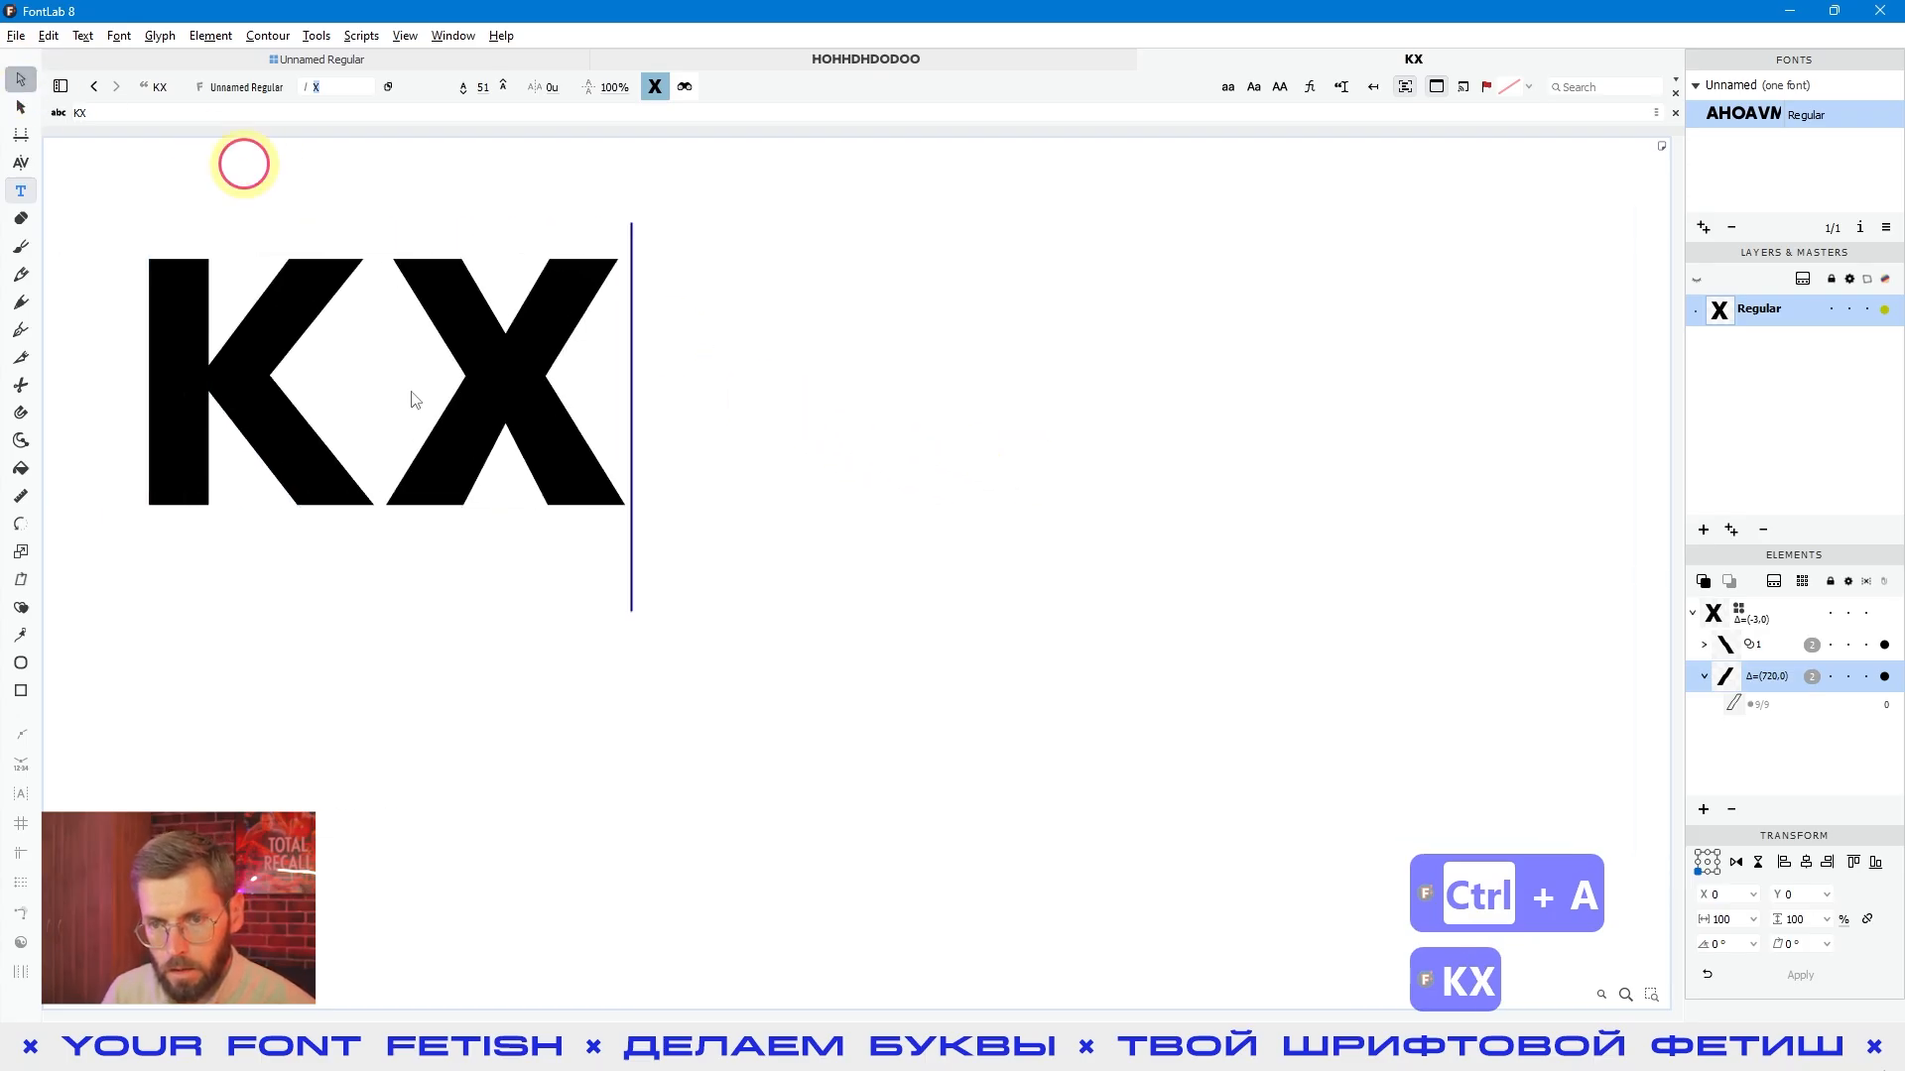
pyautogui.click(496, 536)
pyautogui.press('space')
pyautogui.moveTo(474, 534); pyautogui.dragTo(938, 617)
pyautogui.scroll(2, 944, 638)
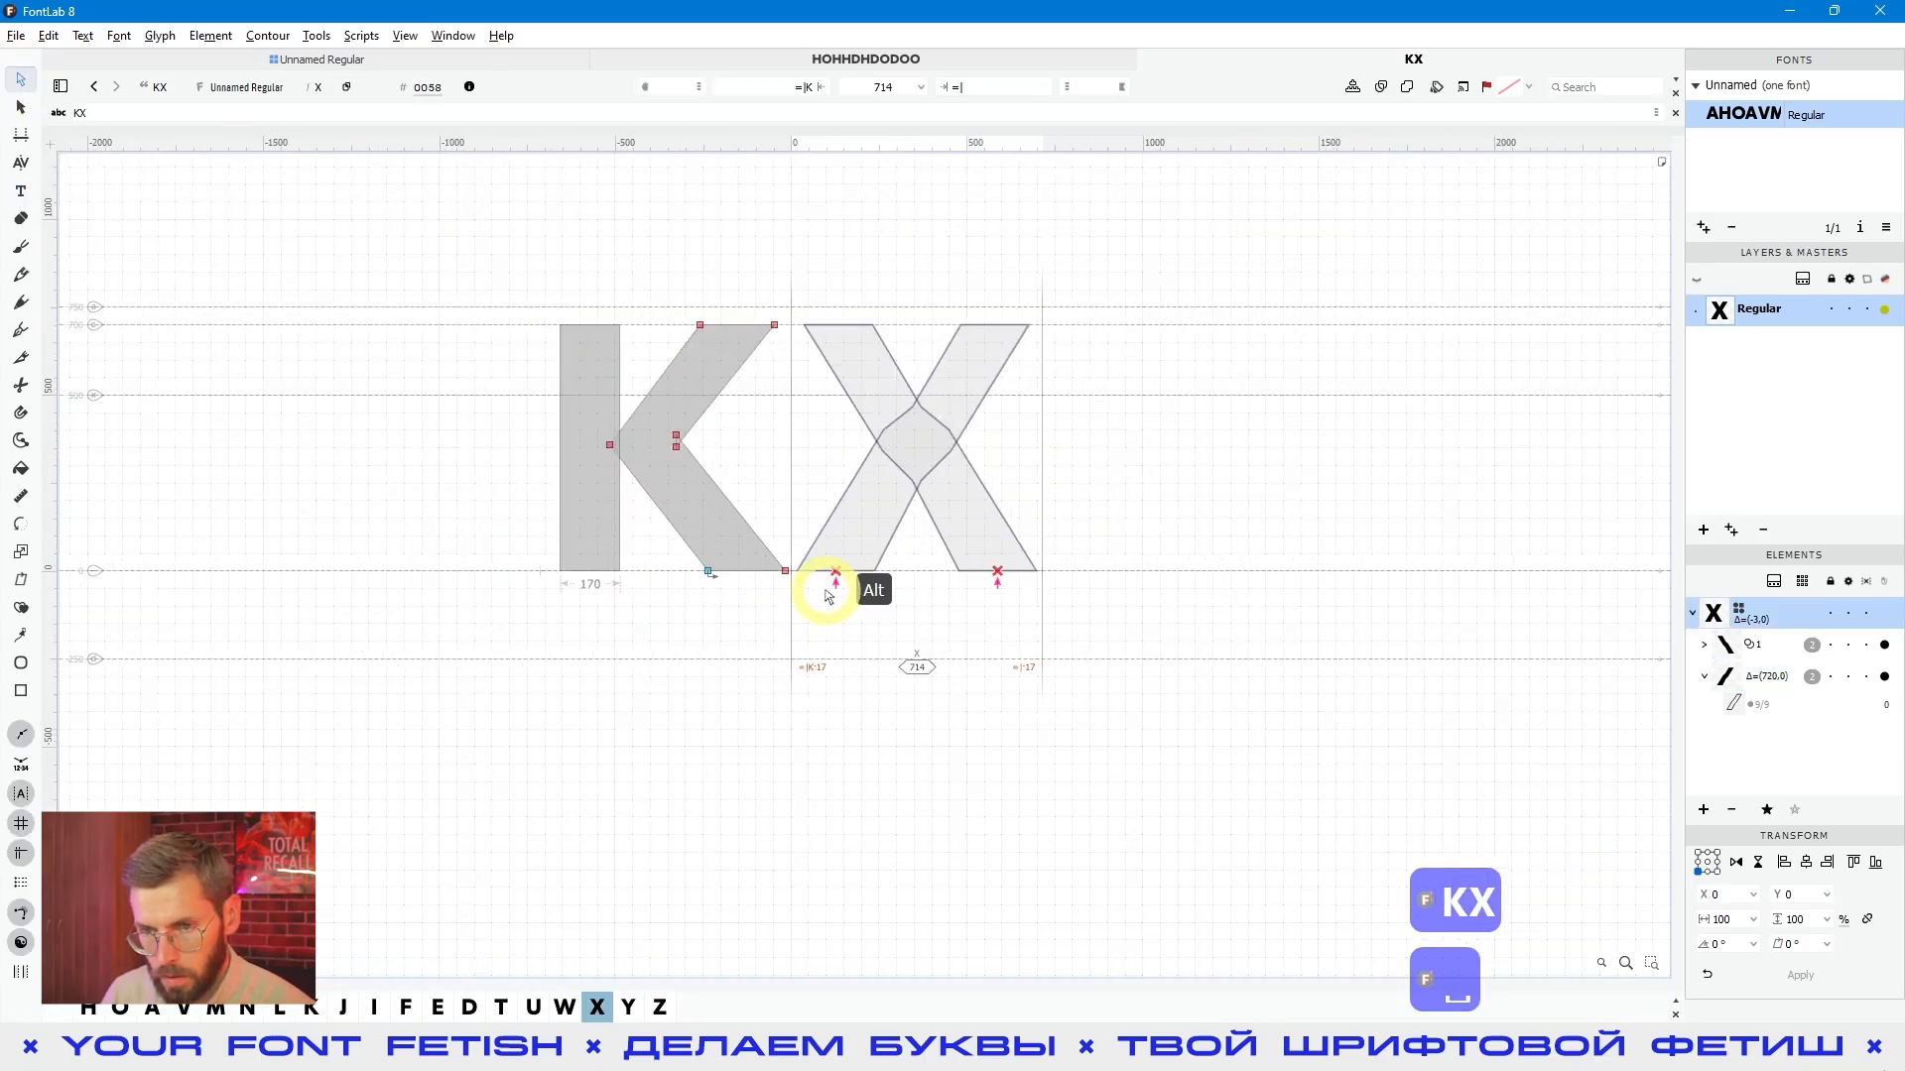
pyautogui.scroll(-2, 830, 593)
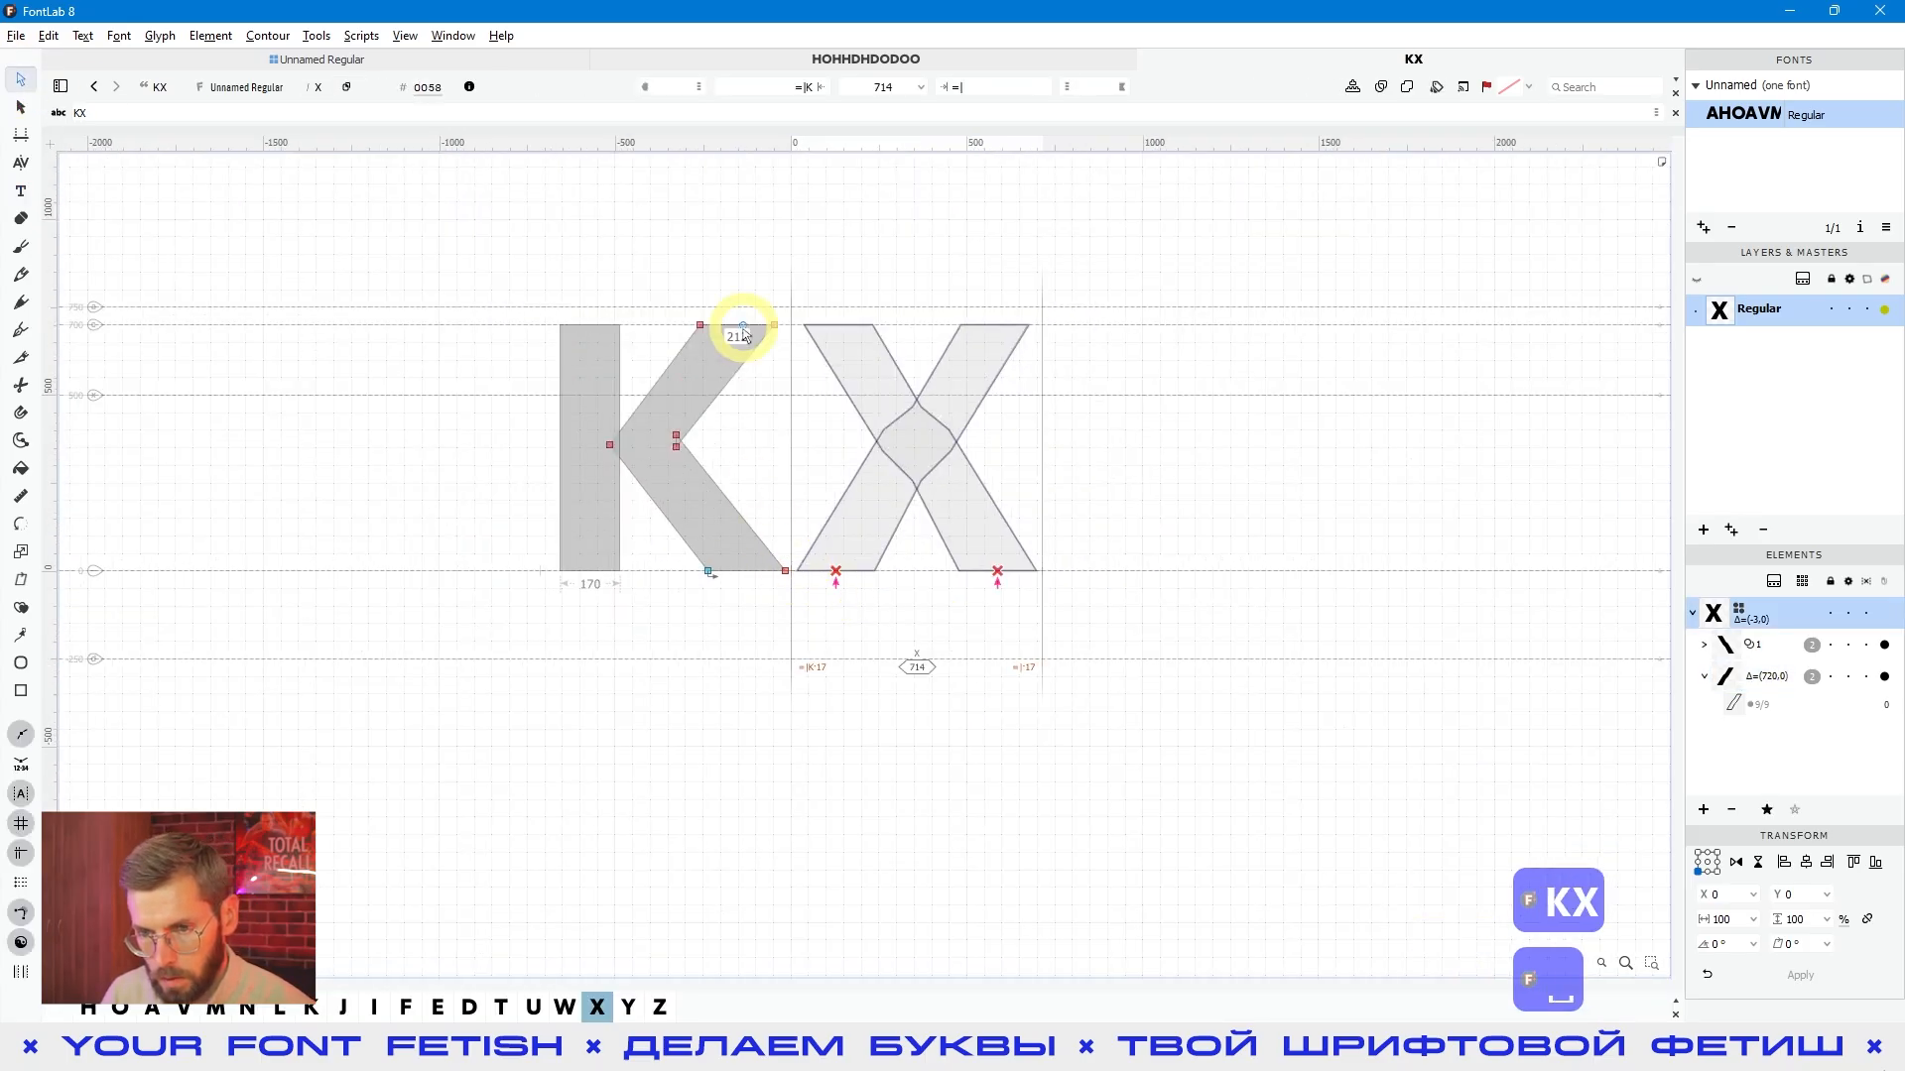
# - Compare the sidebearing expressions of the K and the X by activating each glyph in turn
pyautogui.click(766, 529)
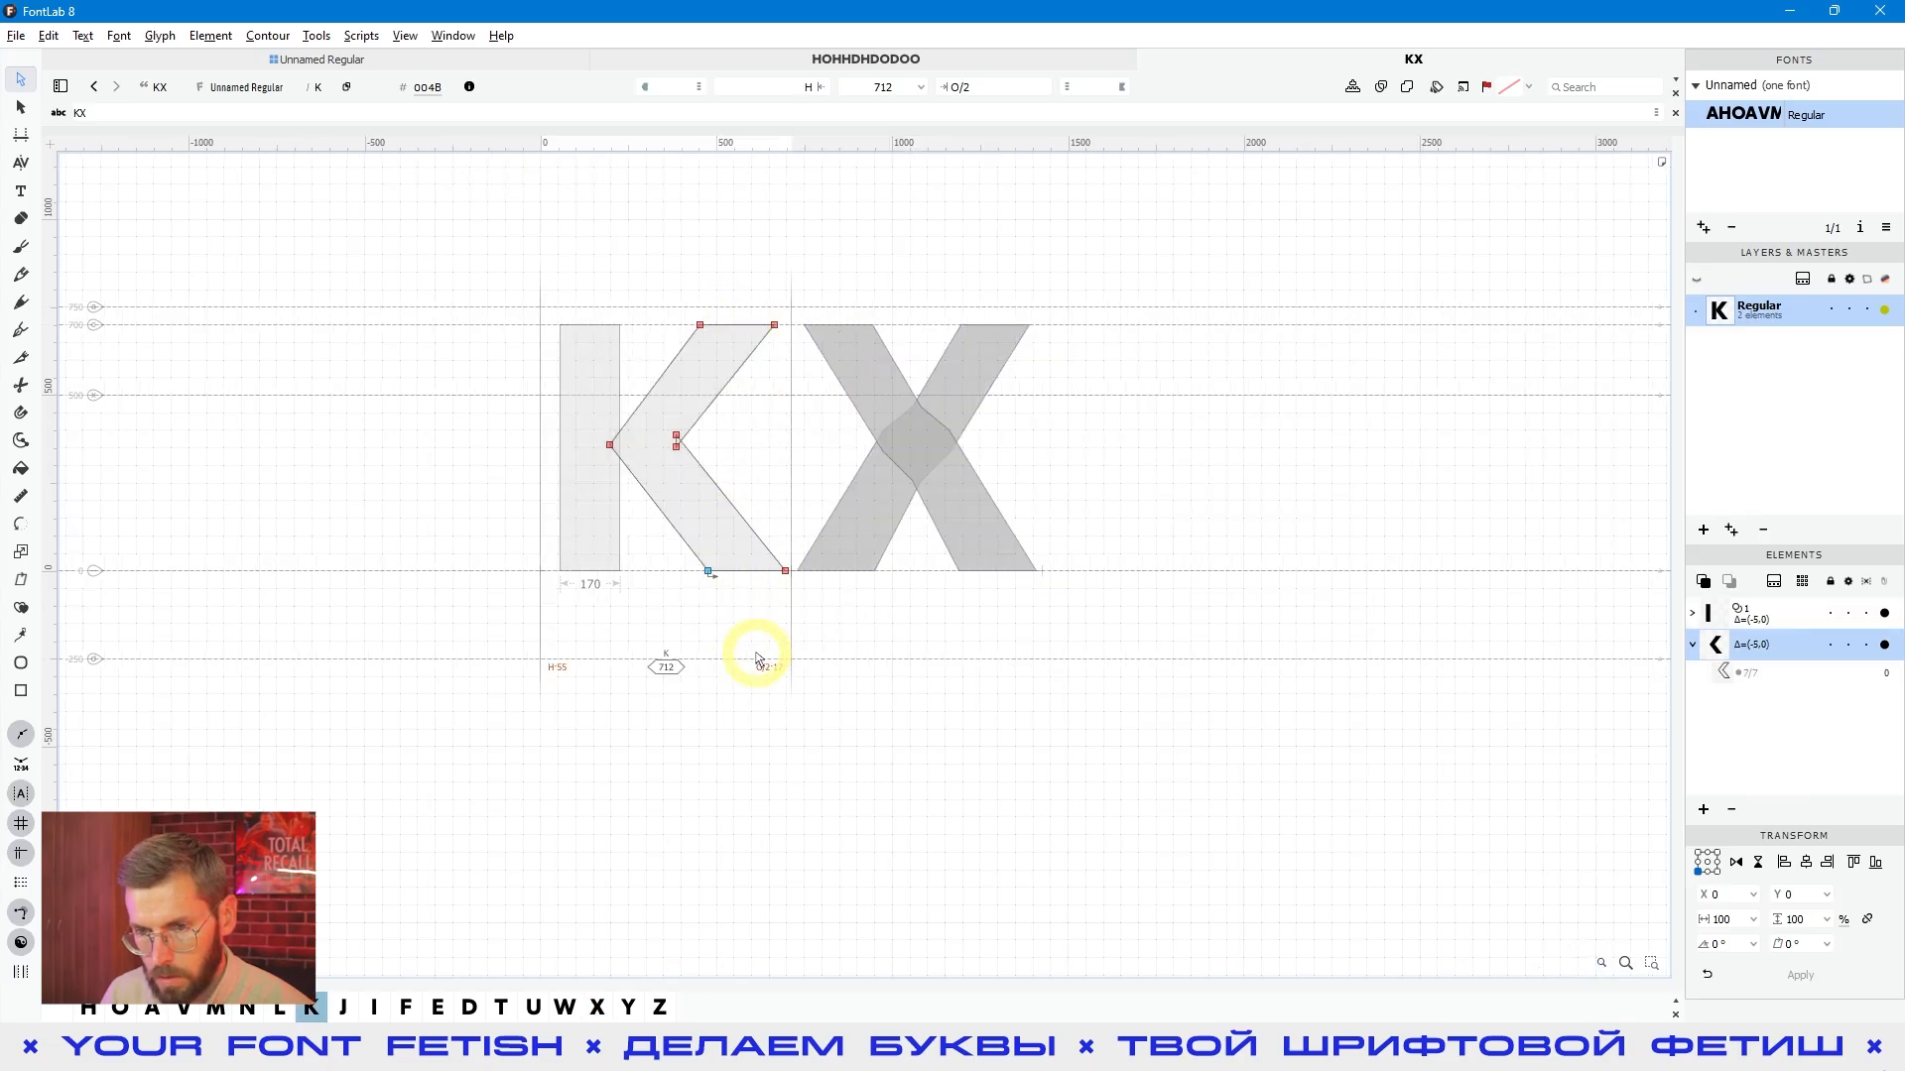
pyautogui.click(833, 633)
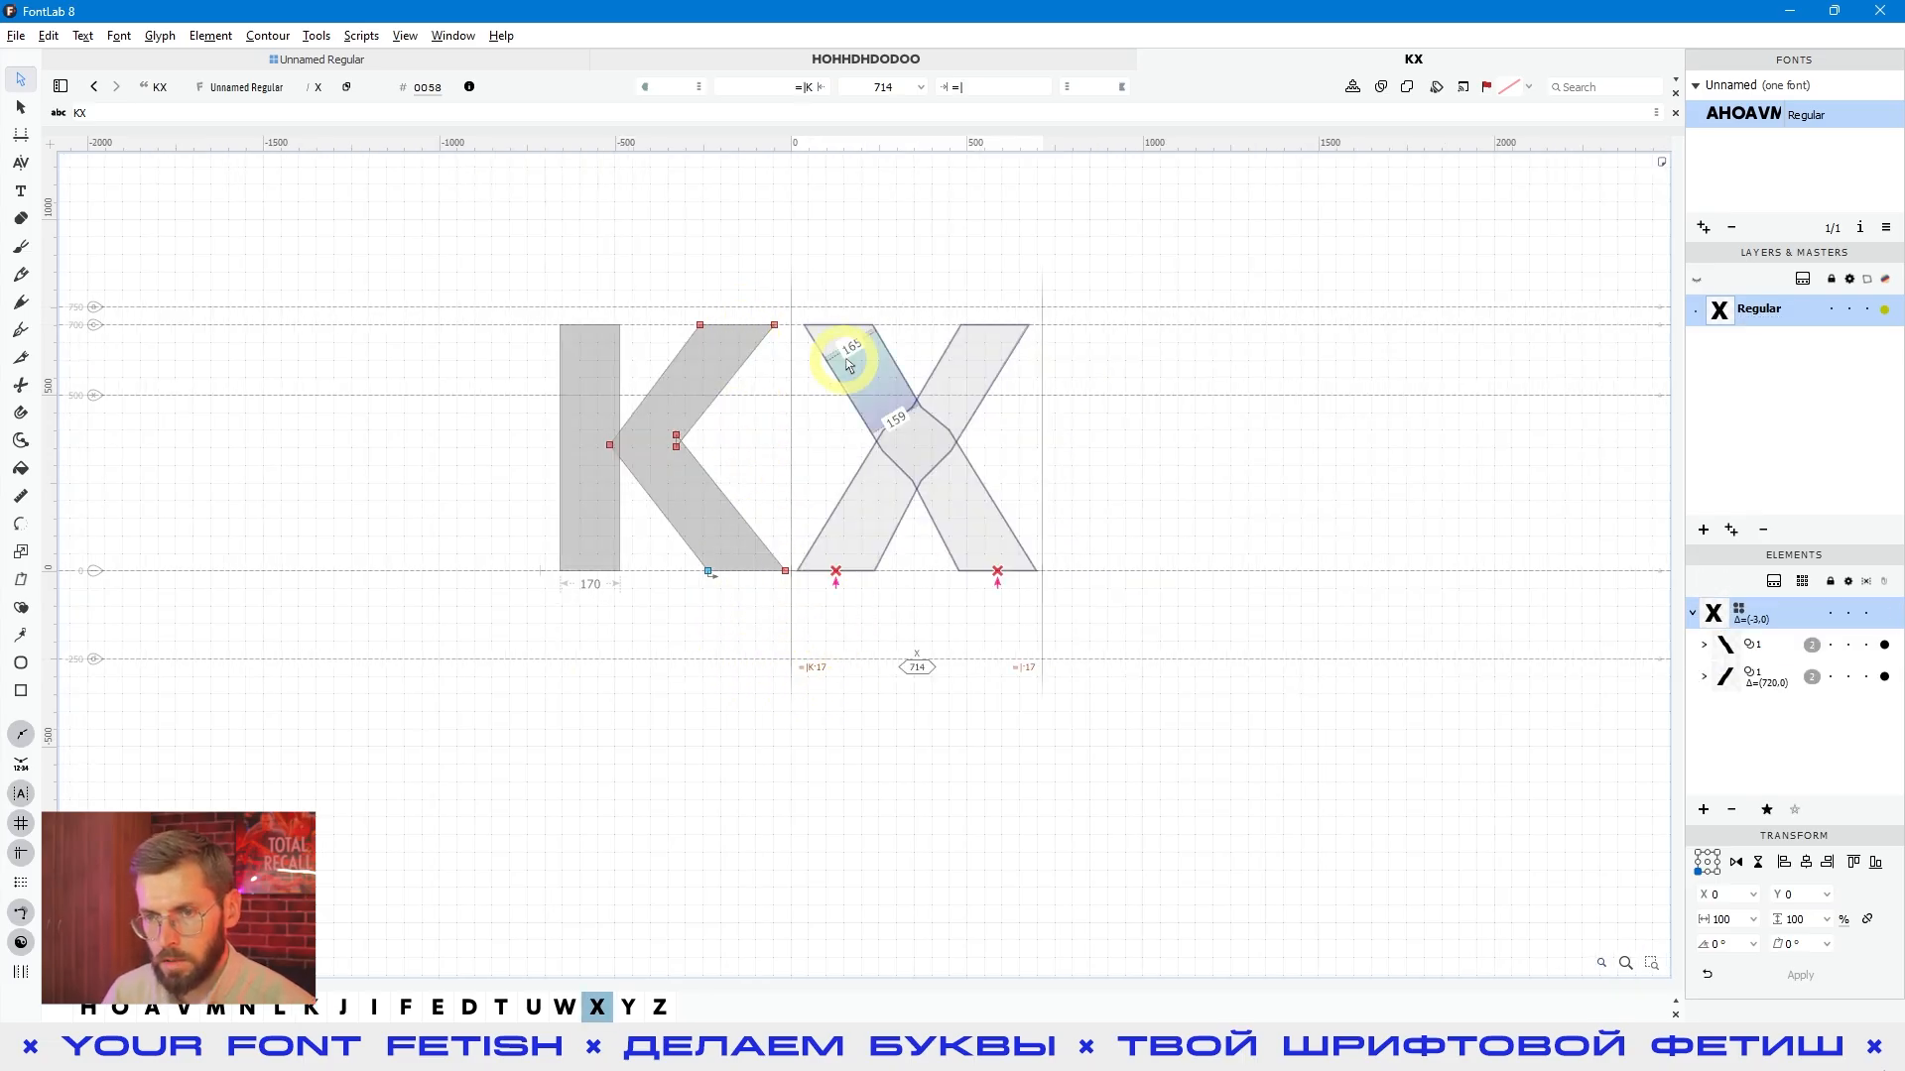
pyautogui.click(850, 544)
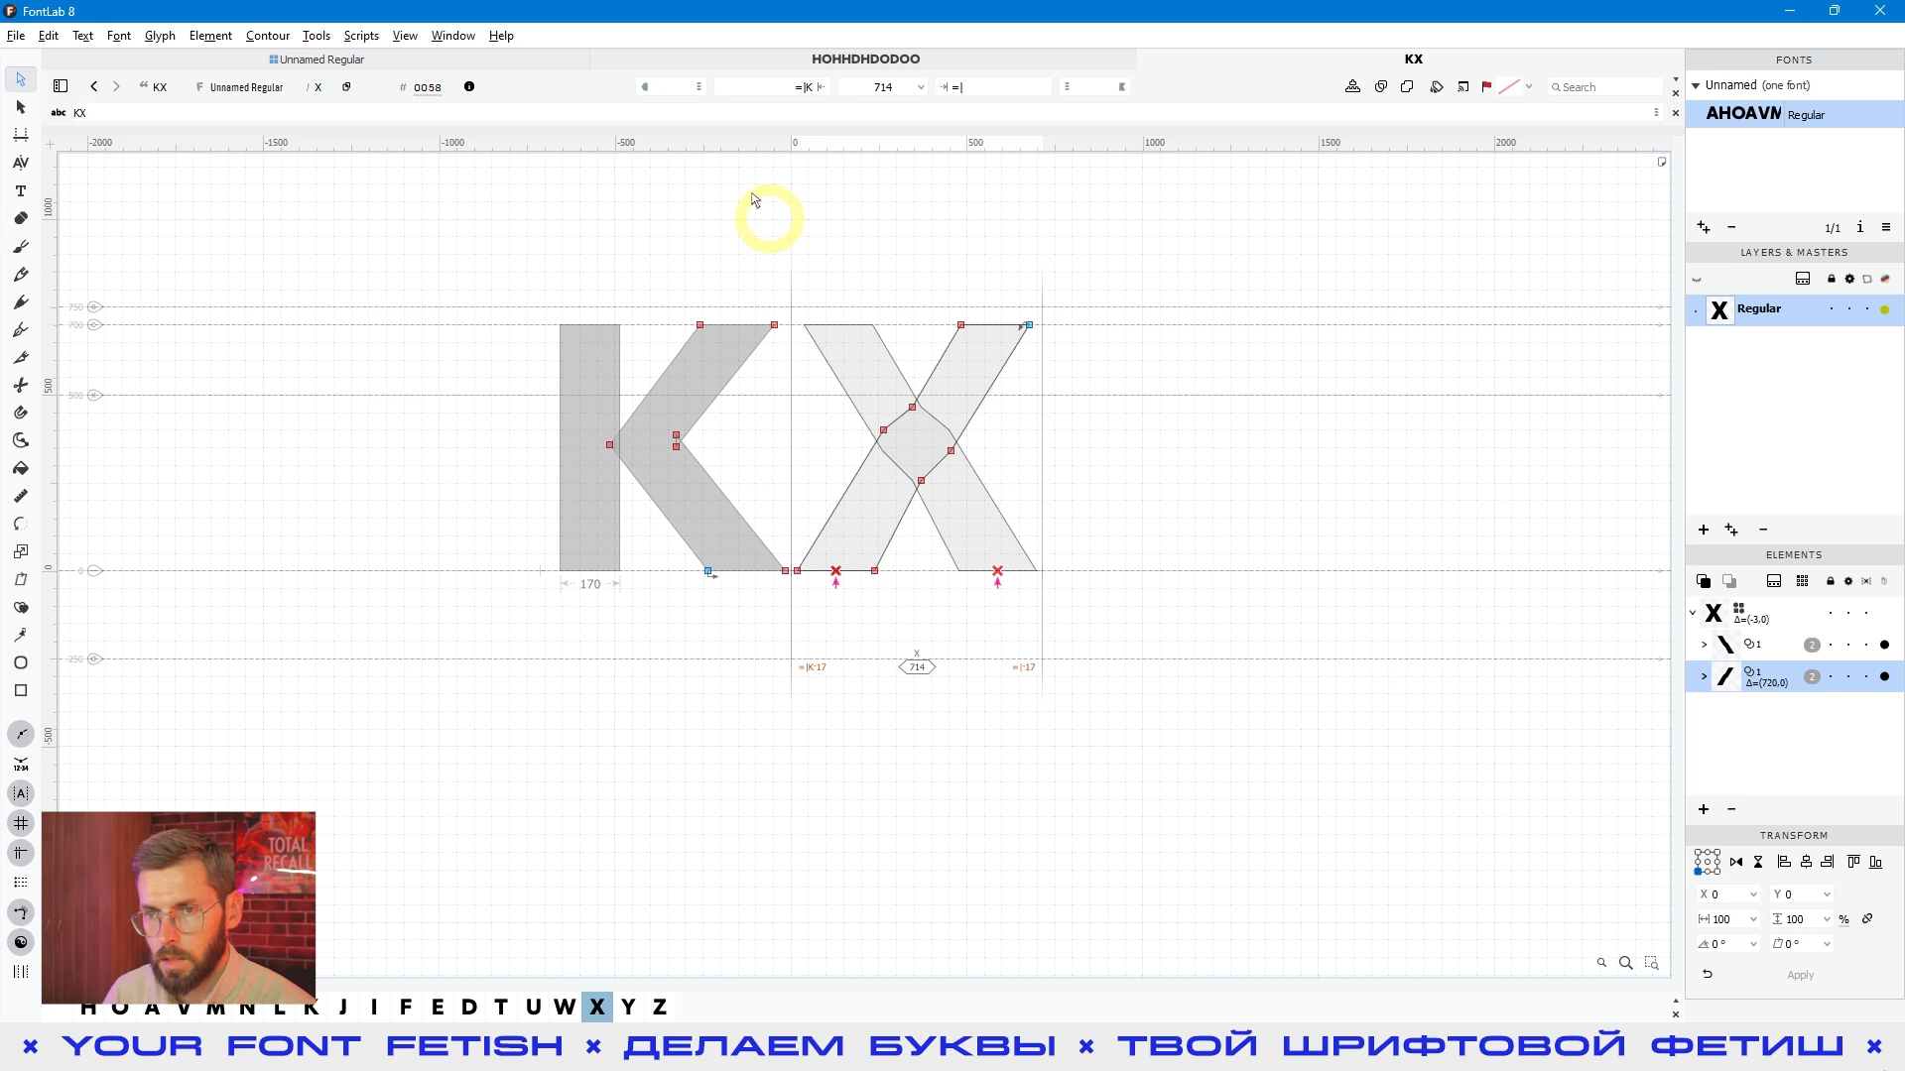
# - Set the X's left sidebearing to the plain expression K and check the resulting spacing
pyautogui.click(799, 86)
pyautogui.write('K')
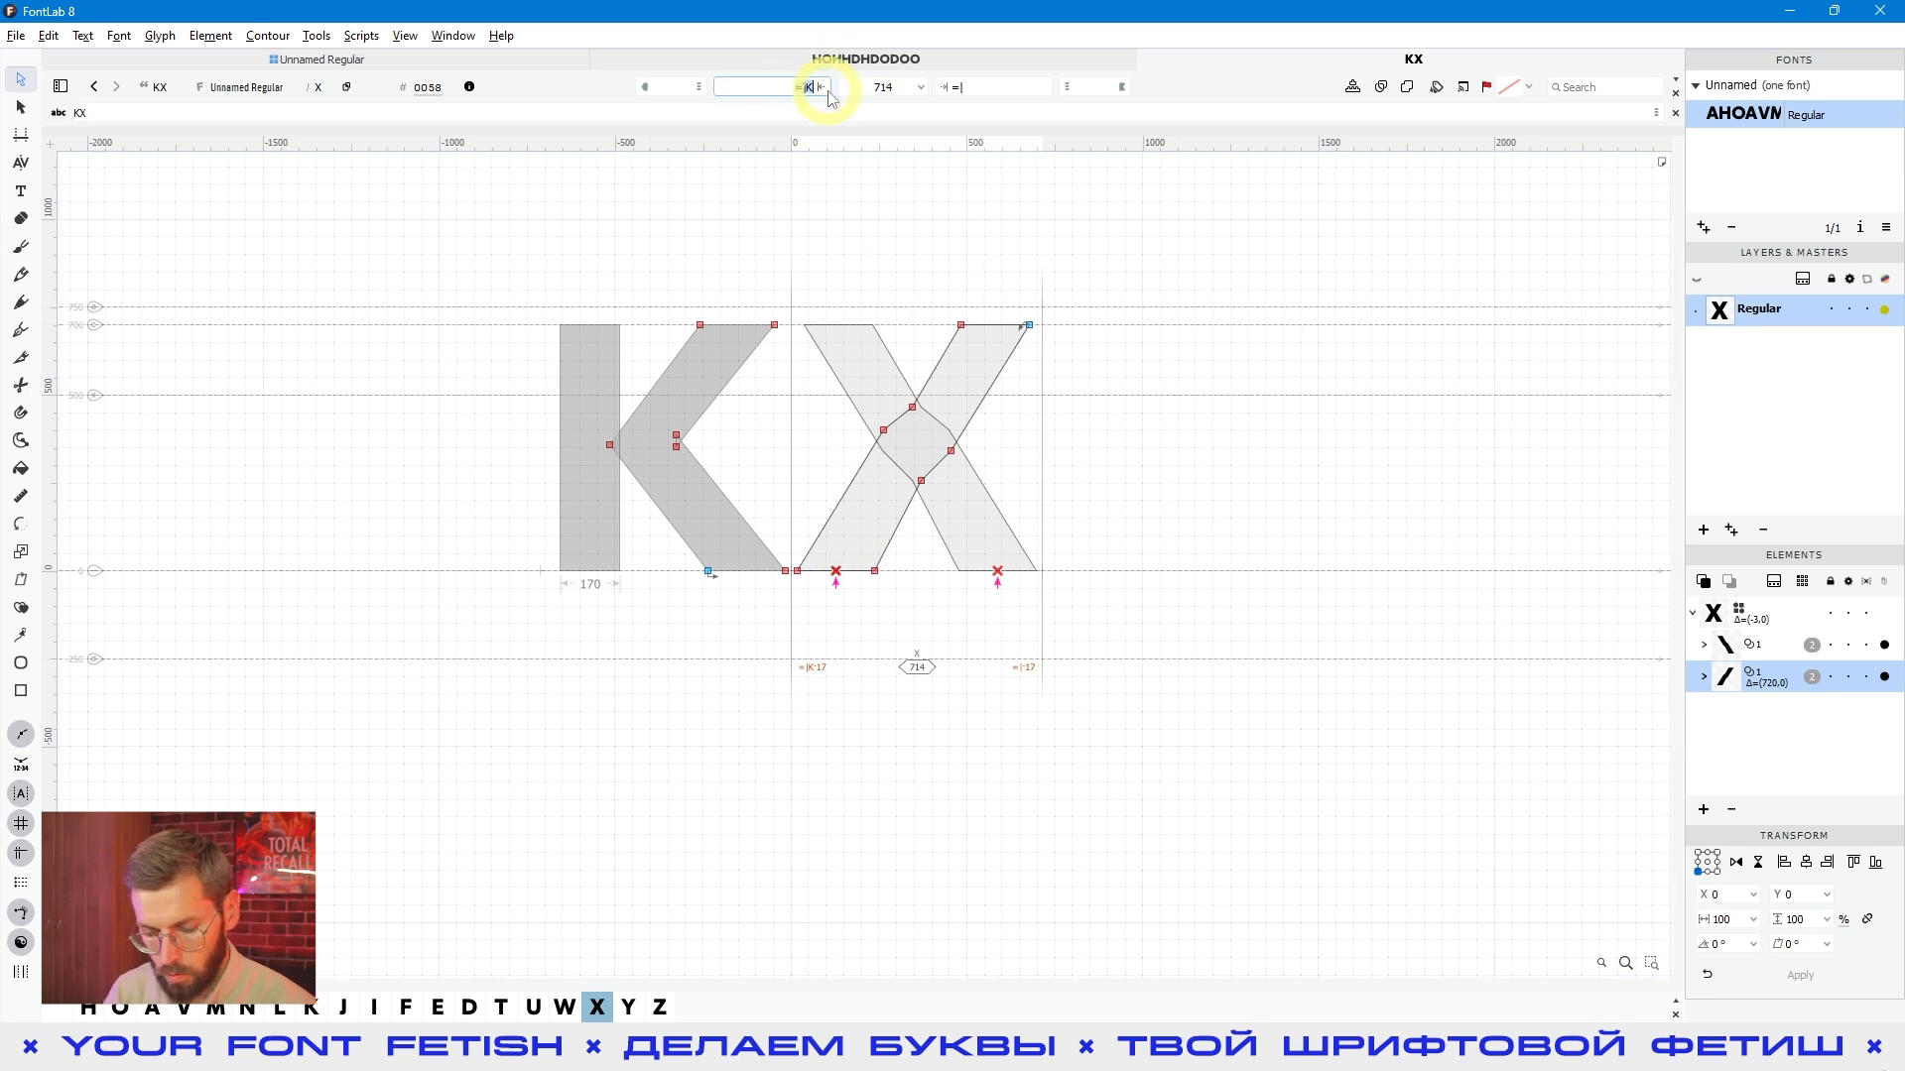
pyautogui.press('Return')
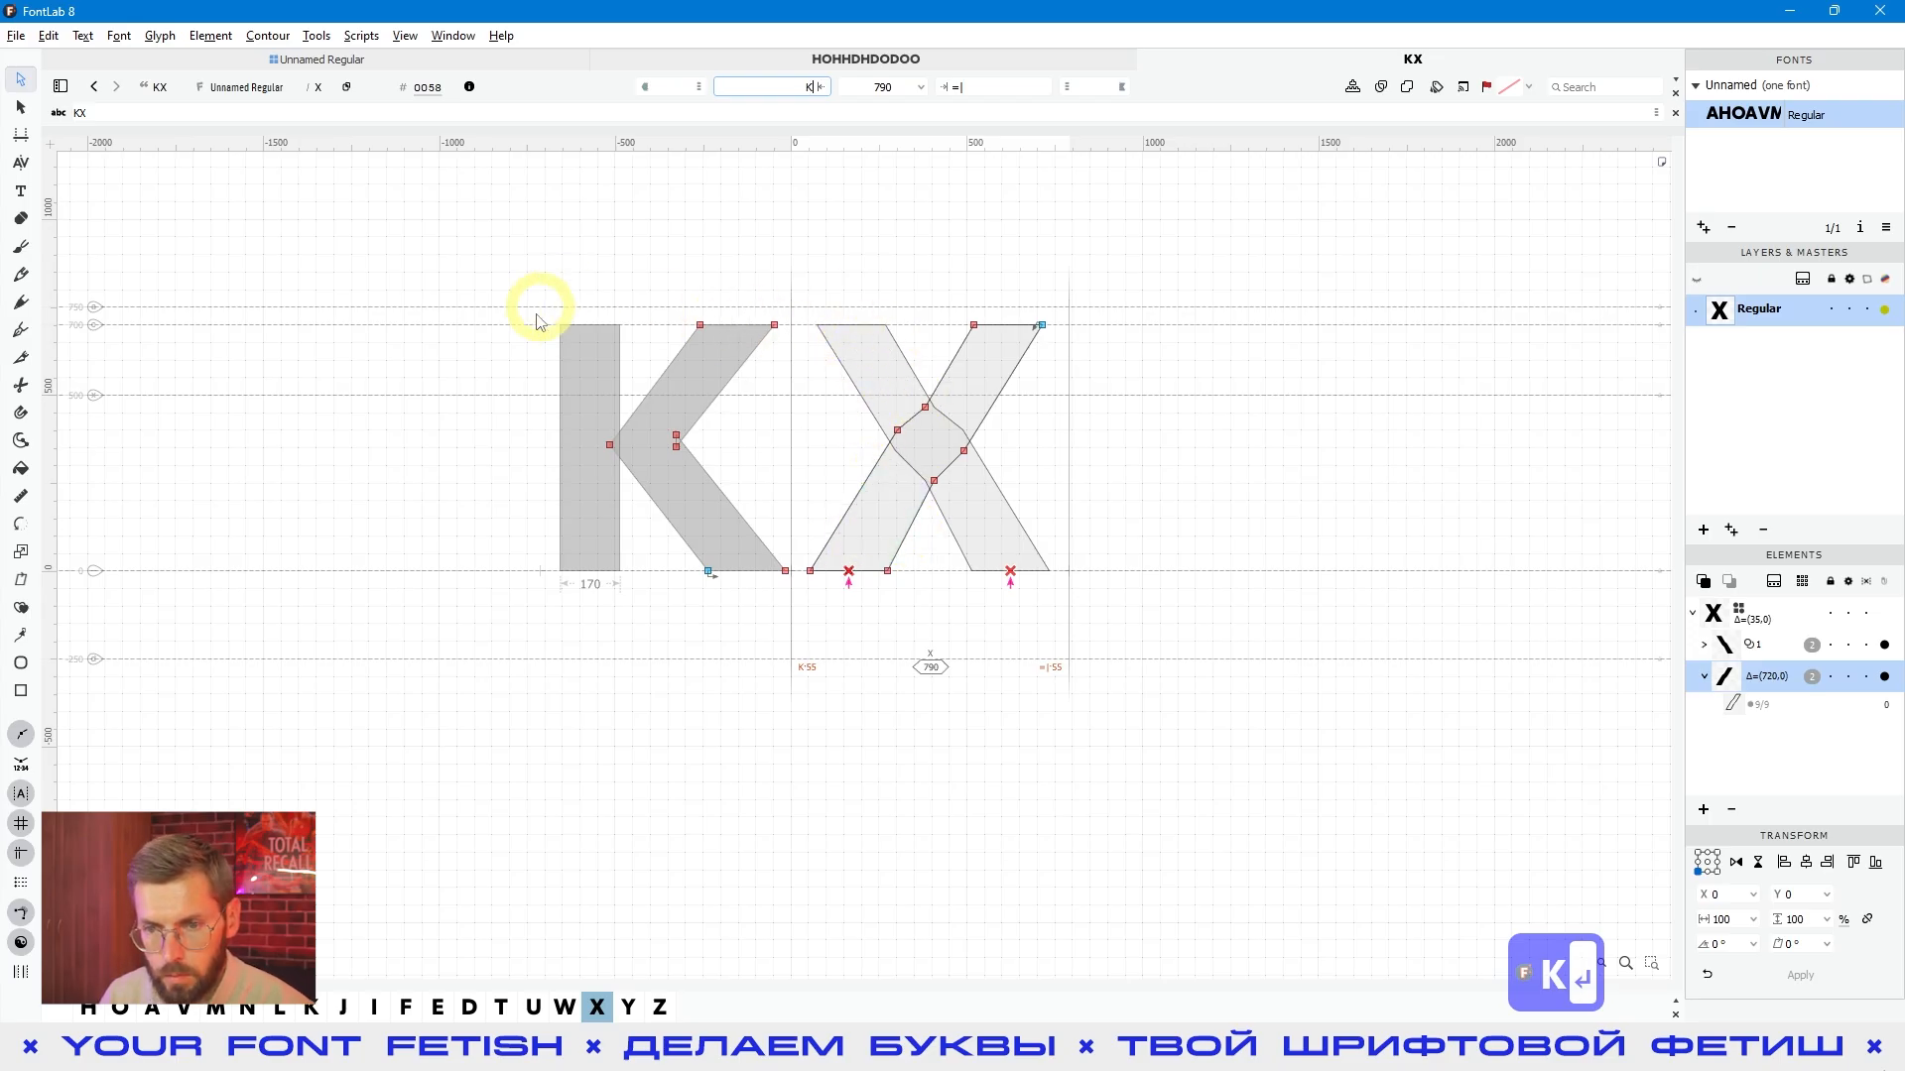
pyautogui.click(942, 614)
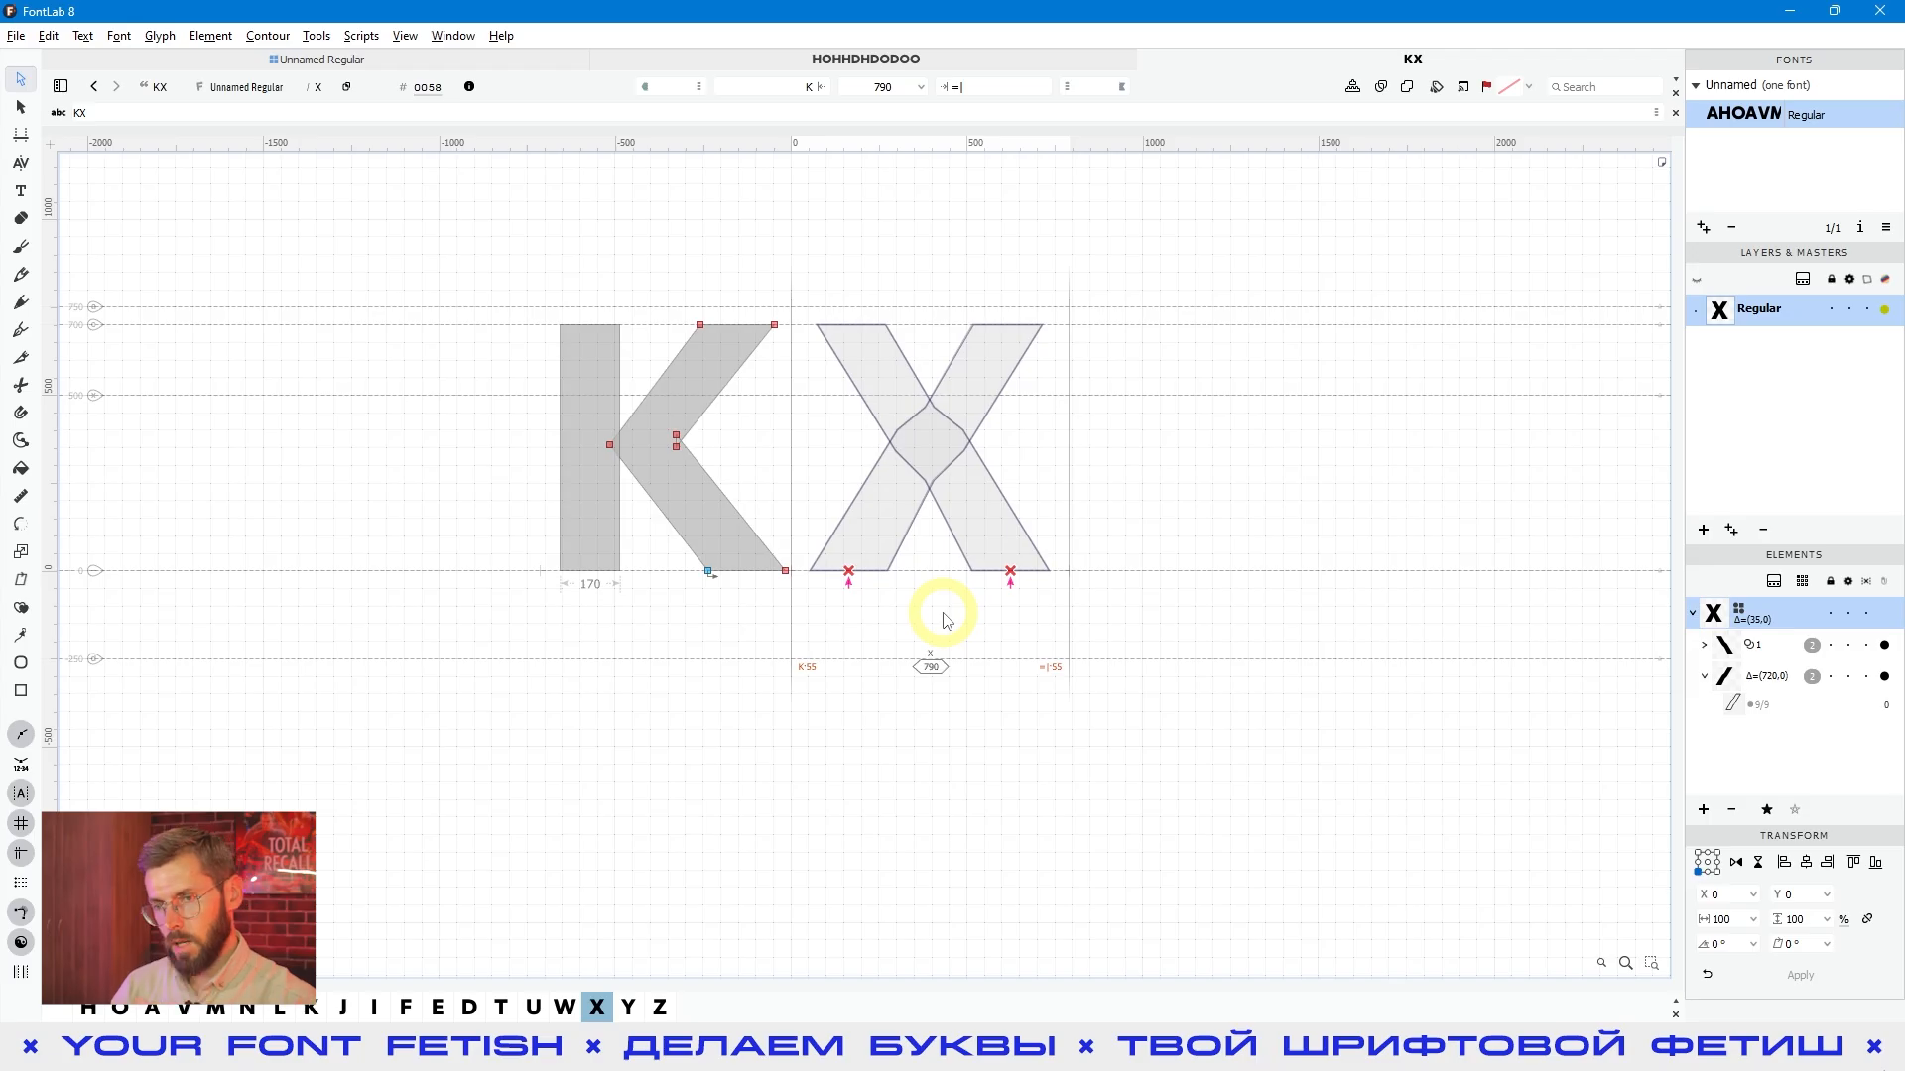
pyautogui.click(897, 493)
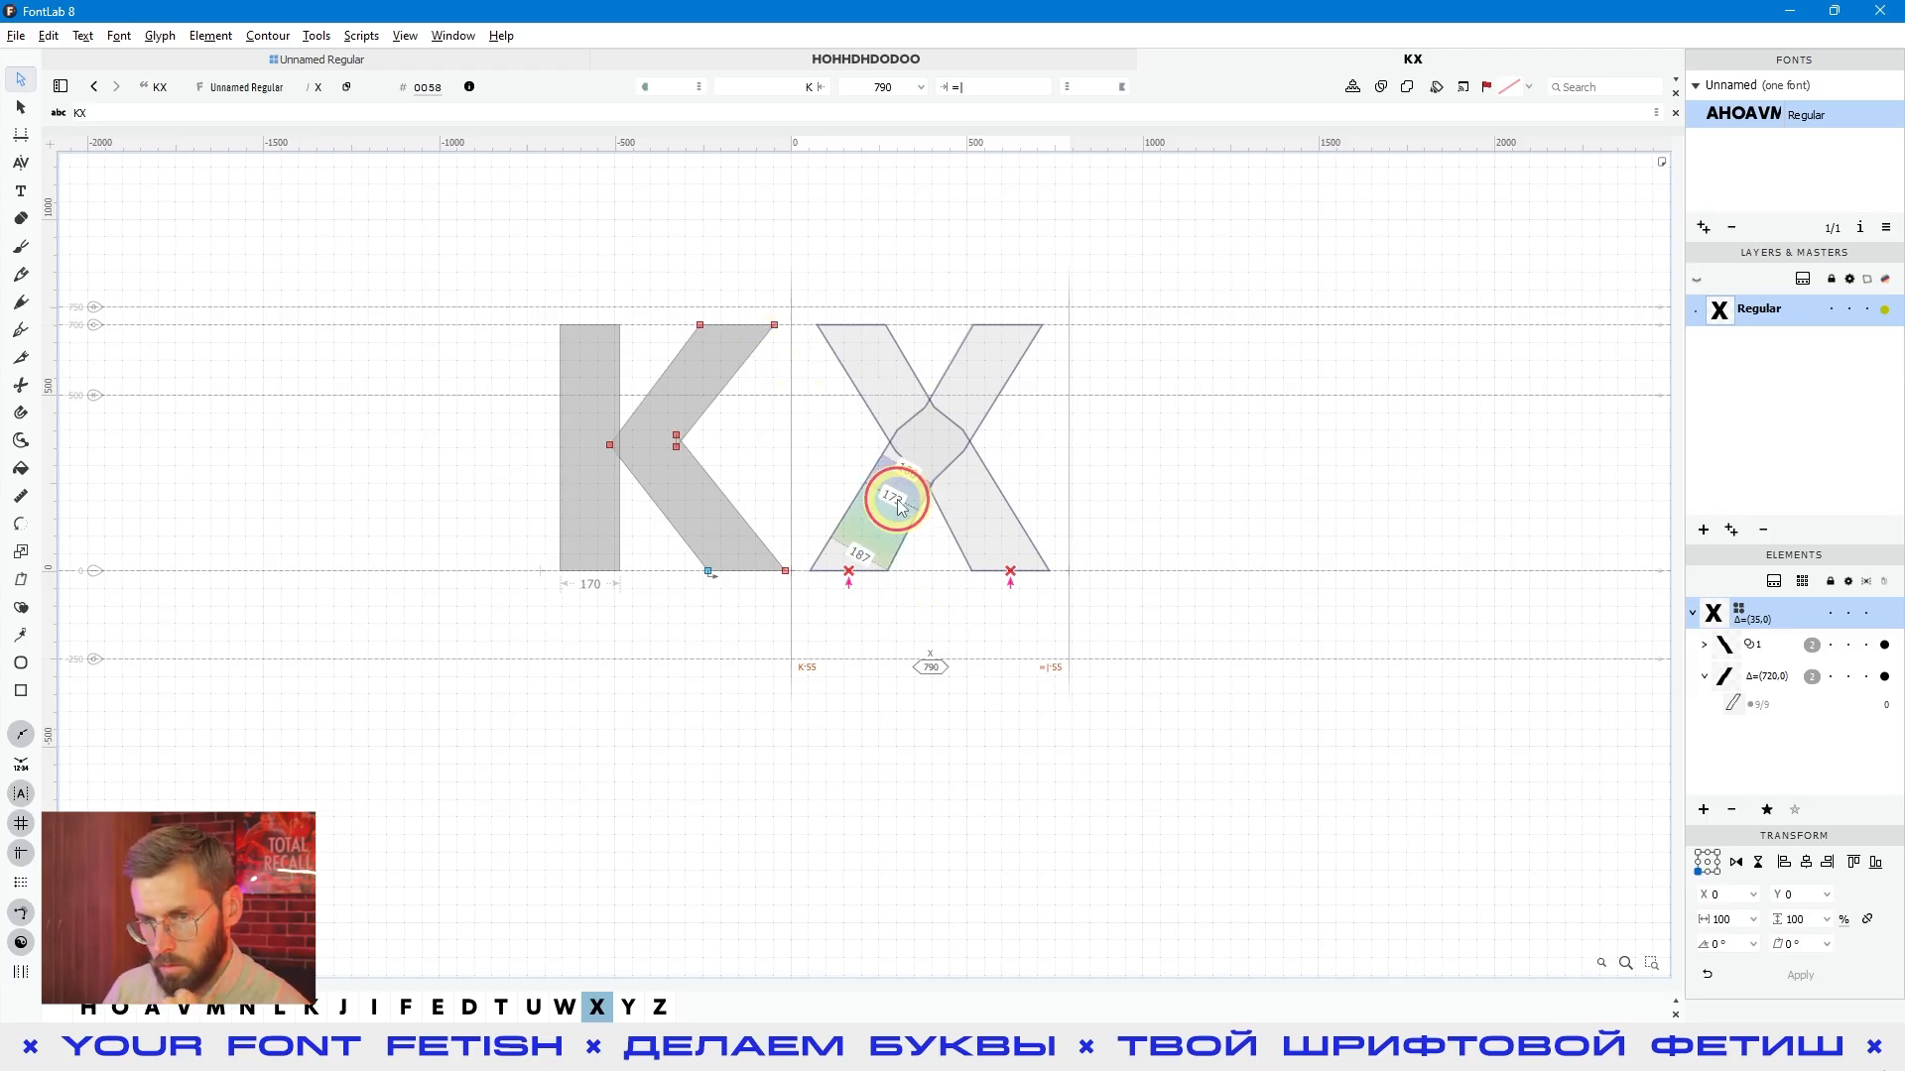
pyautogui.click(866, 361)
# - Set the X's left sidebearing expression to =|K so it mirrors the K's right sidebearing
pyautogui.click(780, 86)
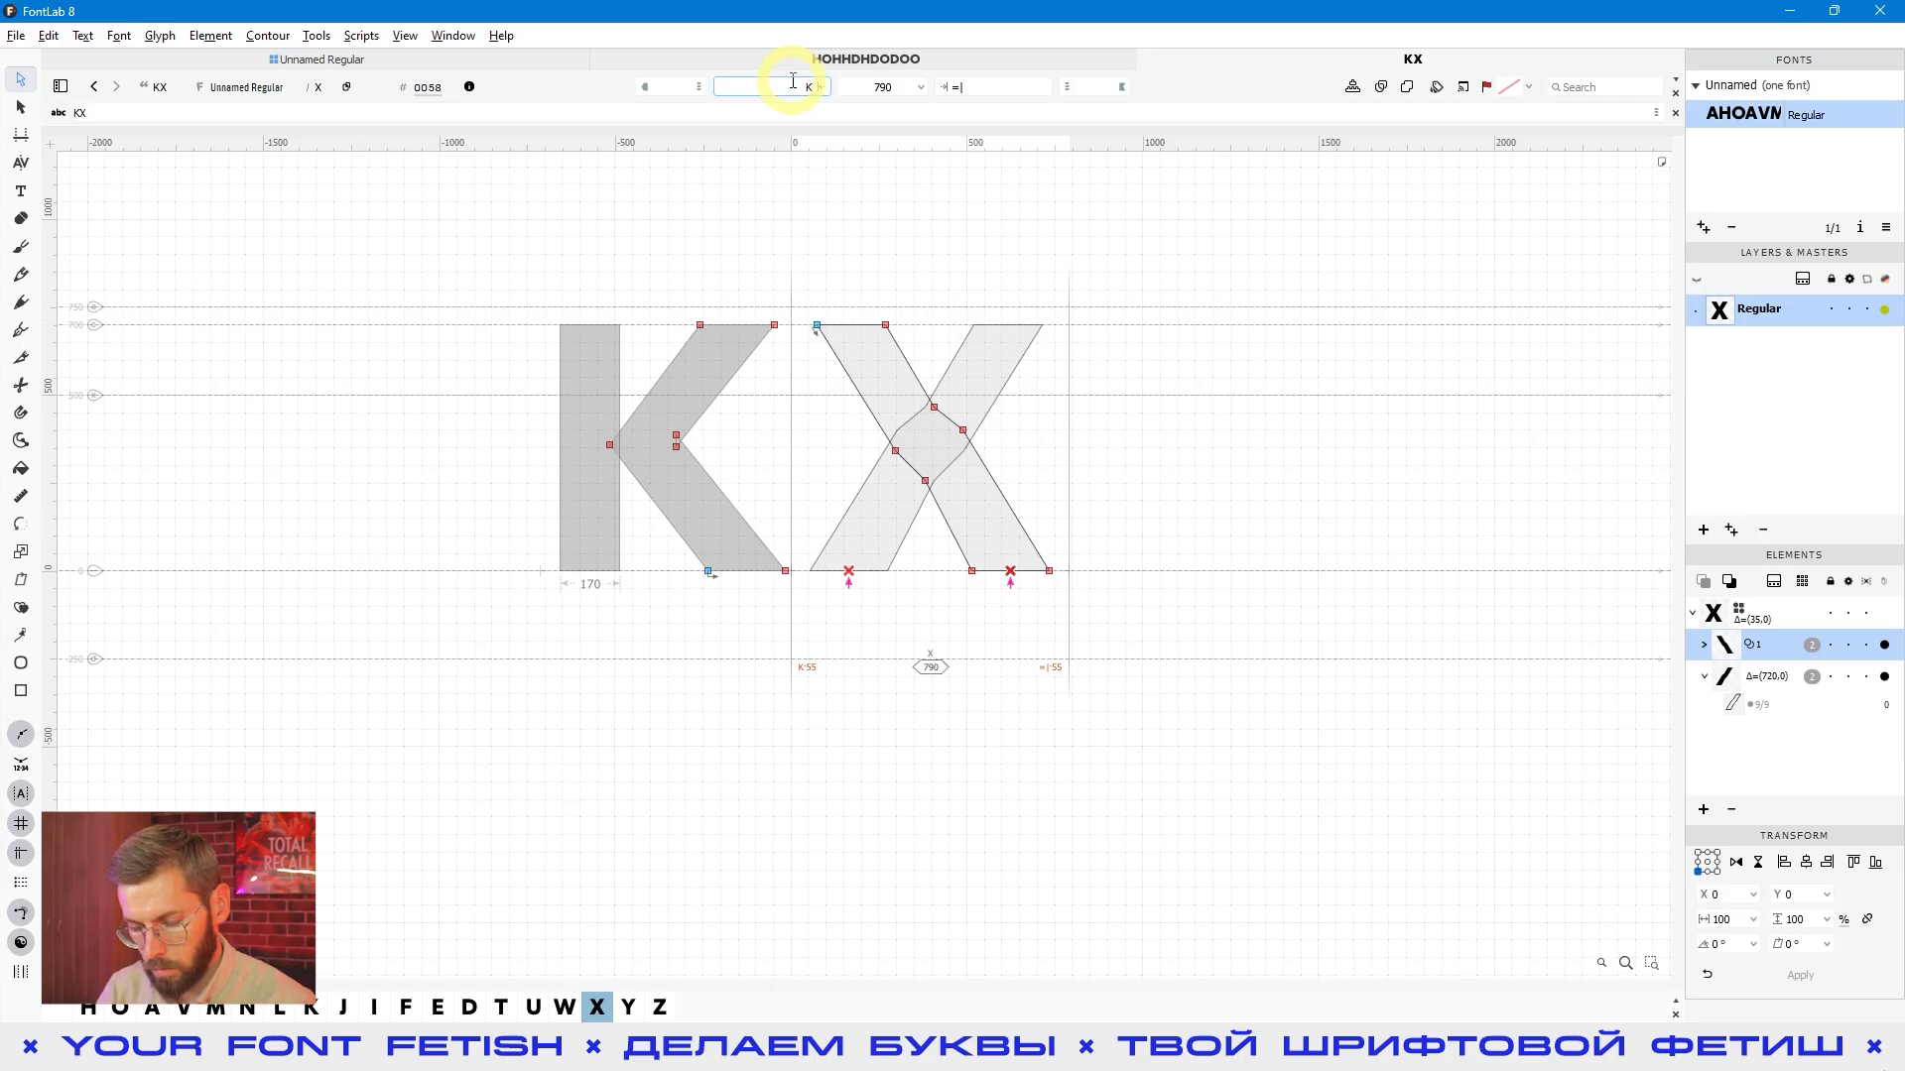
pyautogui.write('=|')
pyautogui.press('Return')
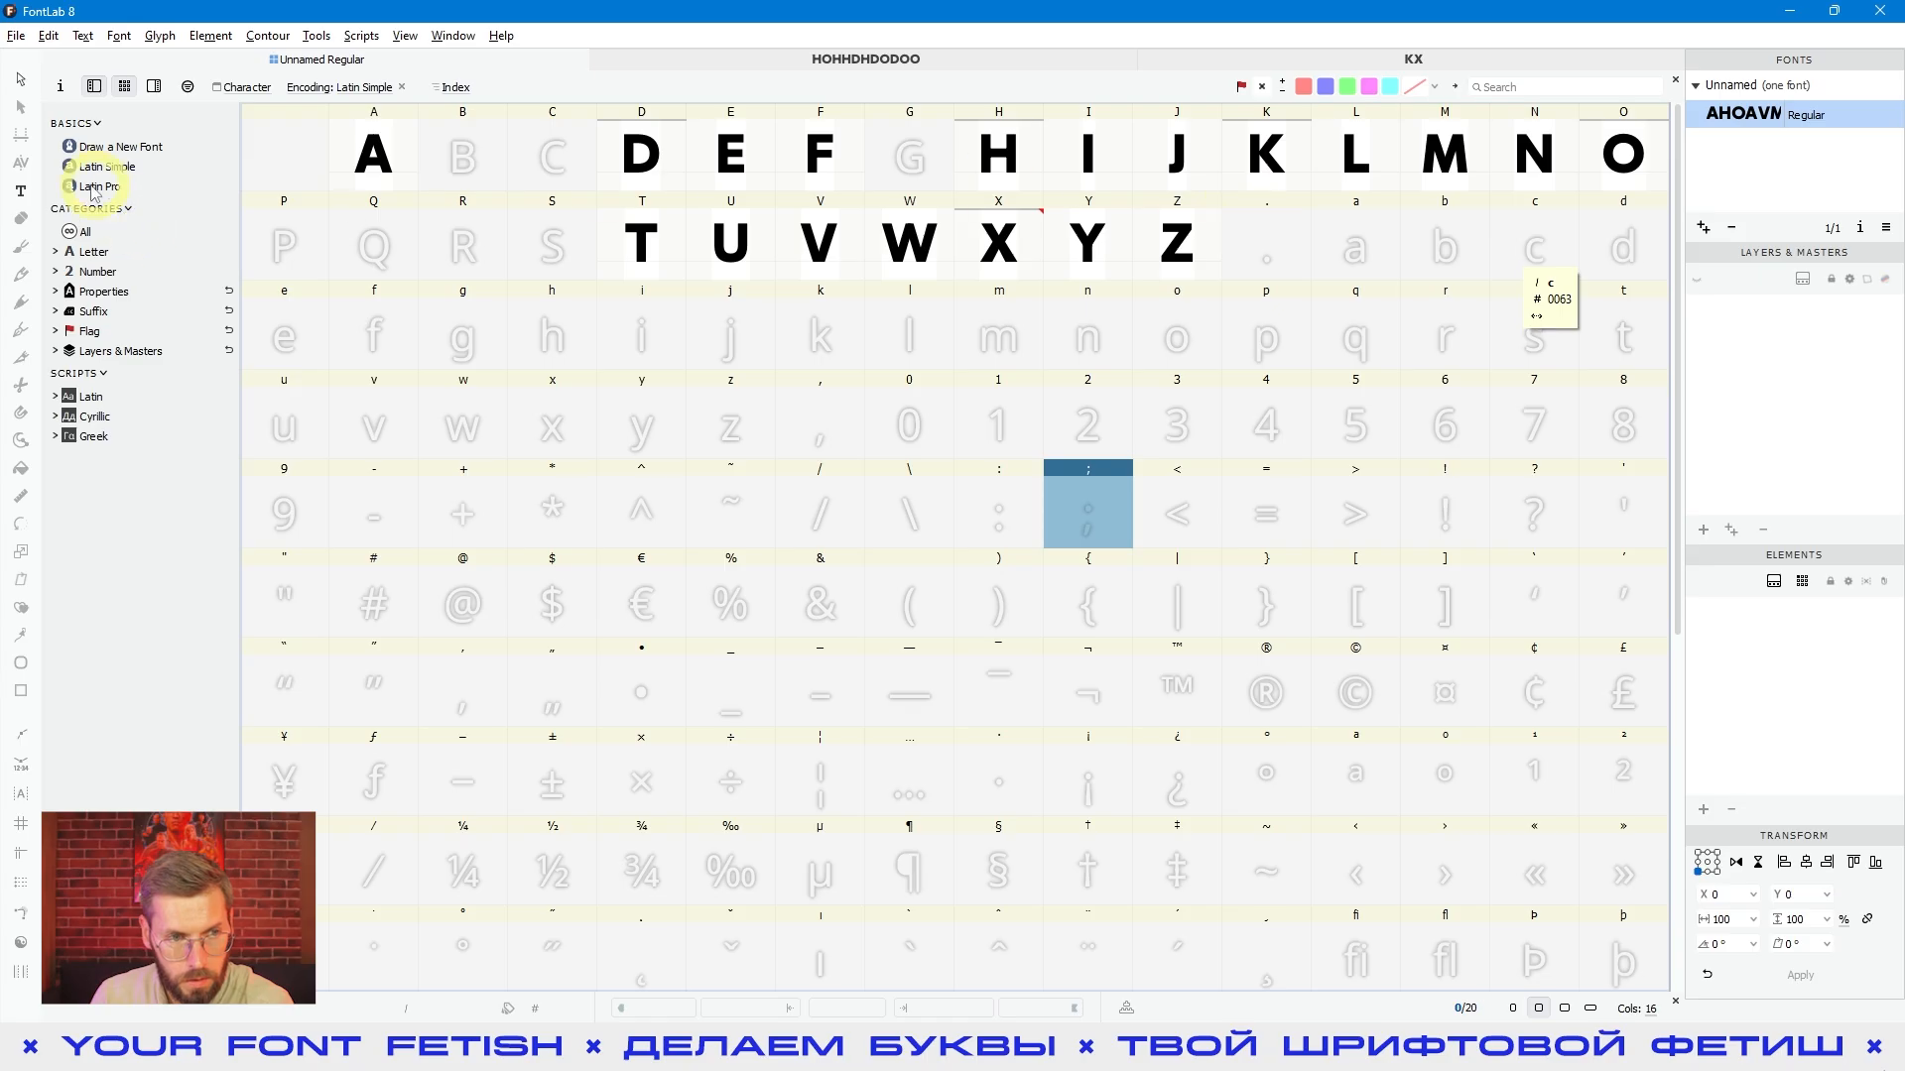
# - Examine the sidebearing expressions of the W and the T in the font window
pyautogui.click(537, 223)
pyautogui.click(748, 290)
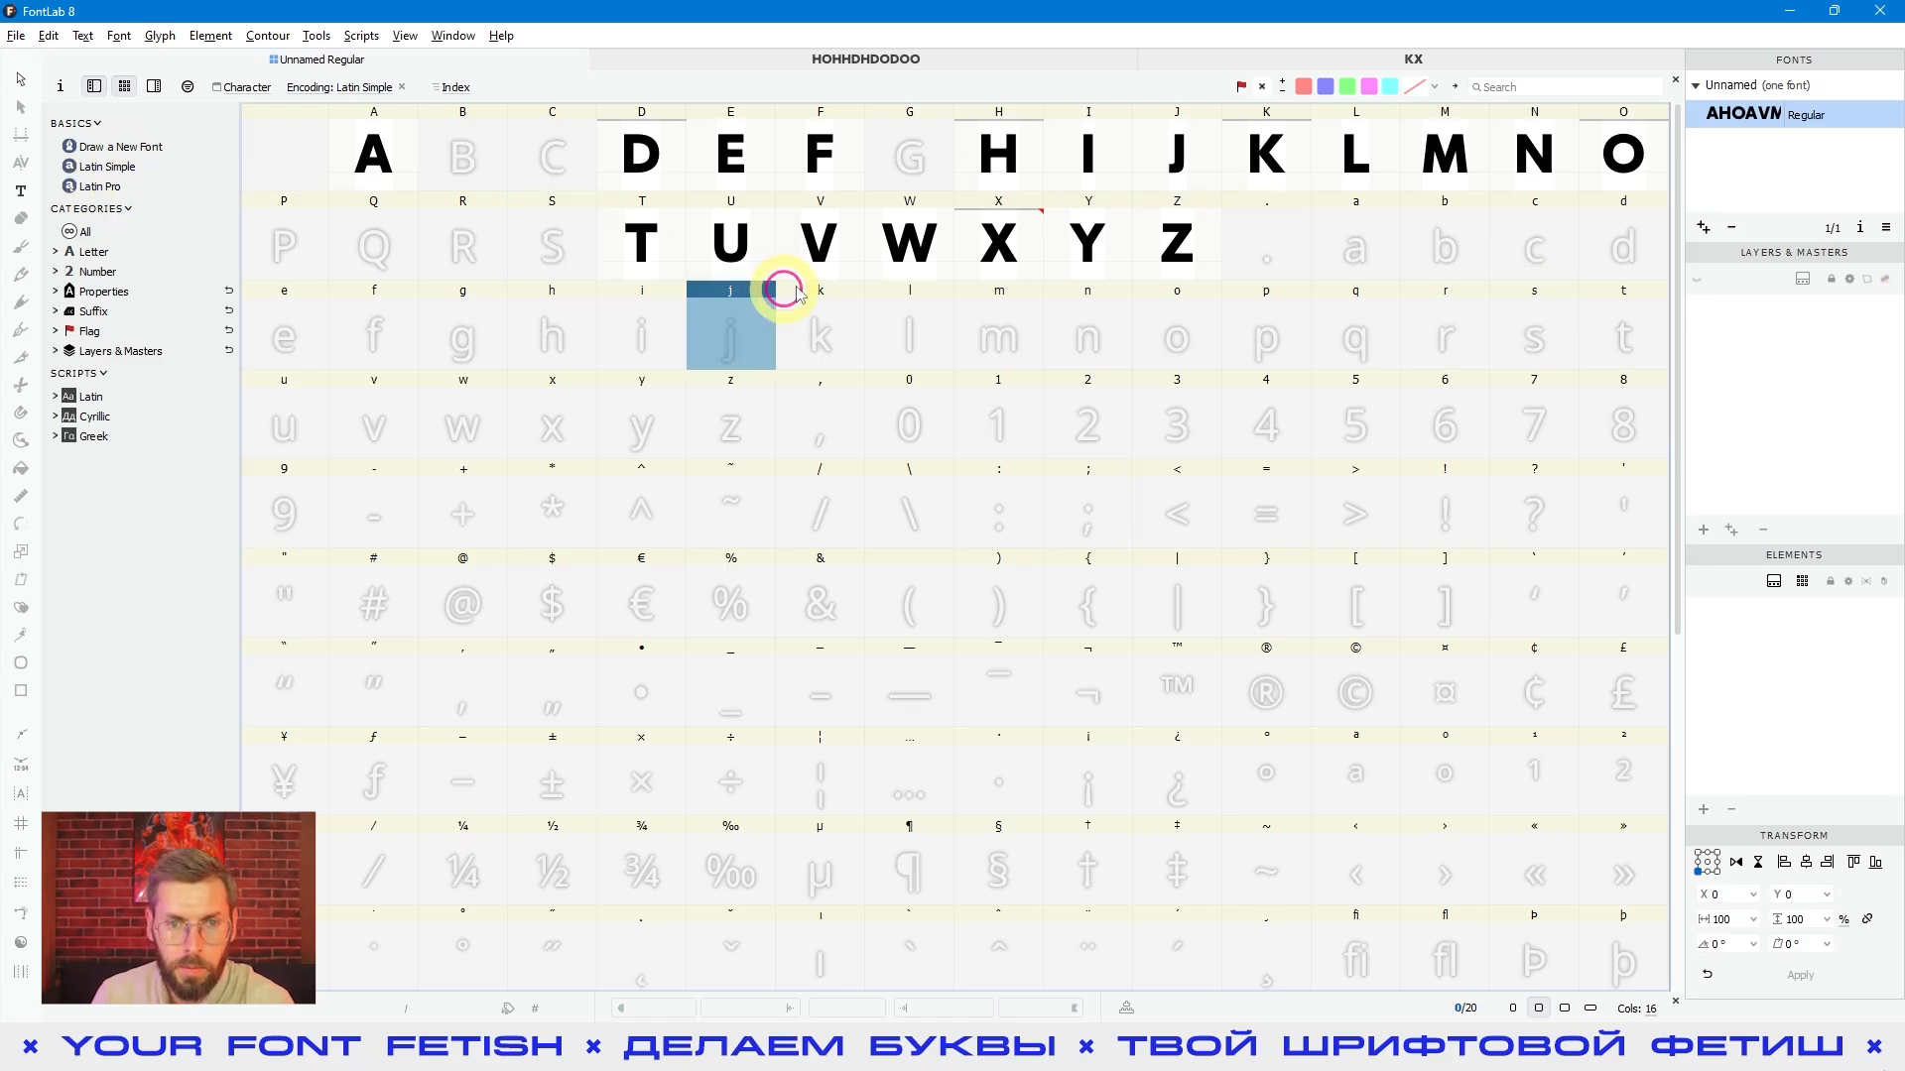
pyautogui.click(875, 250)
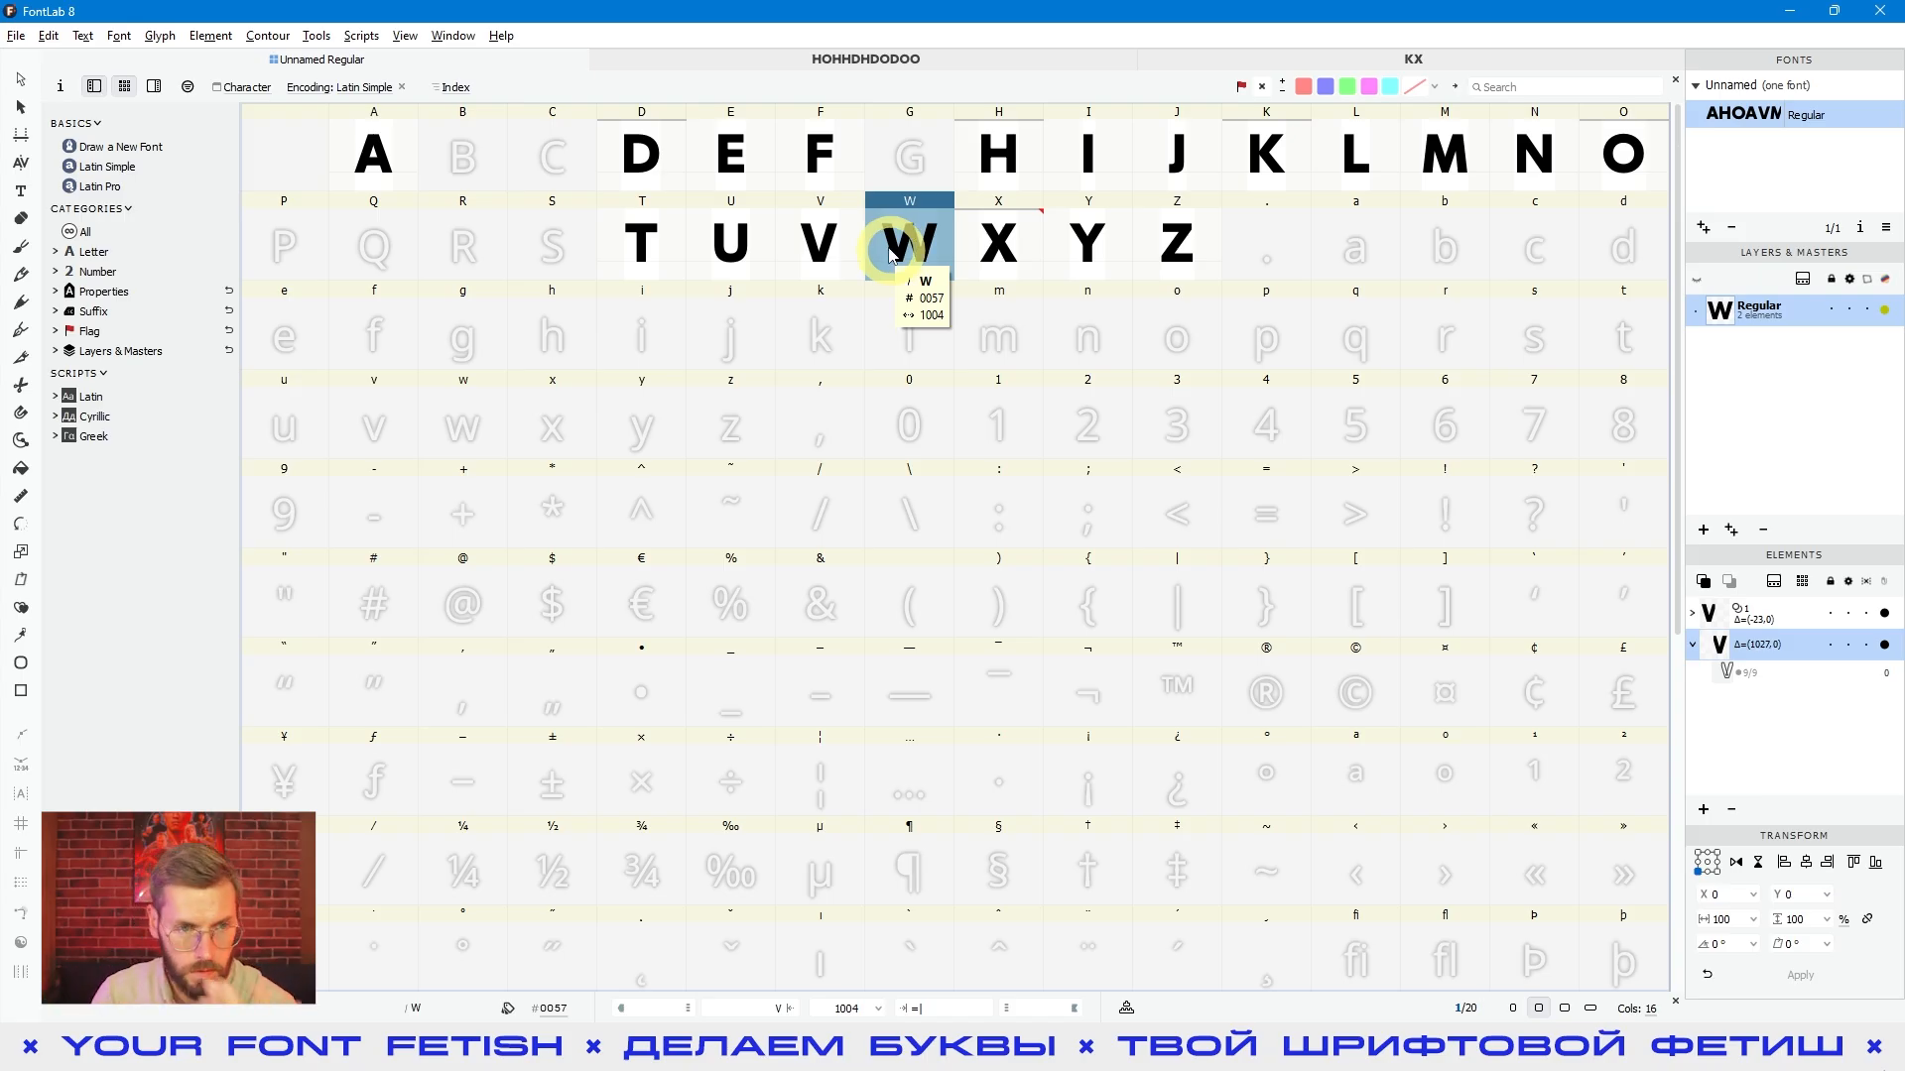
pyautogui.click(640, 238)
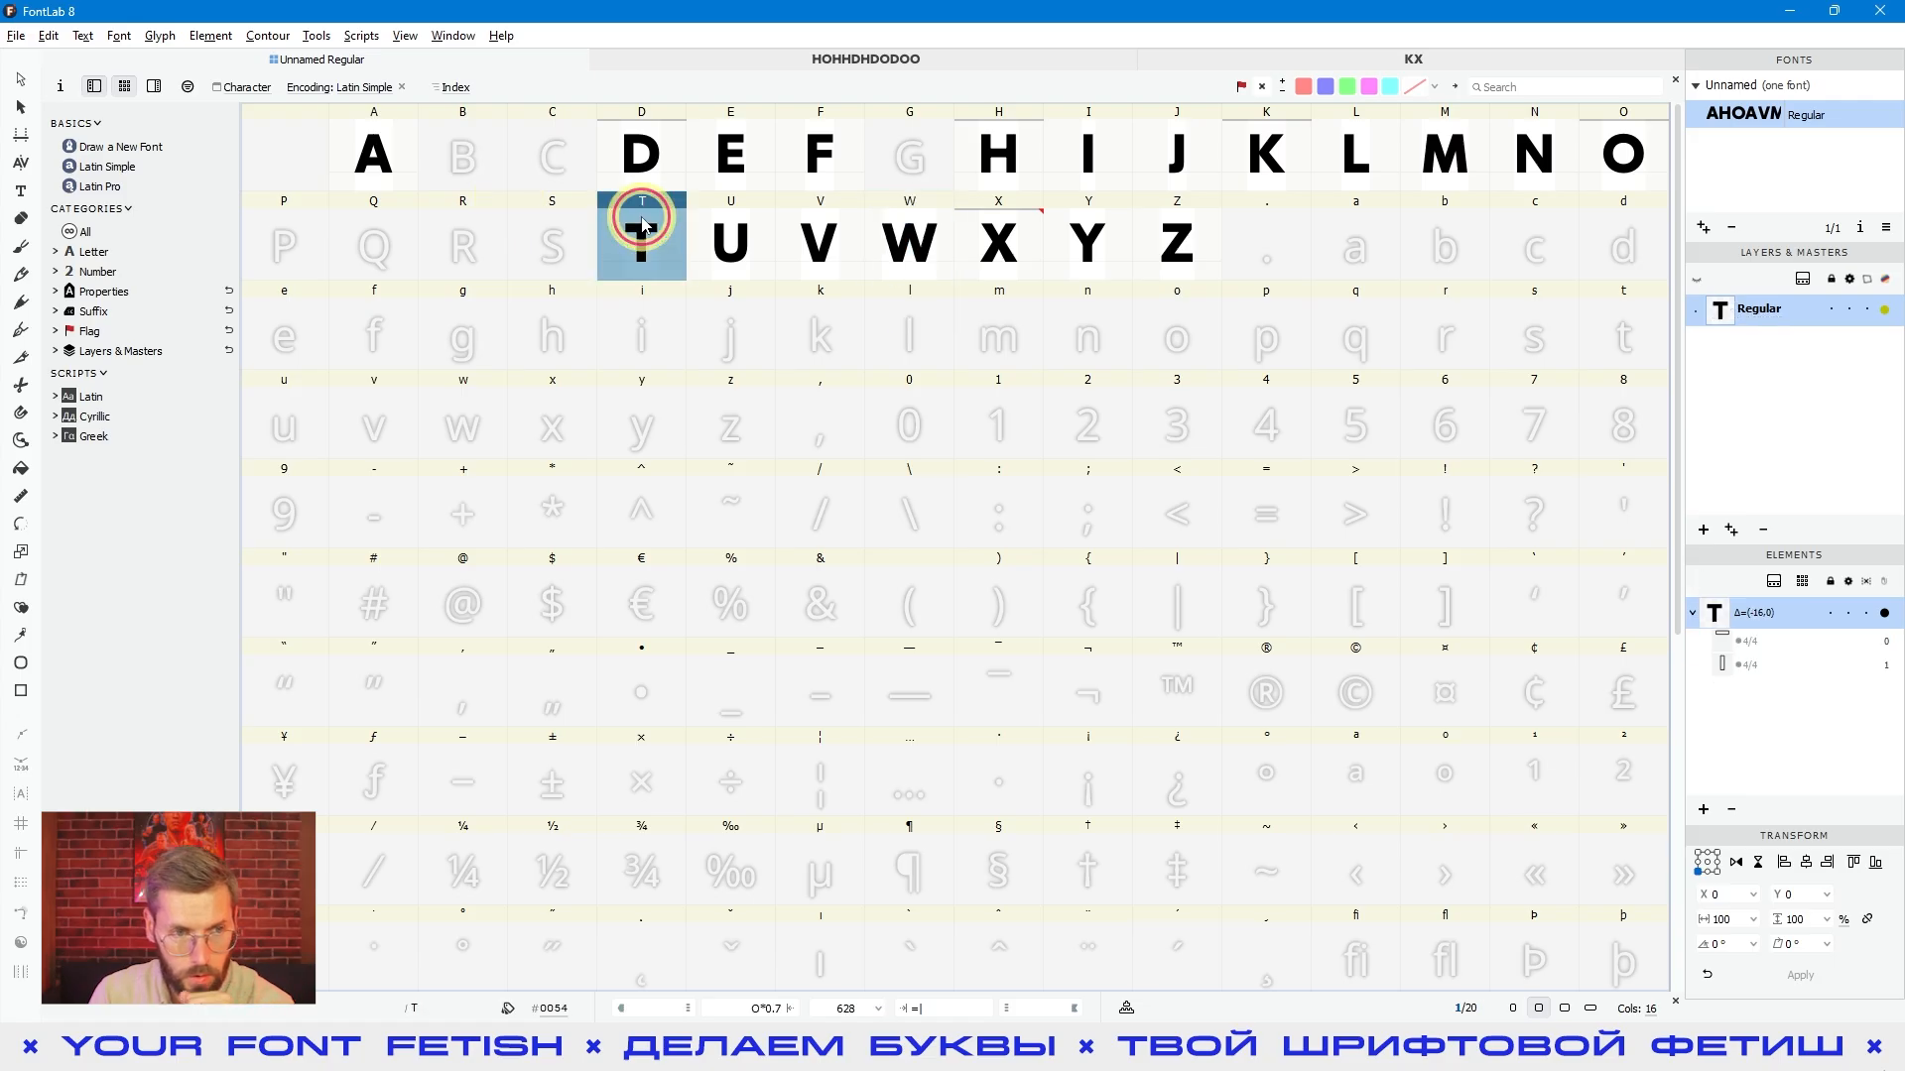
# - Create the space glyph from its empty cell in the font window and open it for editing
pyautogui.click(316, 159)
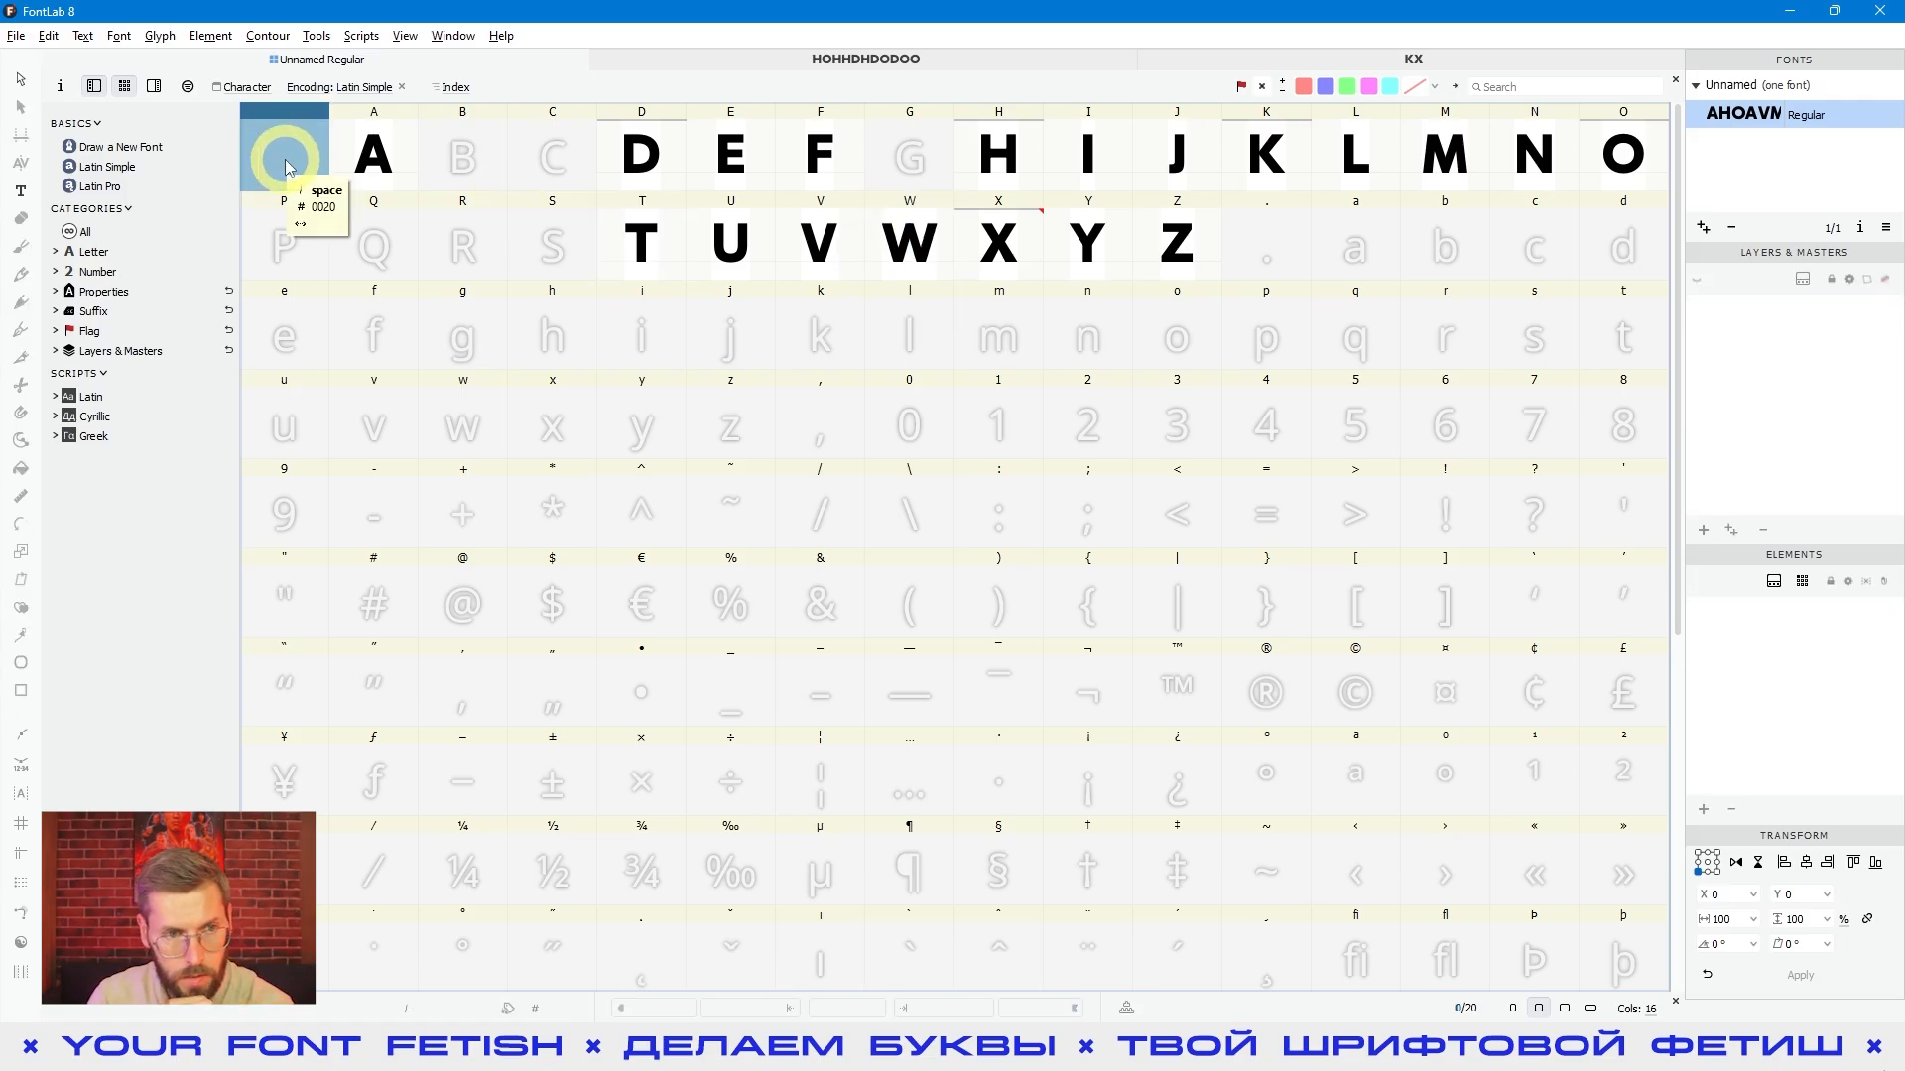
pyautogui.doubleClick(286, 163)
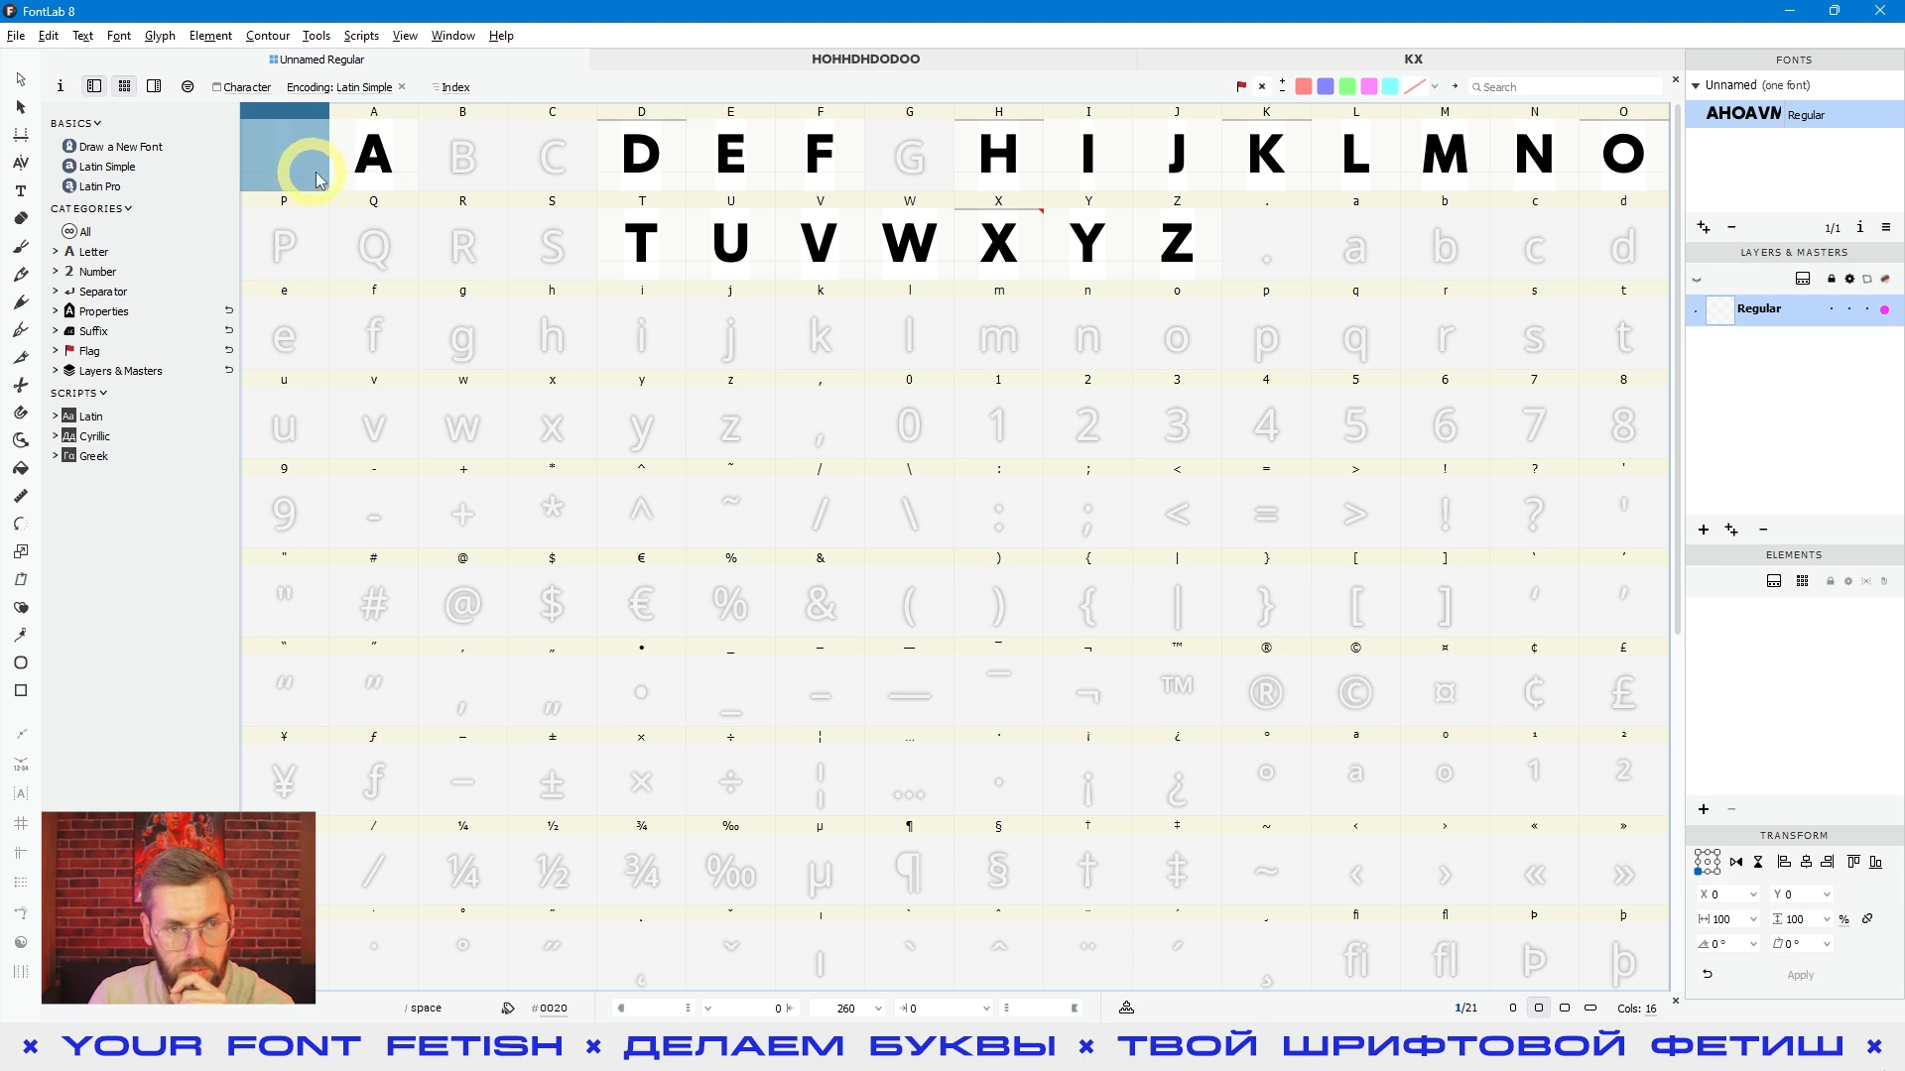
pyautogui.click(484, 389)
pyautogui.click(303, 162)
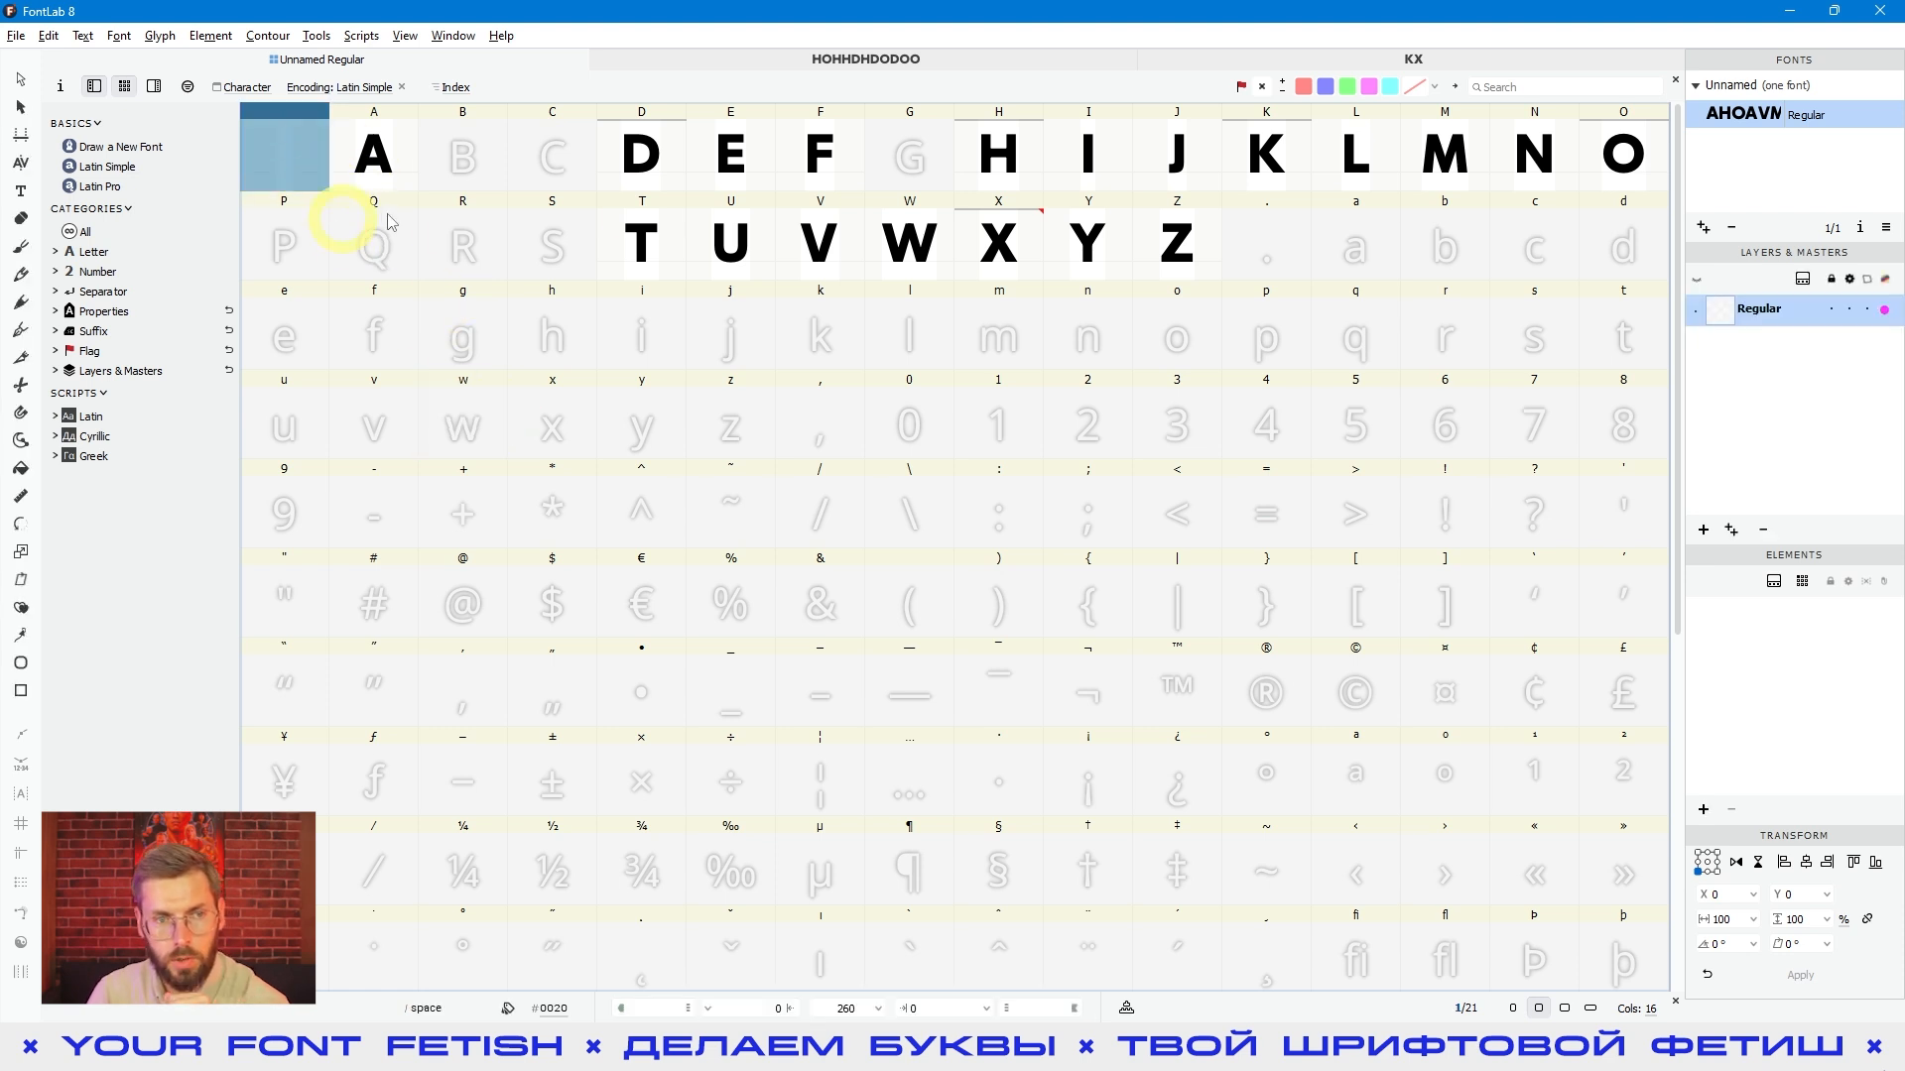
pyautogui.doubleClick(276, 158)
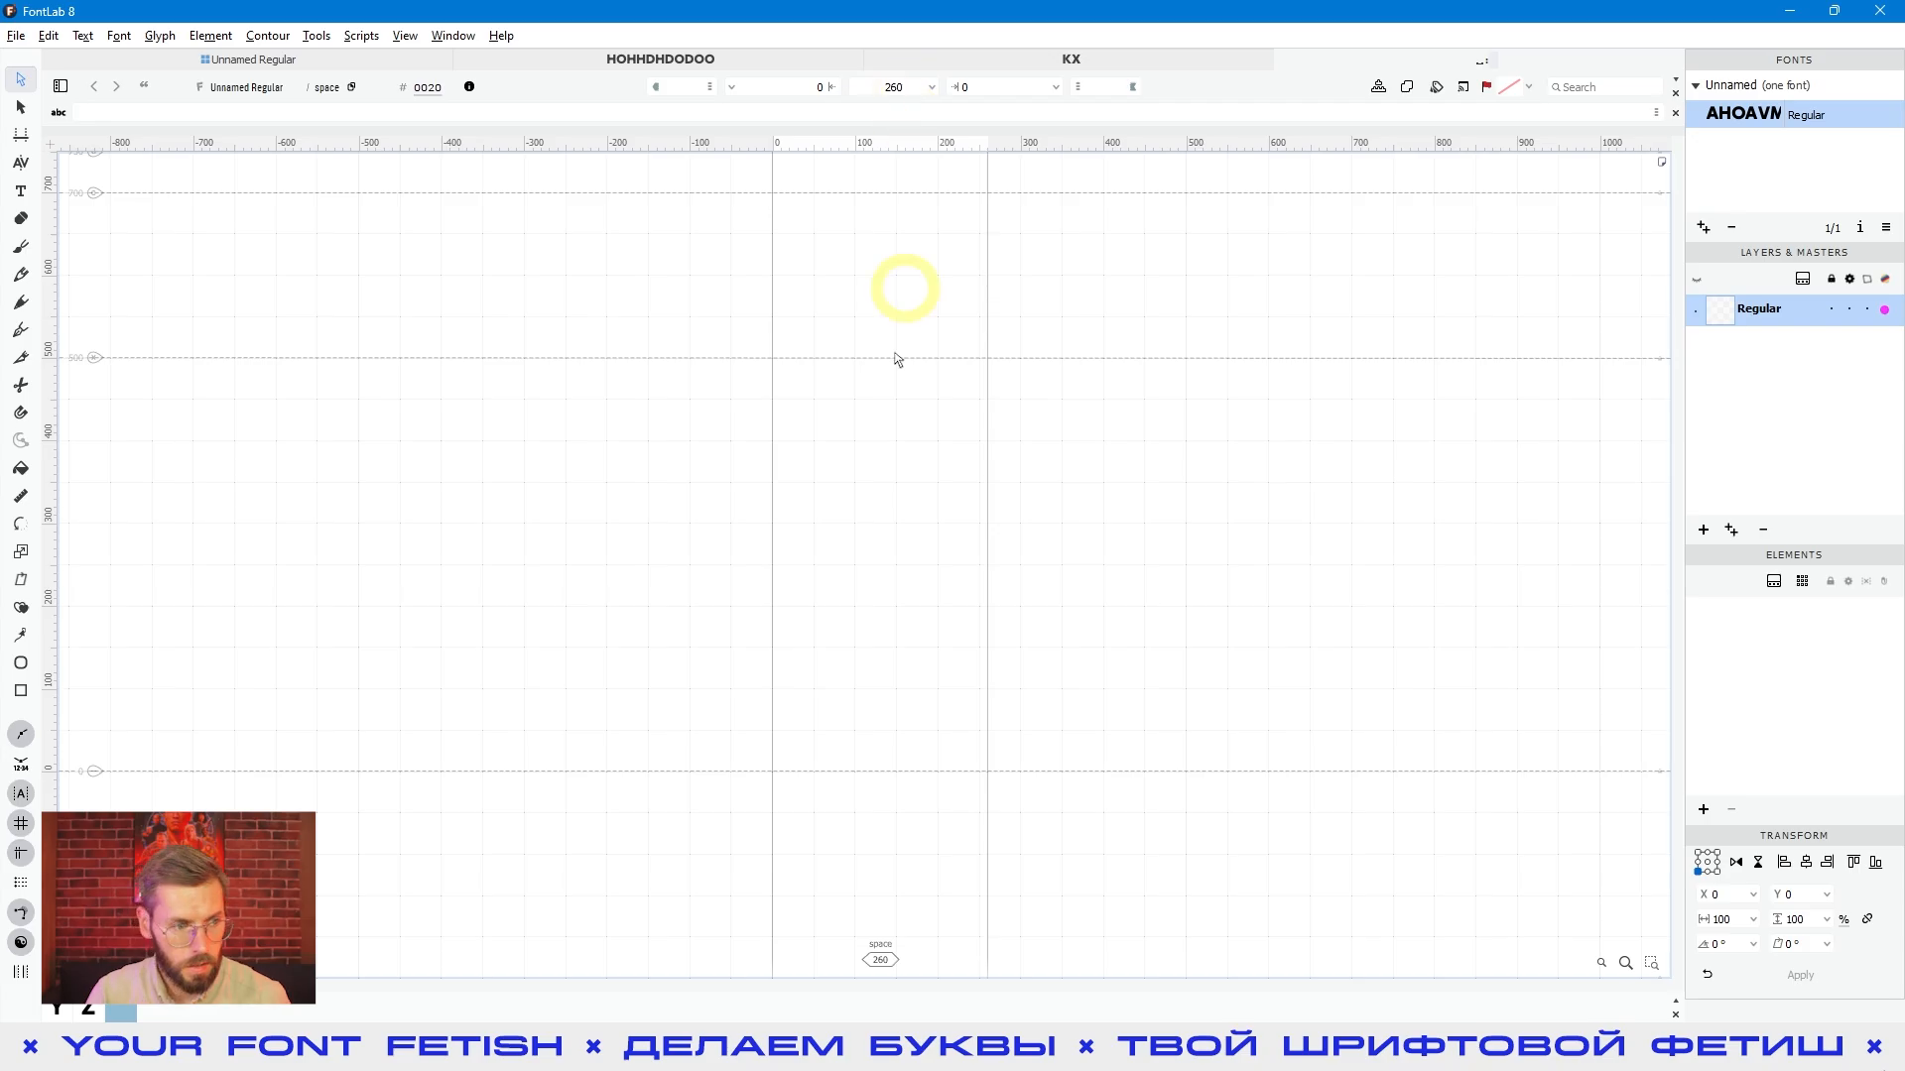
# - Examine the space glyph's advance width
pyautogui.click(884, 454)
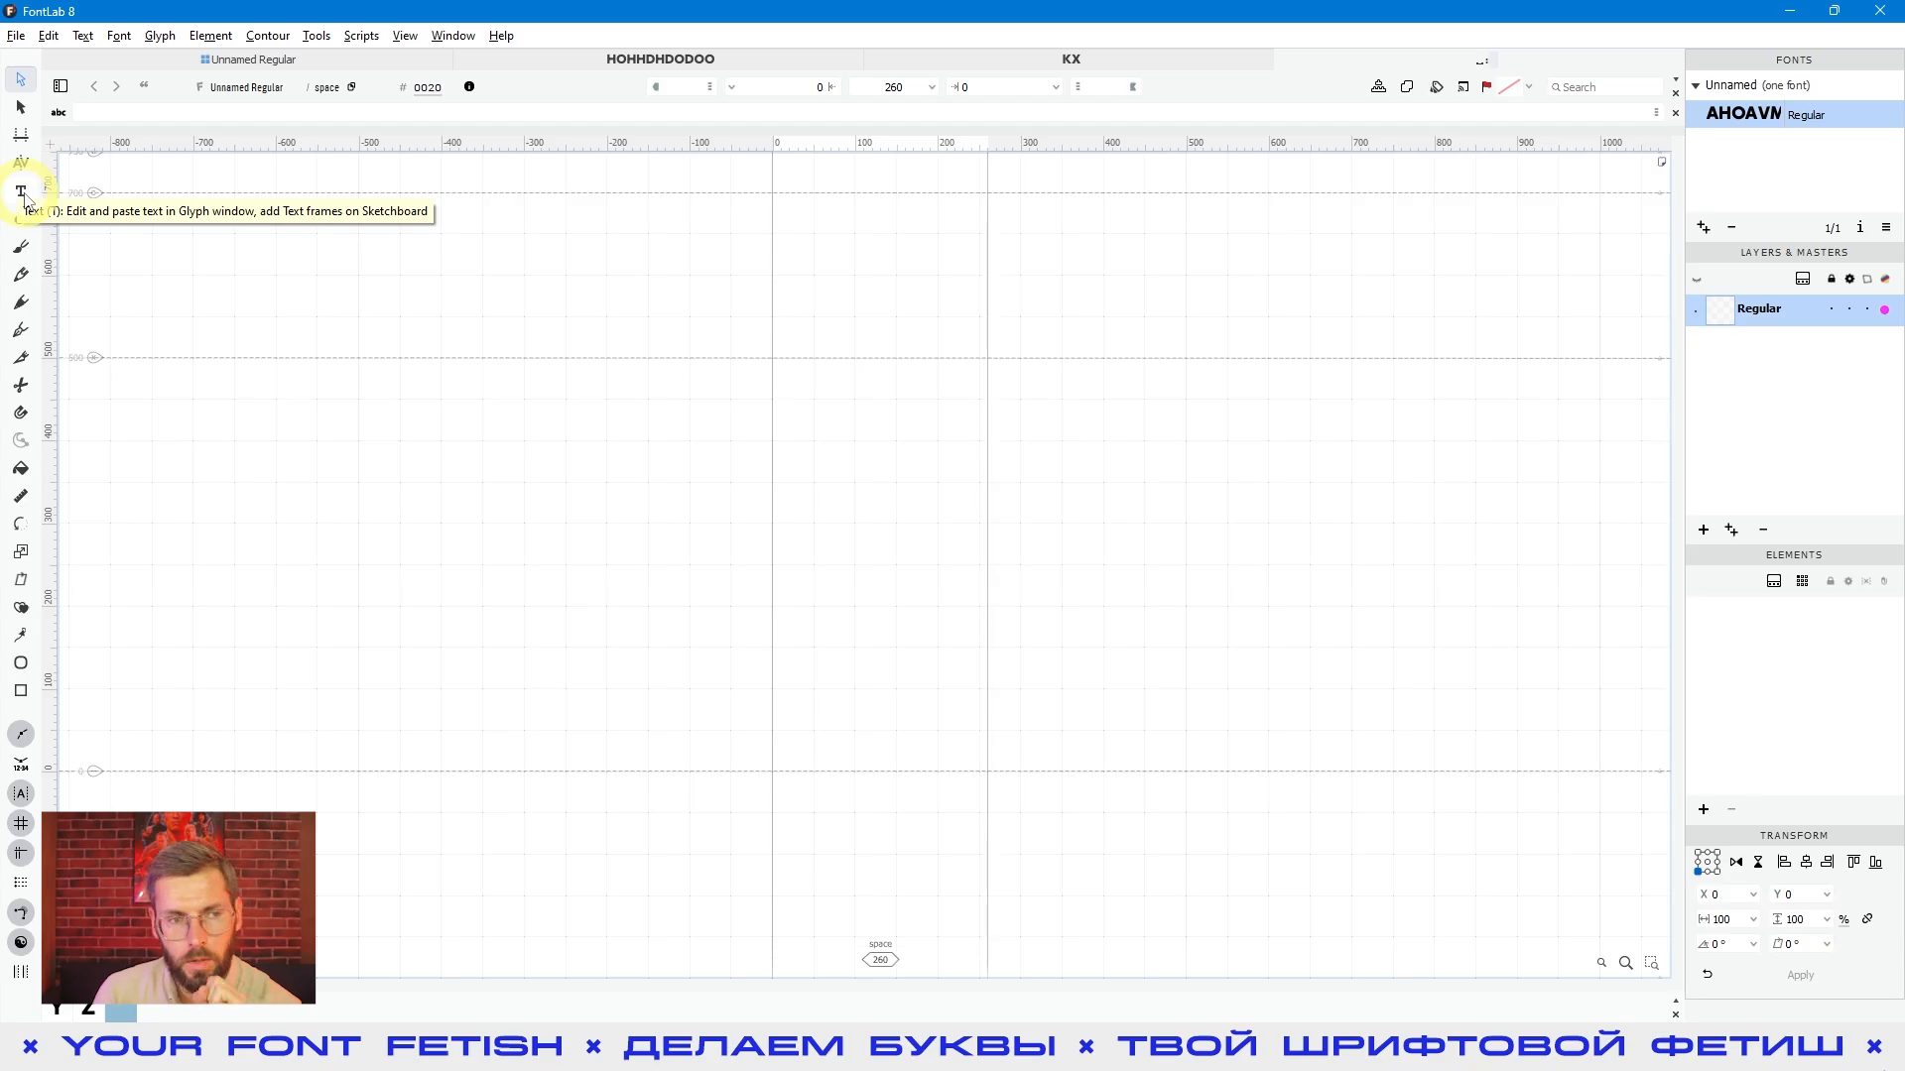
pyautogui.click(951, 306)
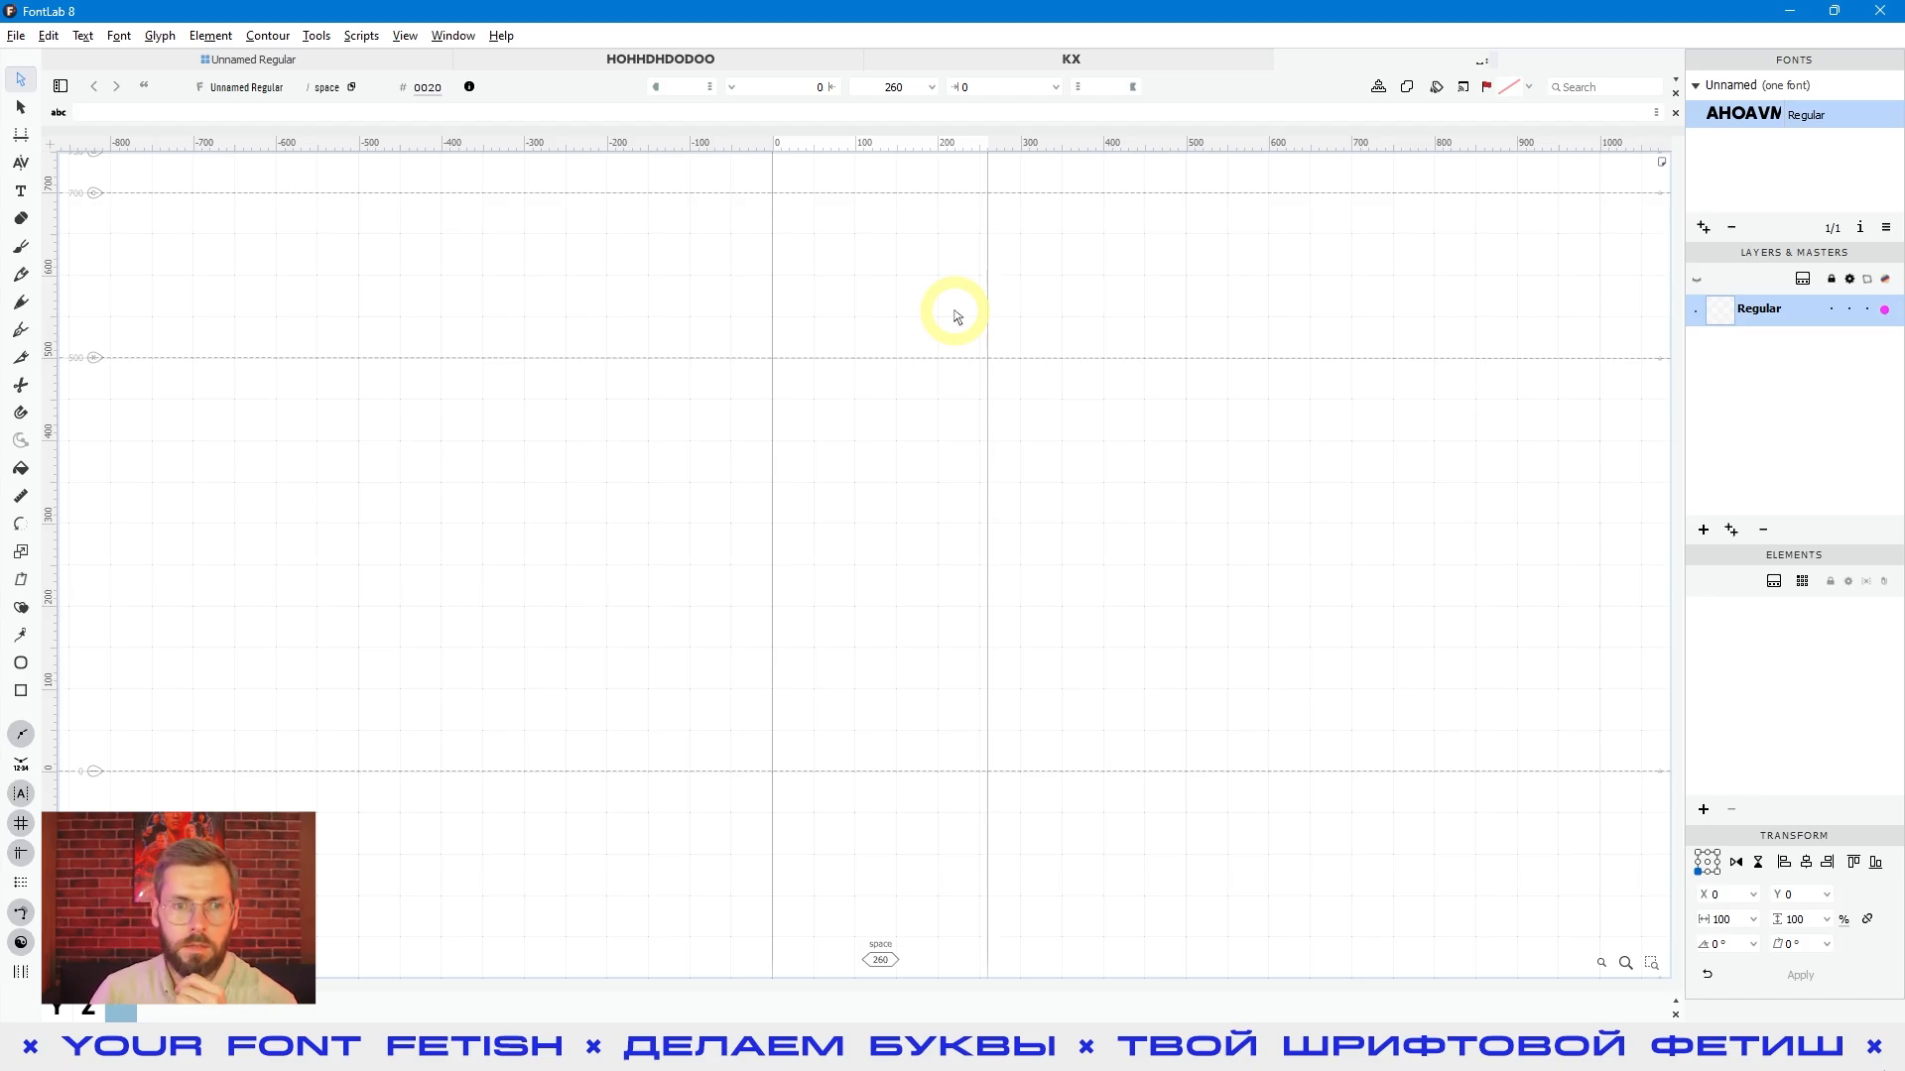
pyautogui.click(913, 87)
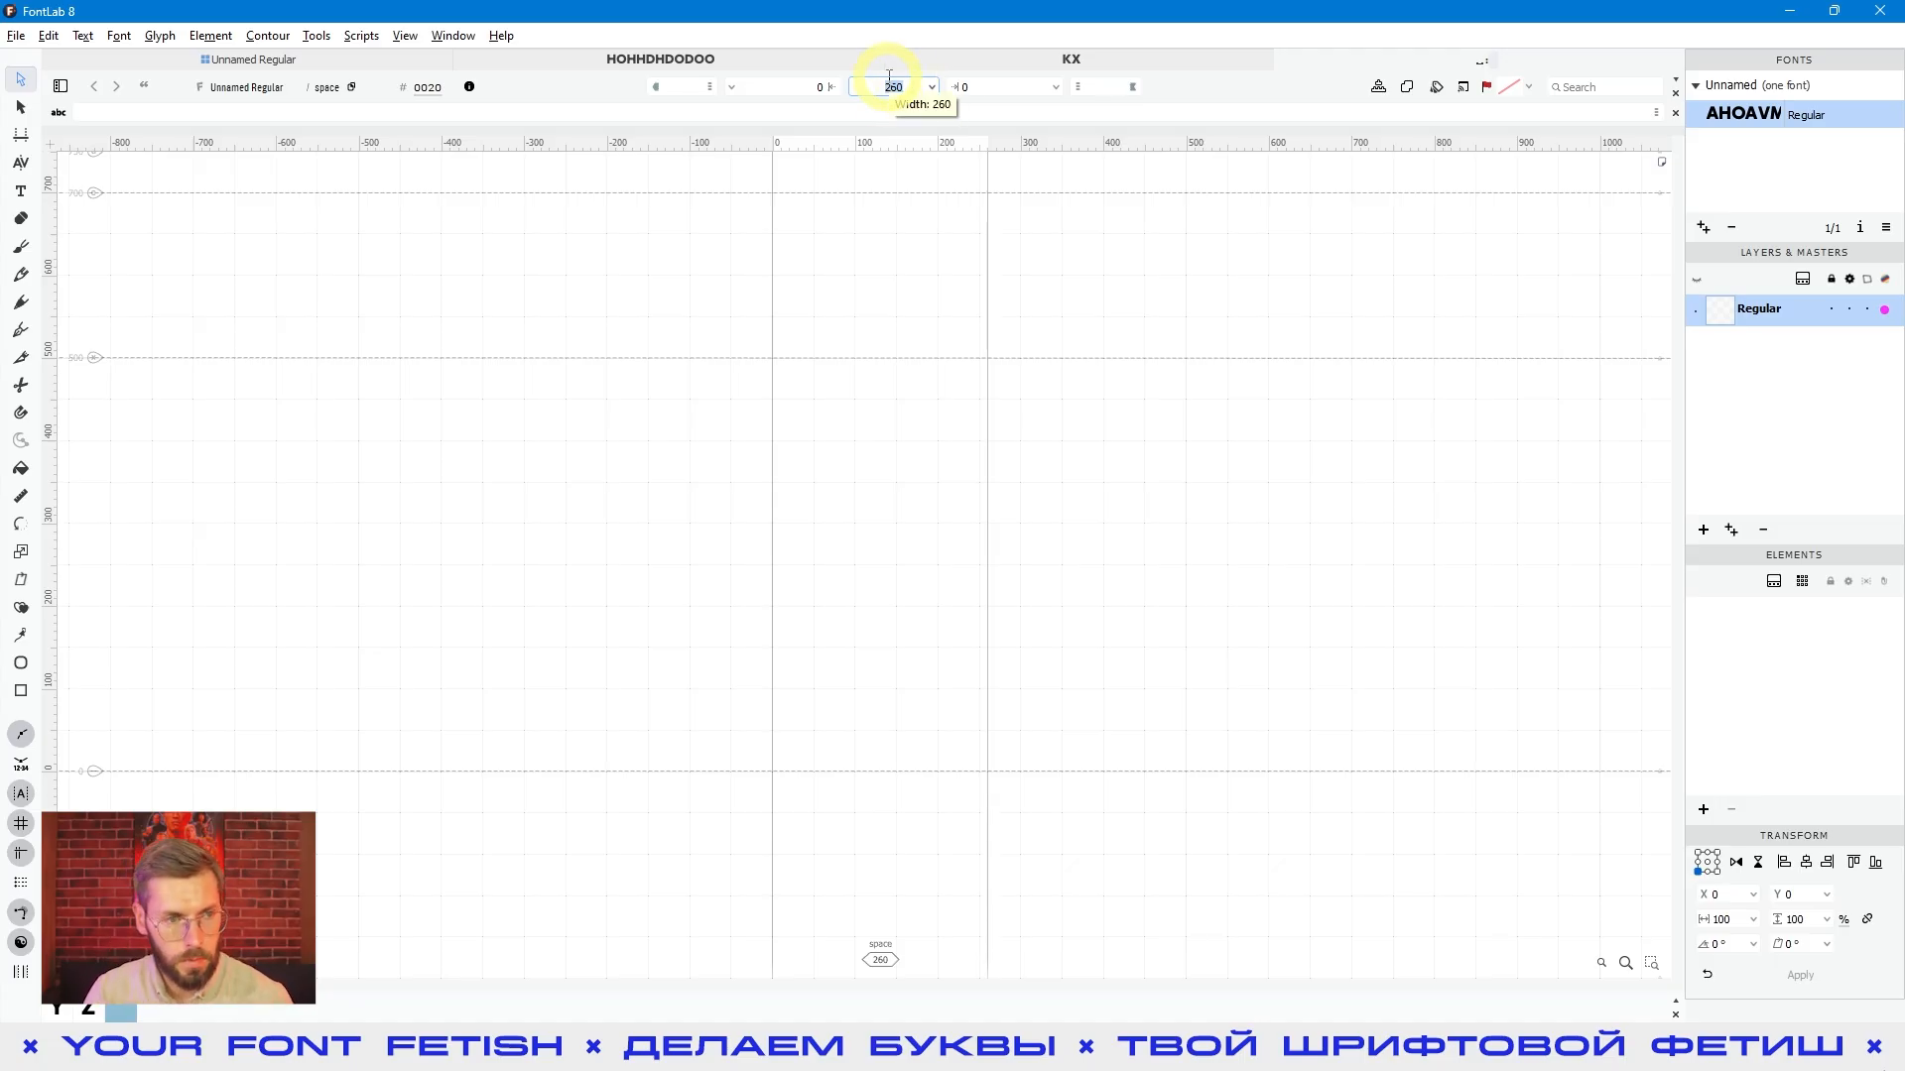
# - Write "H H" as sample text and open the space glyph between the two letters for editing
pyautogui.click(20, 191)
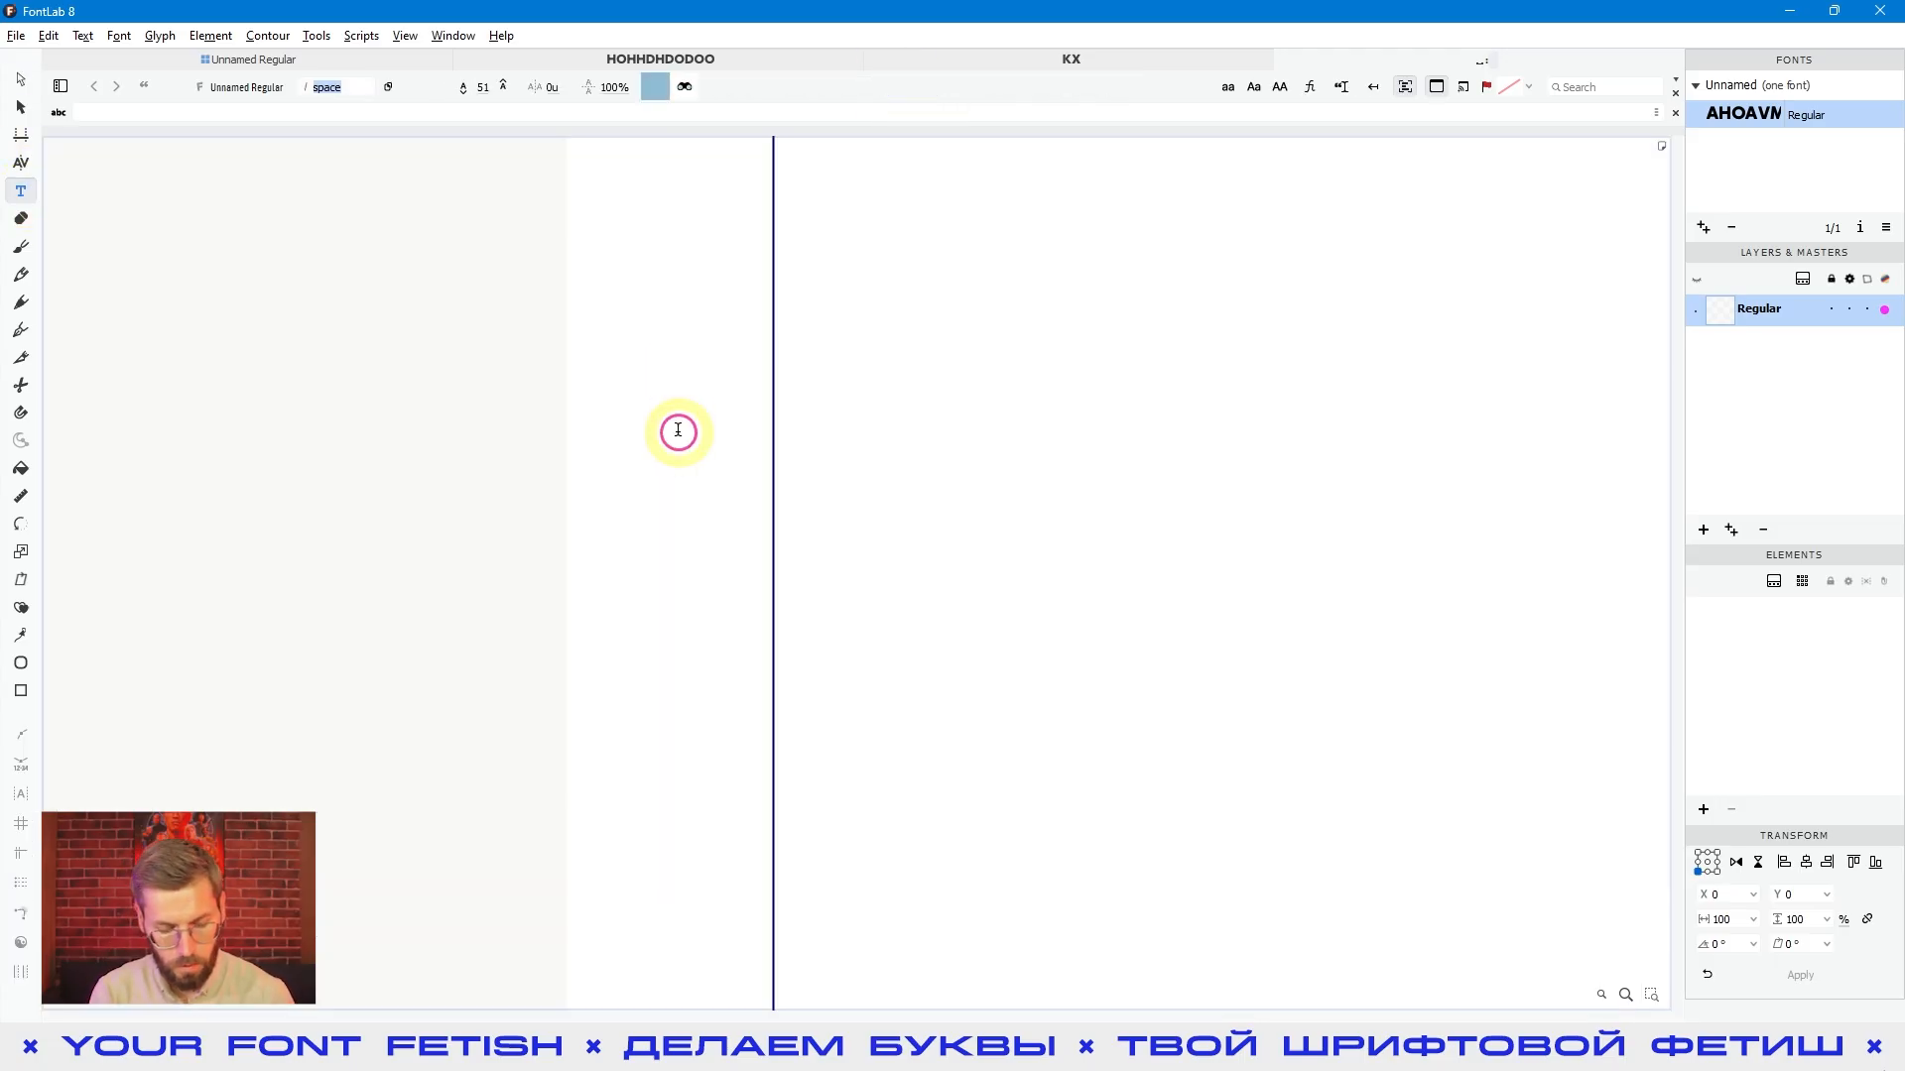
pyautogui.write('H H')
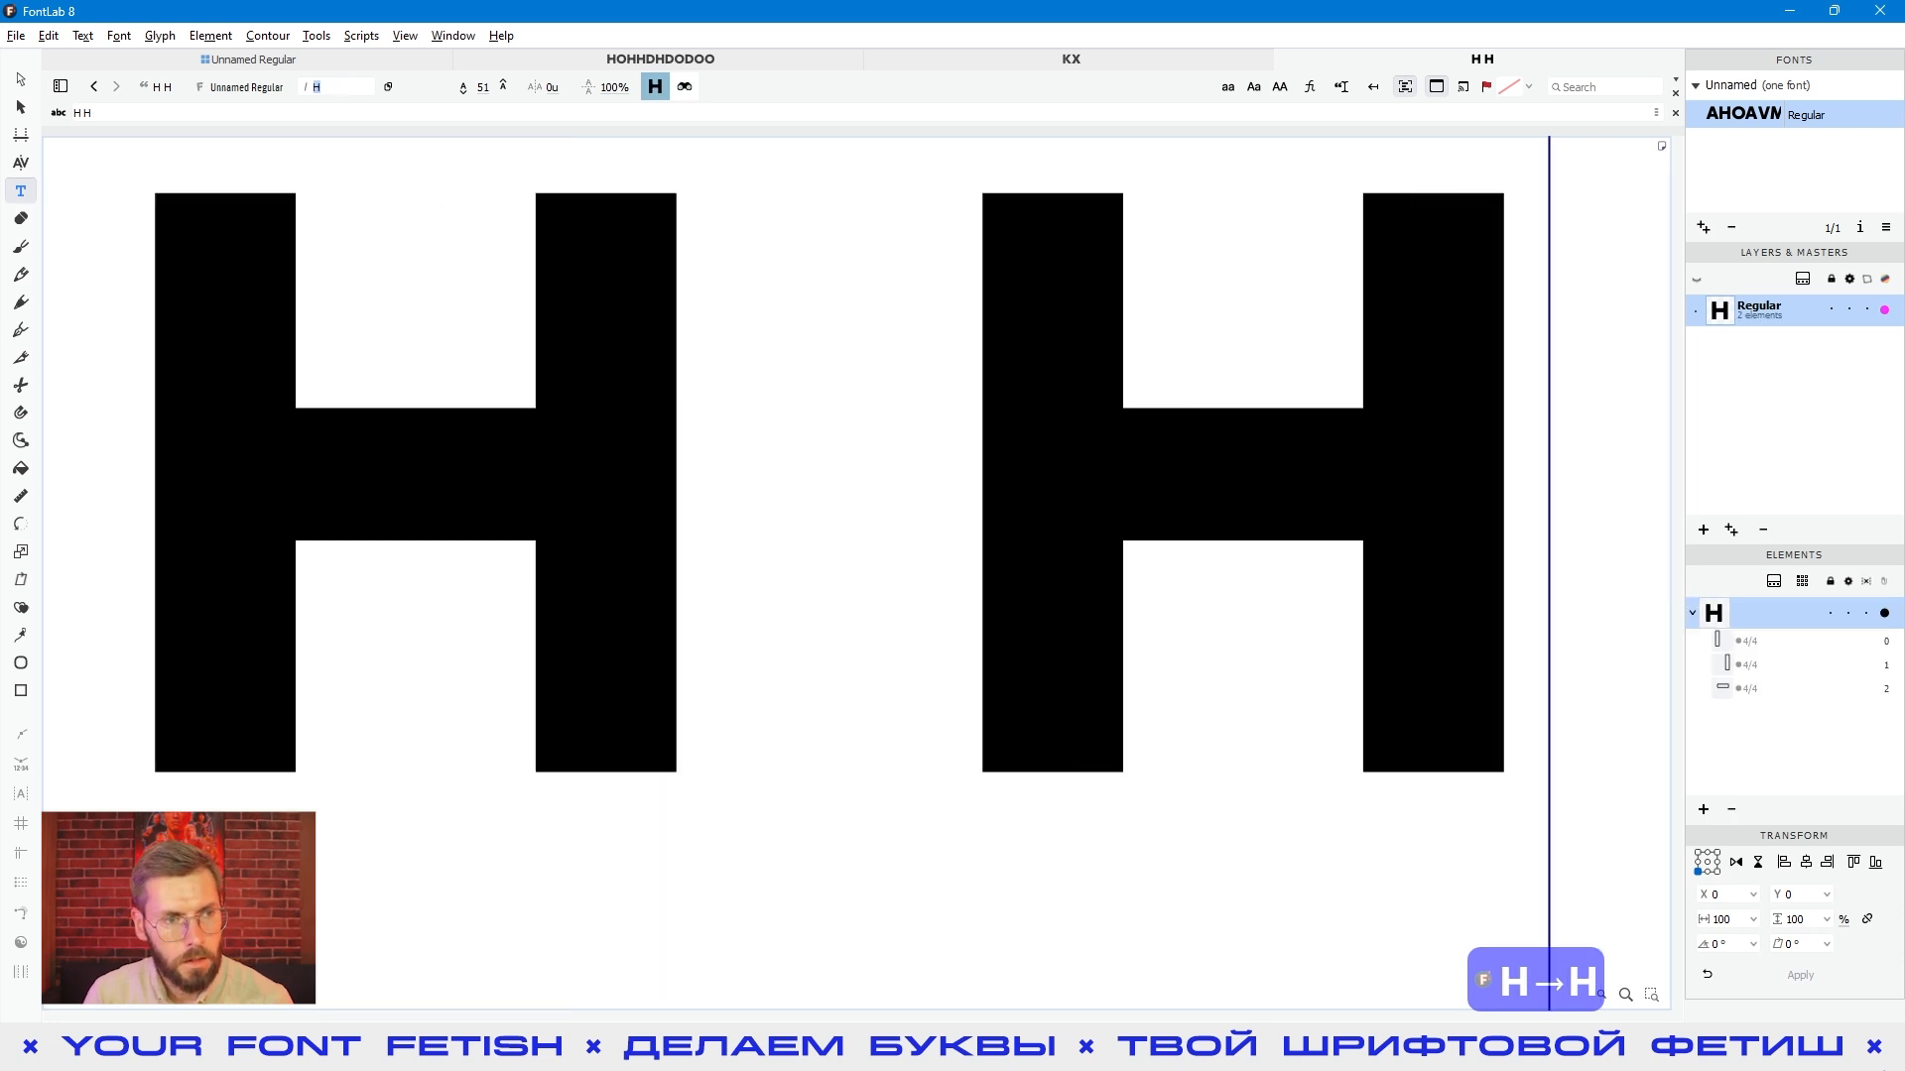
pyautogui.click(21, 79)
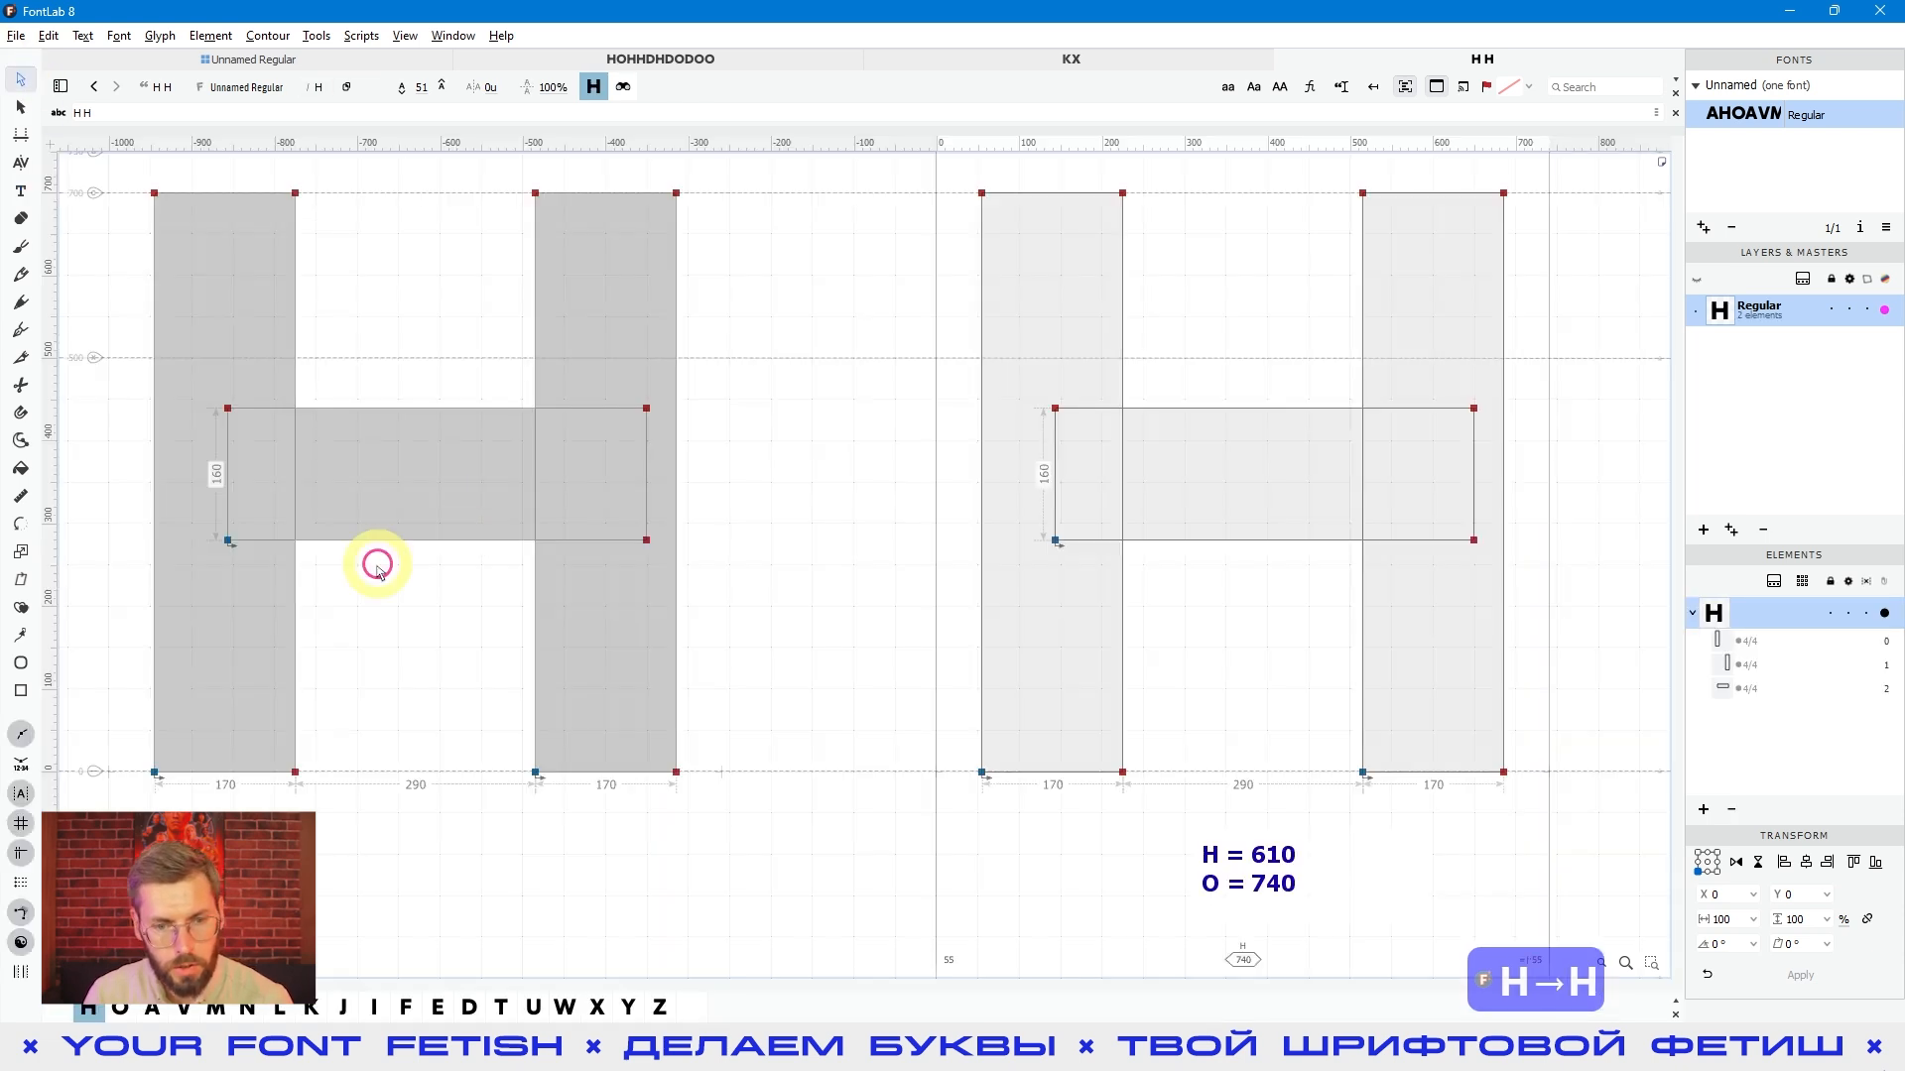
pyautogui.doubleClick(819, 650)
pyautogui.scroll(-3, 814, 569)
pyautogui.scroll(-1, 813, 571)
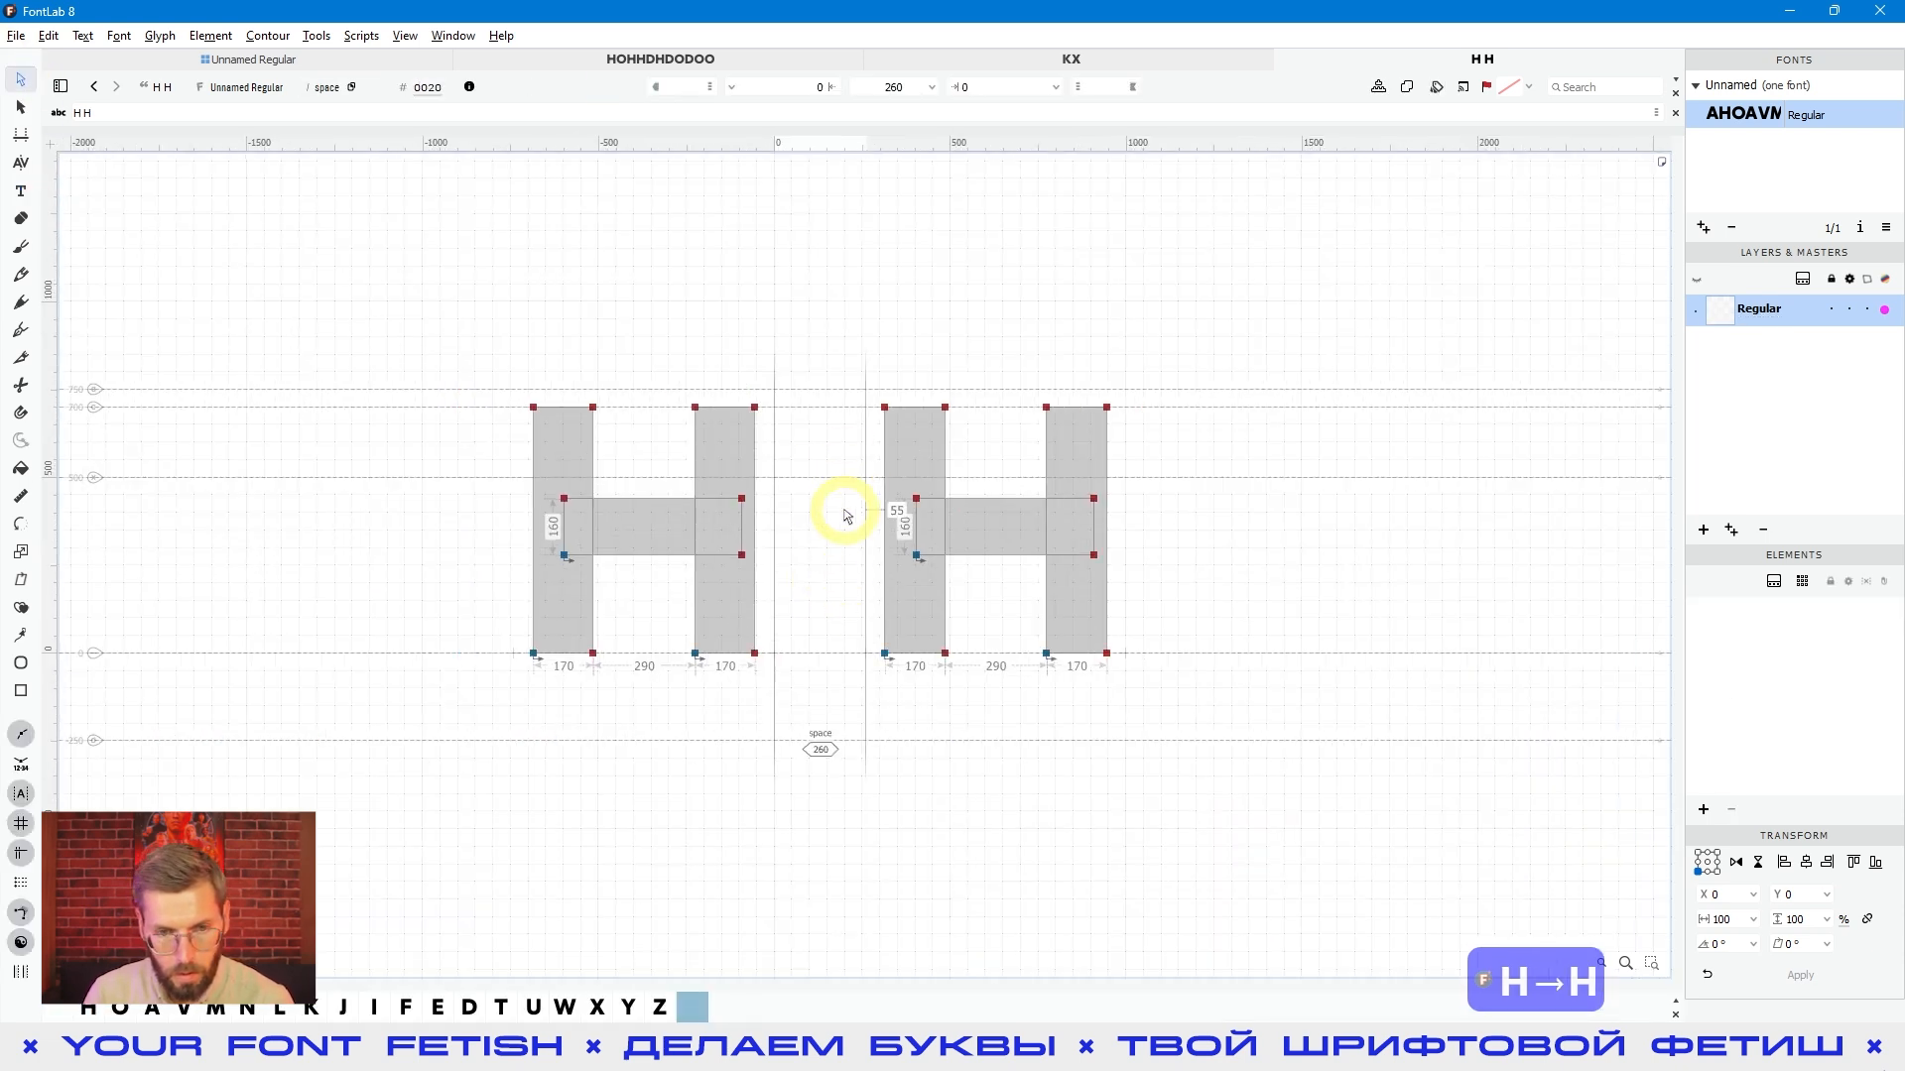
# - Append an O to the sample text so that it reads "H HO", keeping the space glyph active
pyautogui.click(117, 114)
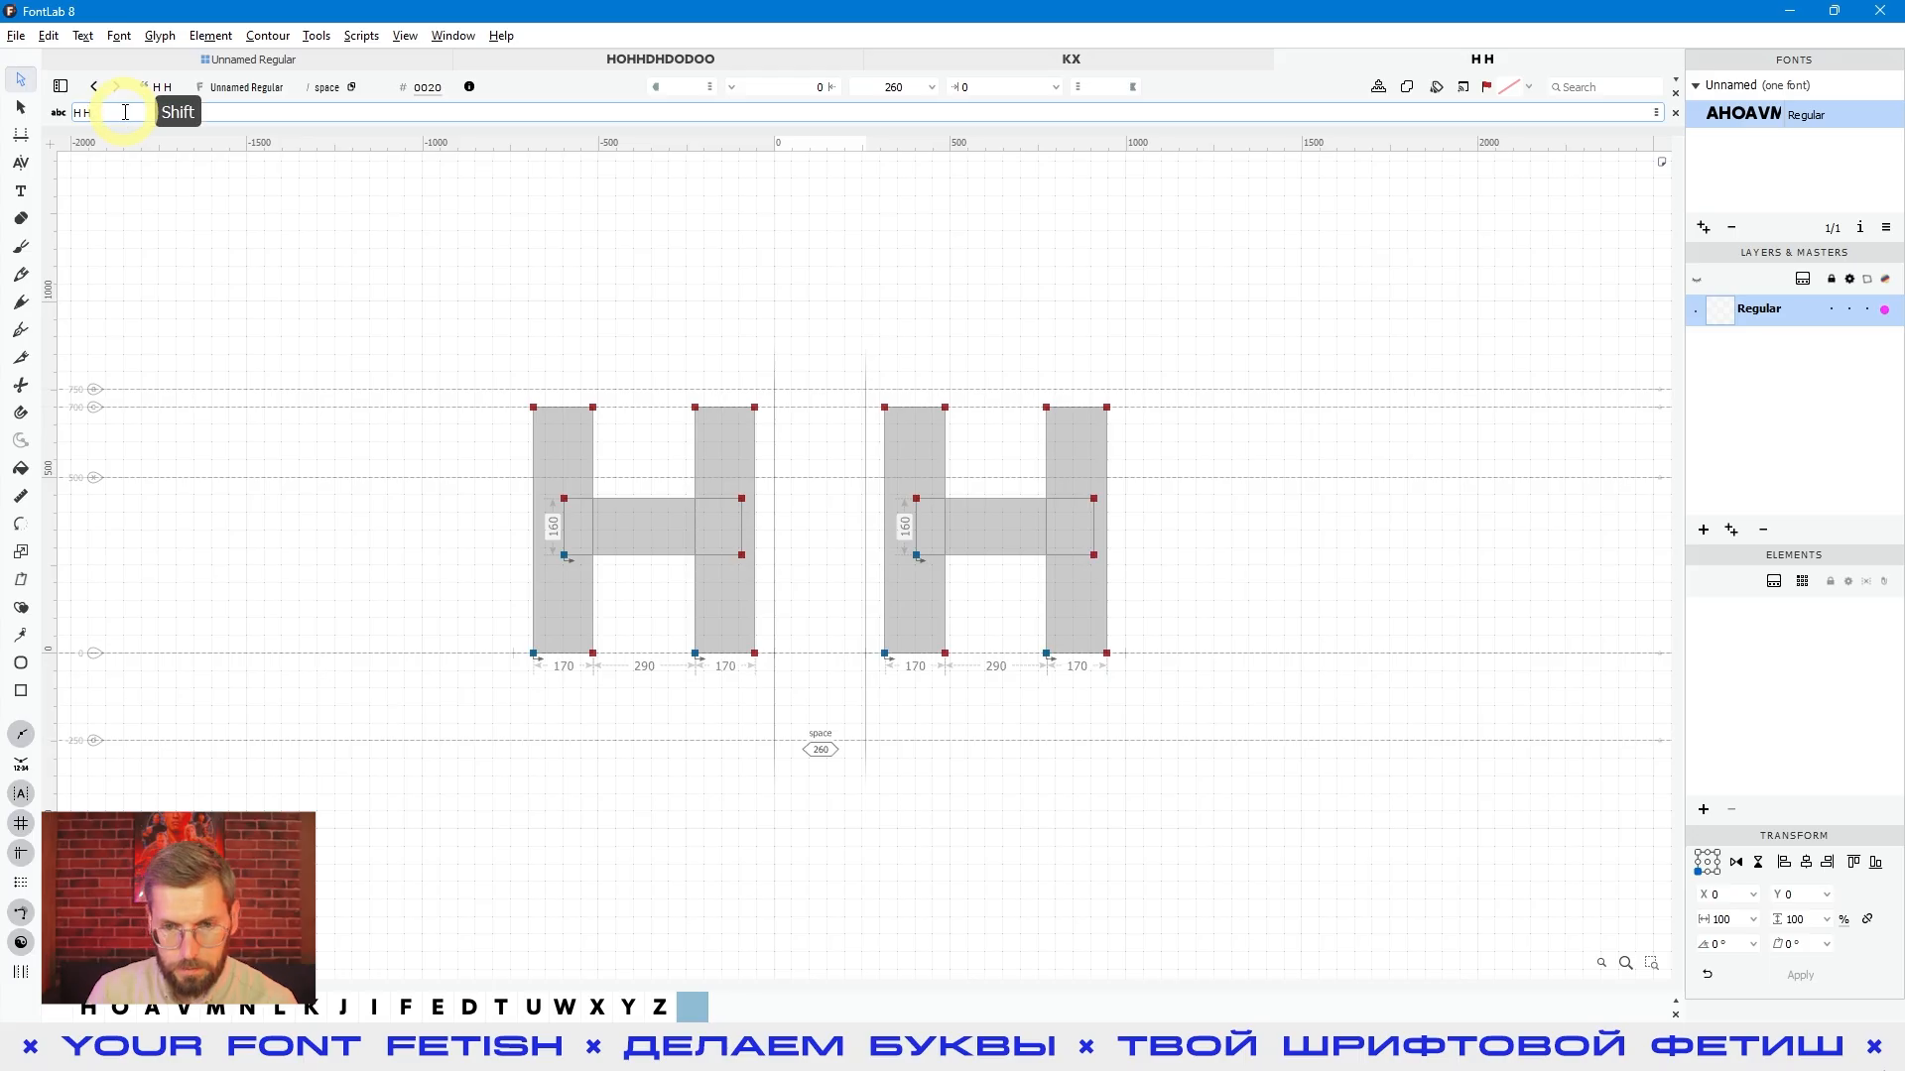
pyautogui.write('O')
pyautogui.click(1224, 632)
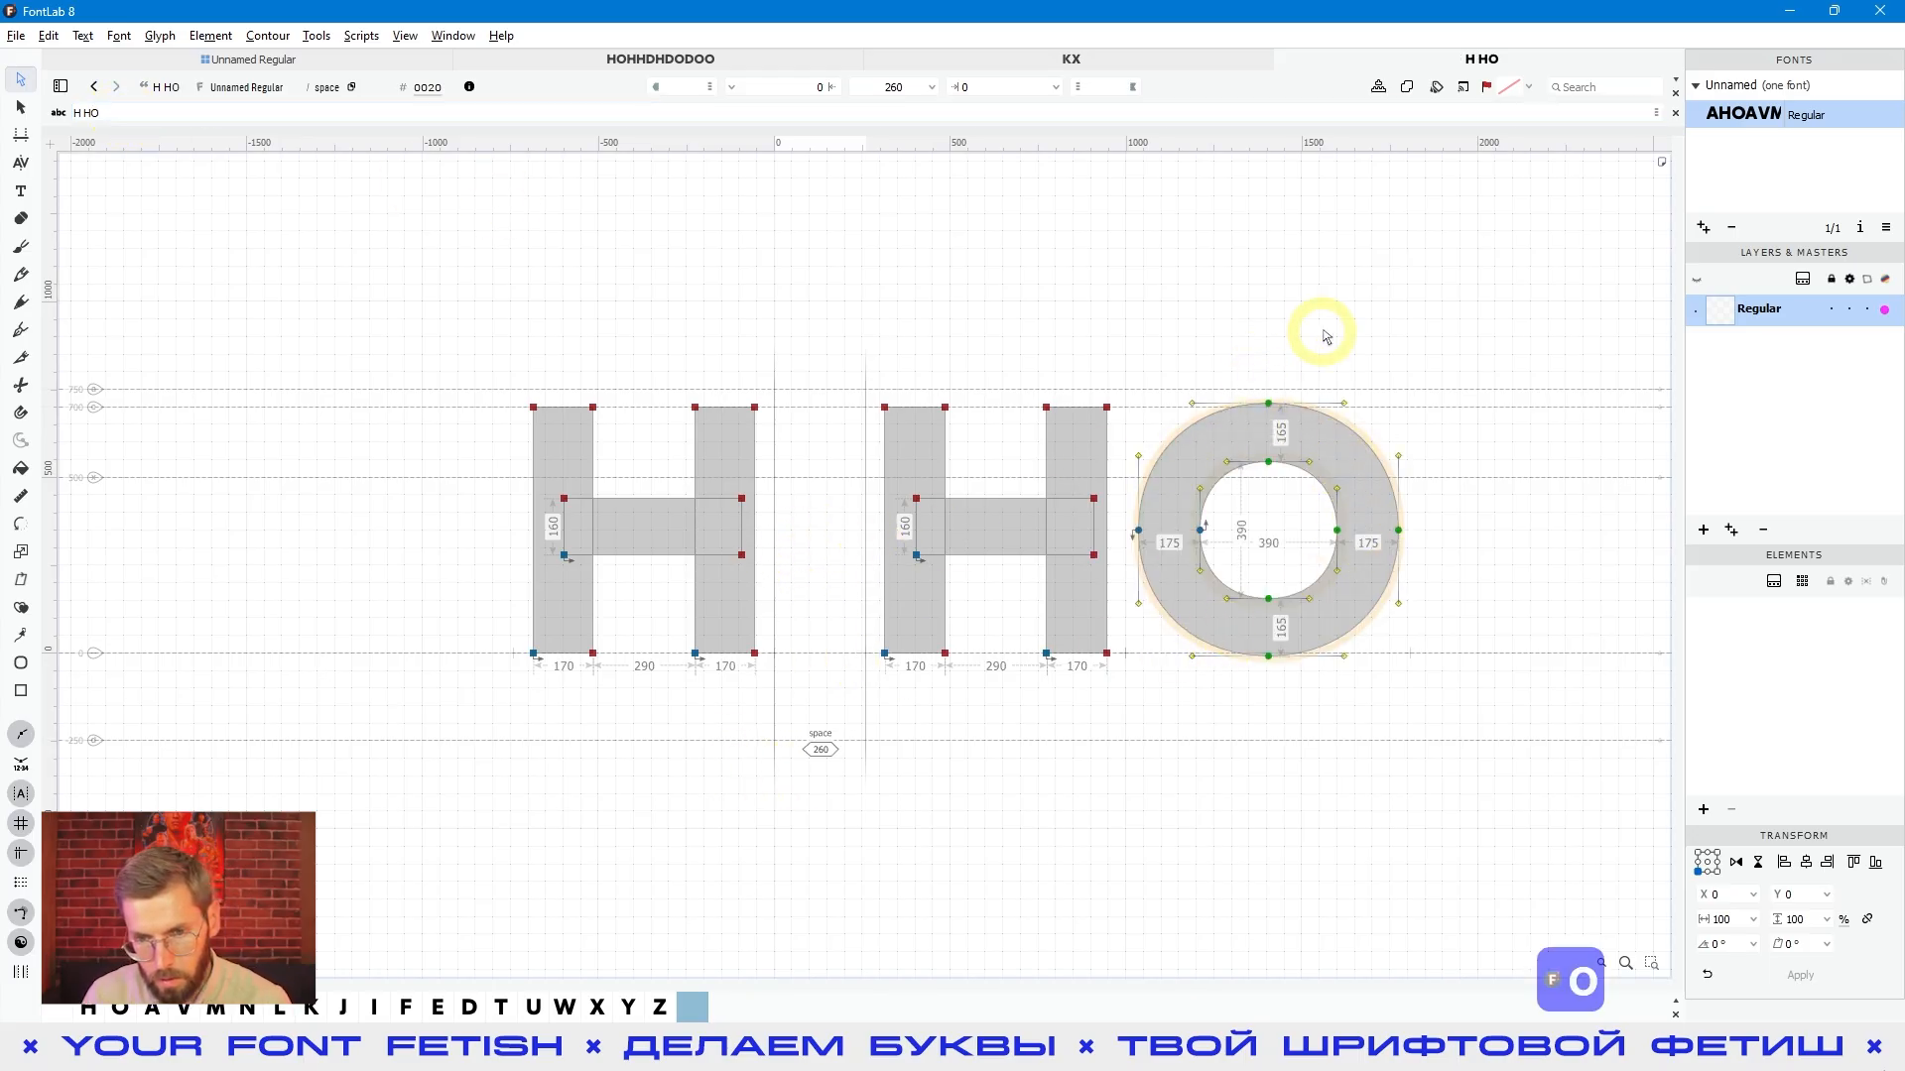
pyautogui.moveTo(1287, 337); pyautogui.dragTo(1116, 821)
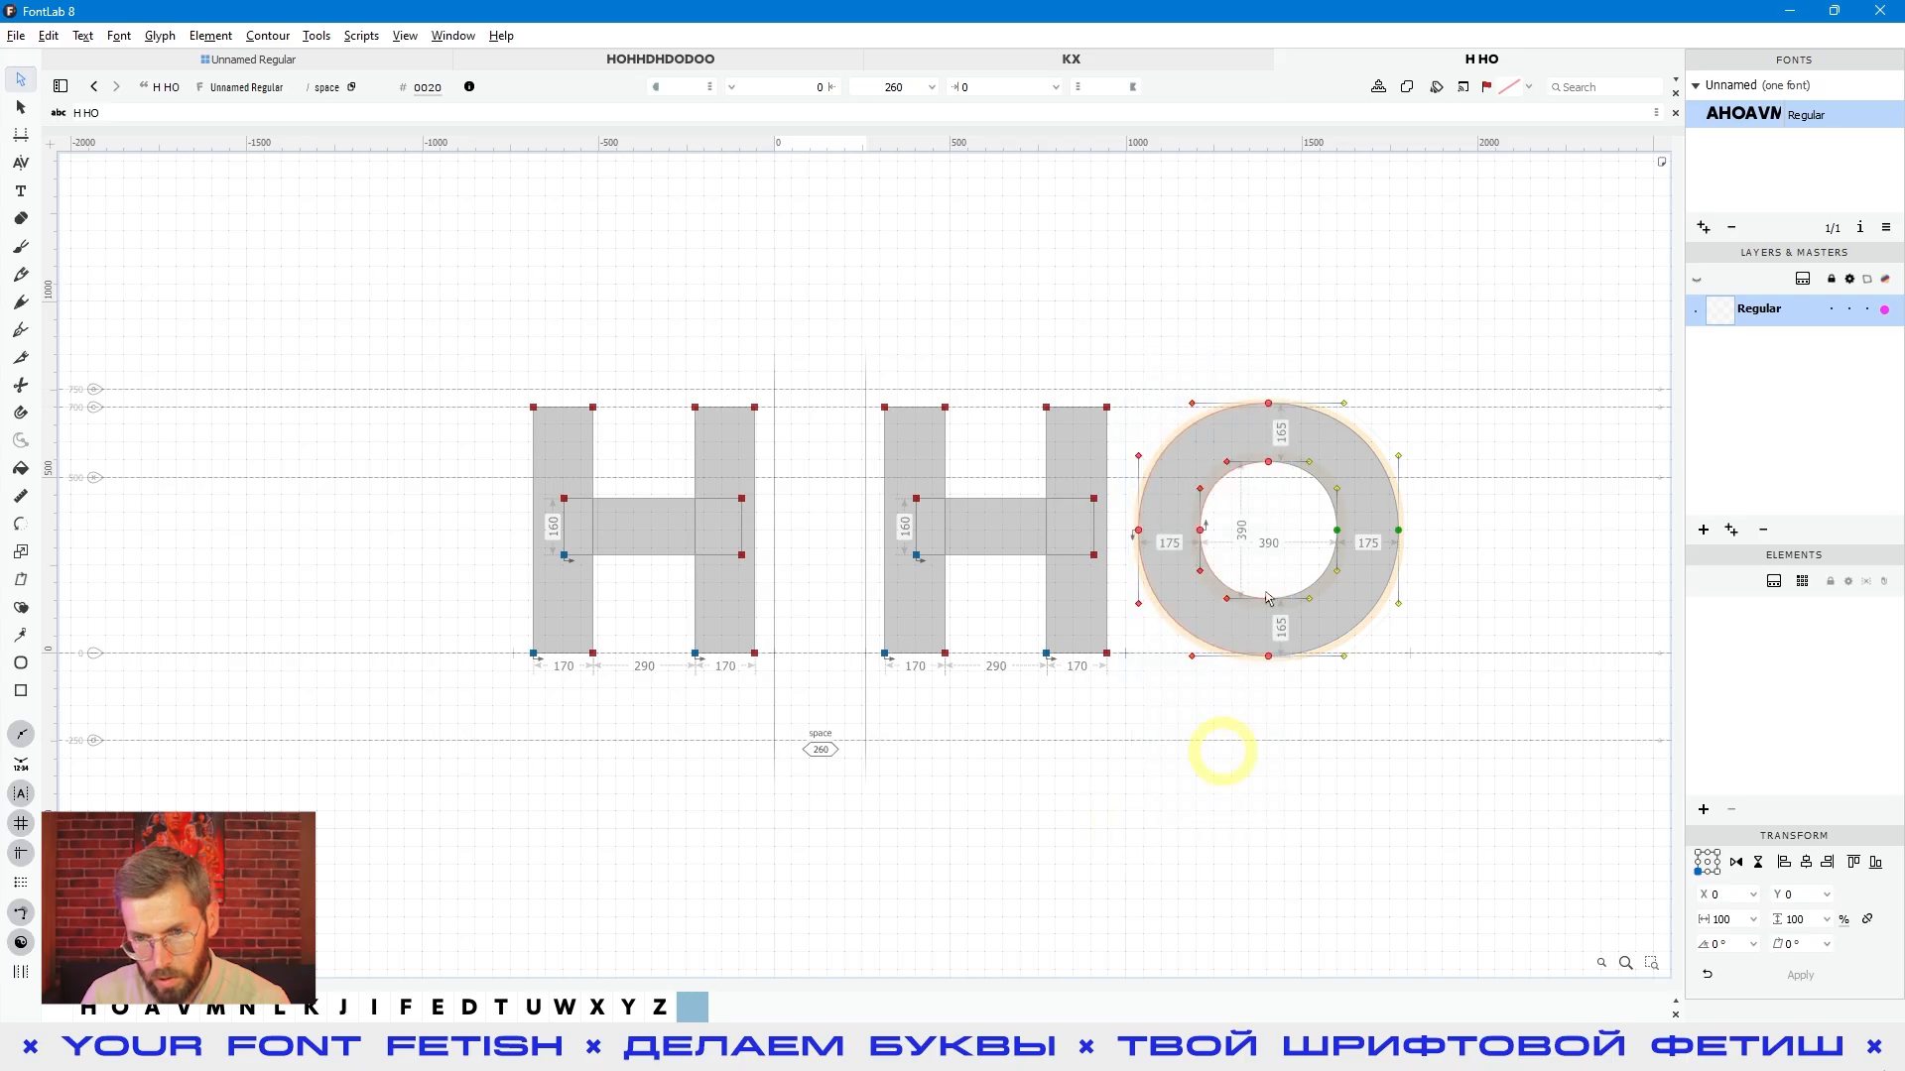
pyautogui.click(832, 605)
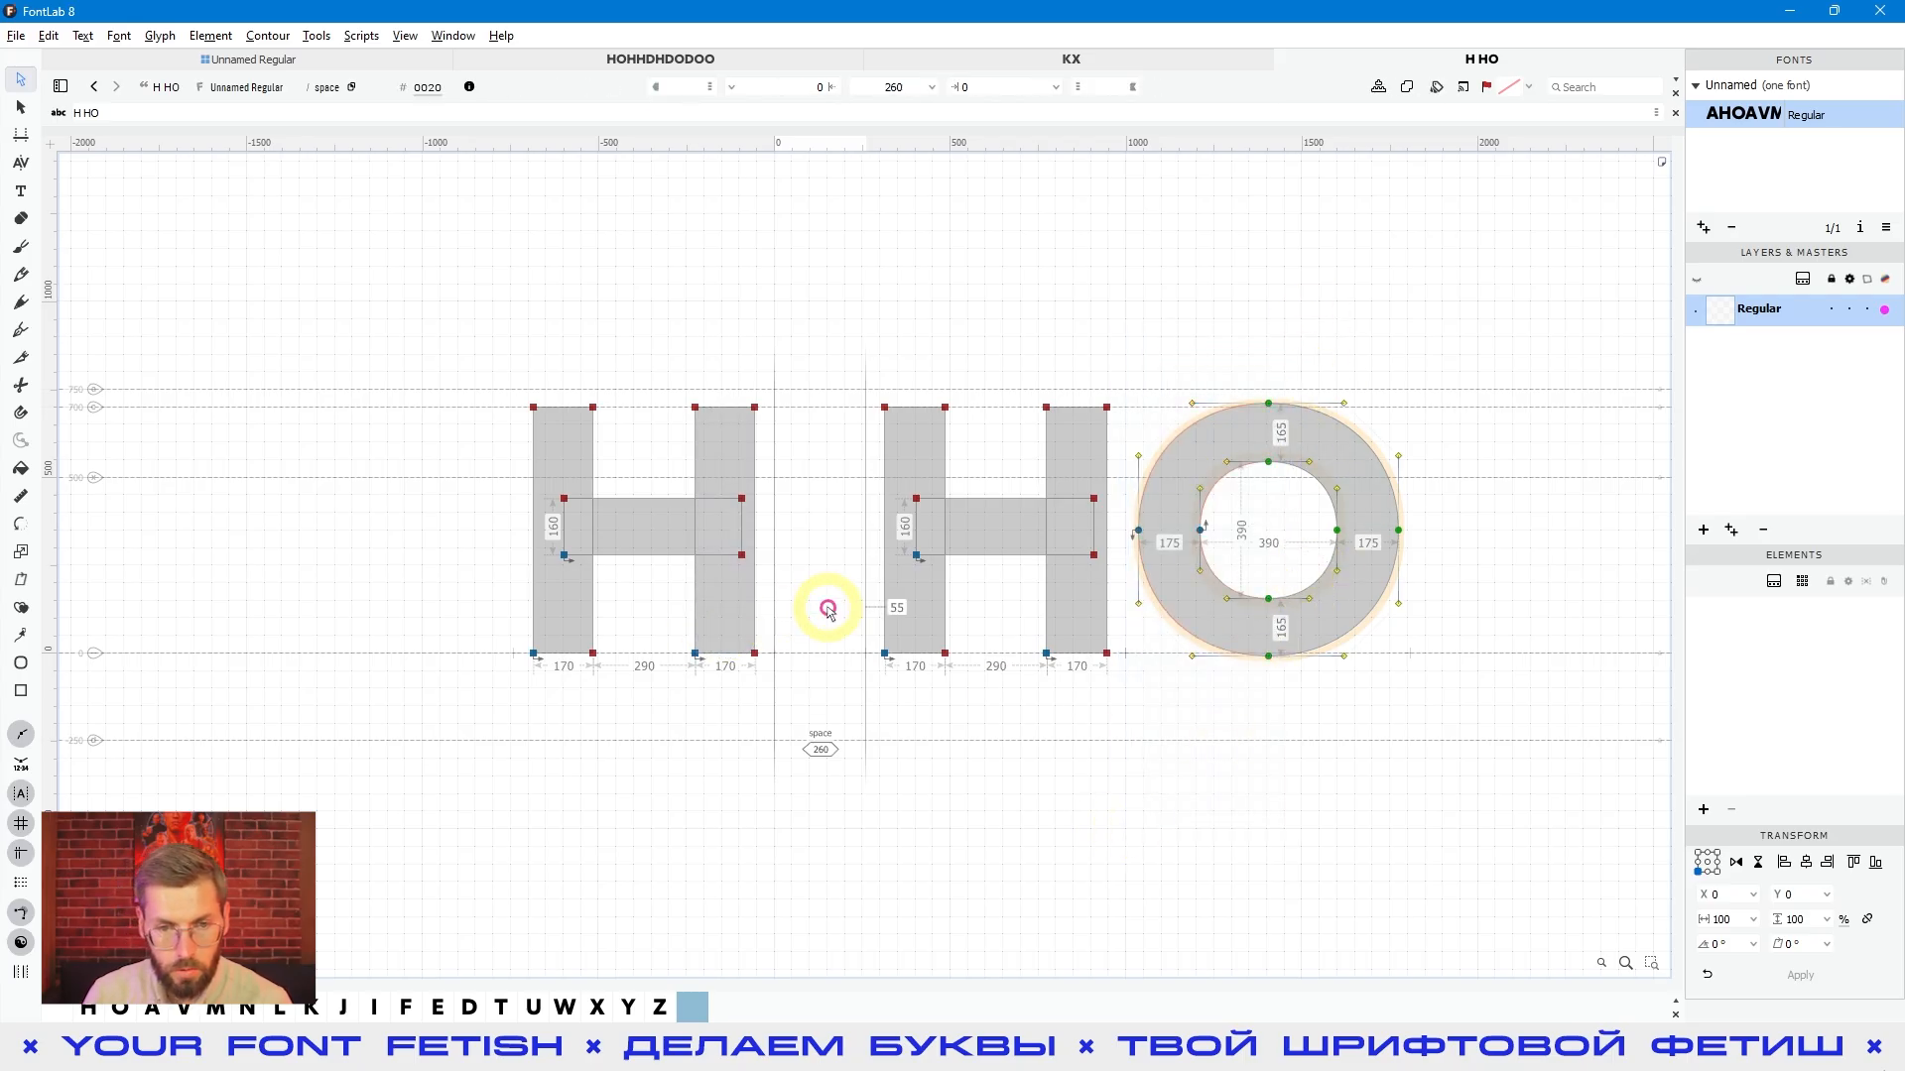
# - Link the space glyph's advance width to the O by entering the width expression O
pyautogui.click(890, 86)
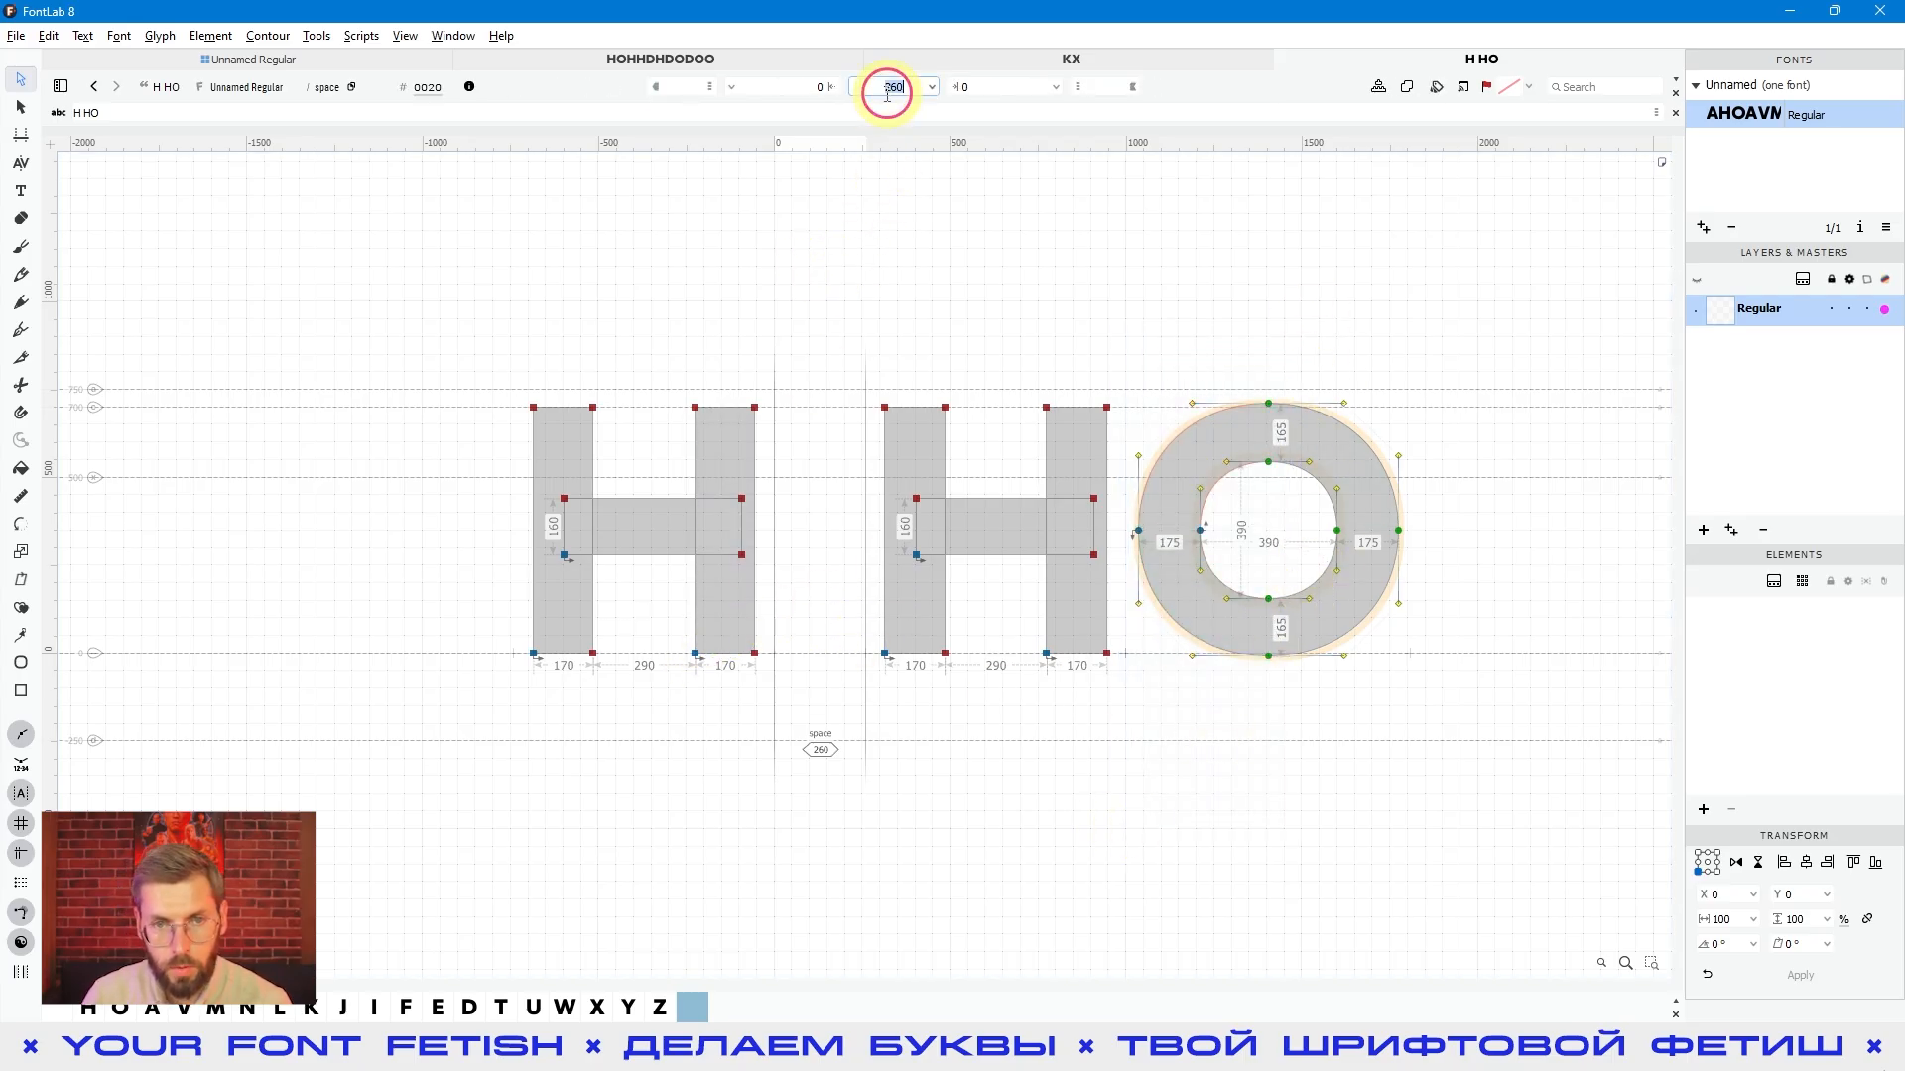
pyautogui.write('O')
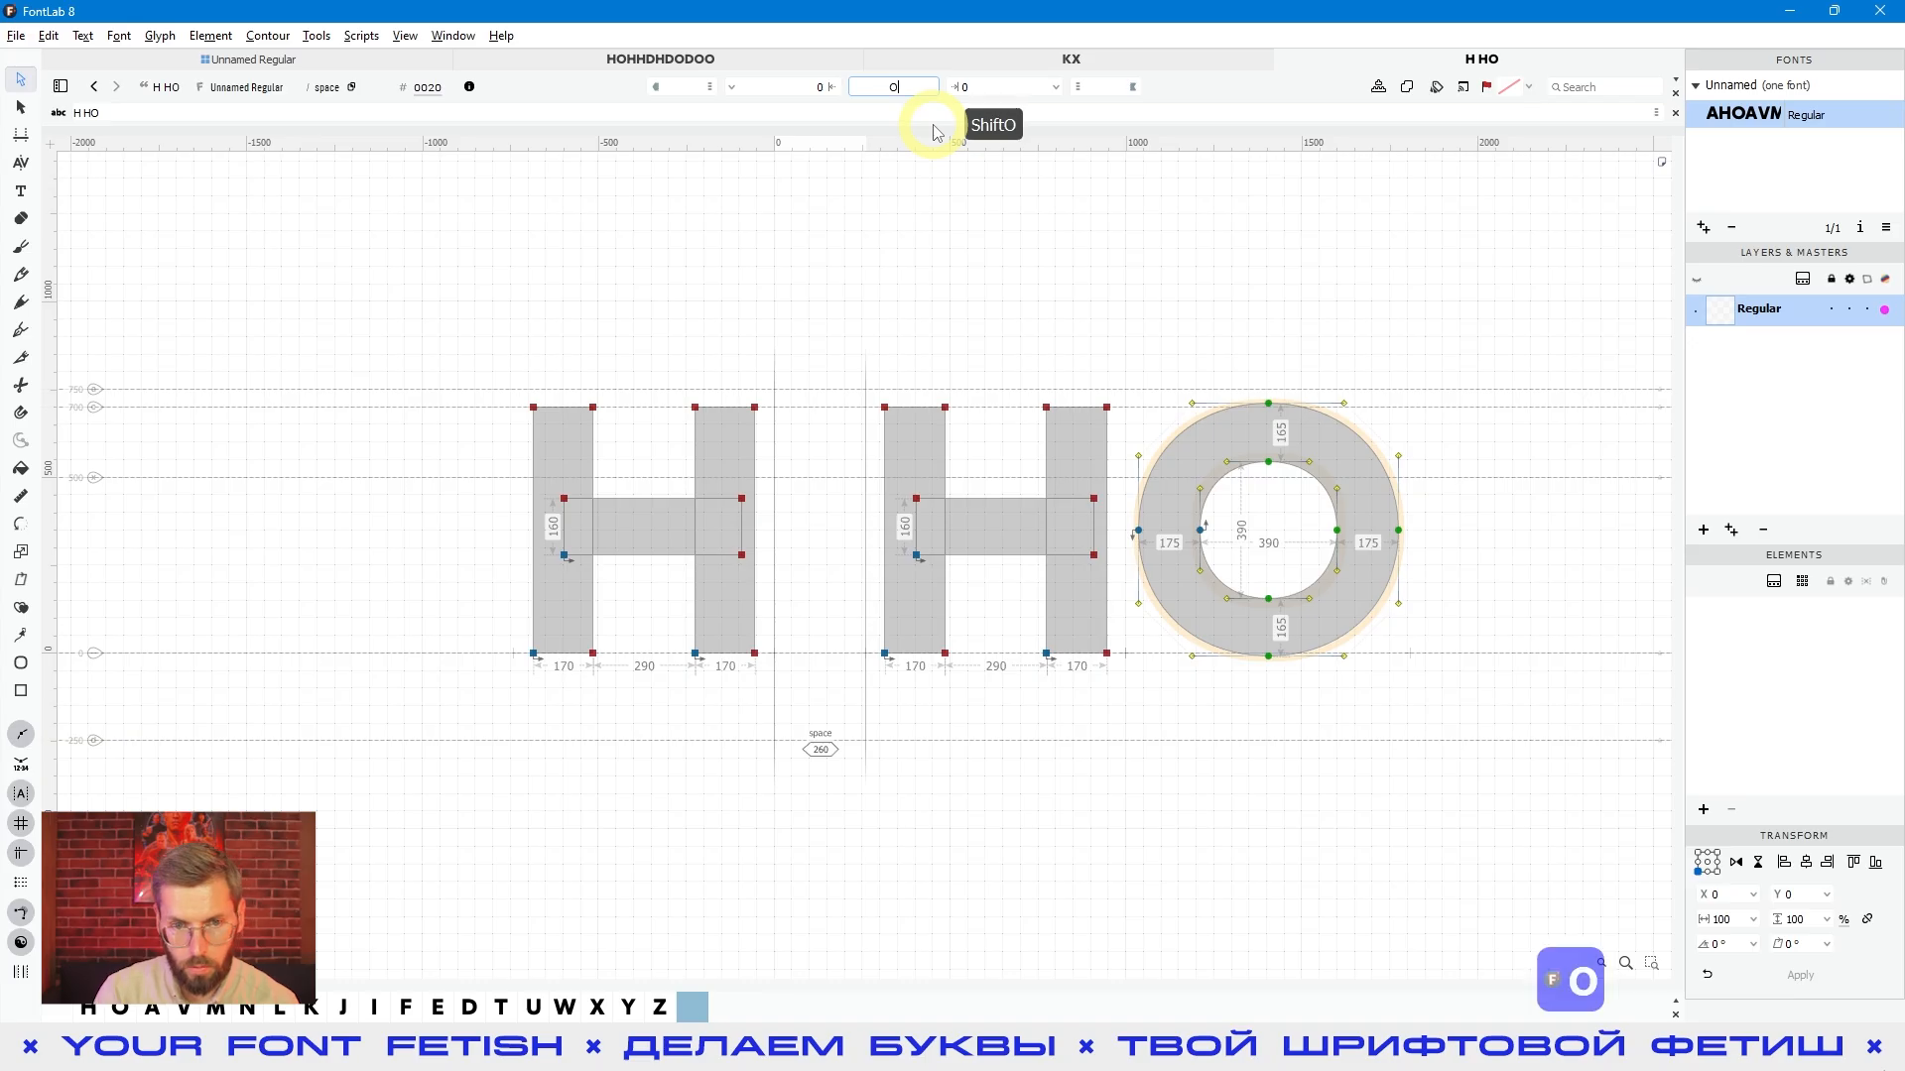
pyautogui.press('Return')
pyautogui.click(813, 692)
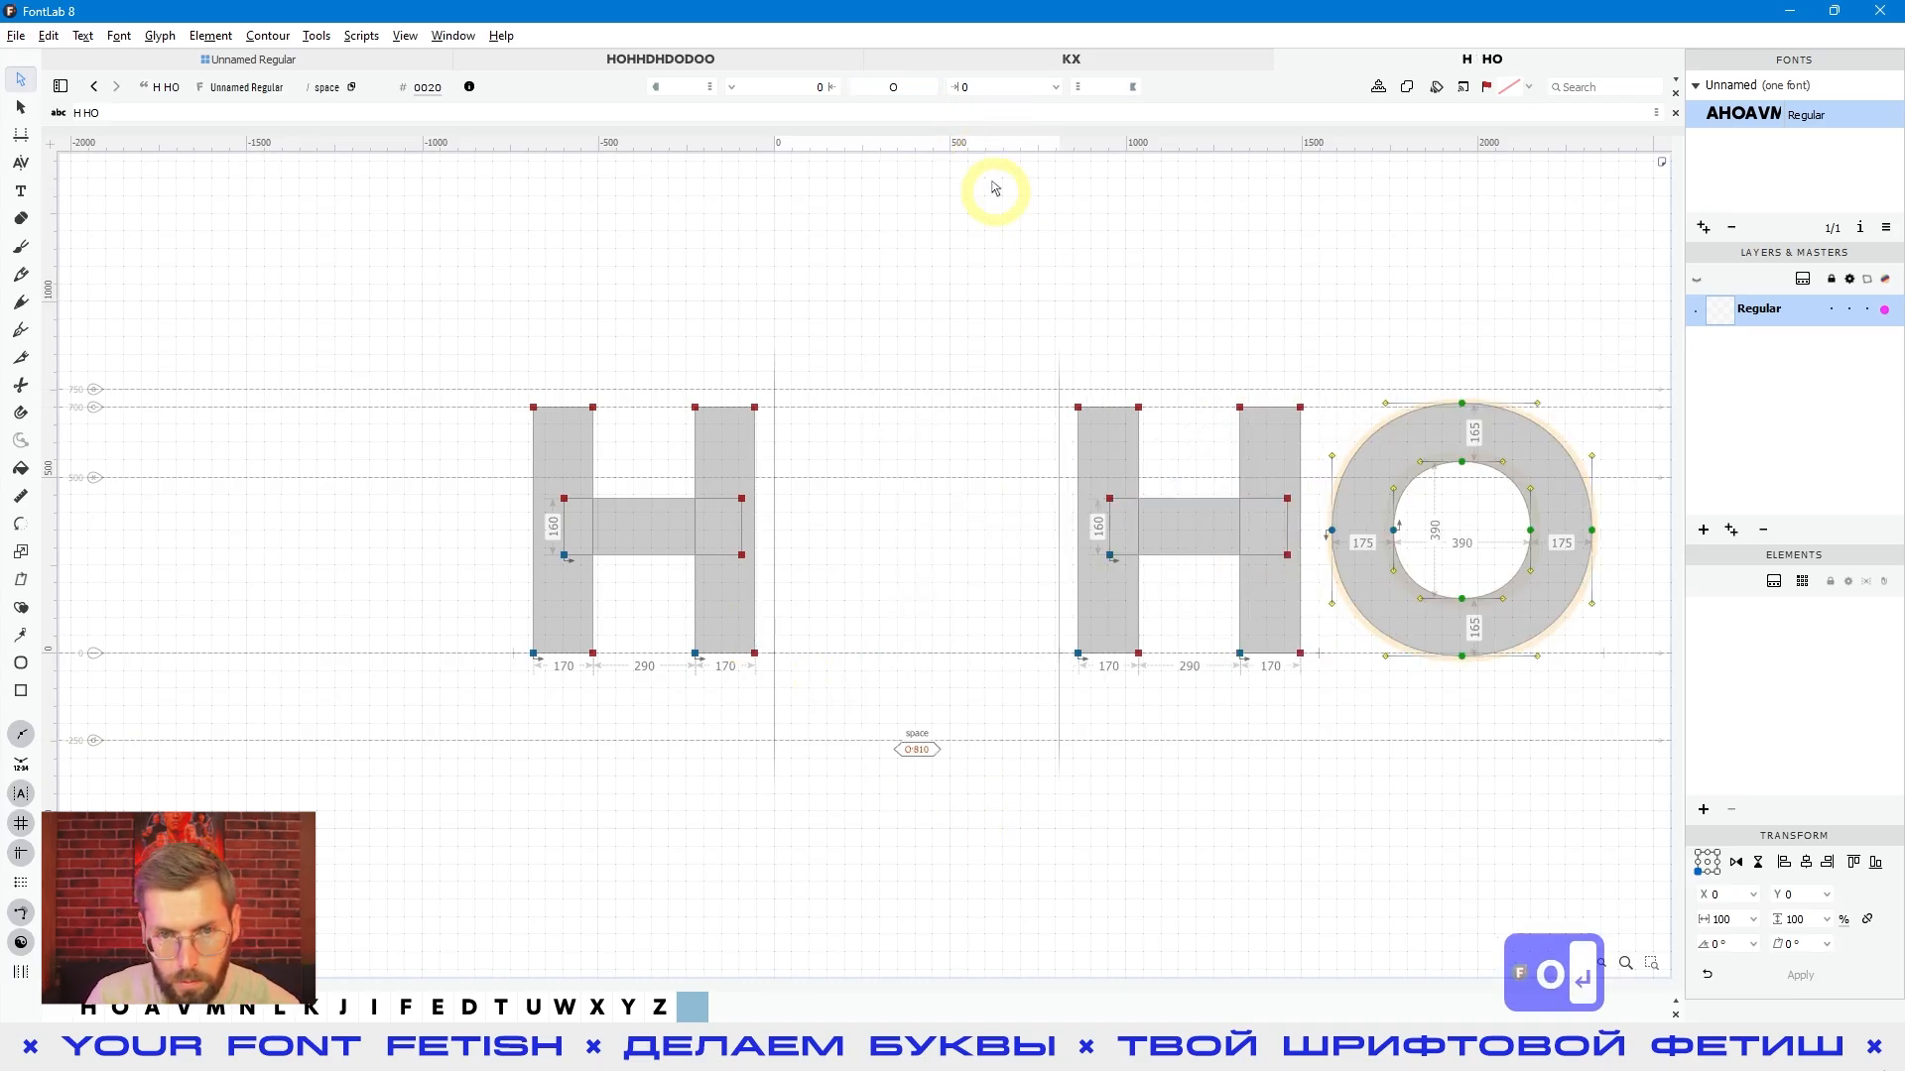
# - Extend the space glyph's width expression to O/2 and preview the filled text
pyautogui.click(923, 87)
pyautogui.write('/2')
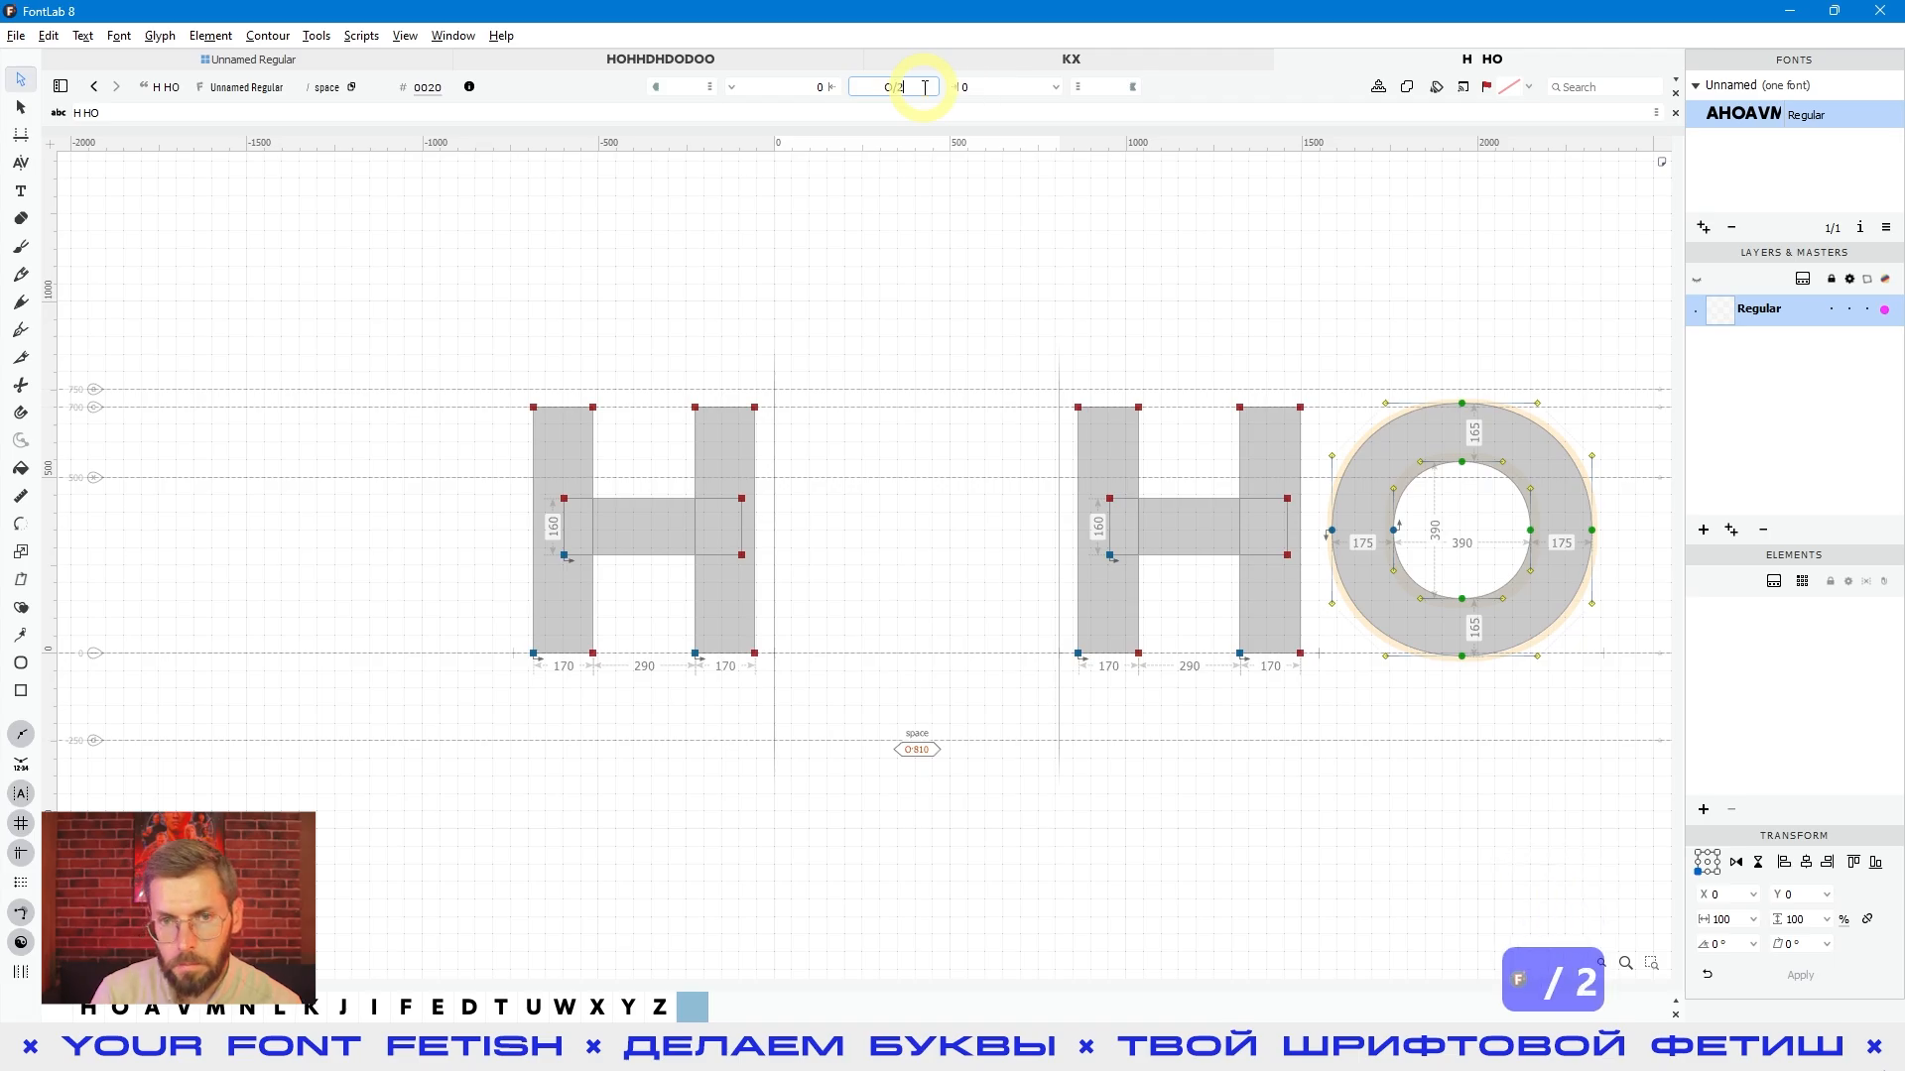
pyautogui.press('Return')
pyautogui.click(1124, 818)
pyautogui.press('space')
pyautogui.moveTo(1169, 665); pyautogui.dragTo(1039, 597)
pyautogui.scroll(-2, 898, 585)
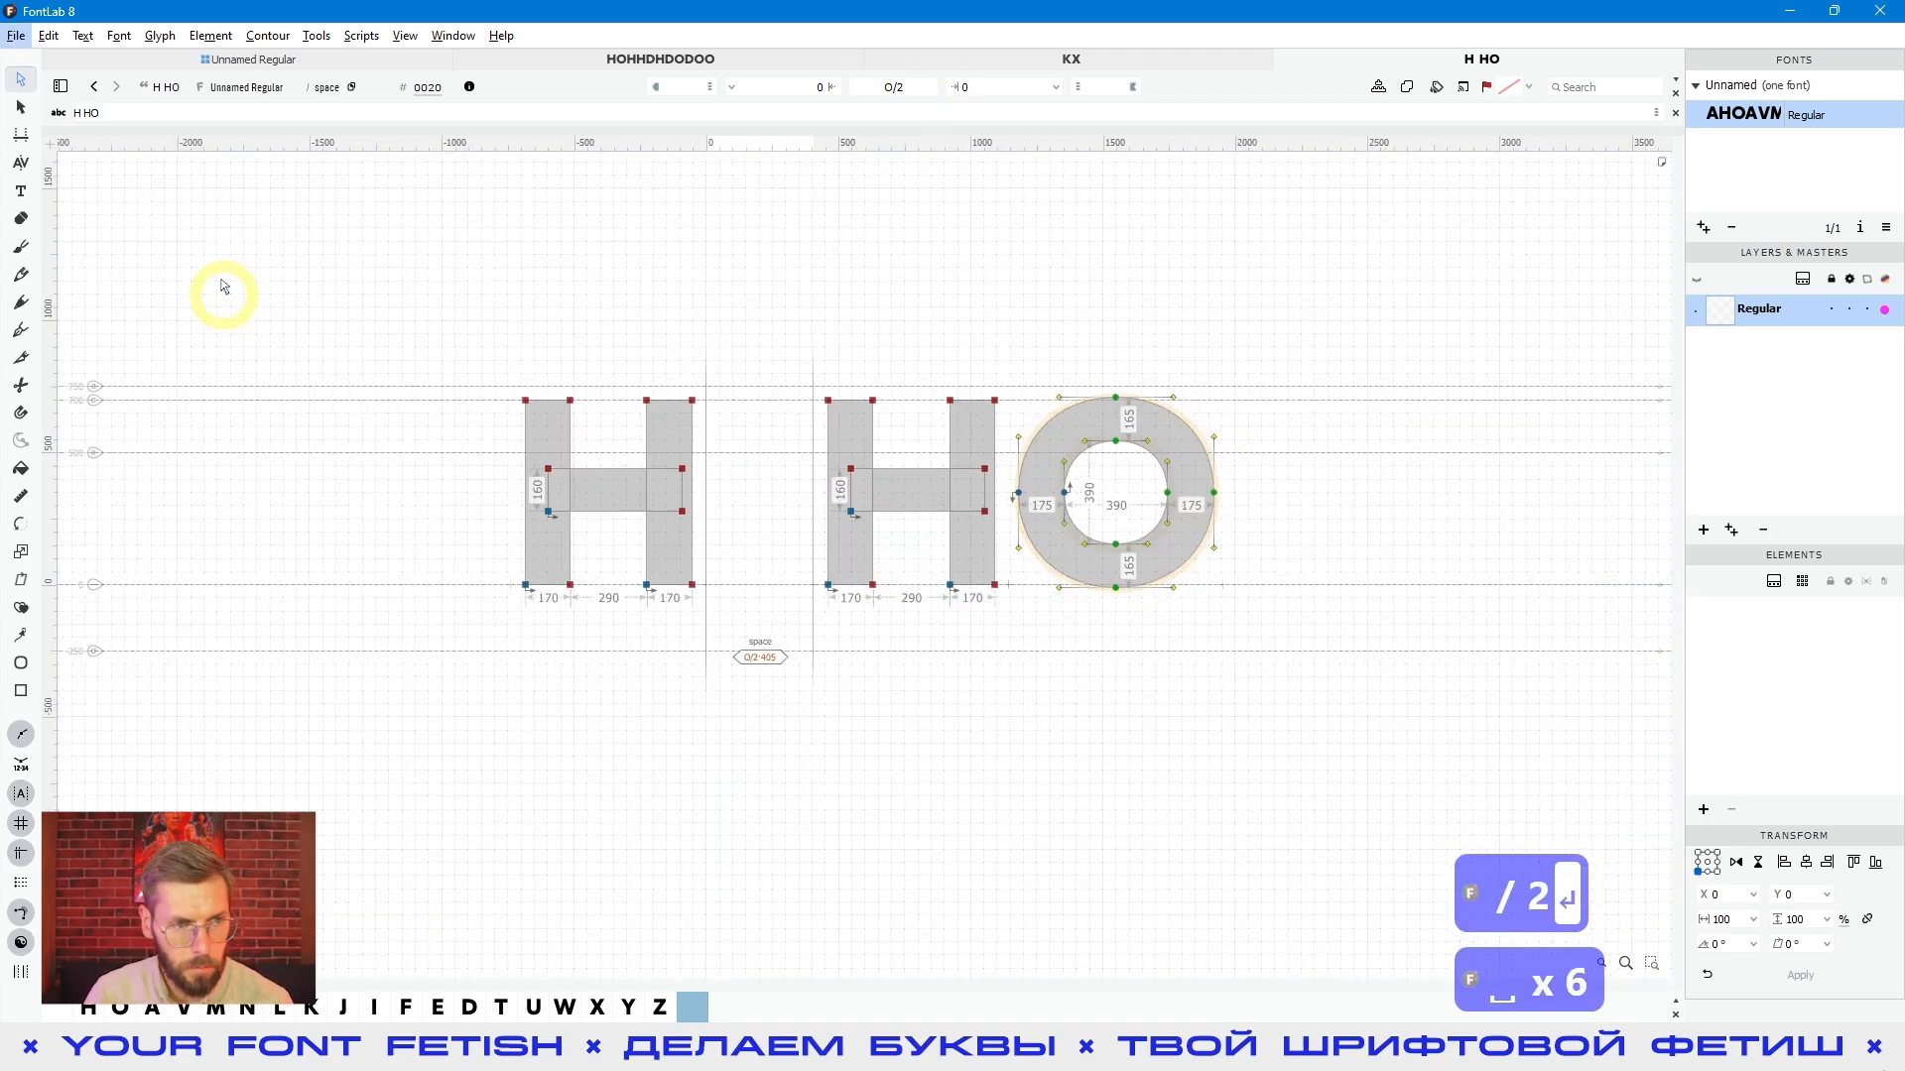
# - Extend the sample text with the Text tool so that its line reads "H HOHFK LKDOEW"
pyautogui.click(20, 191)
pyautogui.click(691, 275)
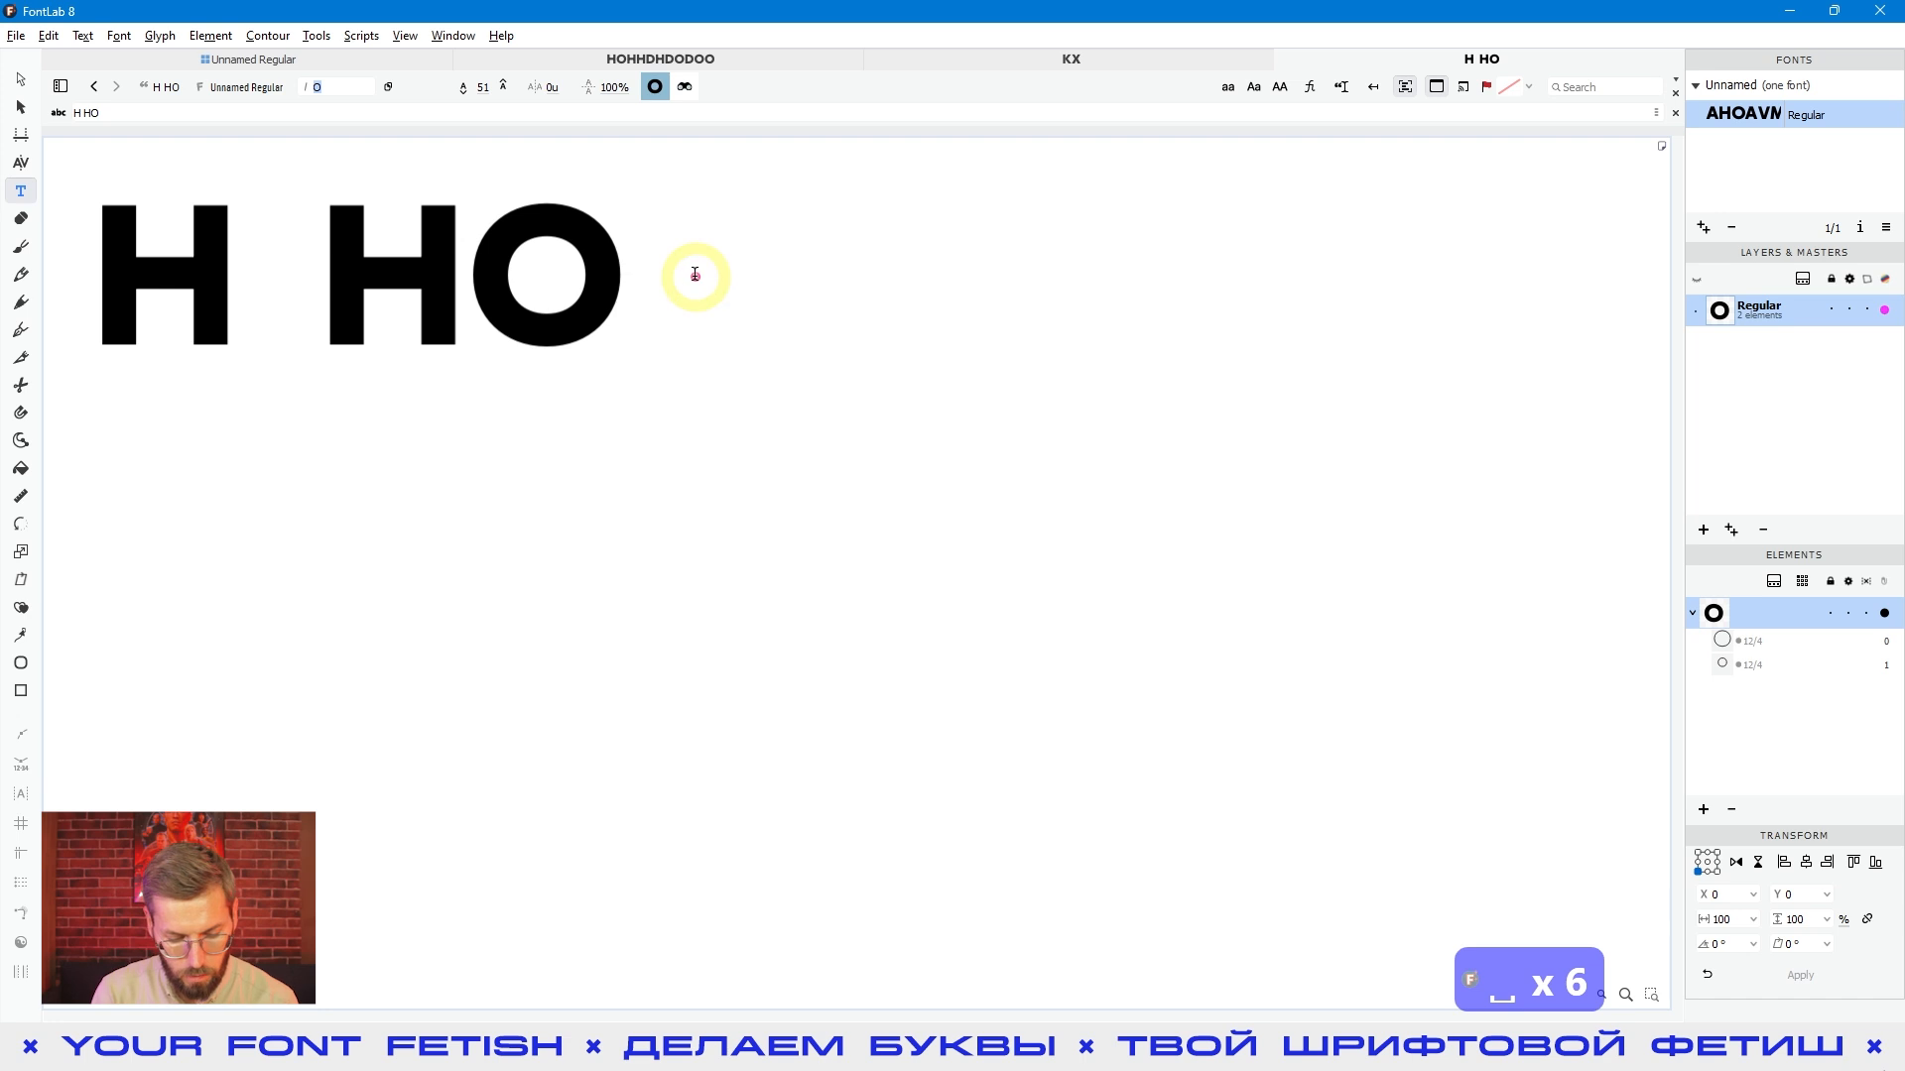
pyautogui.write('H')
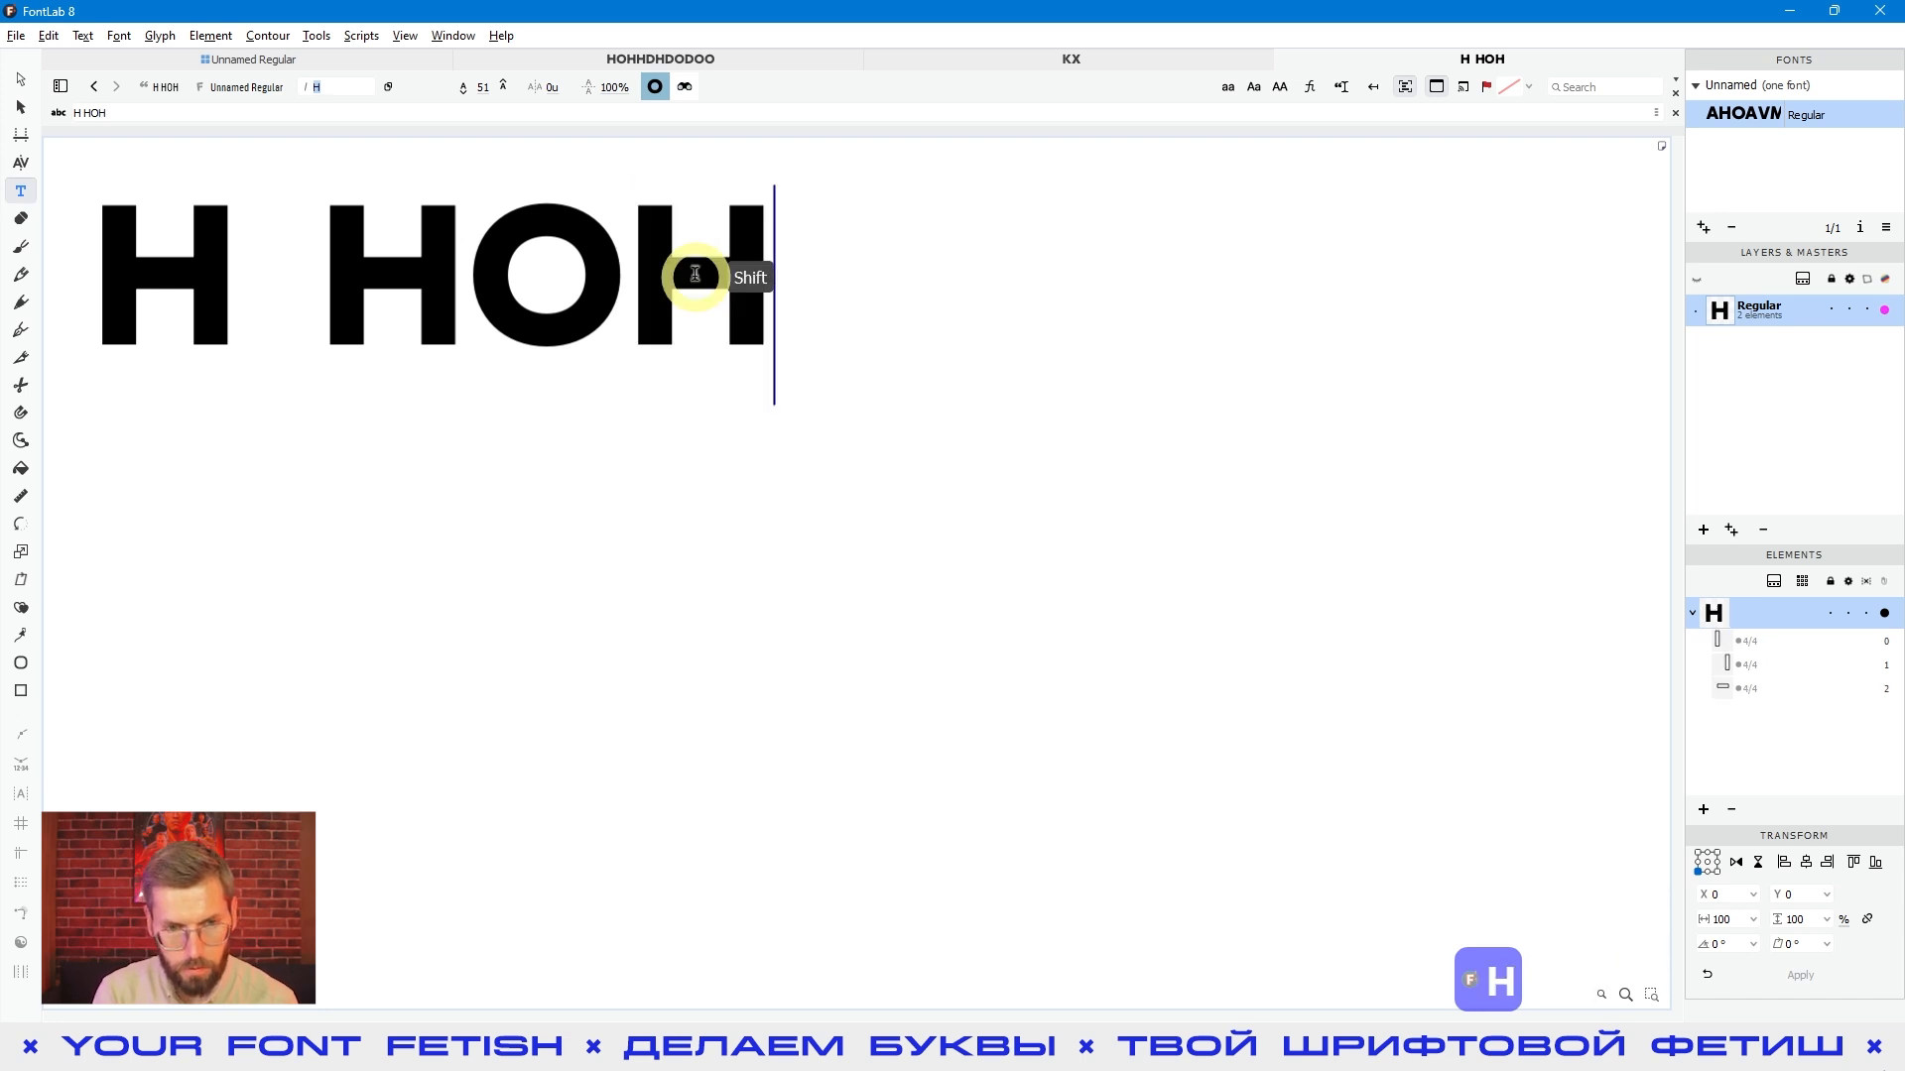
pyautogui.write('FK ')
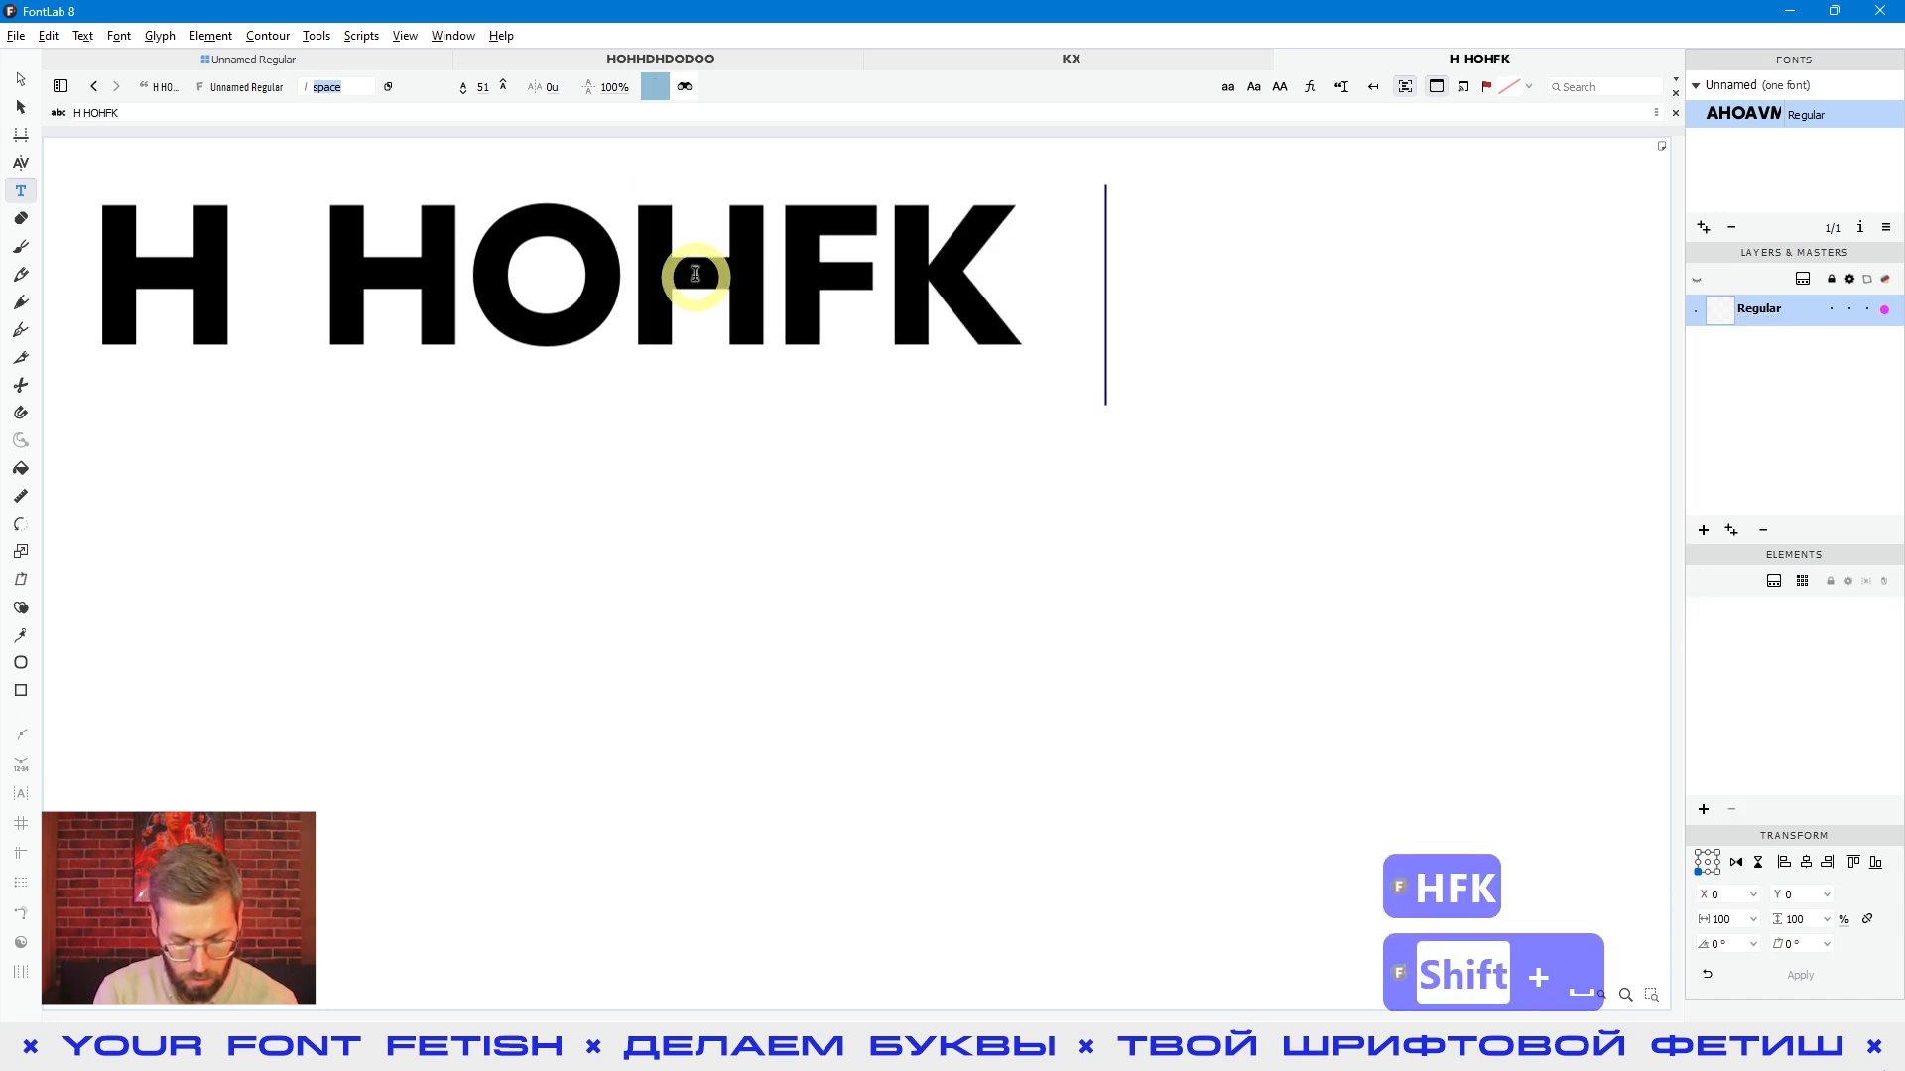
pyautogui.write('LKD')
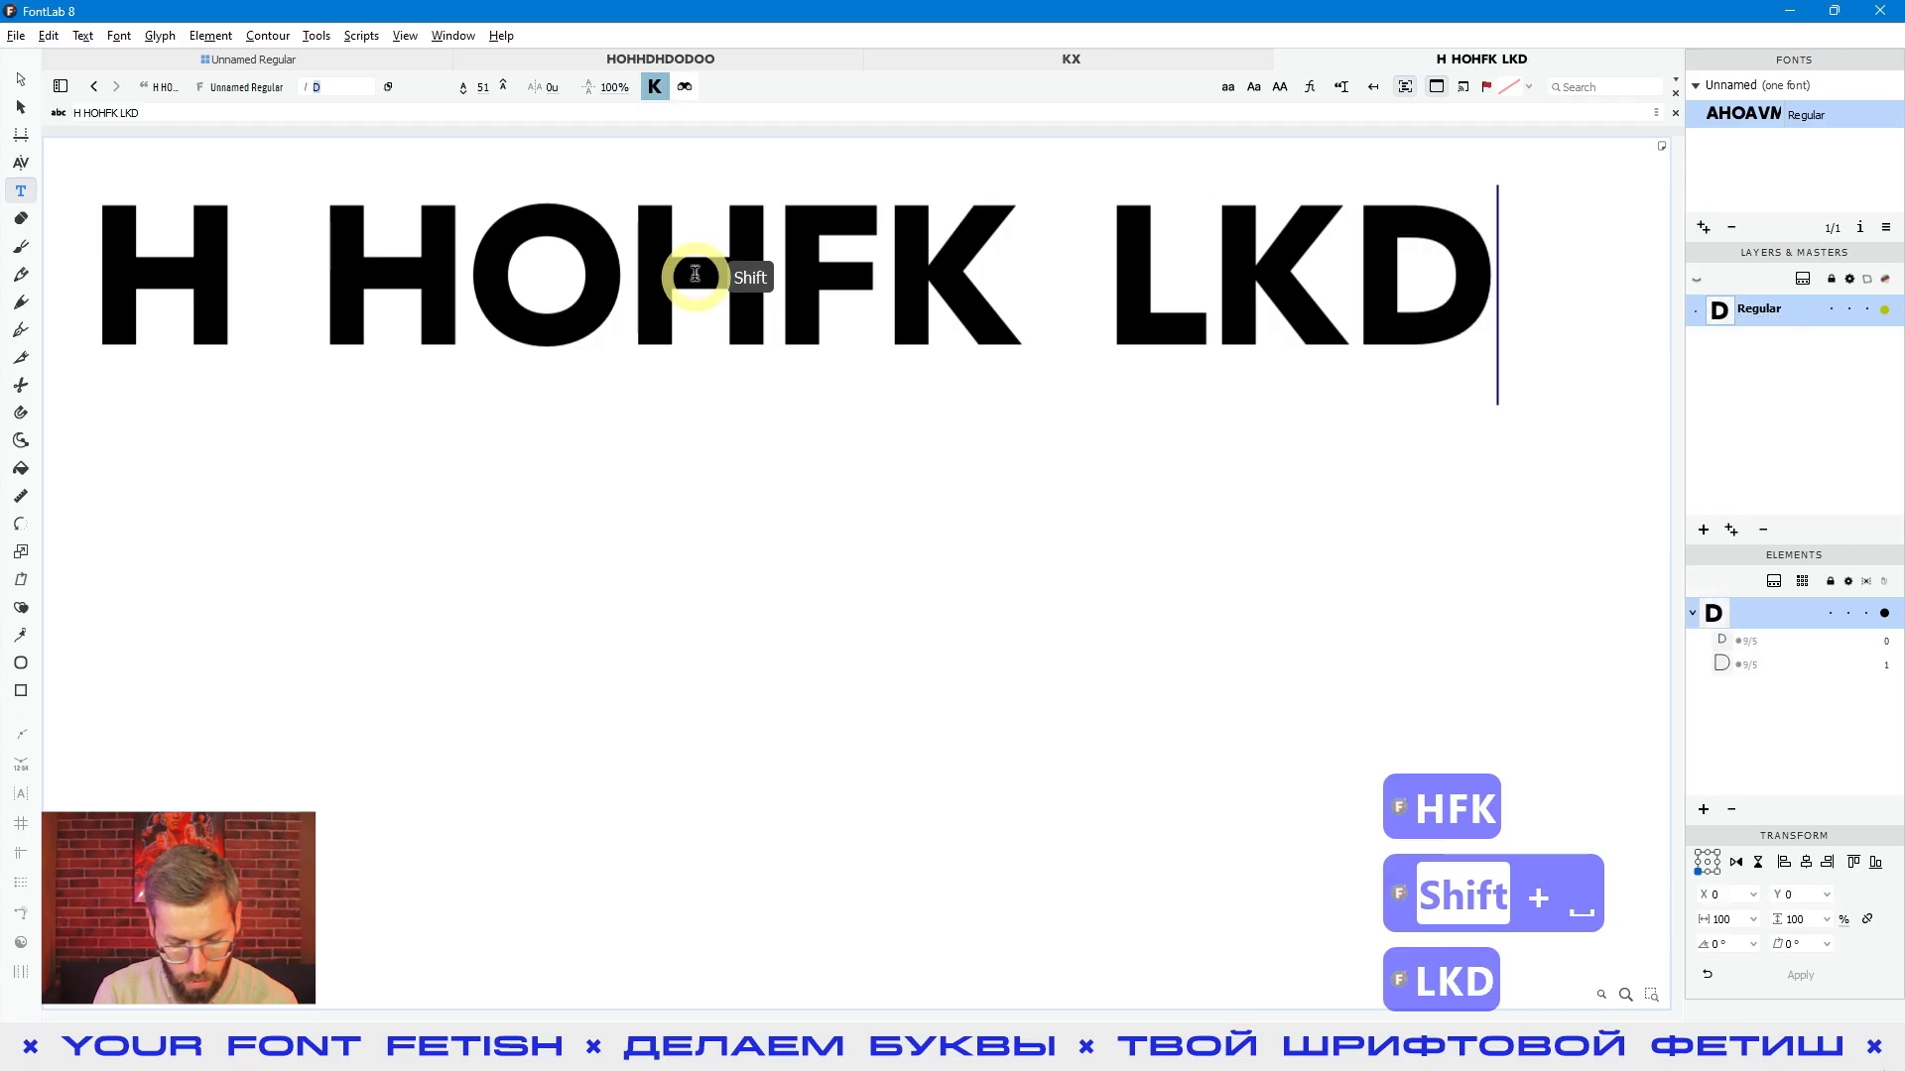
pyautogui.write('OEW')
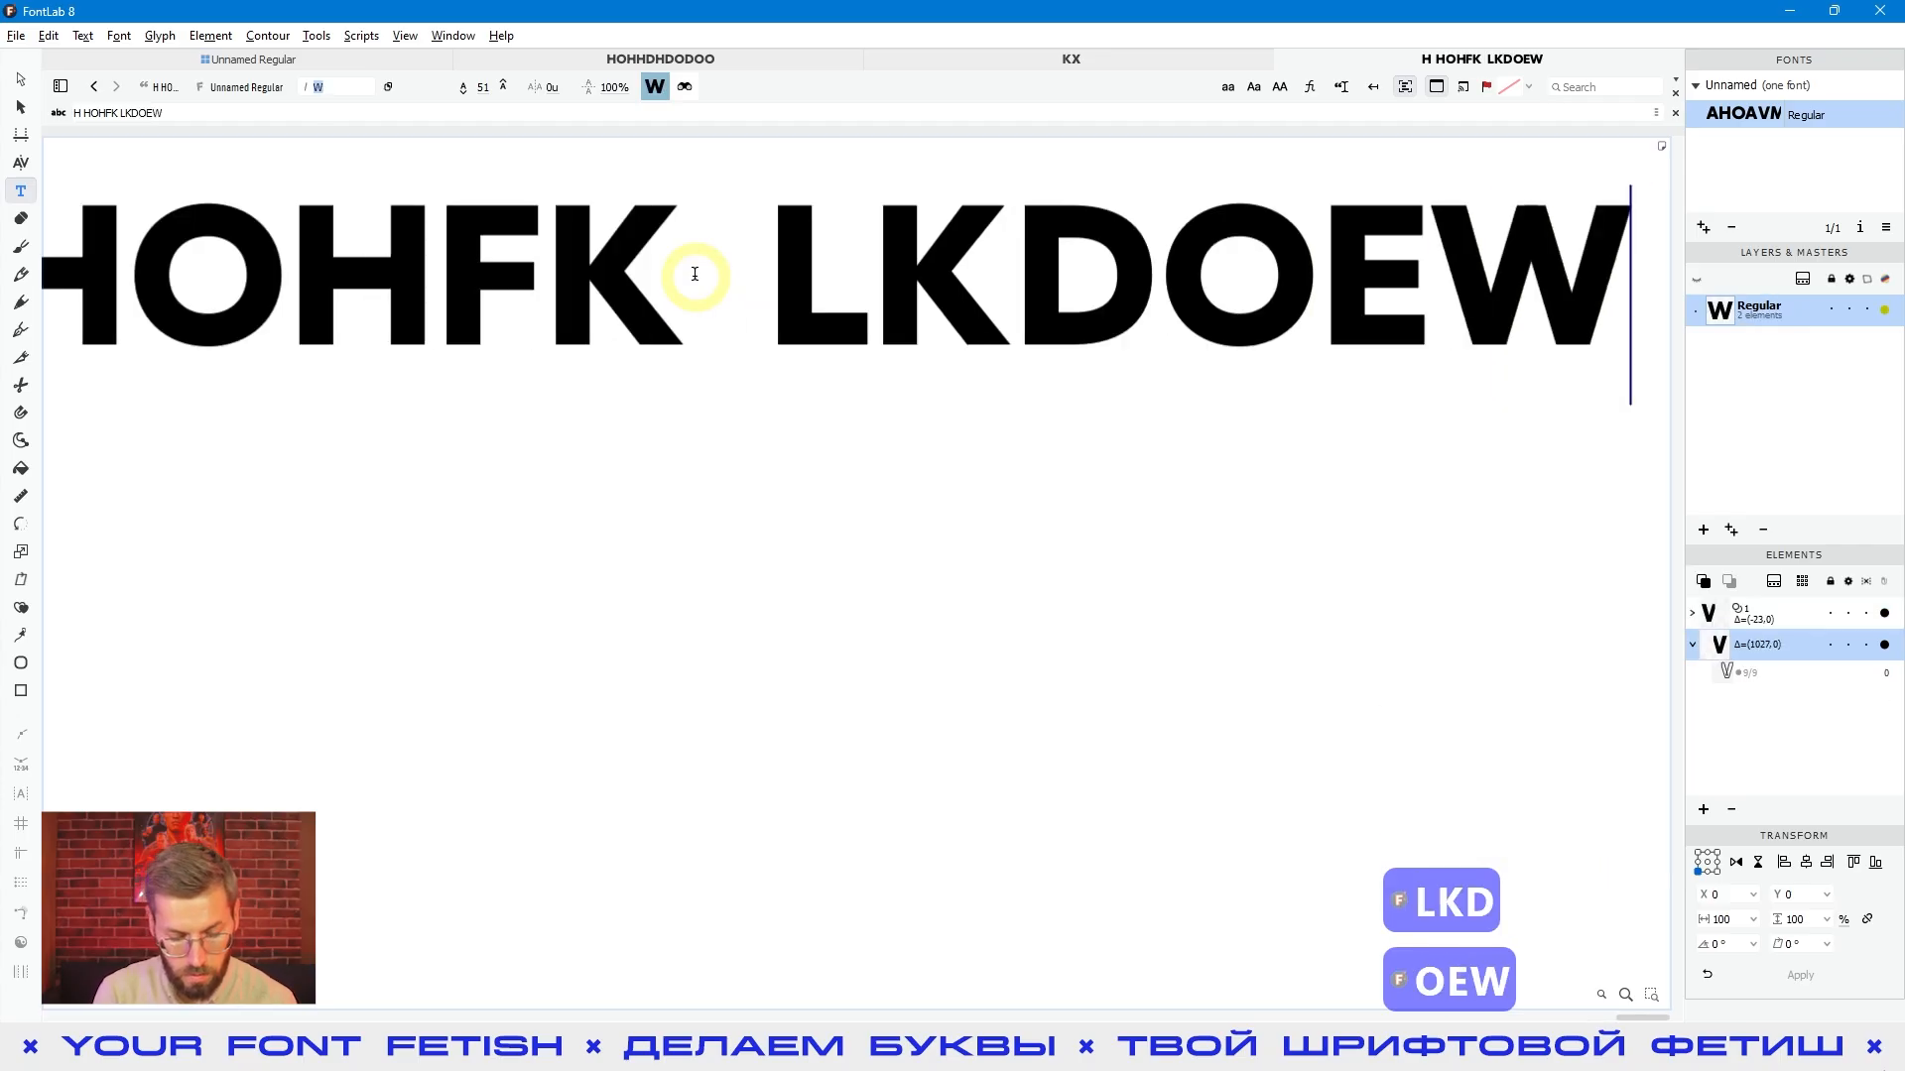
# - Add a second line of sample text reading "KLKNM M N"
pyautogui.press('Return')
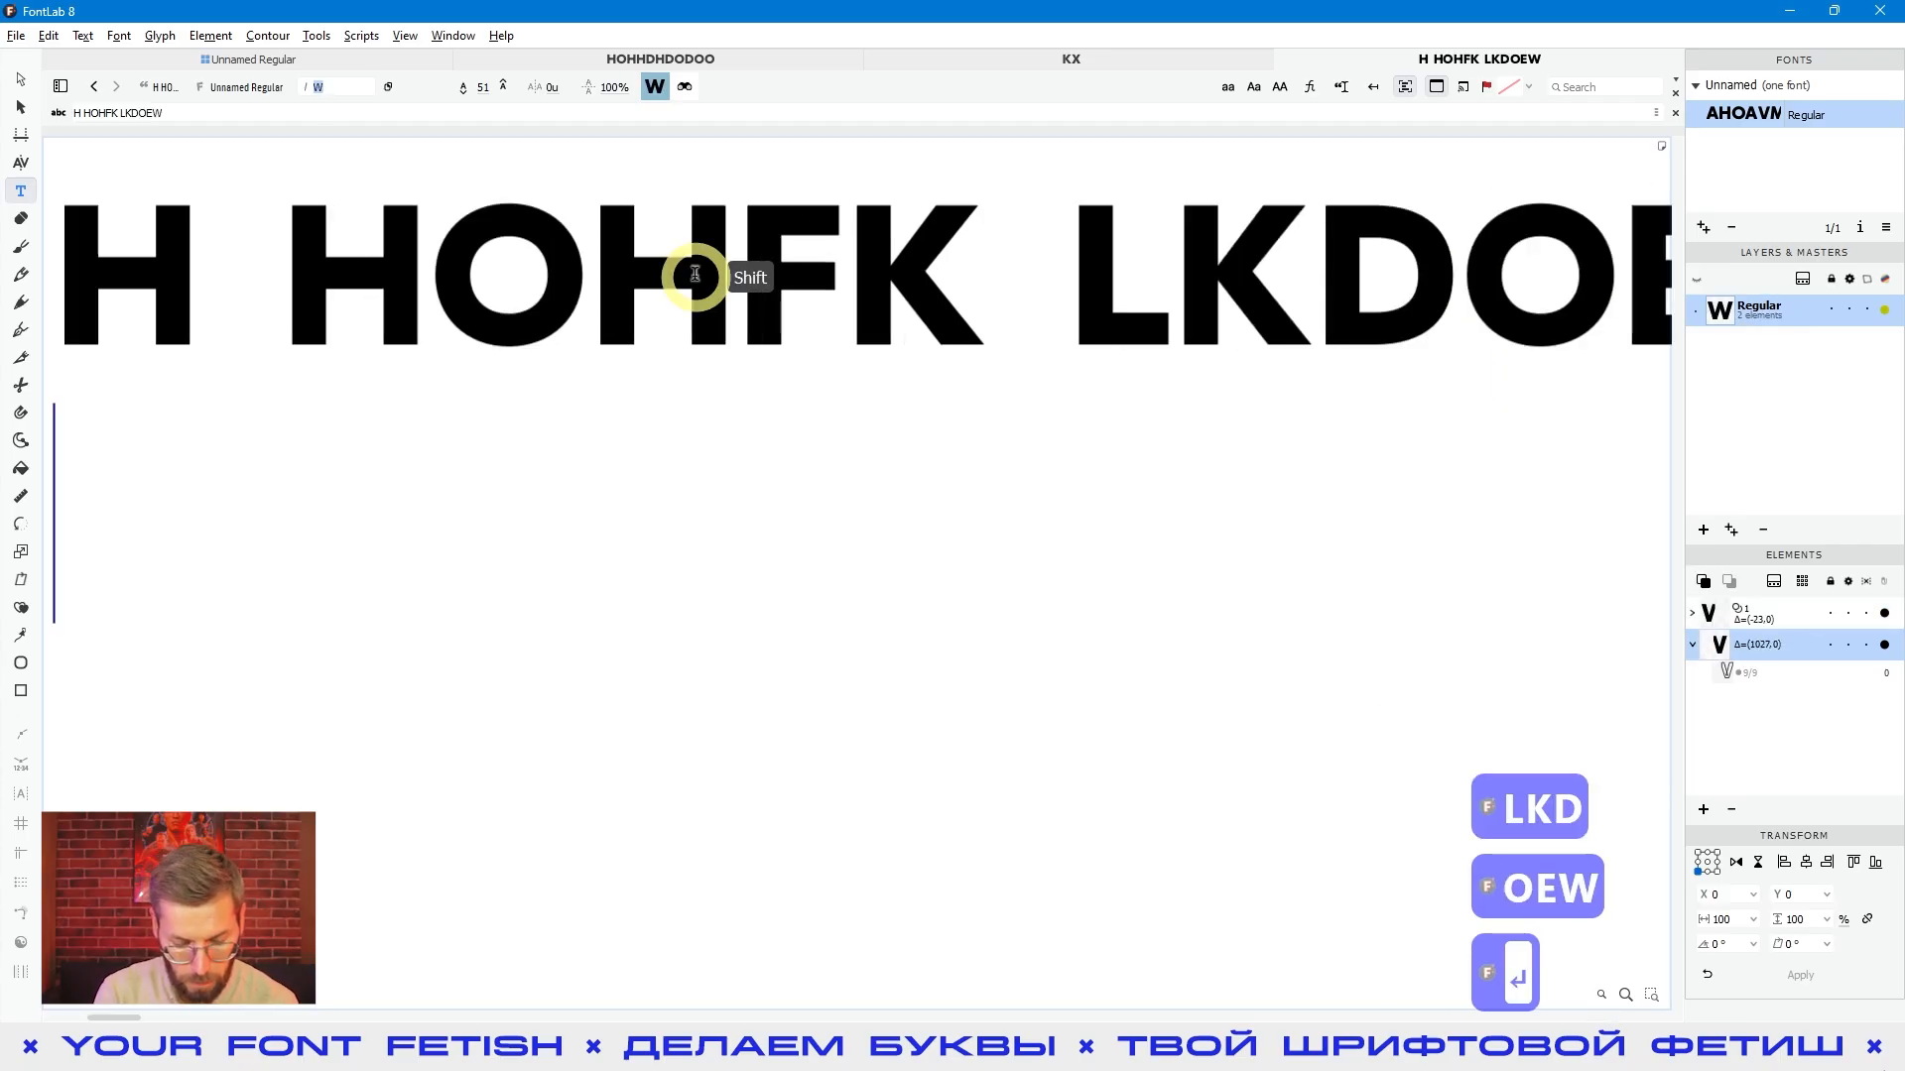
pyautogui.write('KLKNM')
pyautogui.write('M N')
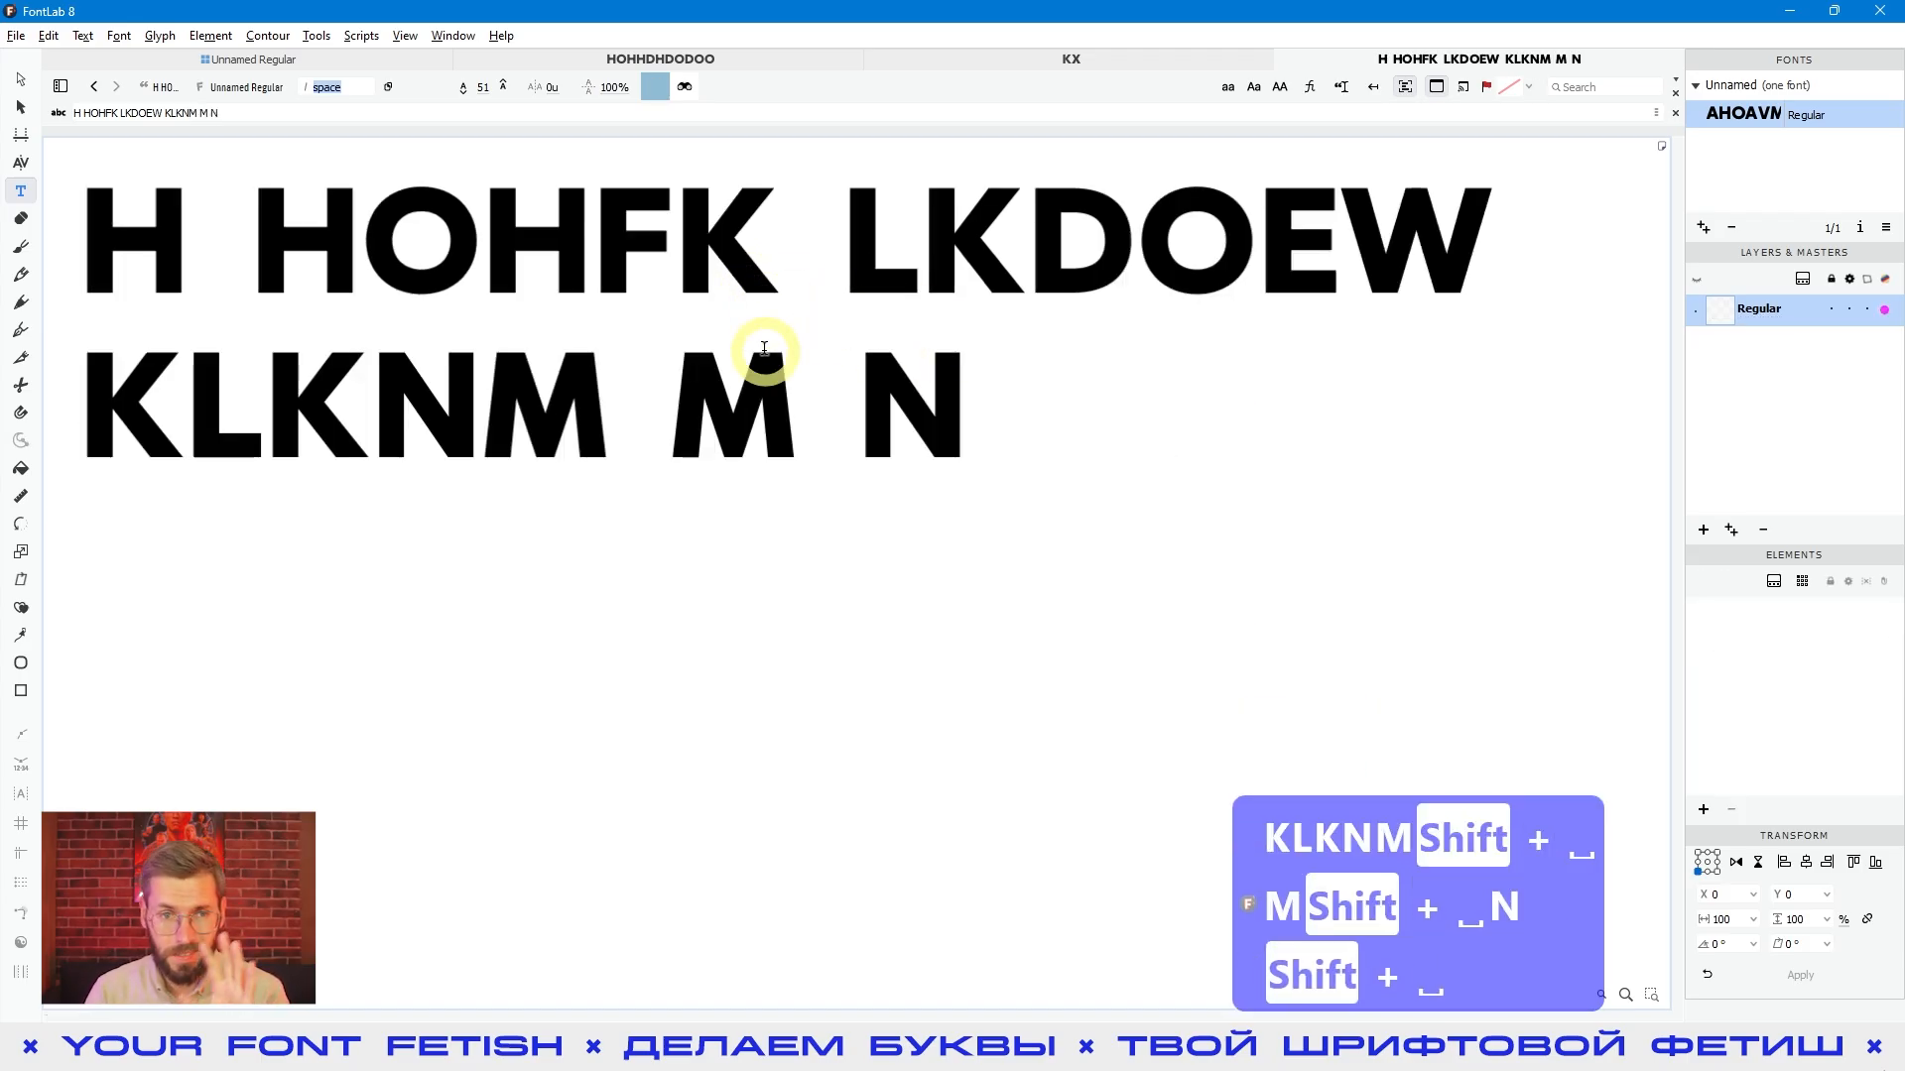
# - Highlight the space between the M and the N in the second line to judge its width
pyautogui.click(805, 394)
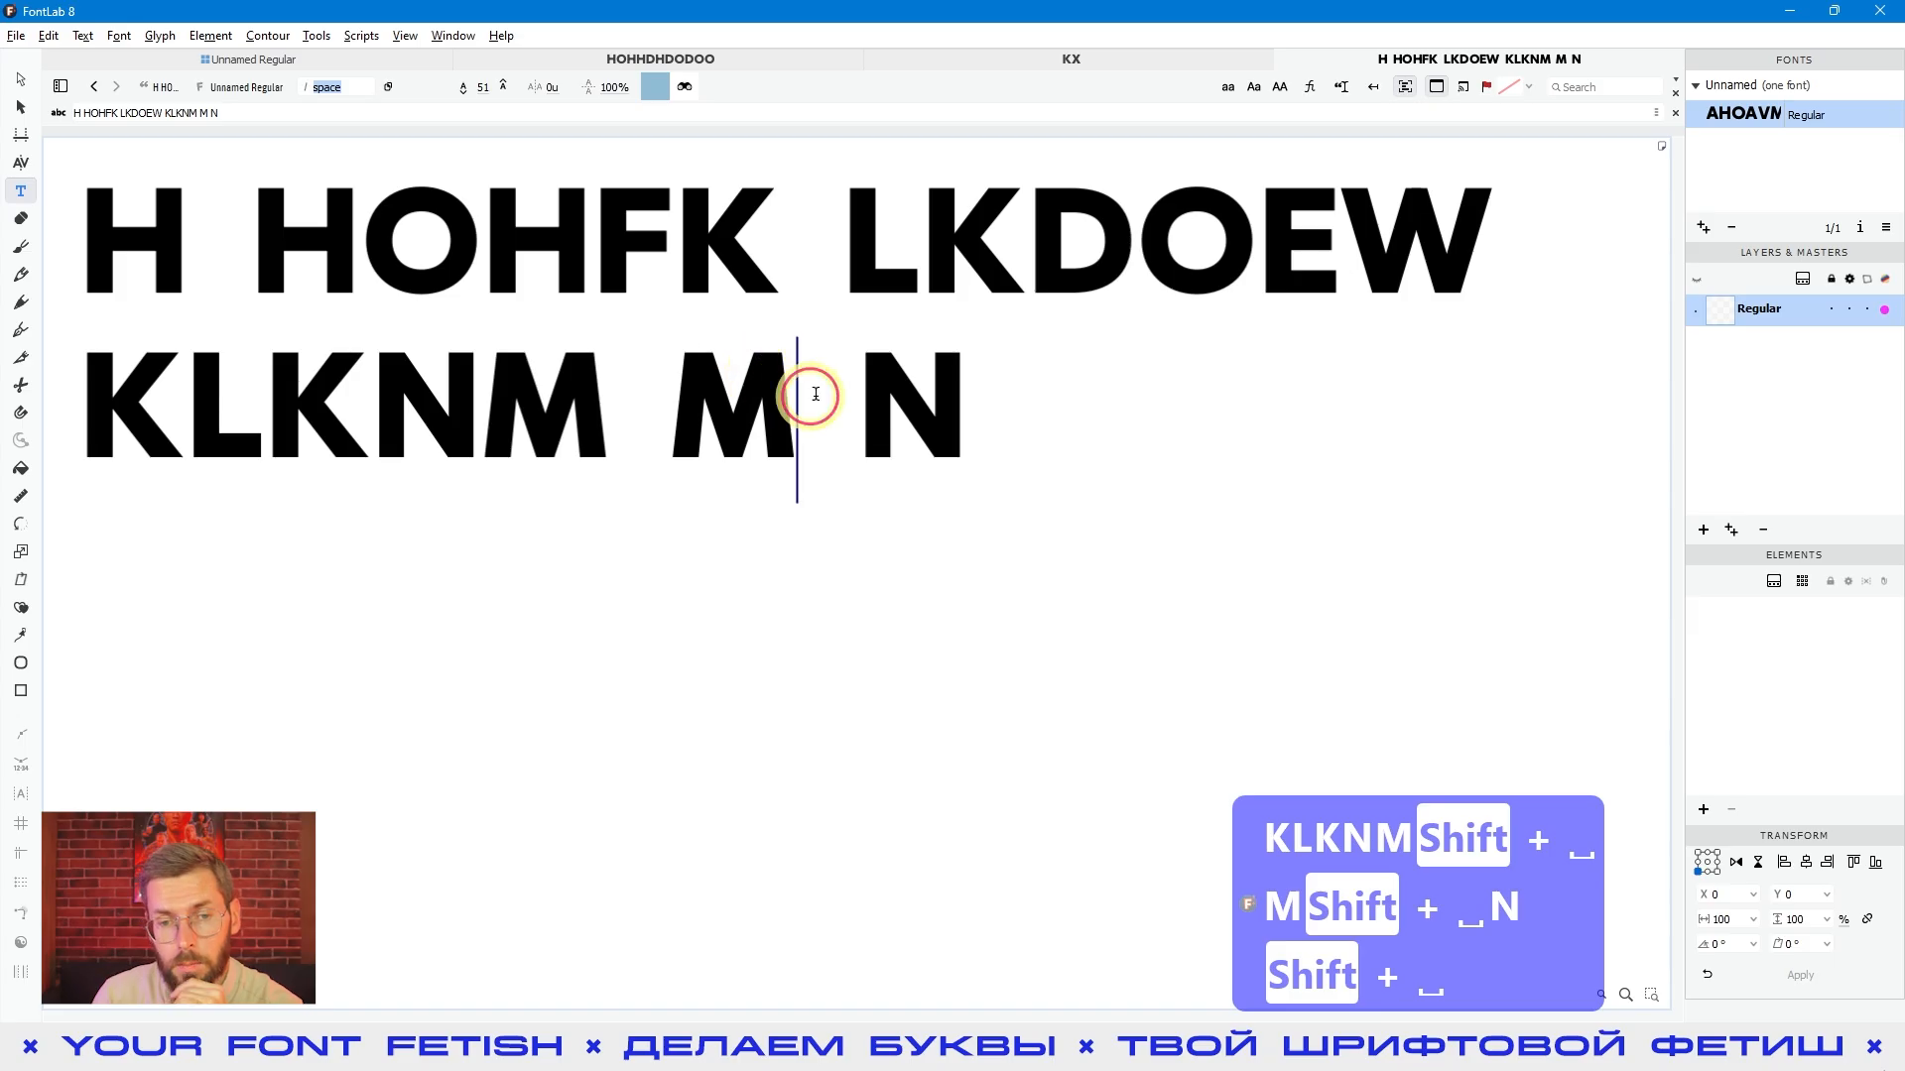
pyautogui.moveTo(868, 446); pyautogui.dragTo(793, 442)
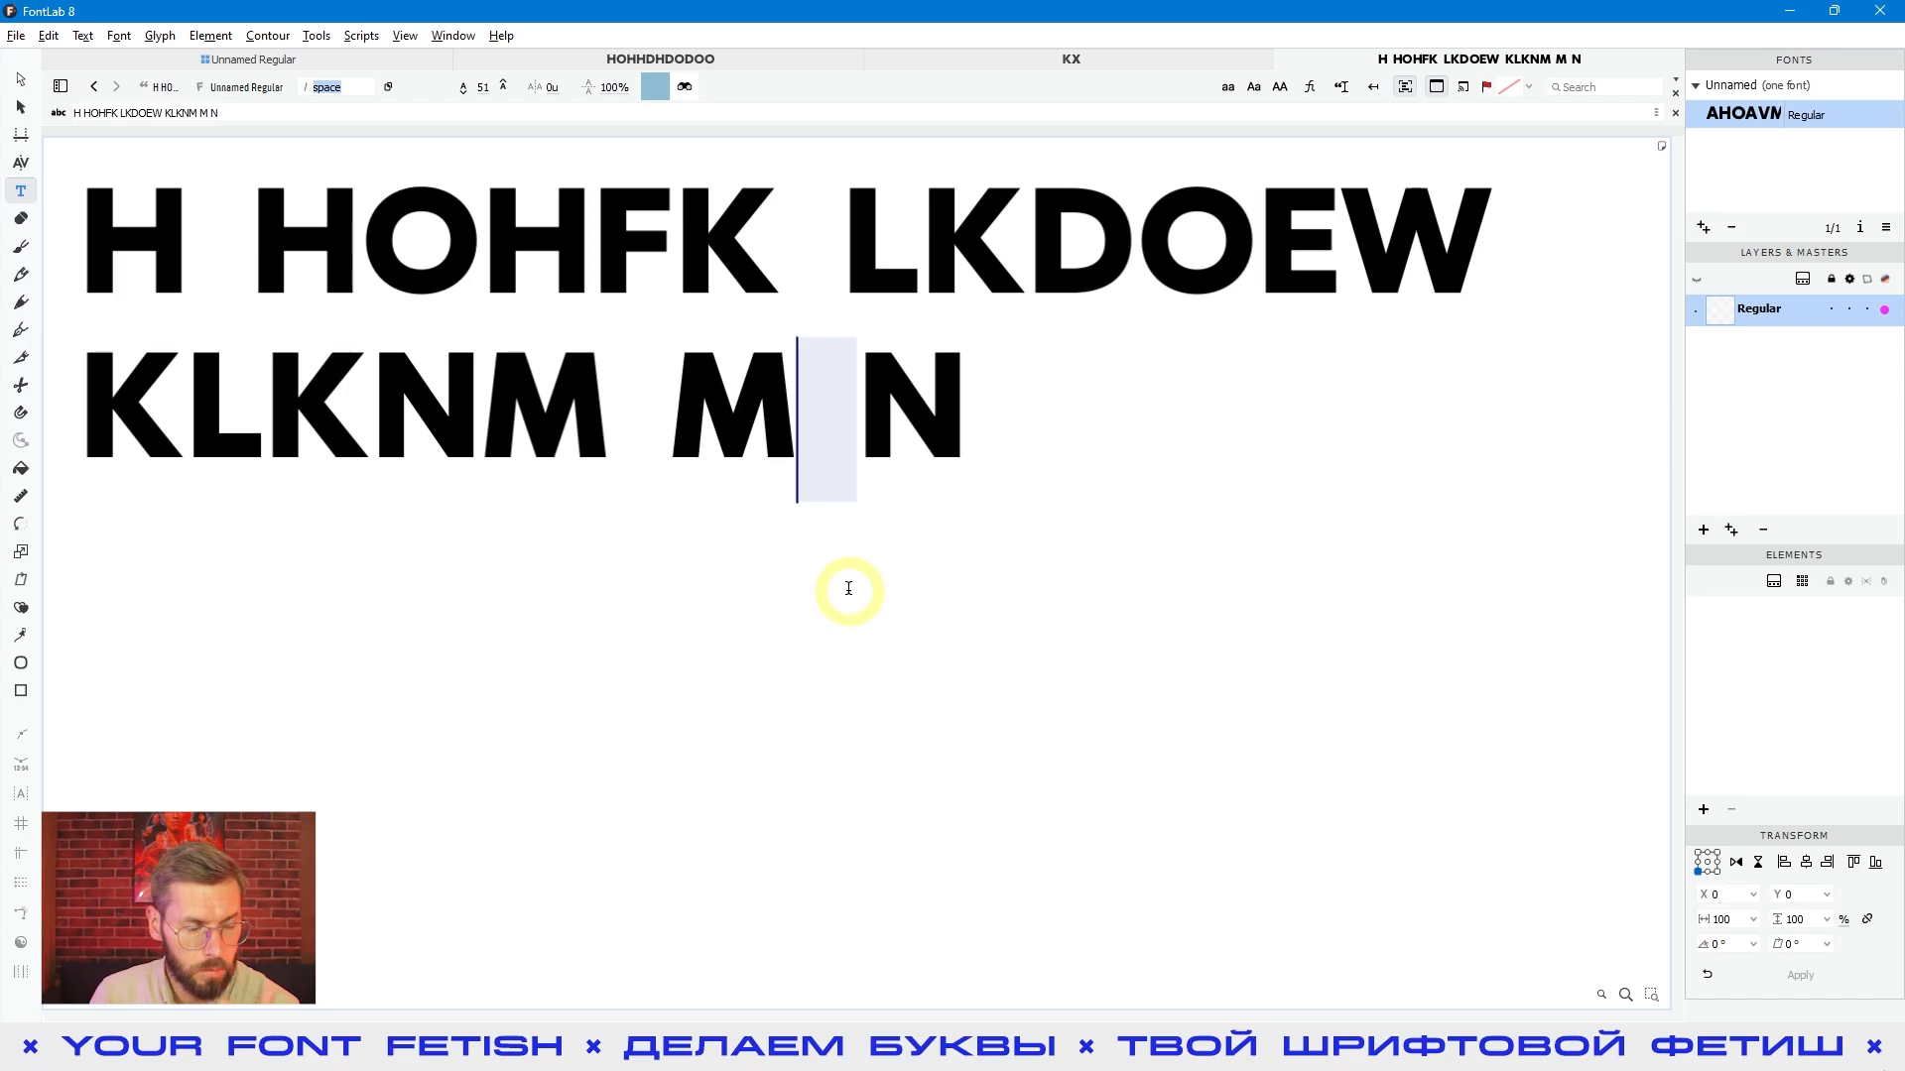
pyautogui.click(795, 410)
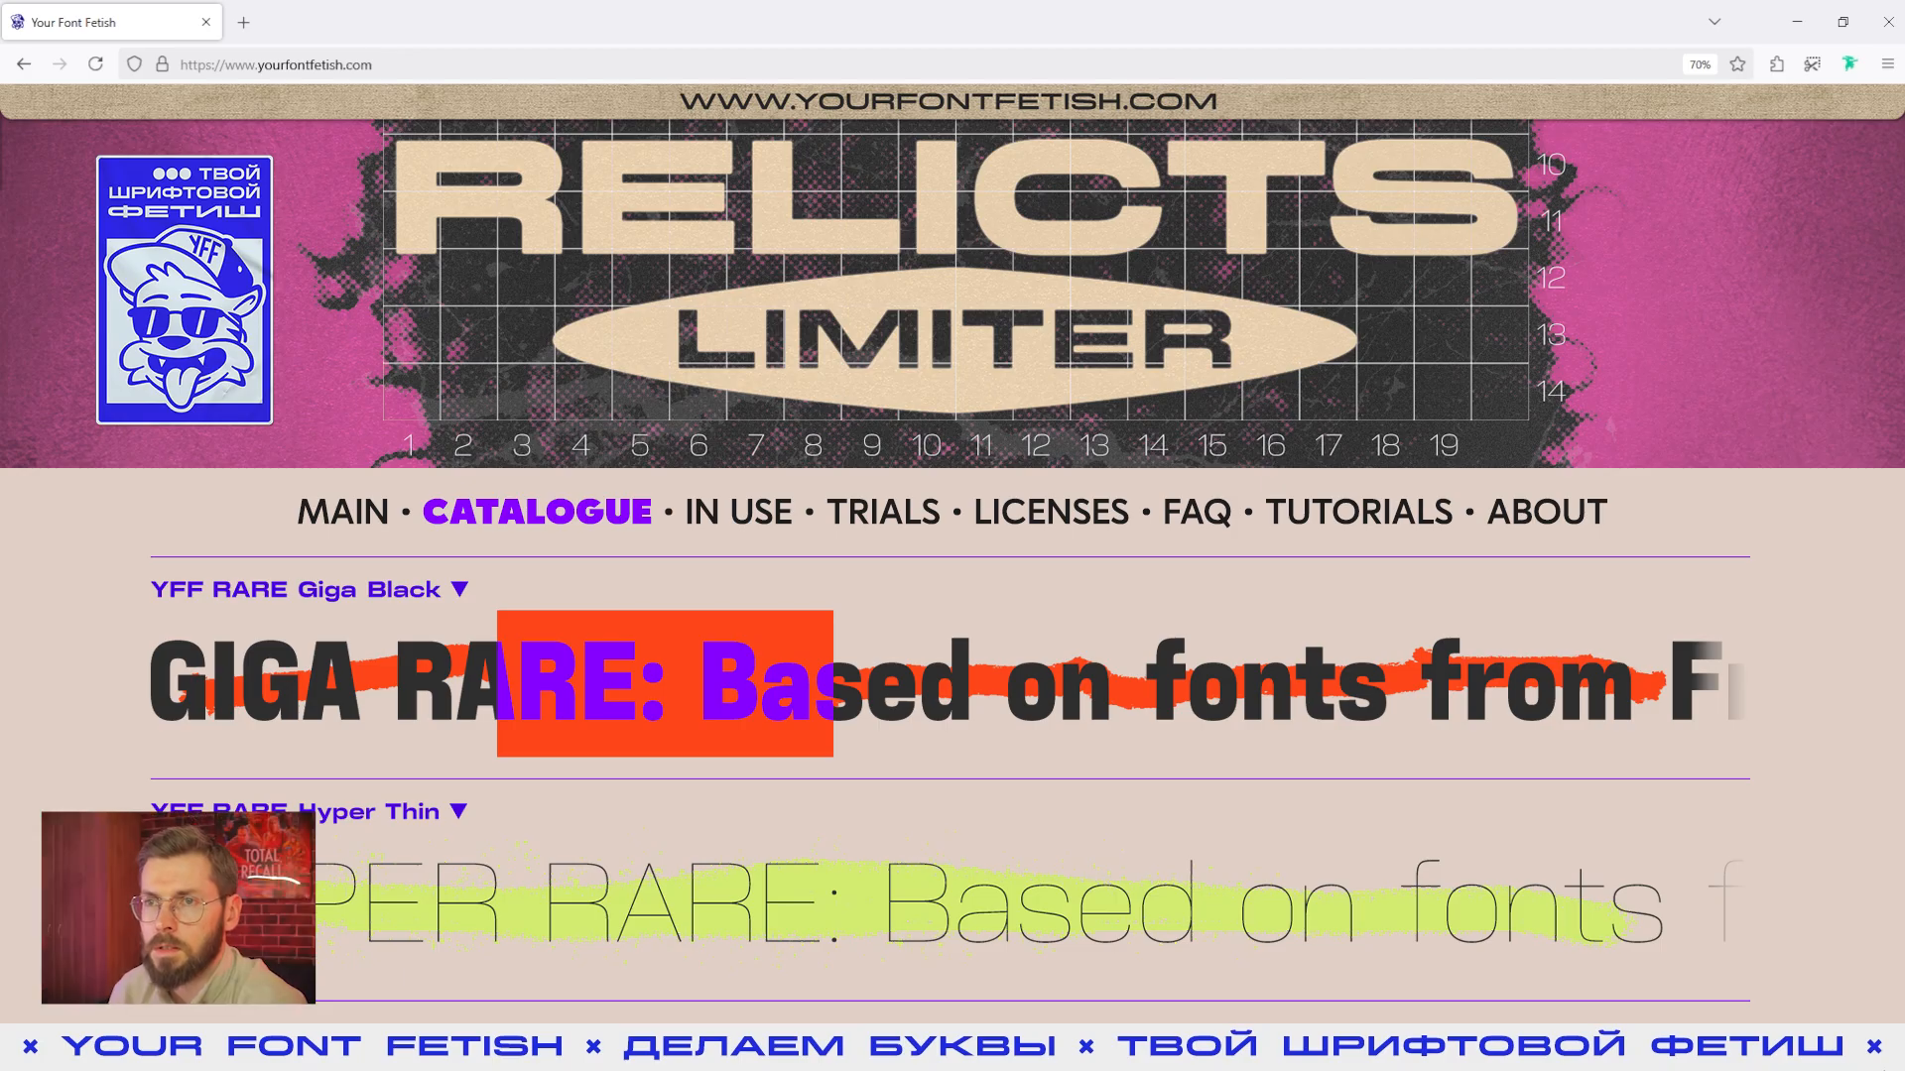
# - Switch to Telegram, look through the Your Font Fetish channel and the Делаем Буквы FontLab community chat, and return to the website
pyautogui.hotkey('alt', 'Tab')
pyautogui.scroll(-10, 1250, 426)
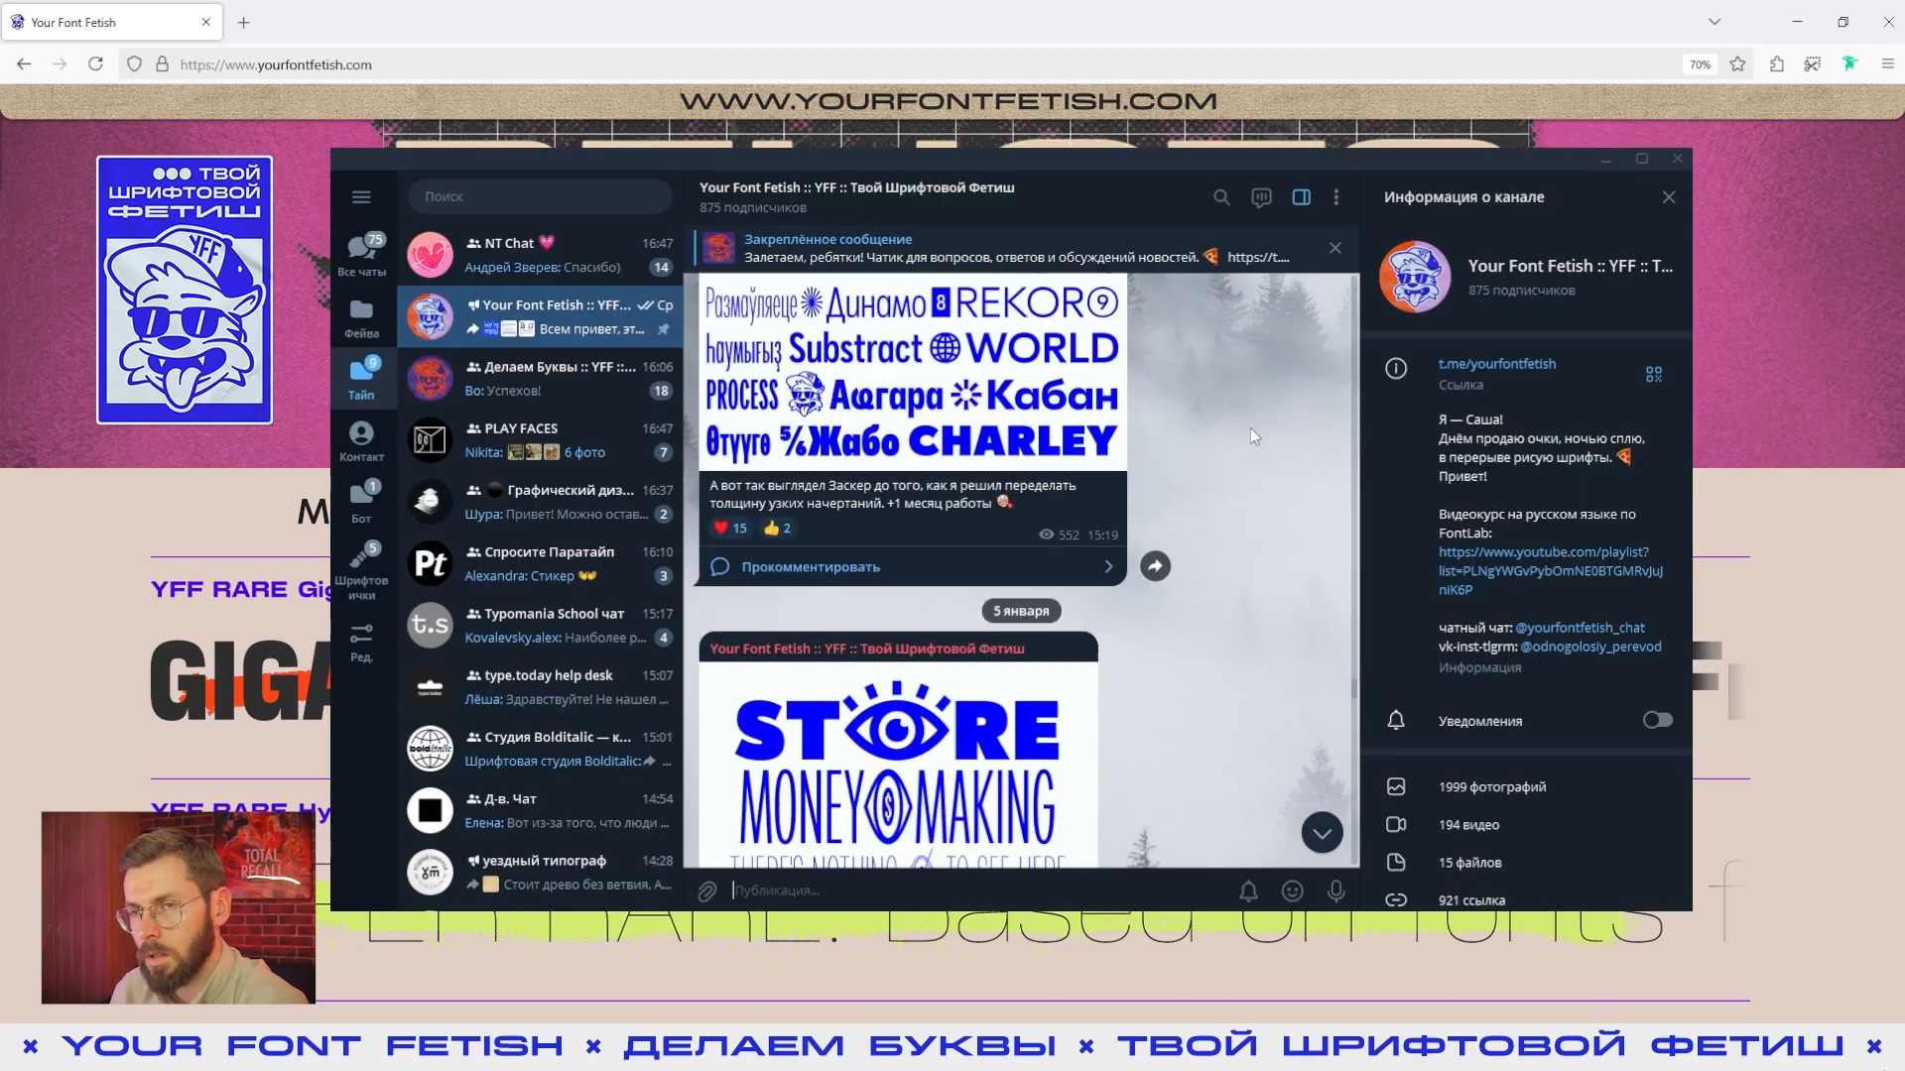
pyautogui.scroll(-10, 1248, 427)
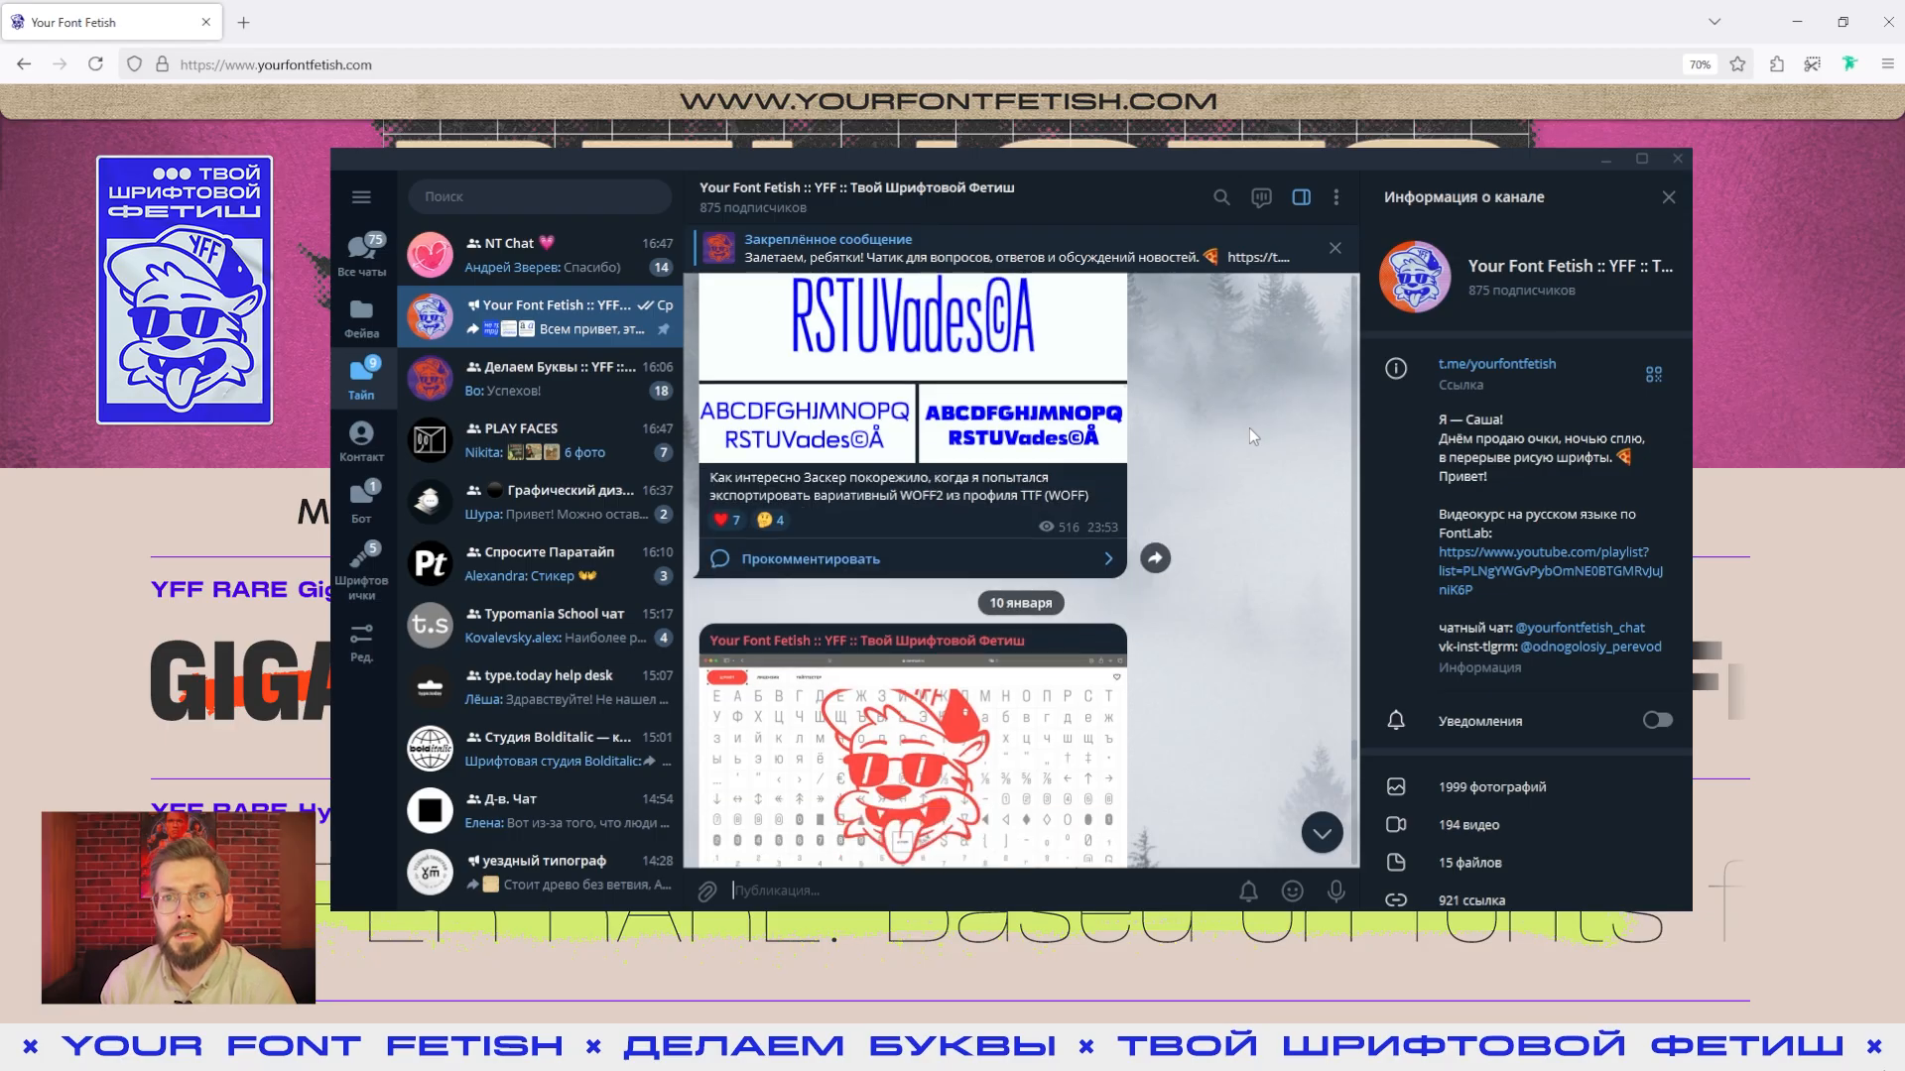
pyautogui.click(526, 387)
pyautogui.scroll(-5, 1209, 431)
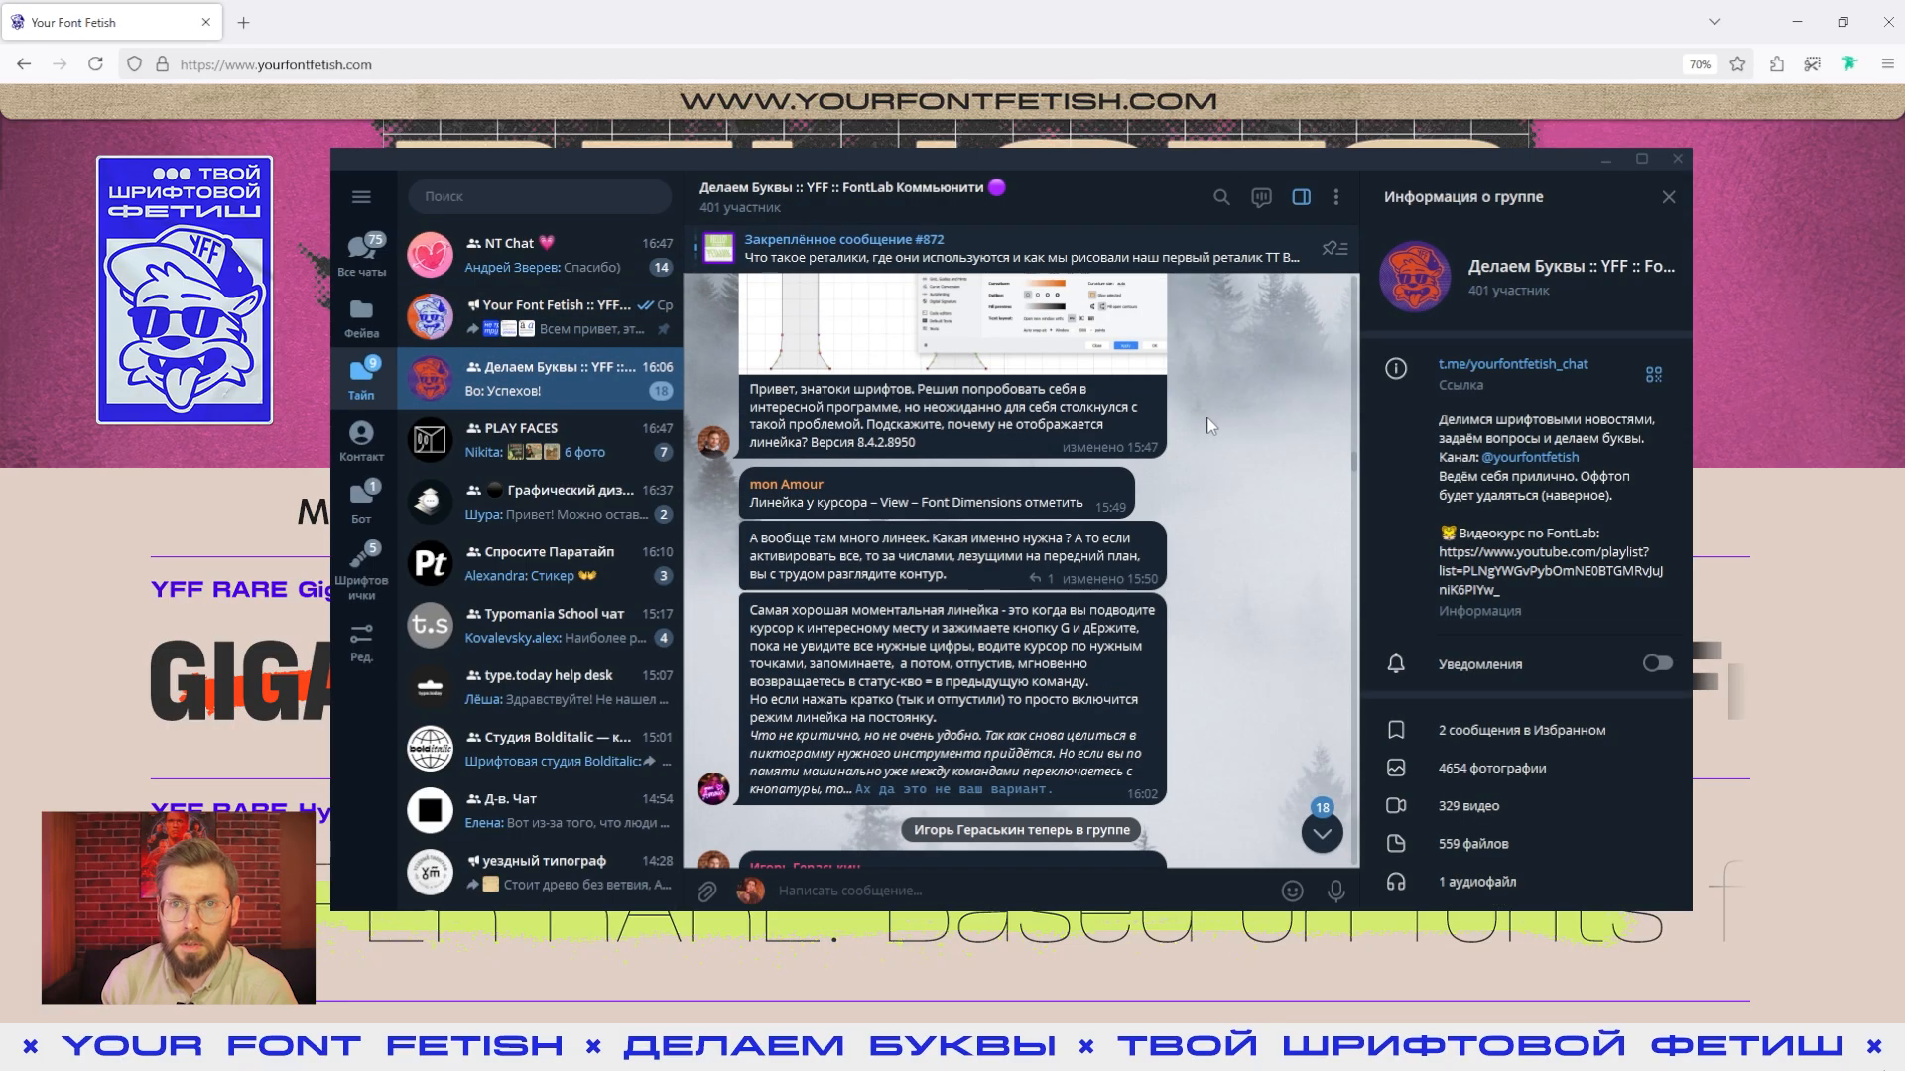
pyautogui.scroll(-3, 1208, 430)
pyautogui.hotkey('alt', 'Tab')
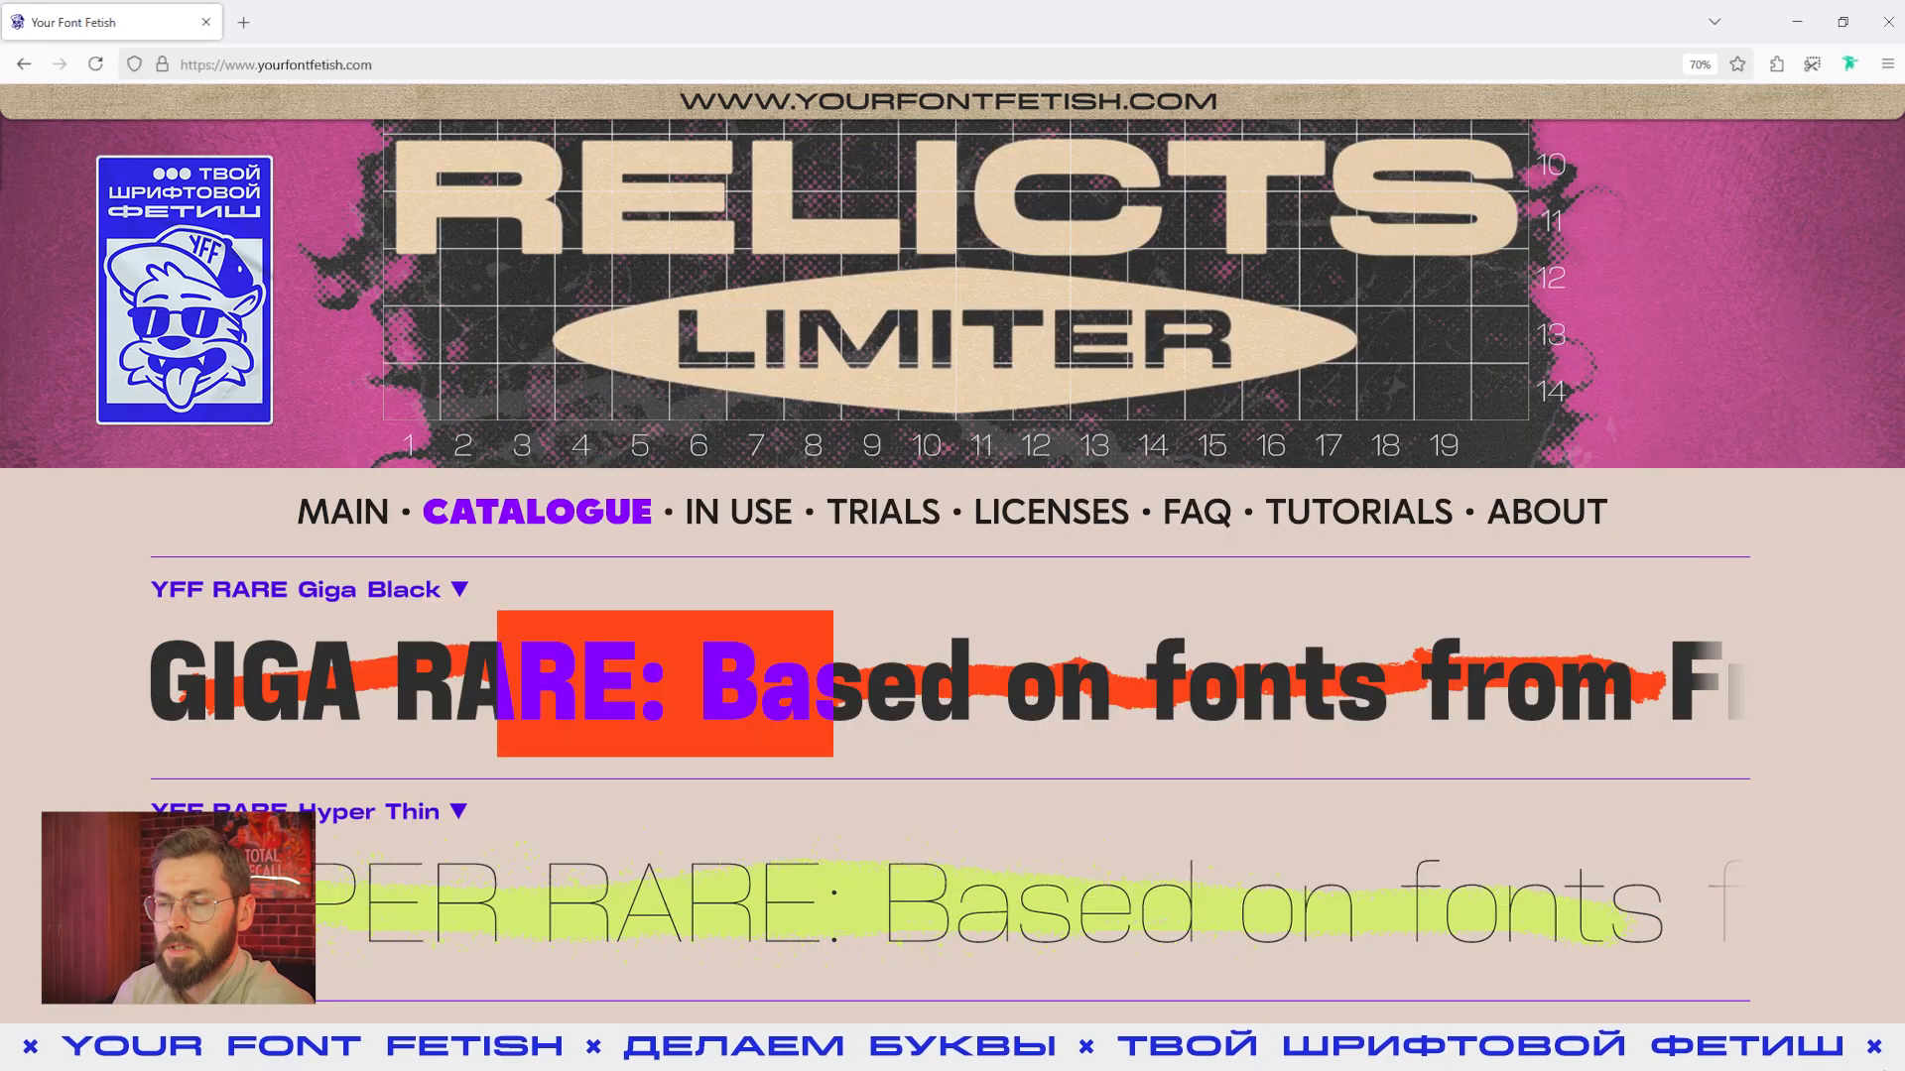